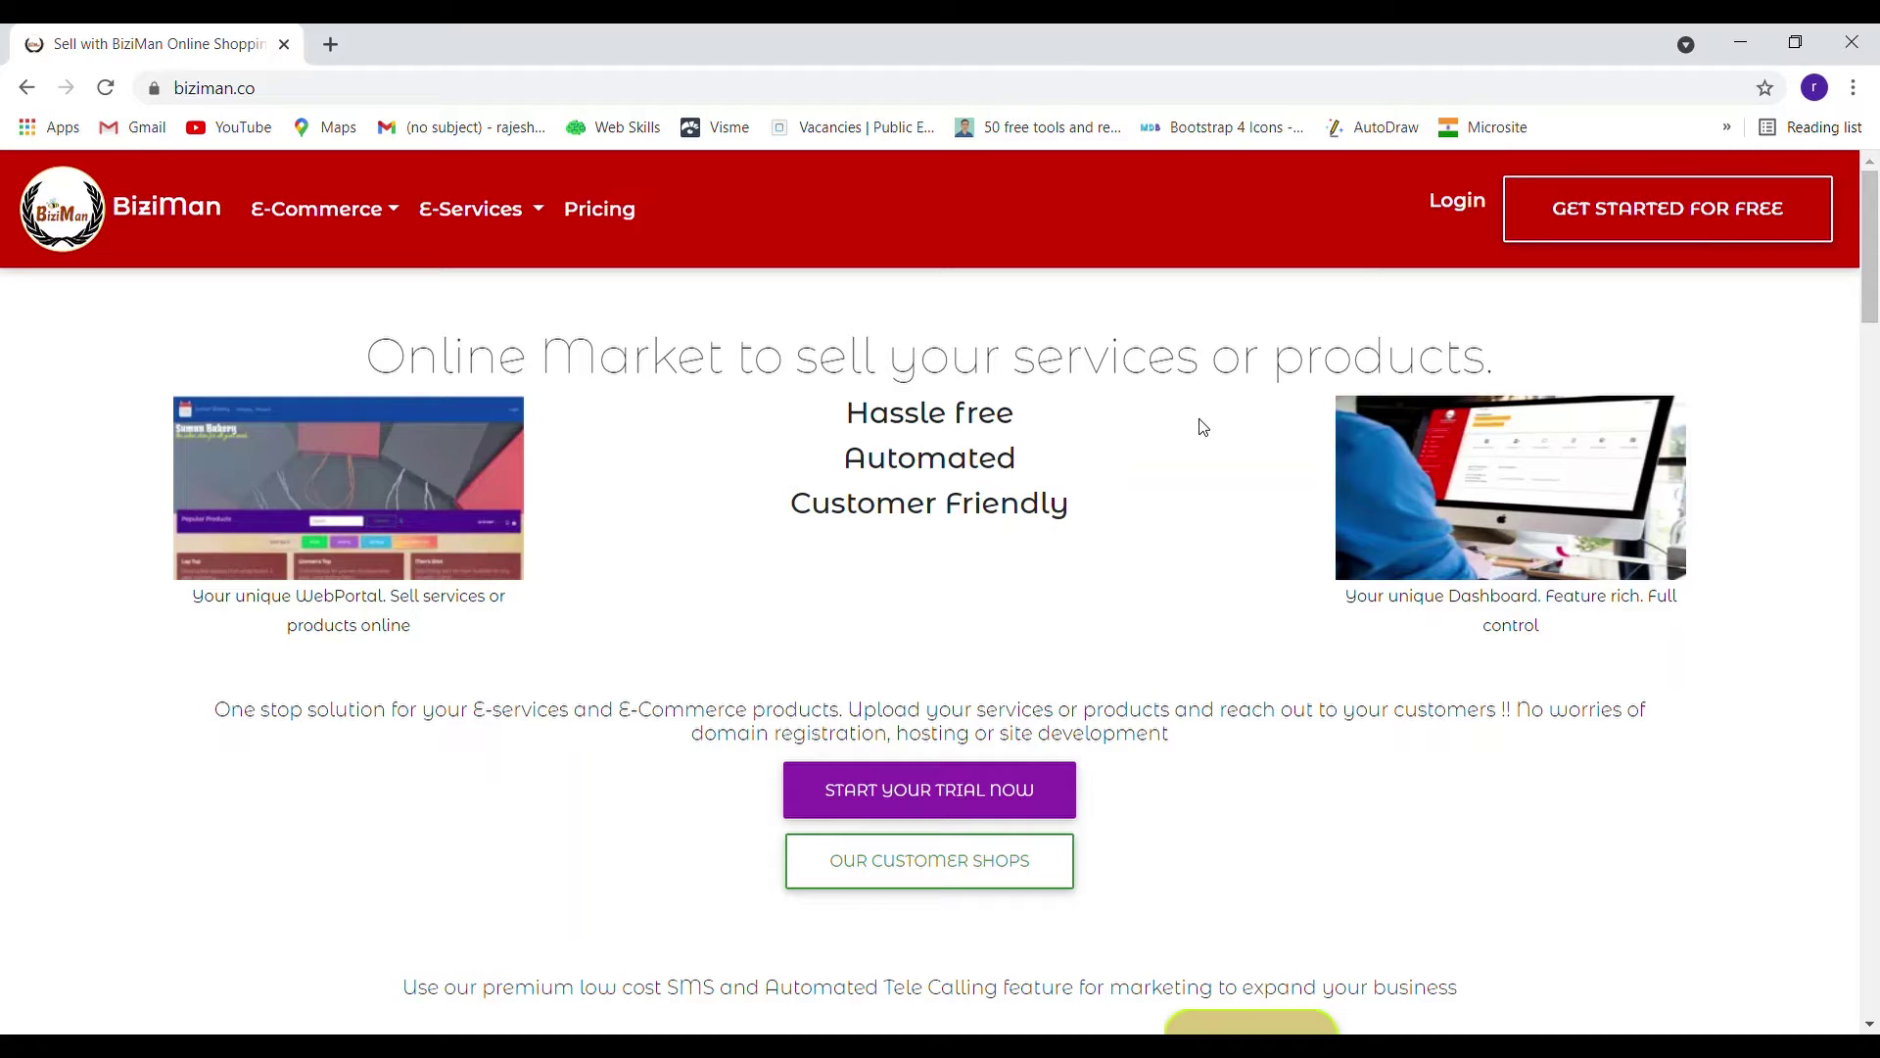
Open the trial sign-up form, clear the wrongly autofilled username and fill the saved e-mail
left_click(981, 795)
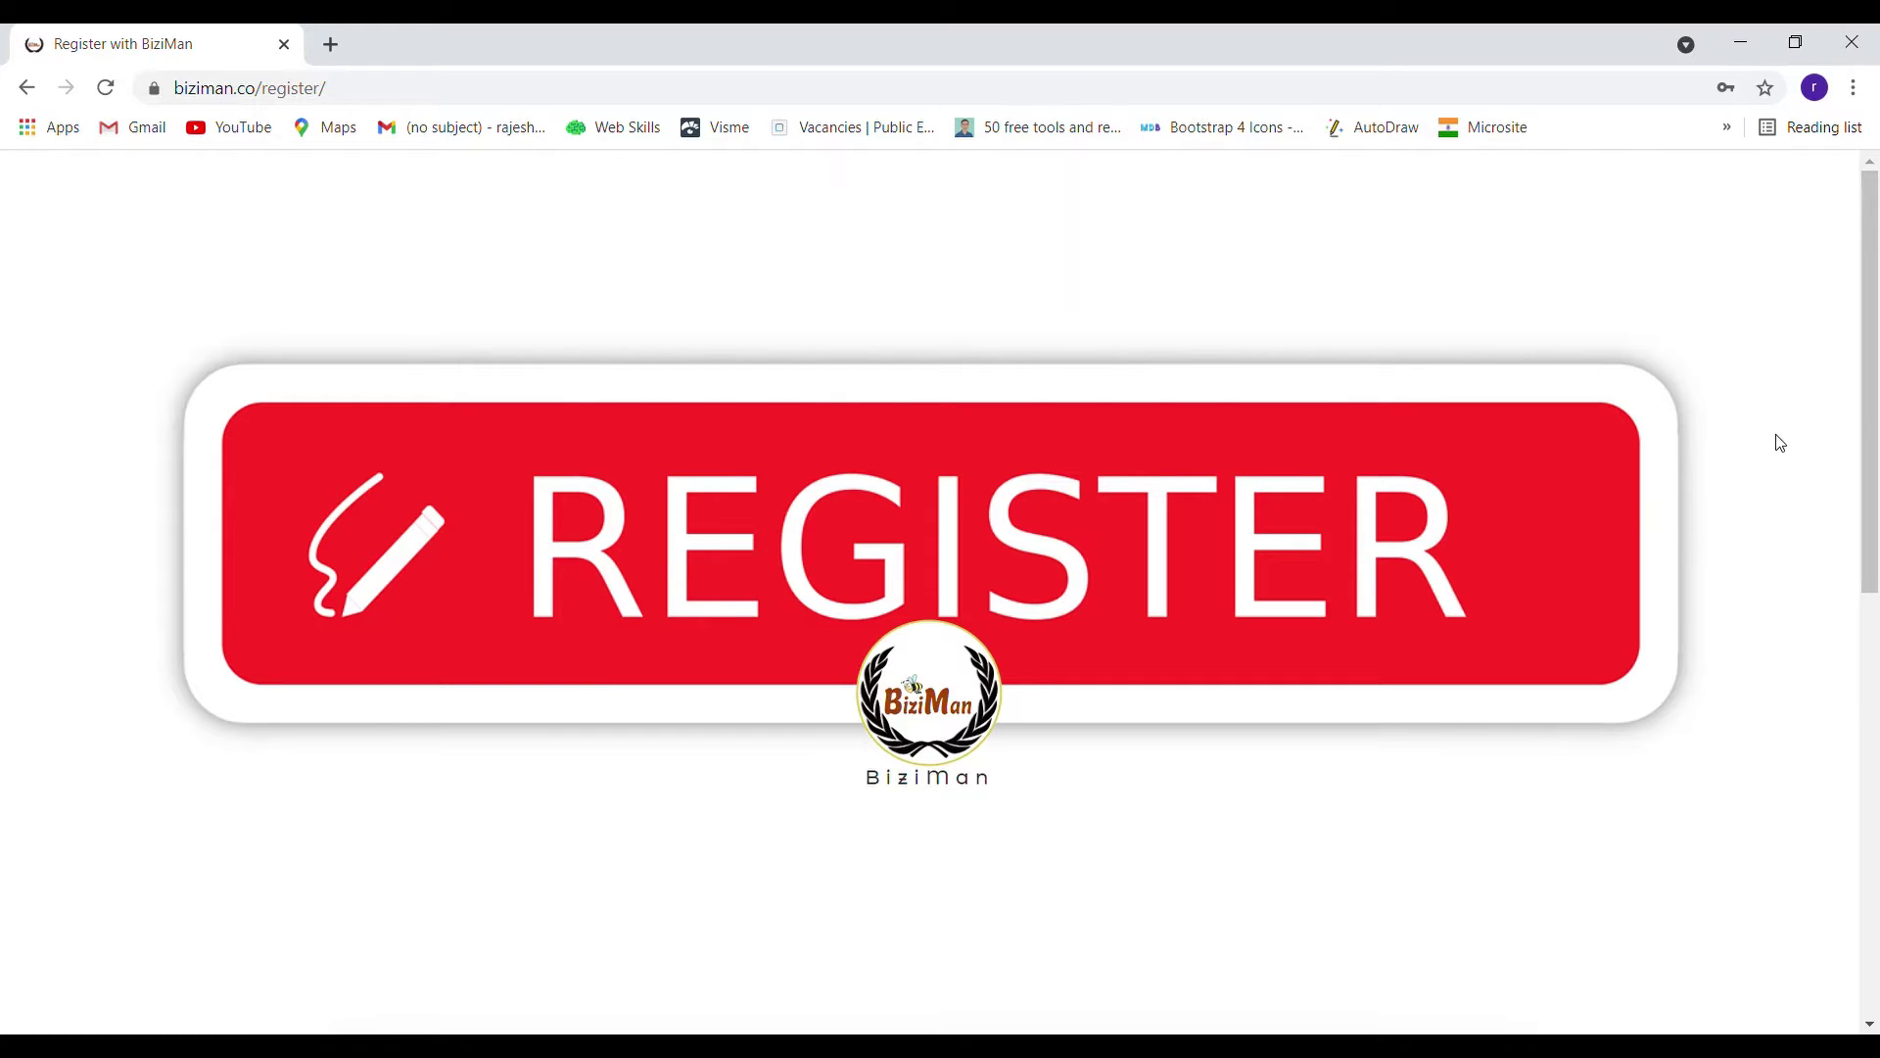
scroll(1766, 432, "down", 9)
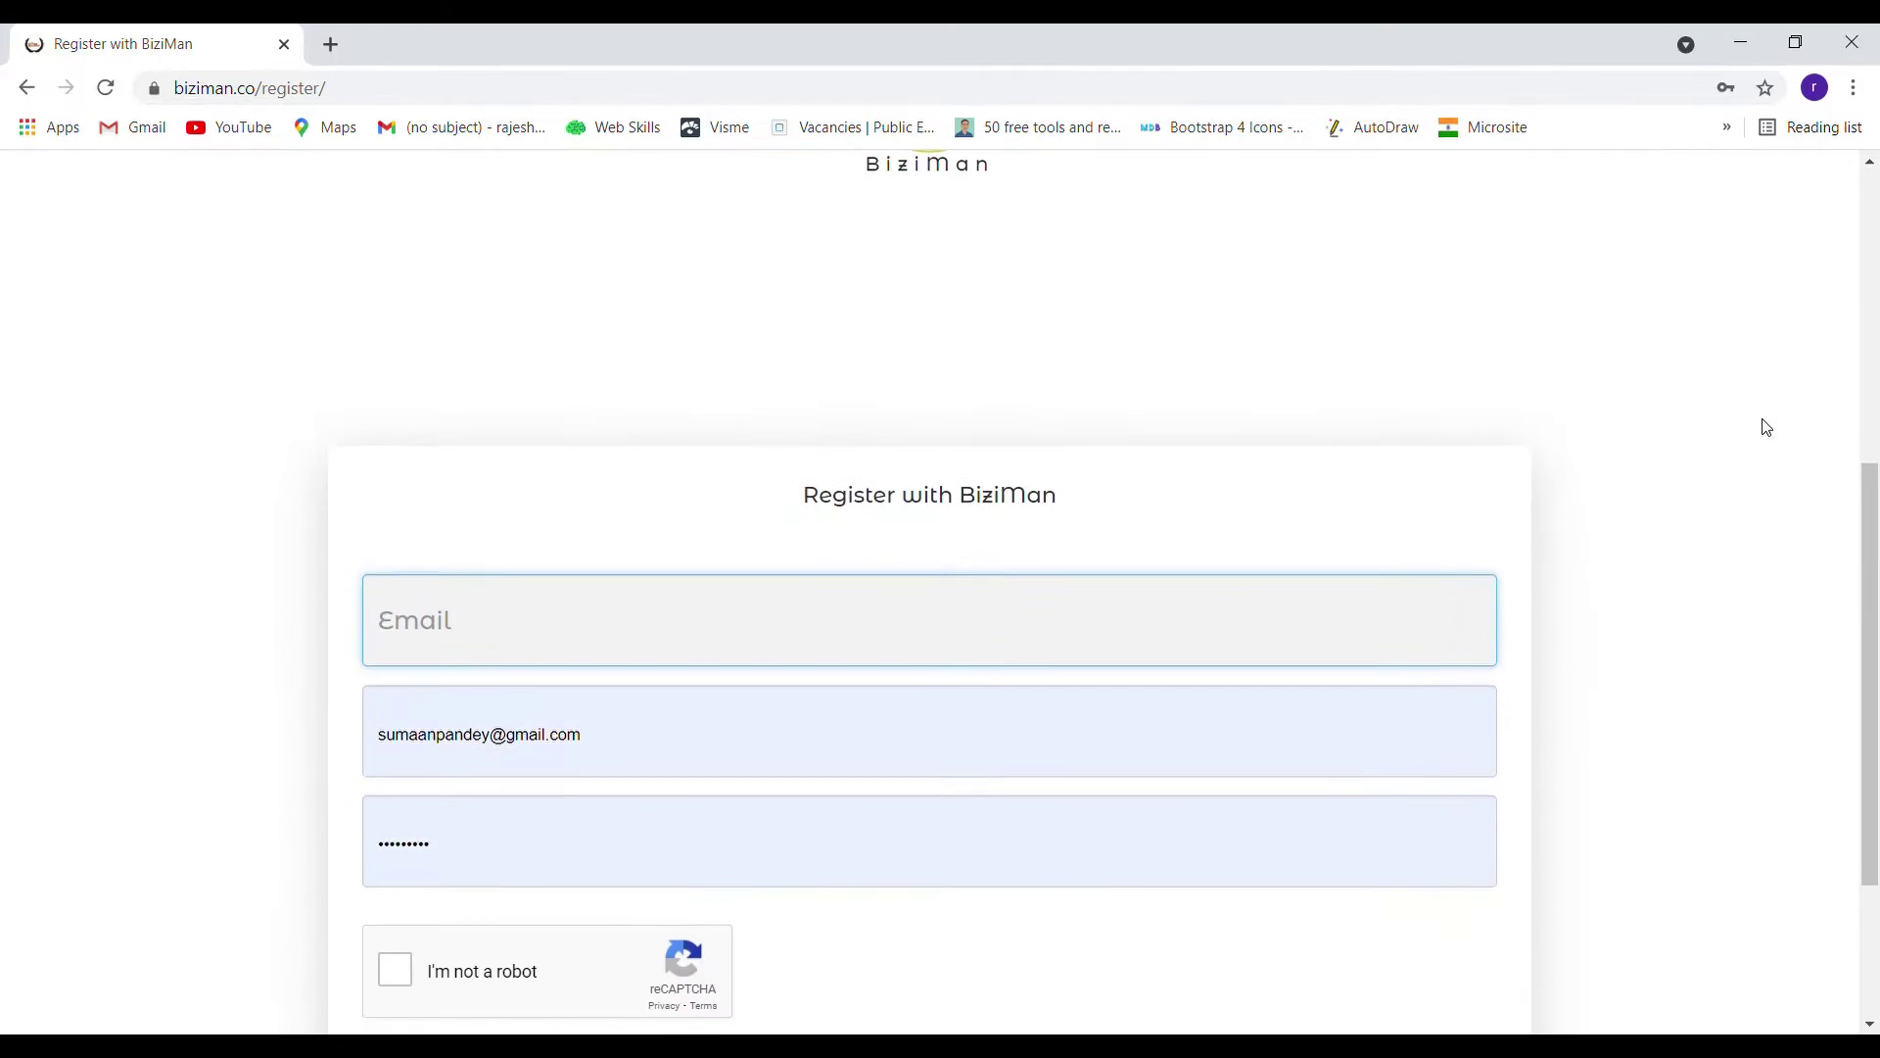
left_click_drag(517, 466, 260, 466)
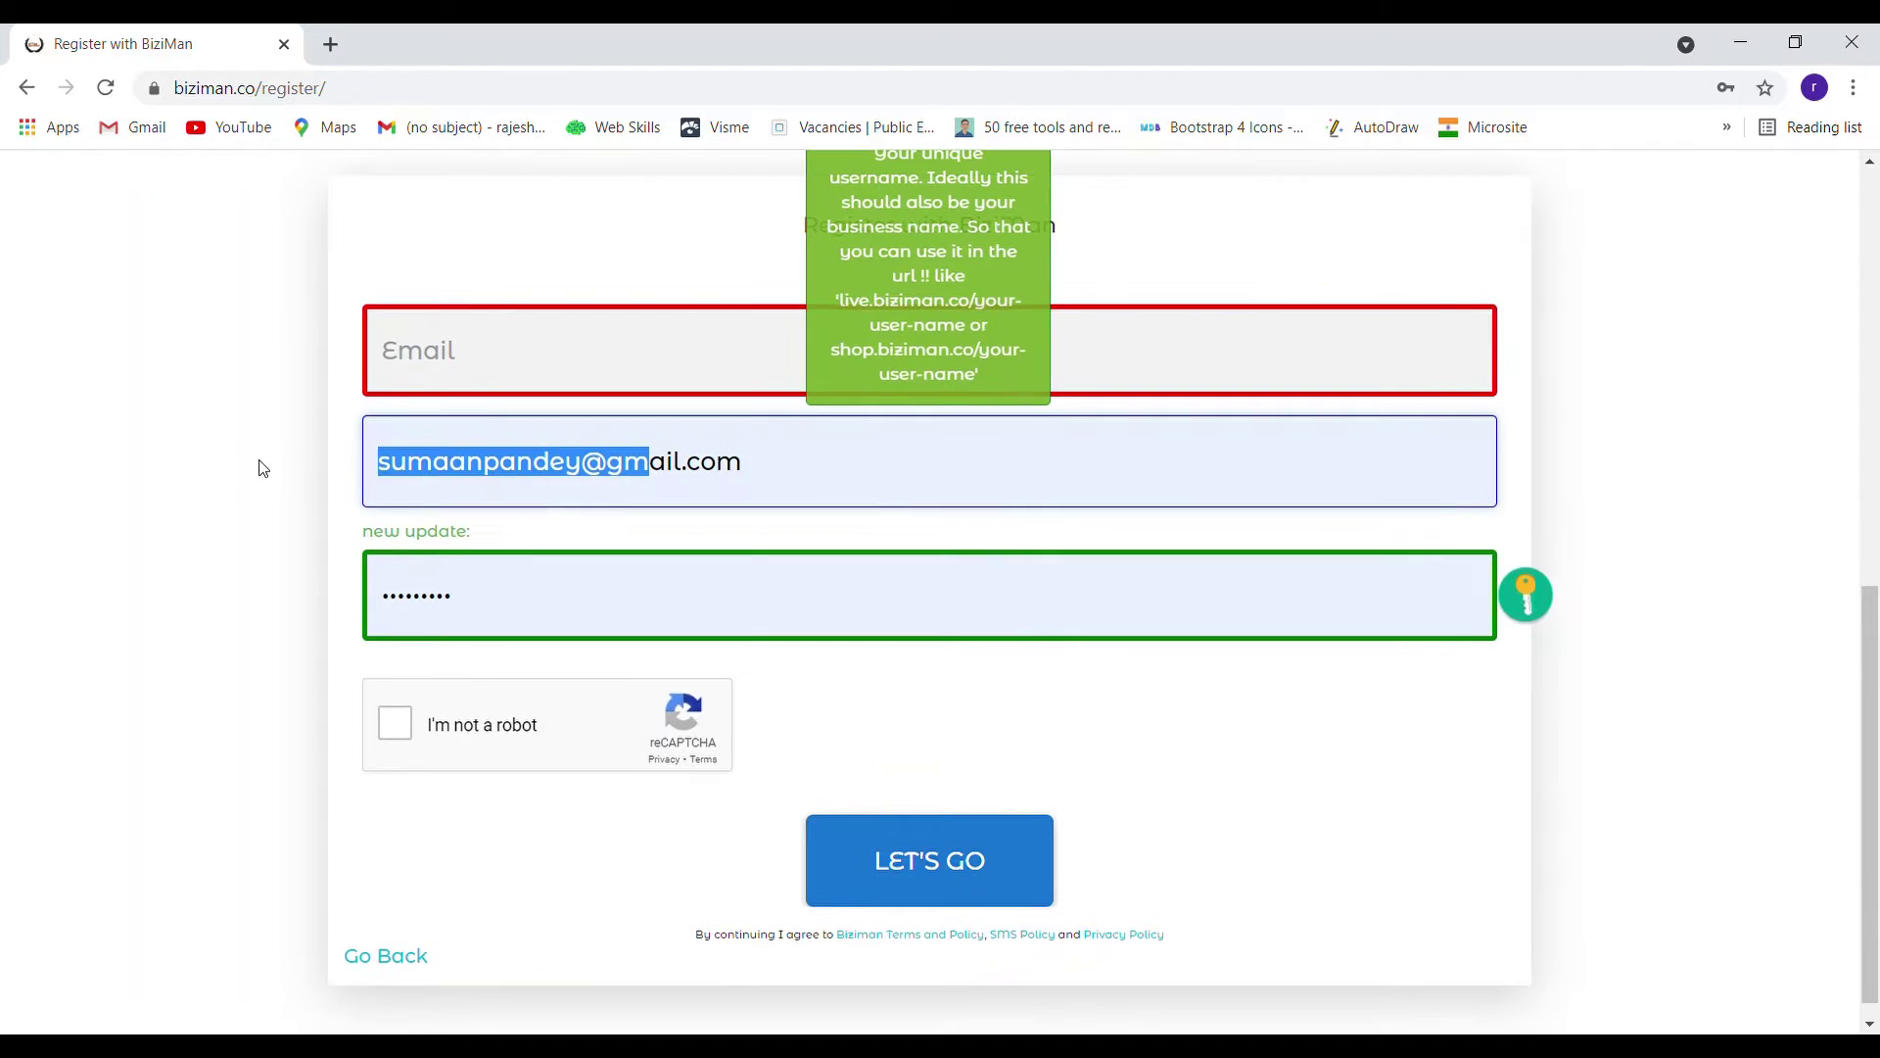
key("BackSpace")
left_click(480, 362)
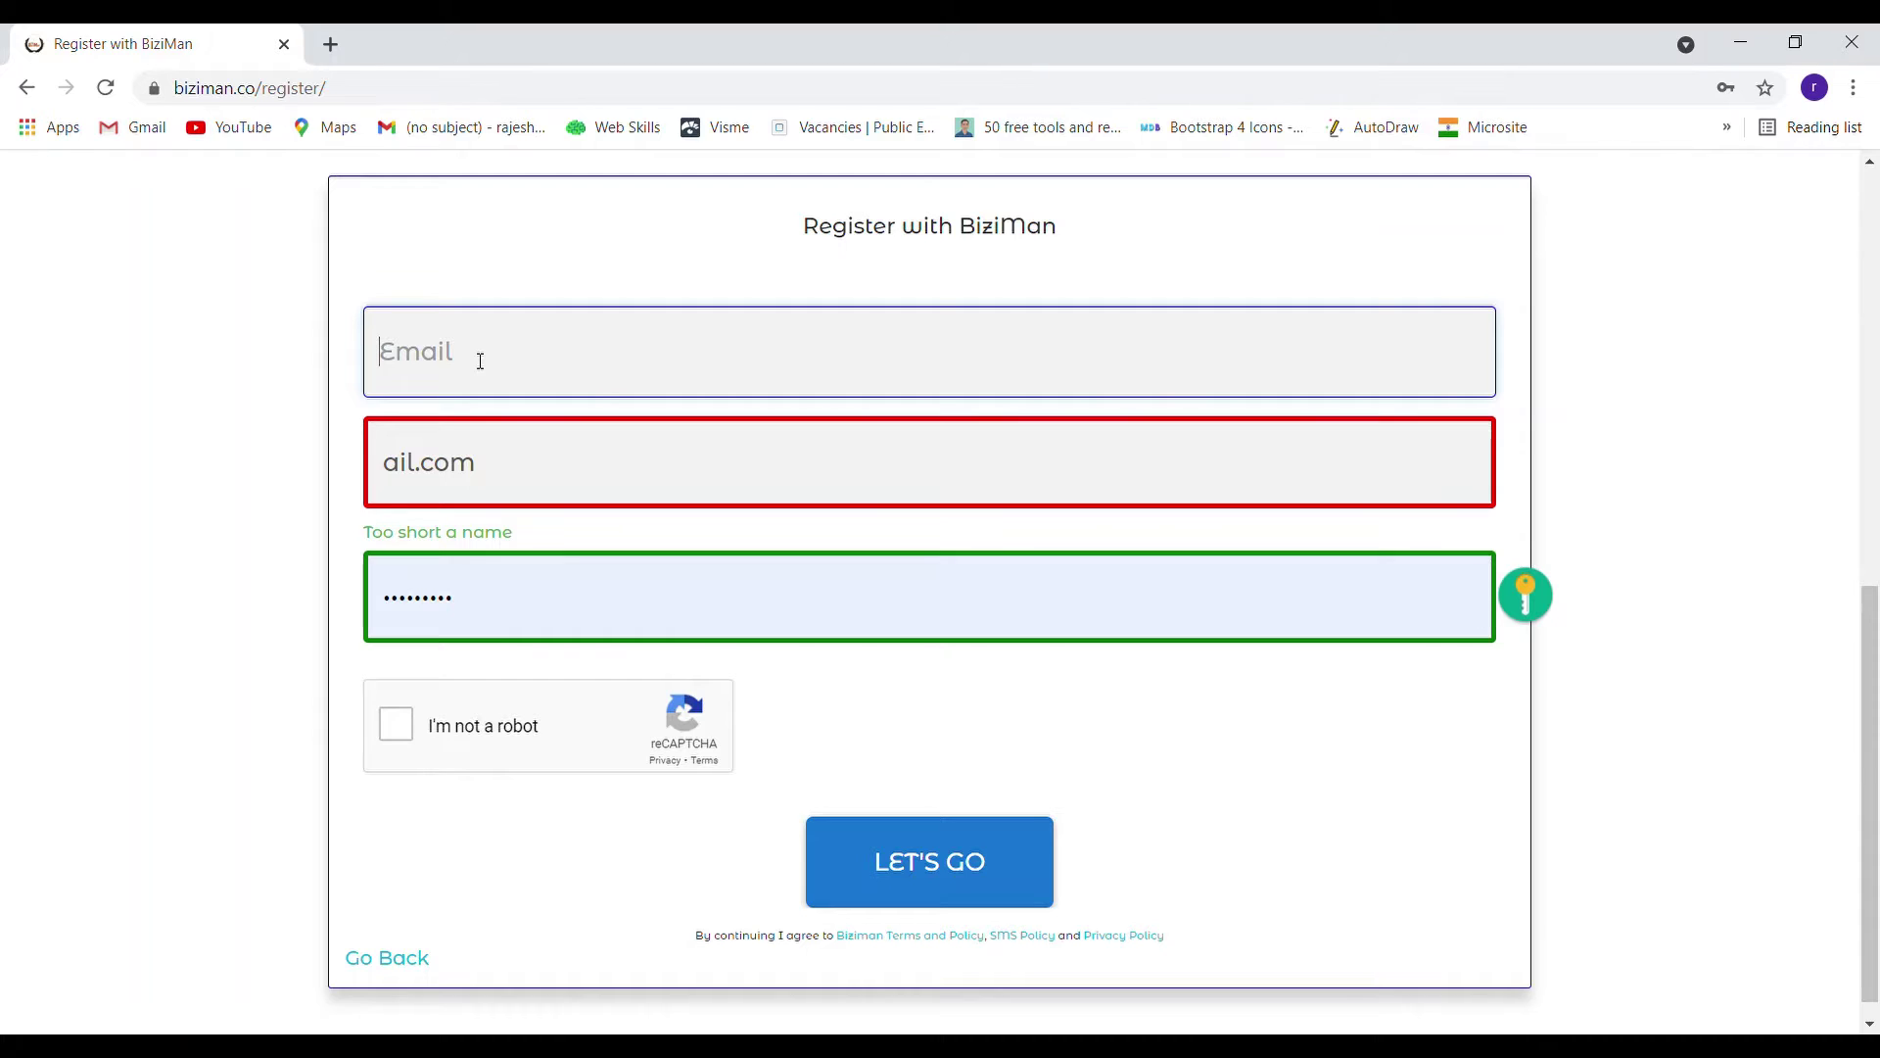
left_click(485, 470)
left_click_drag(544, 470, 254, 467)
key("BackSpace")
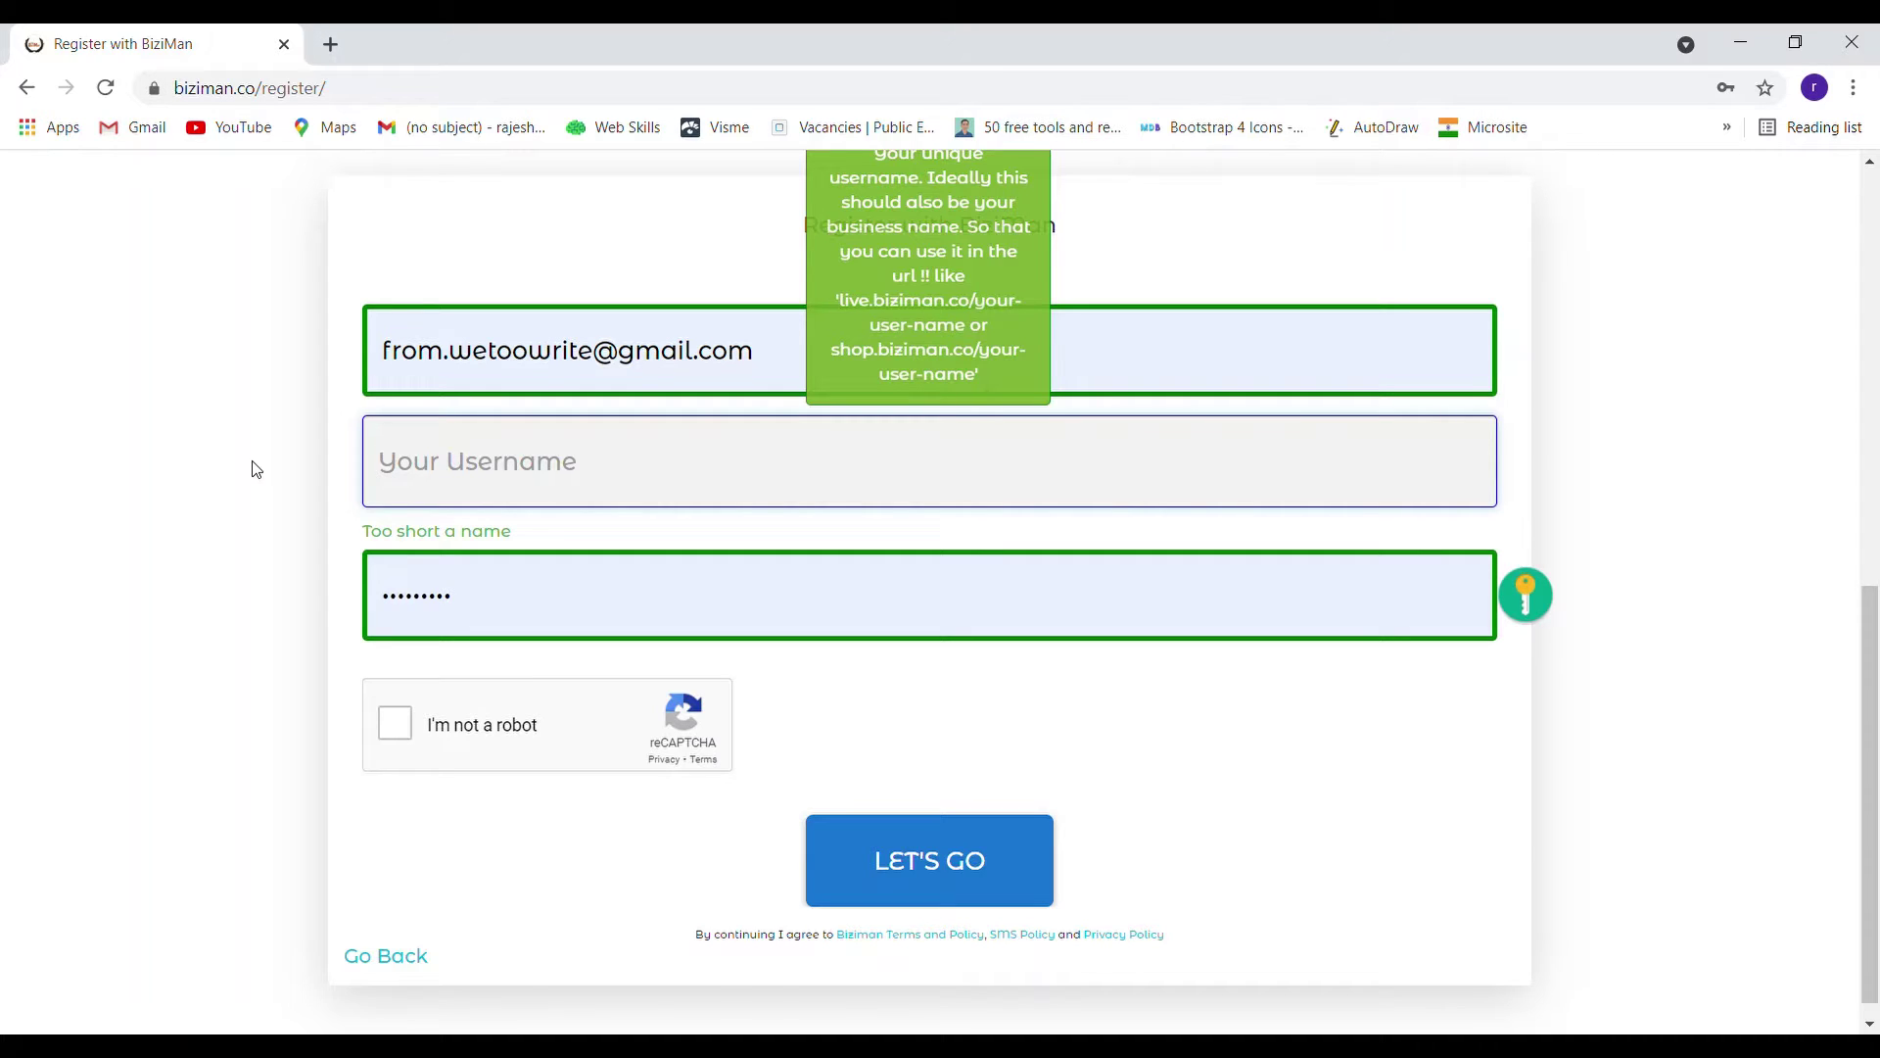
Enter username 'the wood craft makers', get the password validated and pass the reCAPTCHA
type("the")
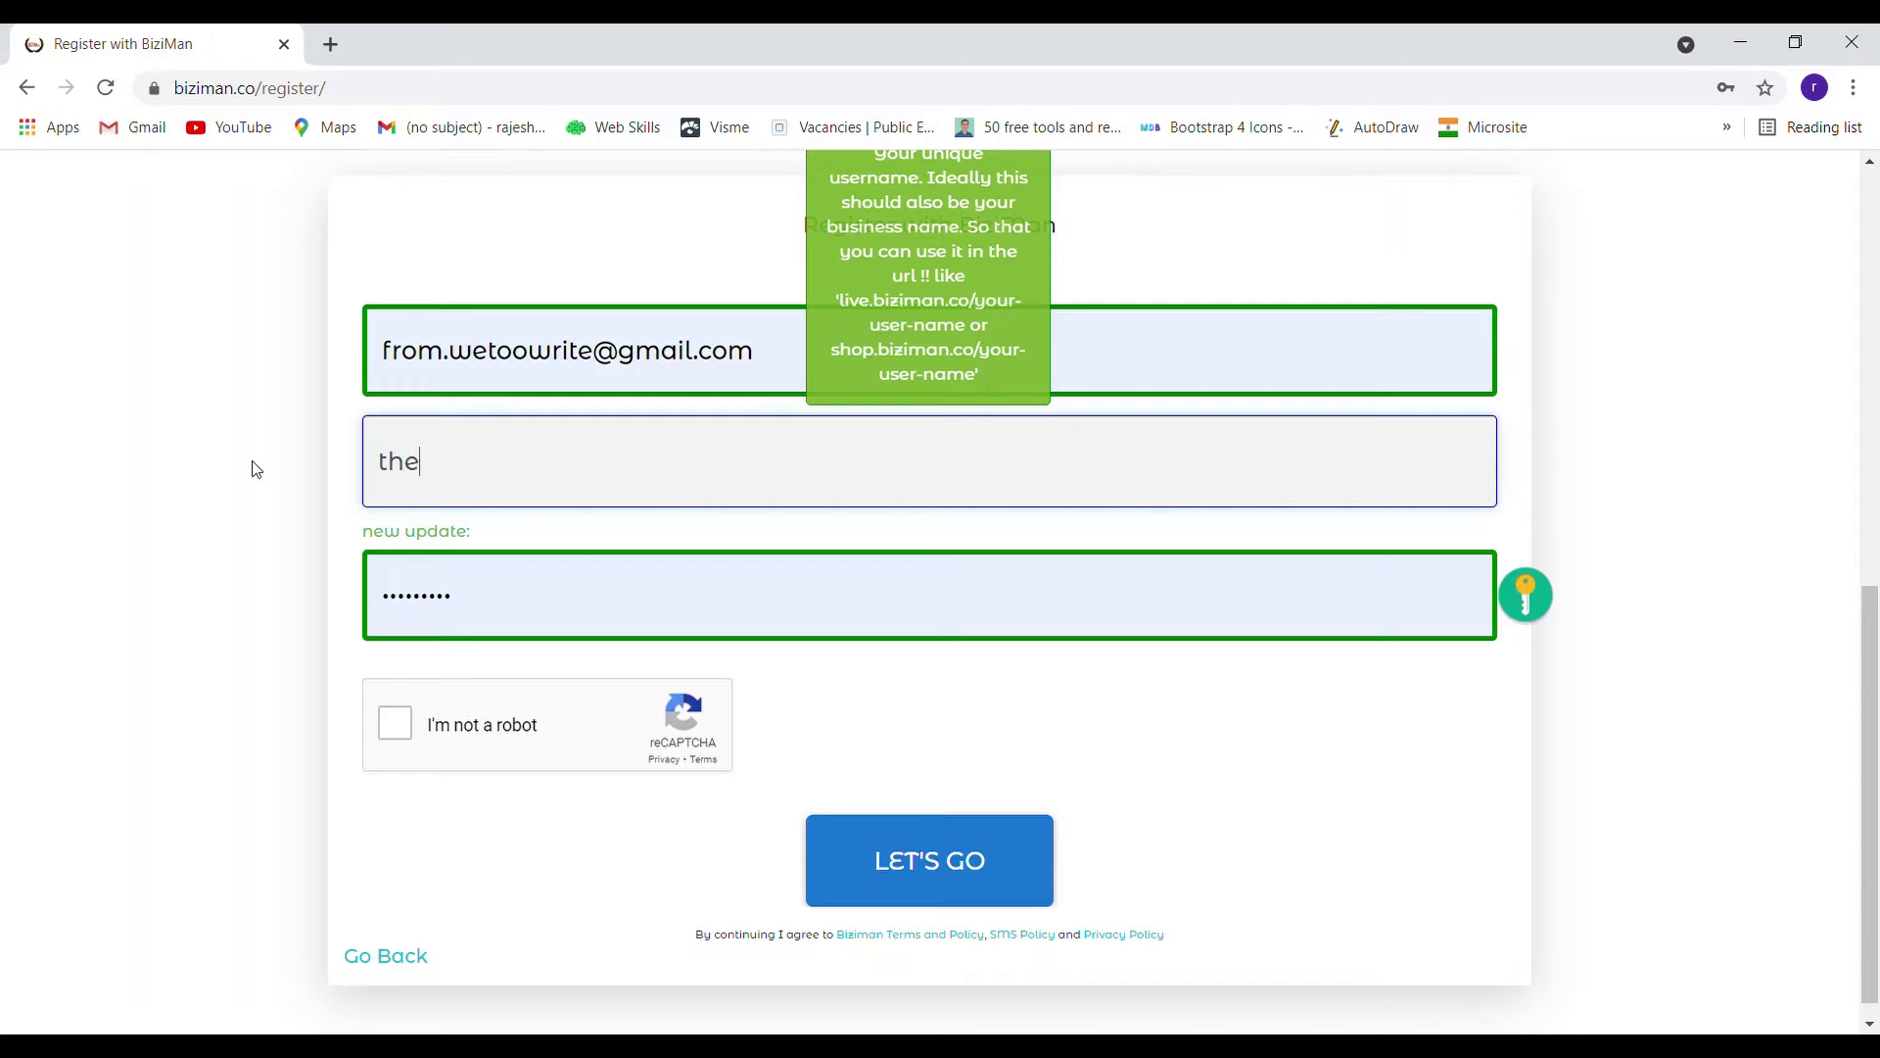
type(" wood")
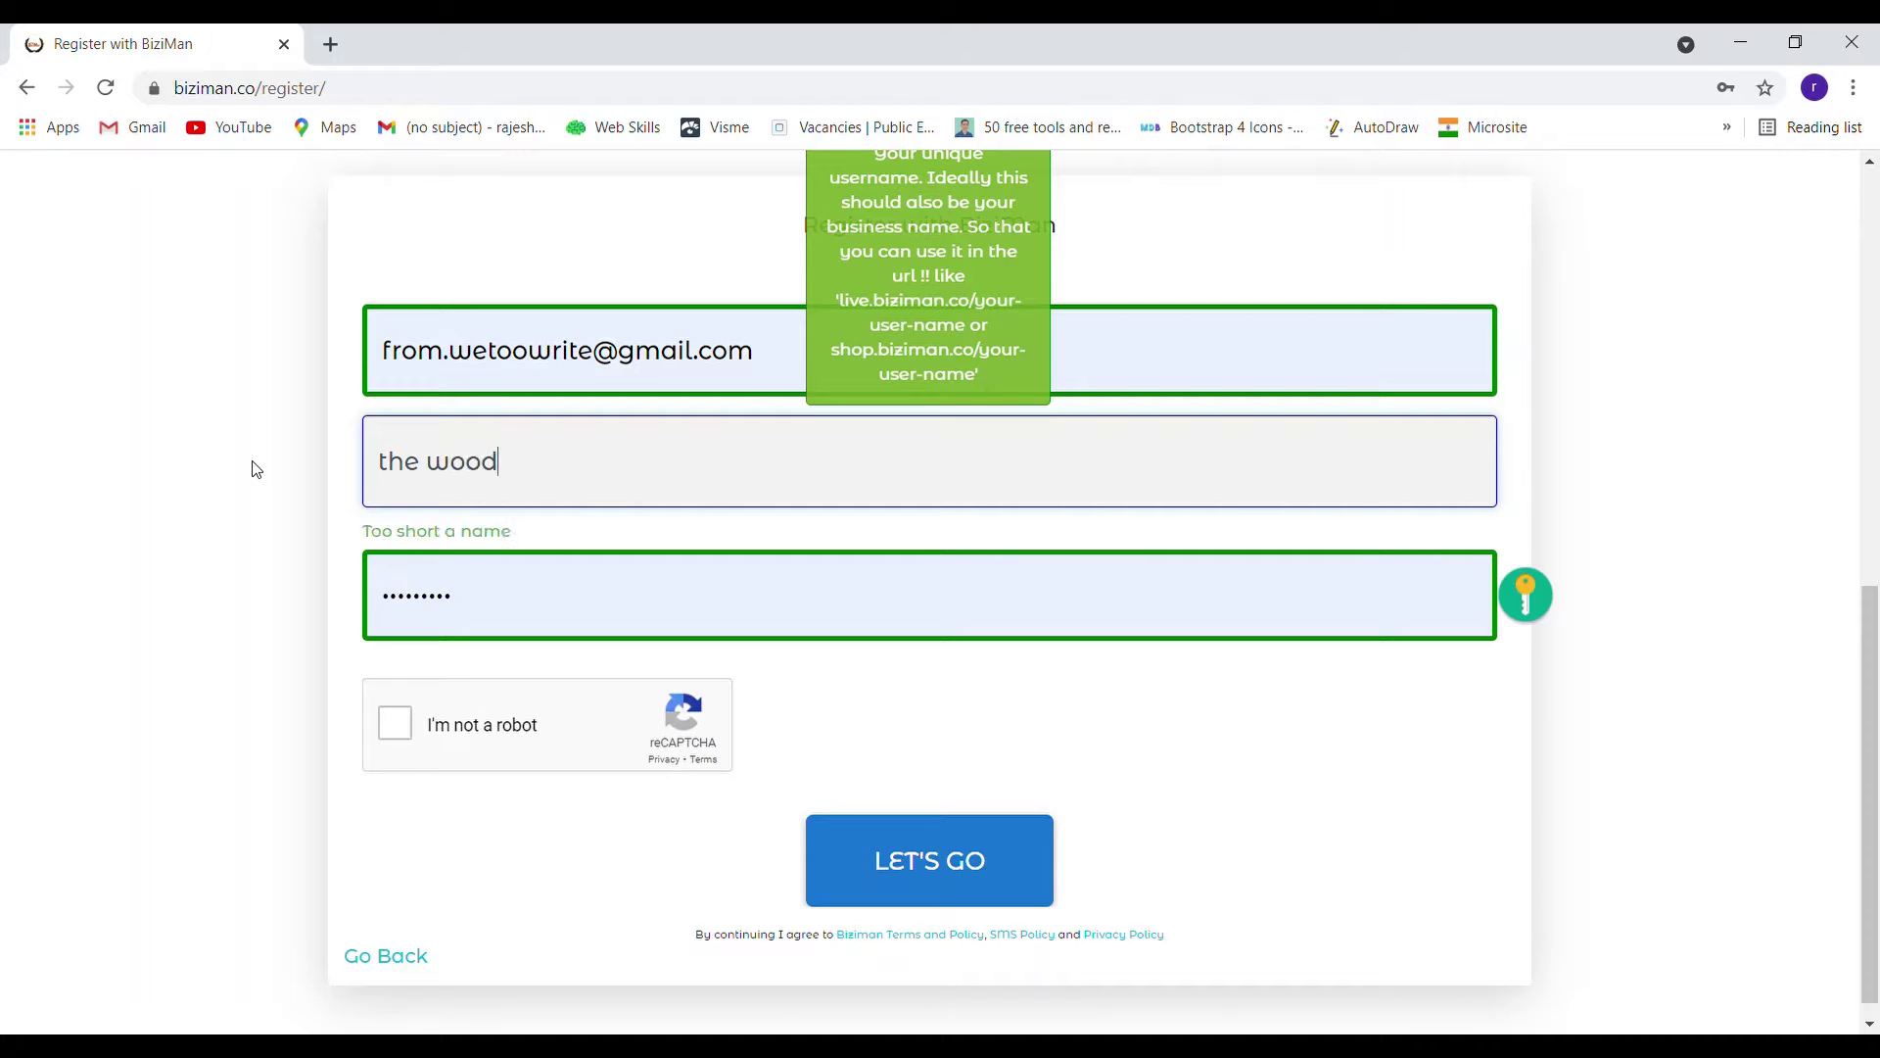
type(" craft")
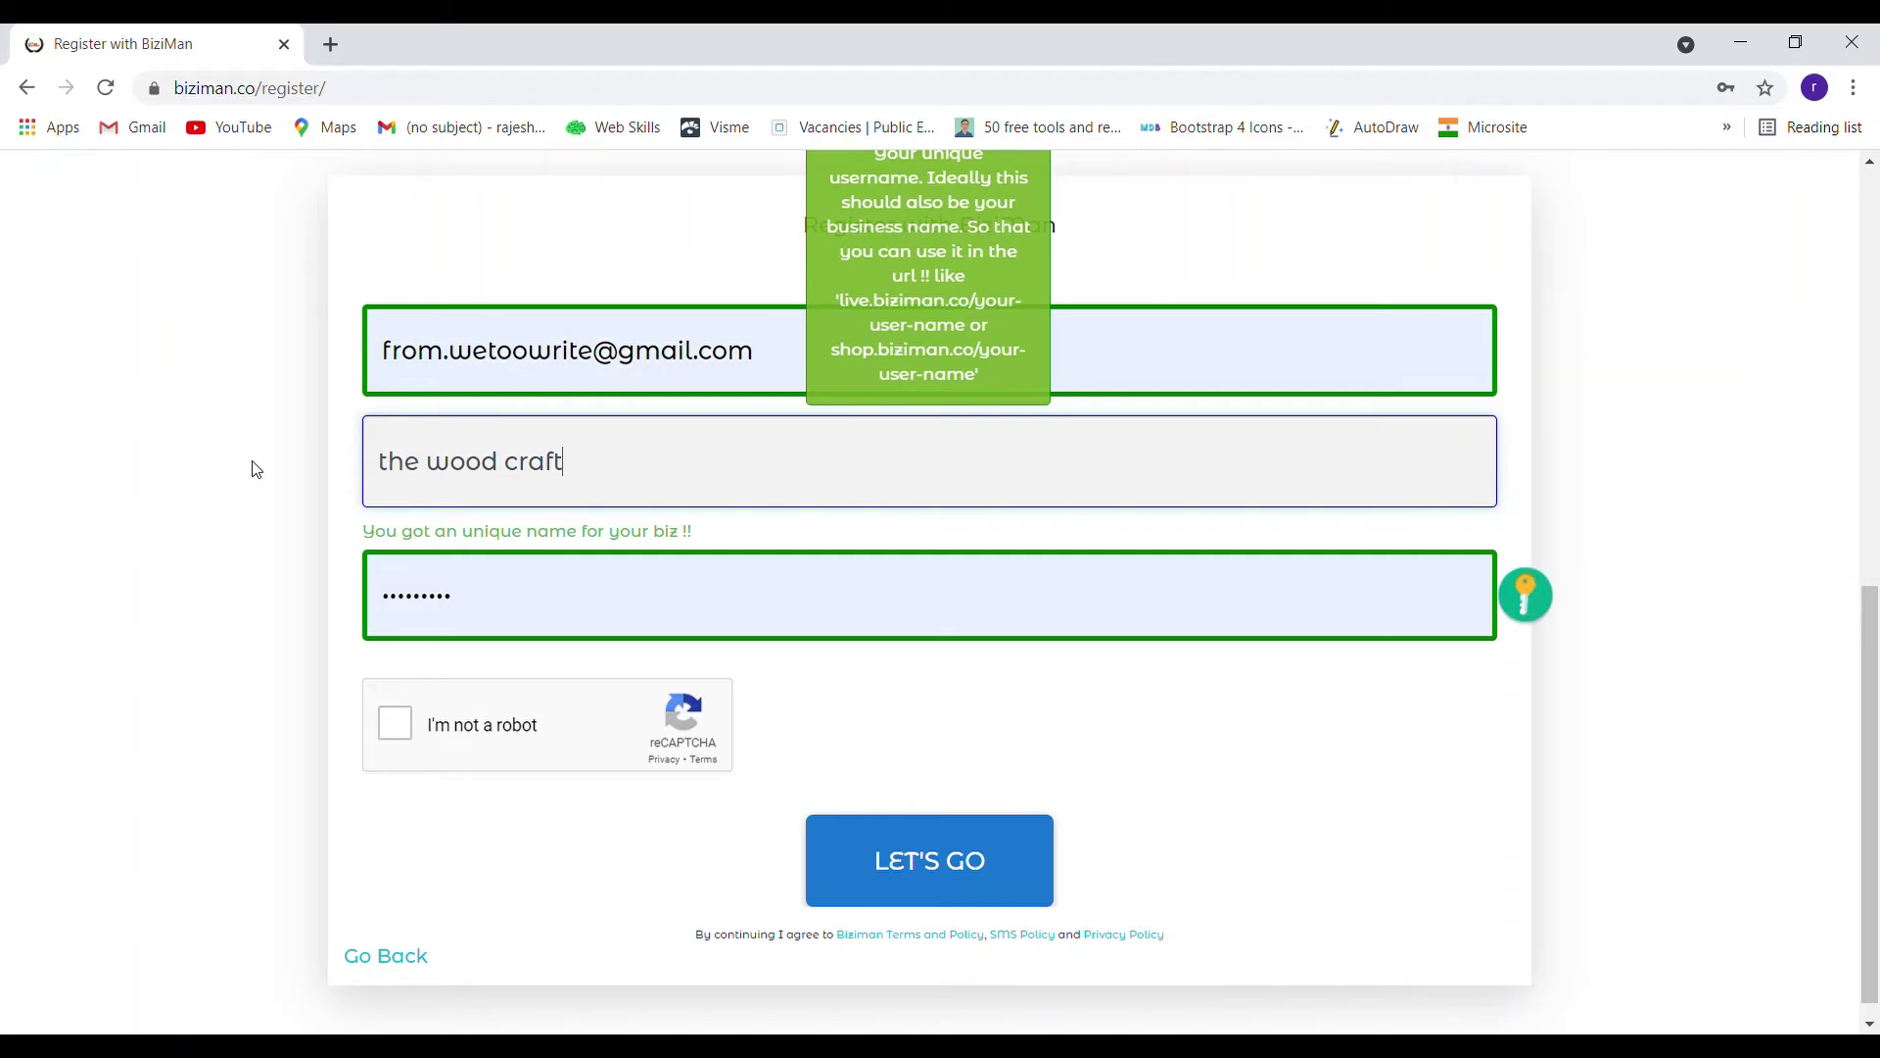
type(" makers")
left_click(492, 599)
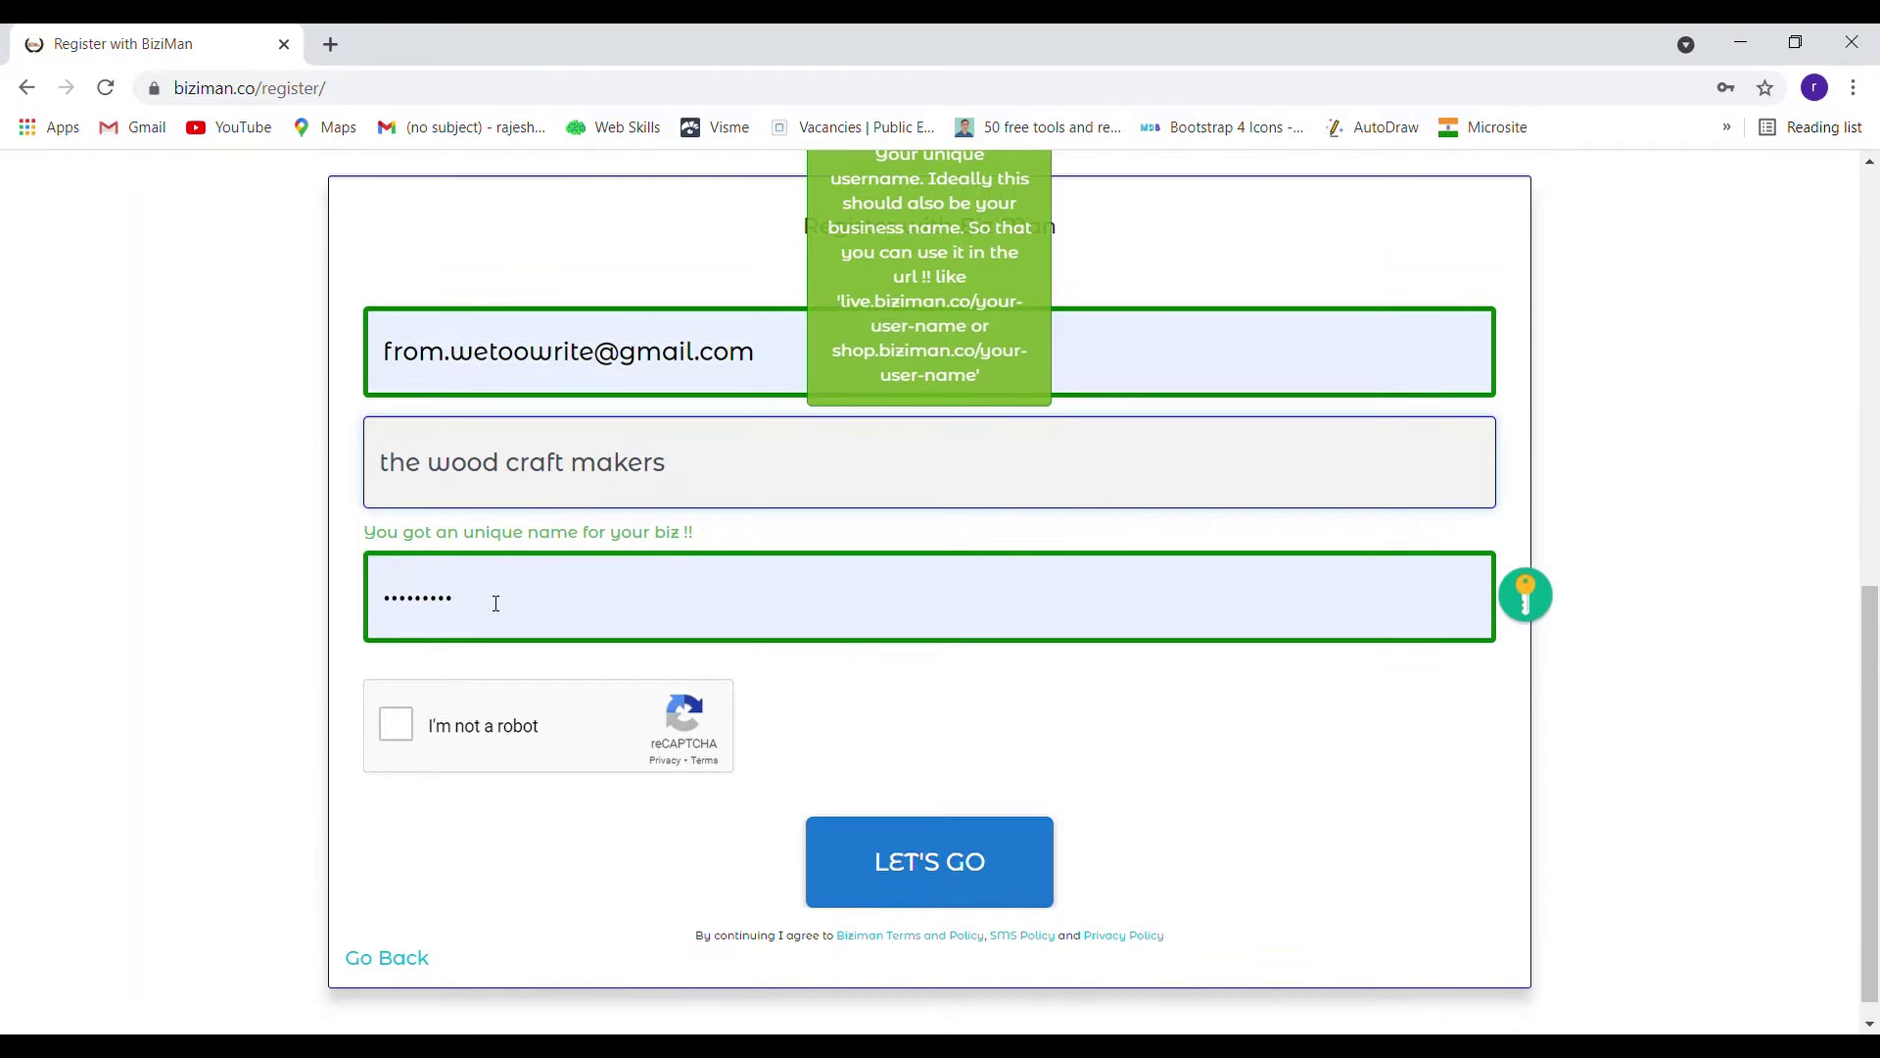
left_click(1155, 745)
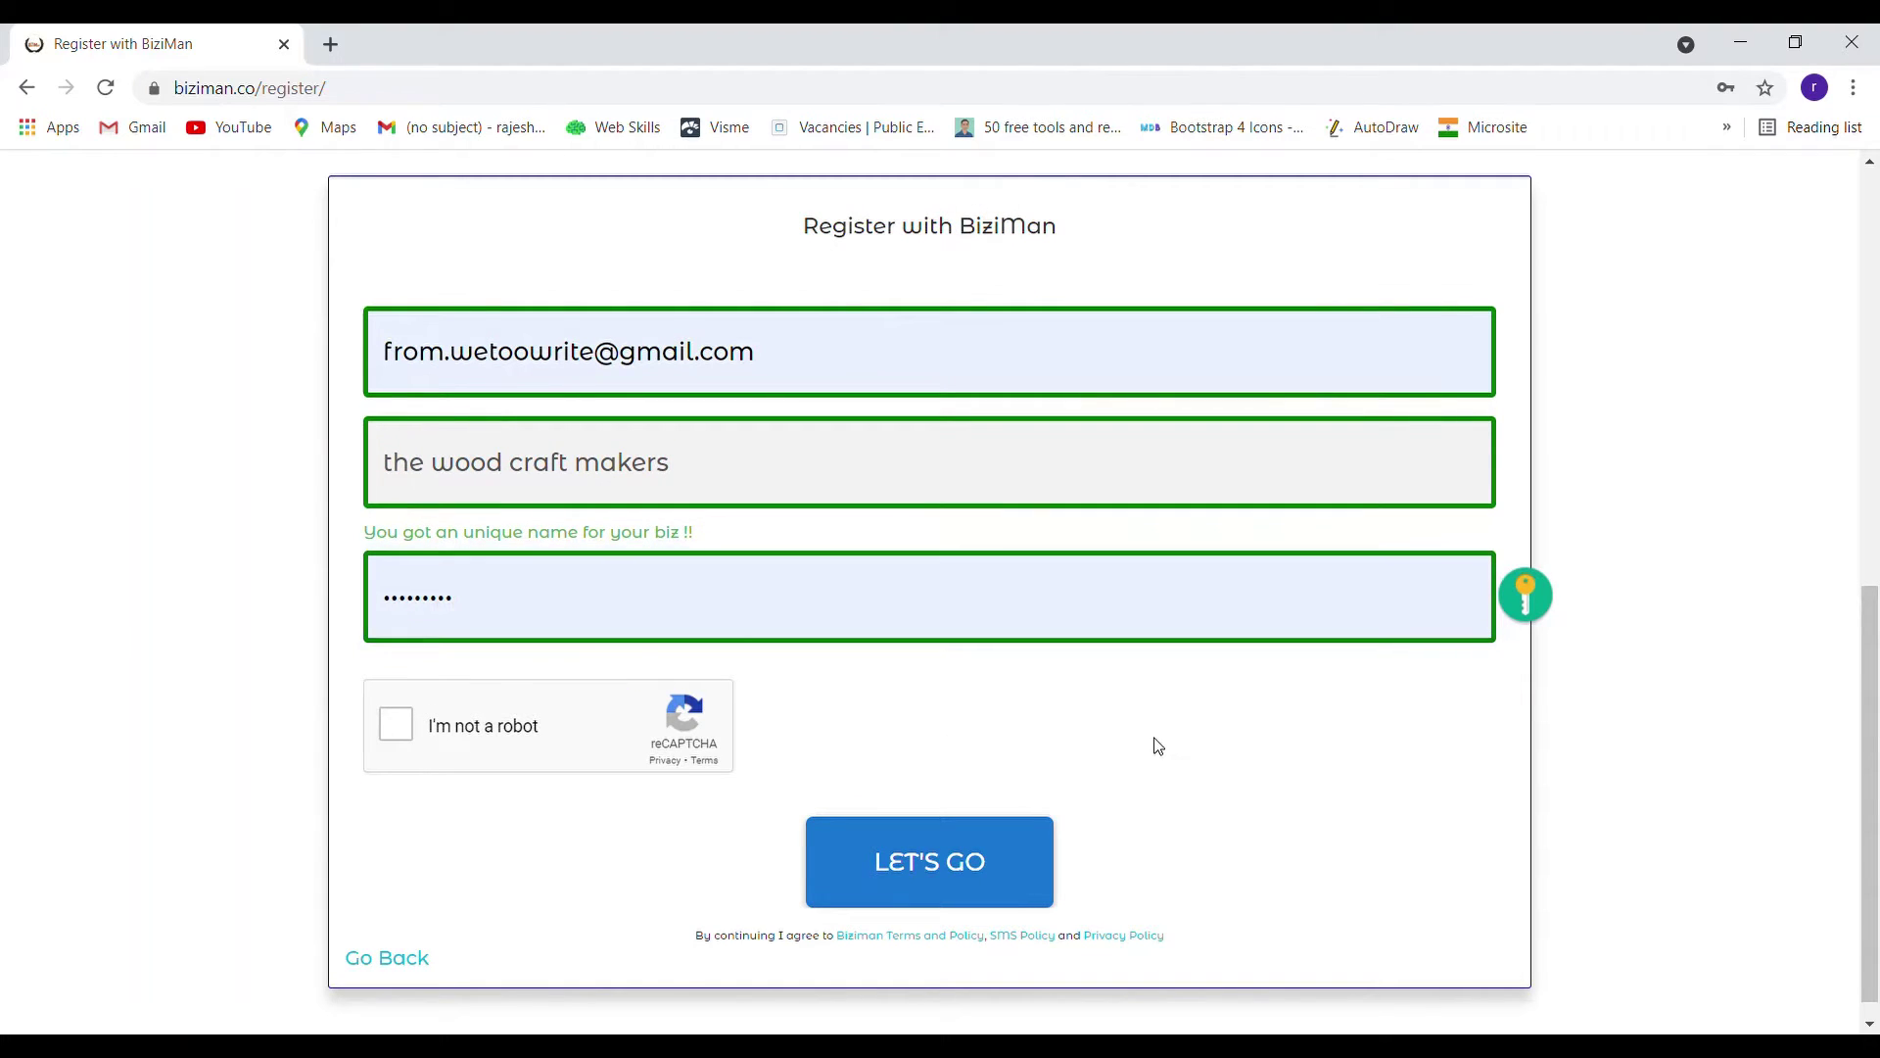
left_click(392, 729)
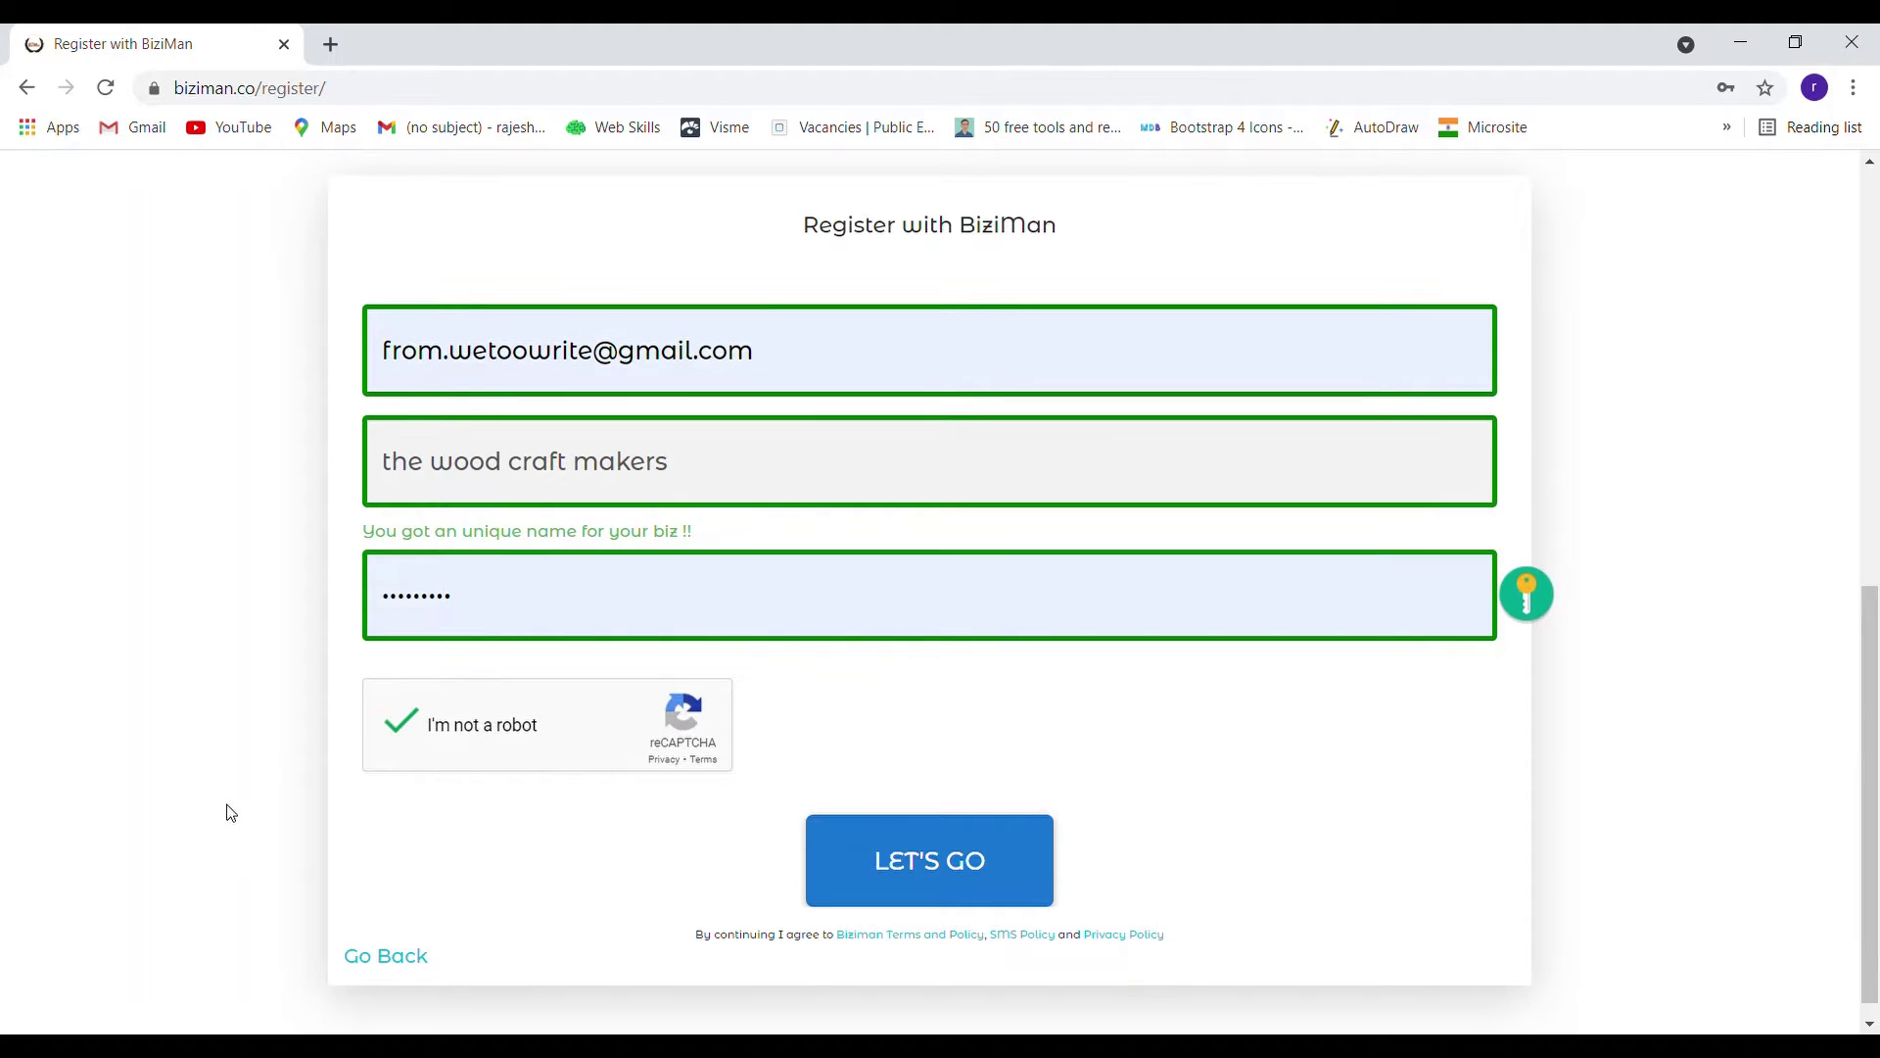
Submit the registration and save 'My business sells products' as the business type
left_click(960, 858)
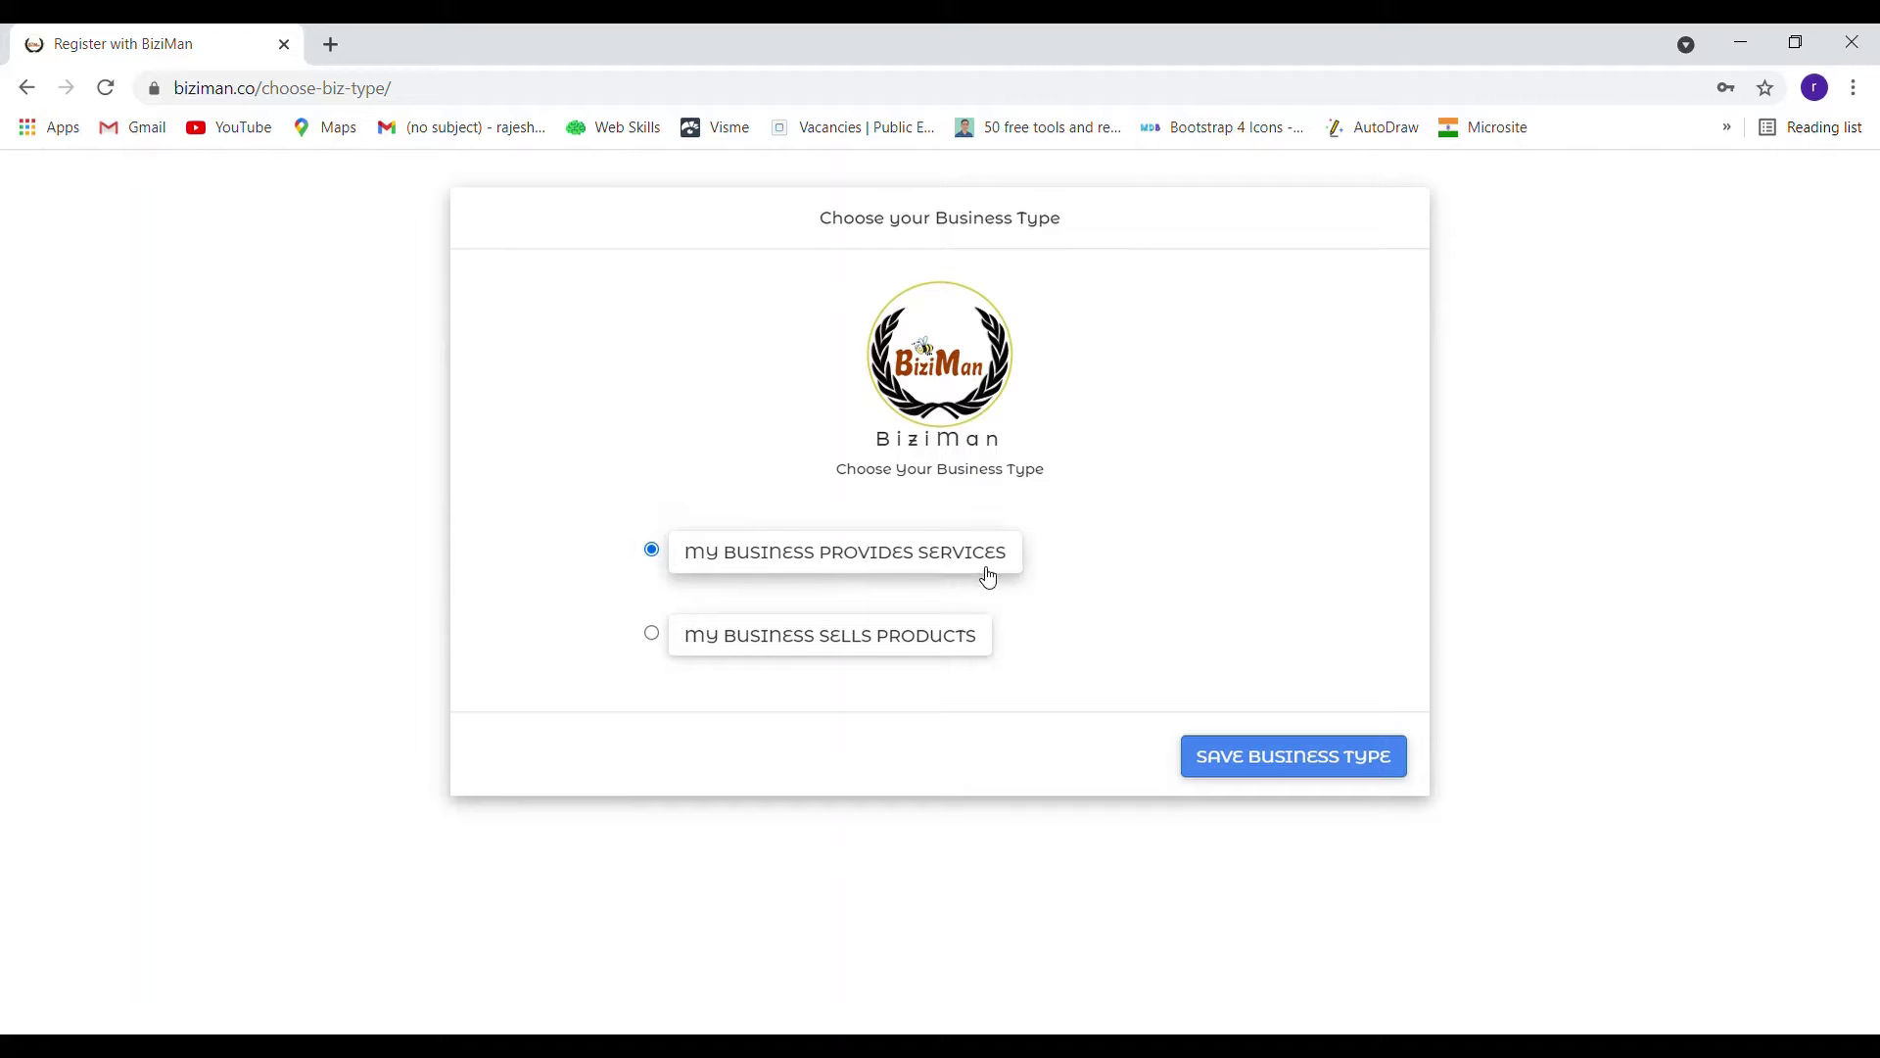
mouse_move(653, 555)
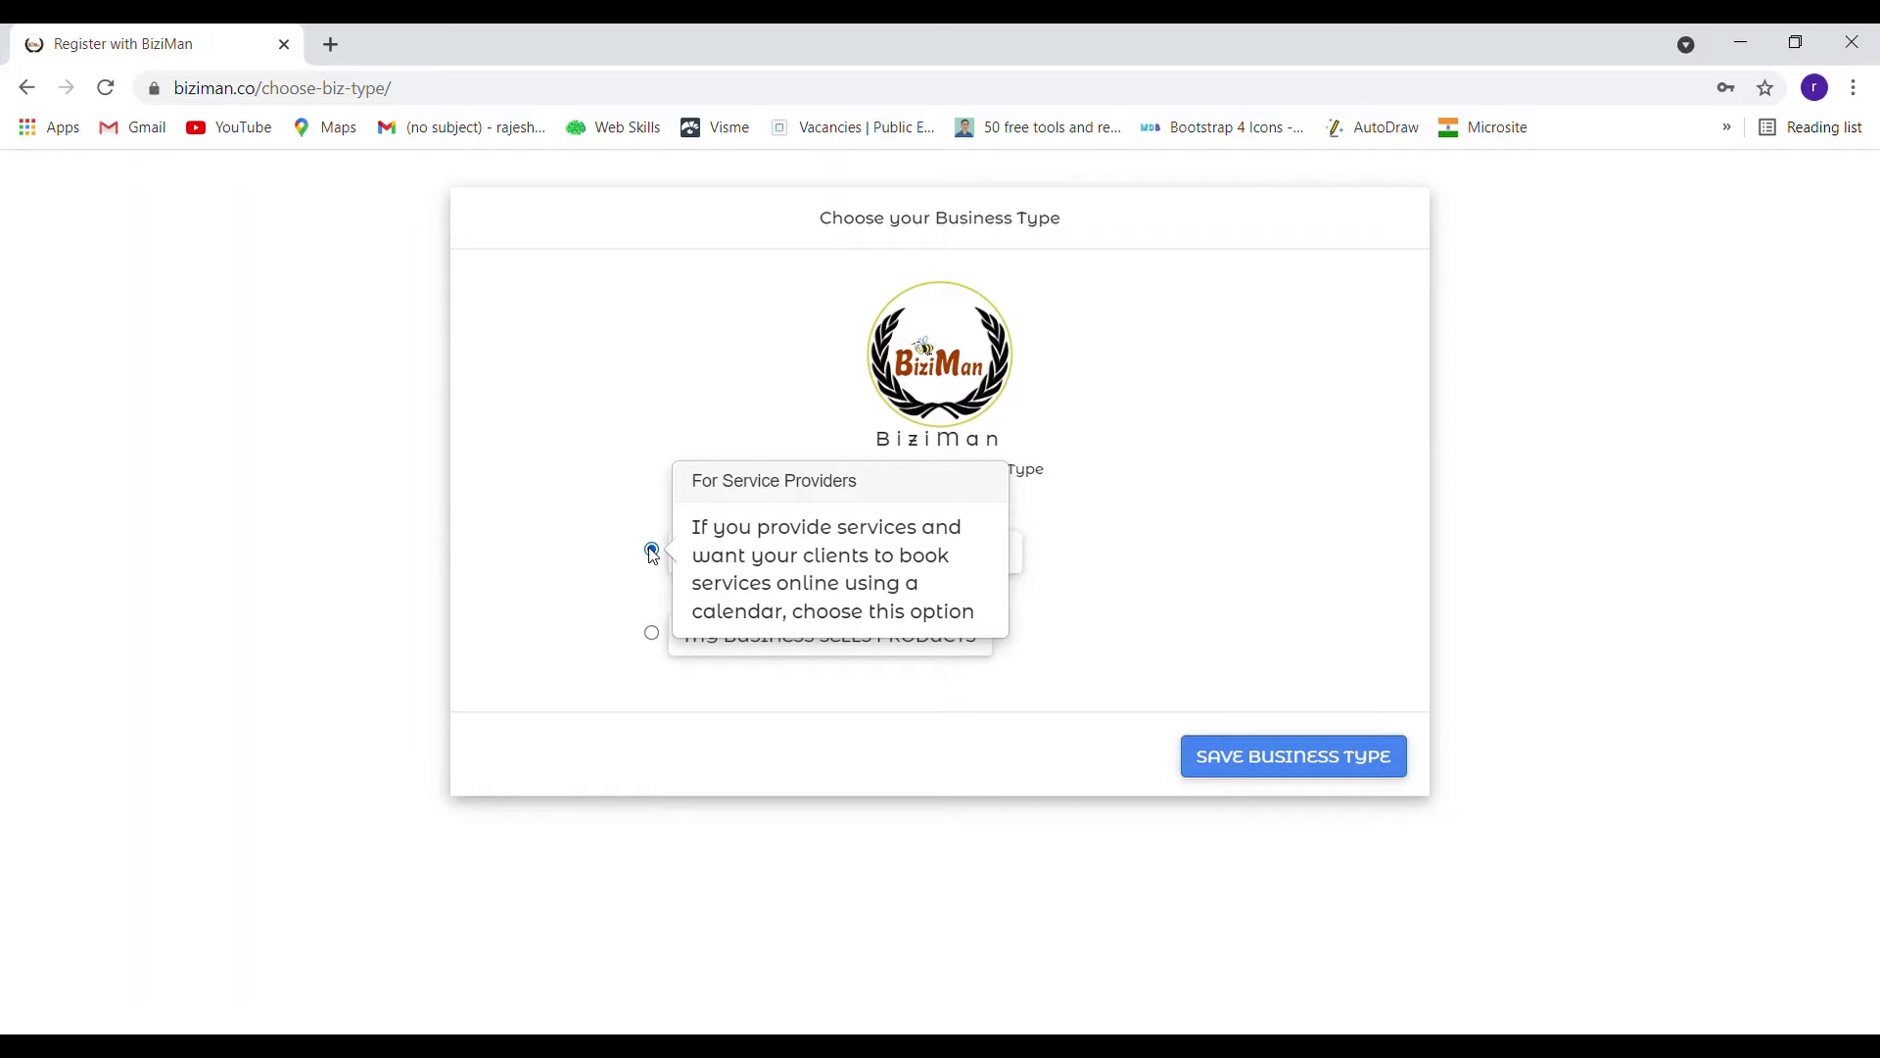
left_click(651, 633)
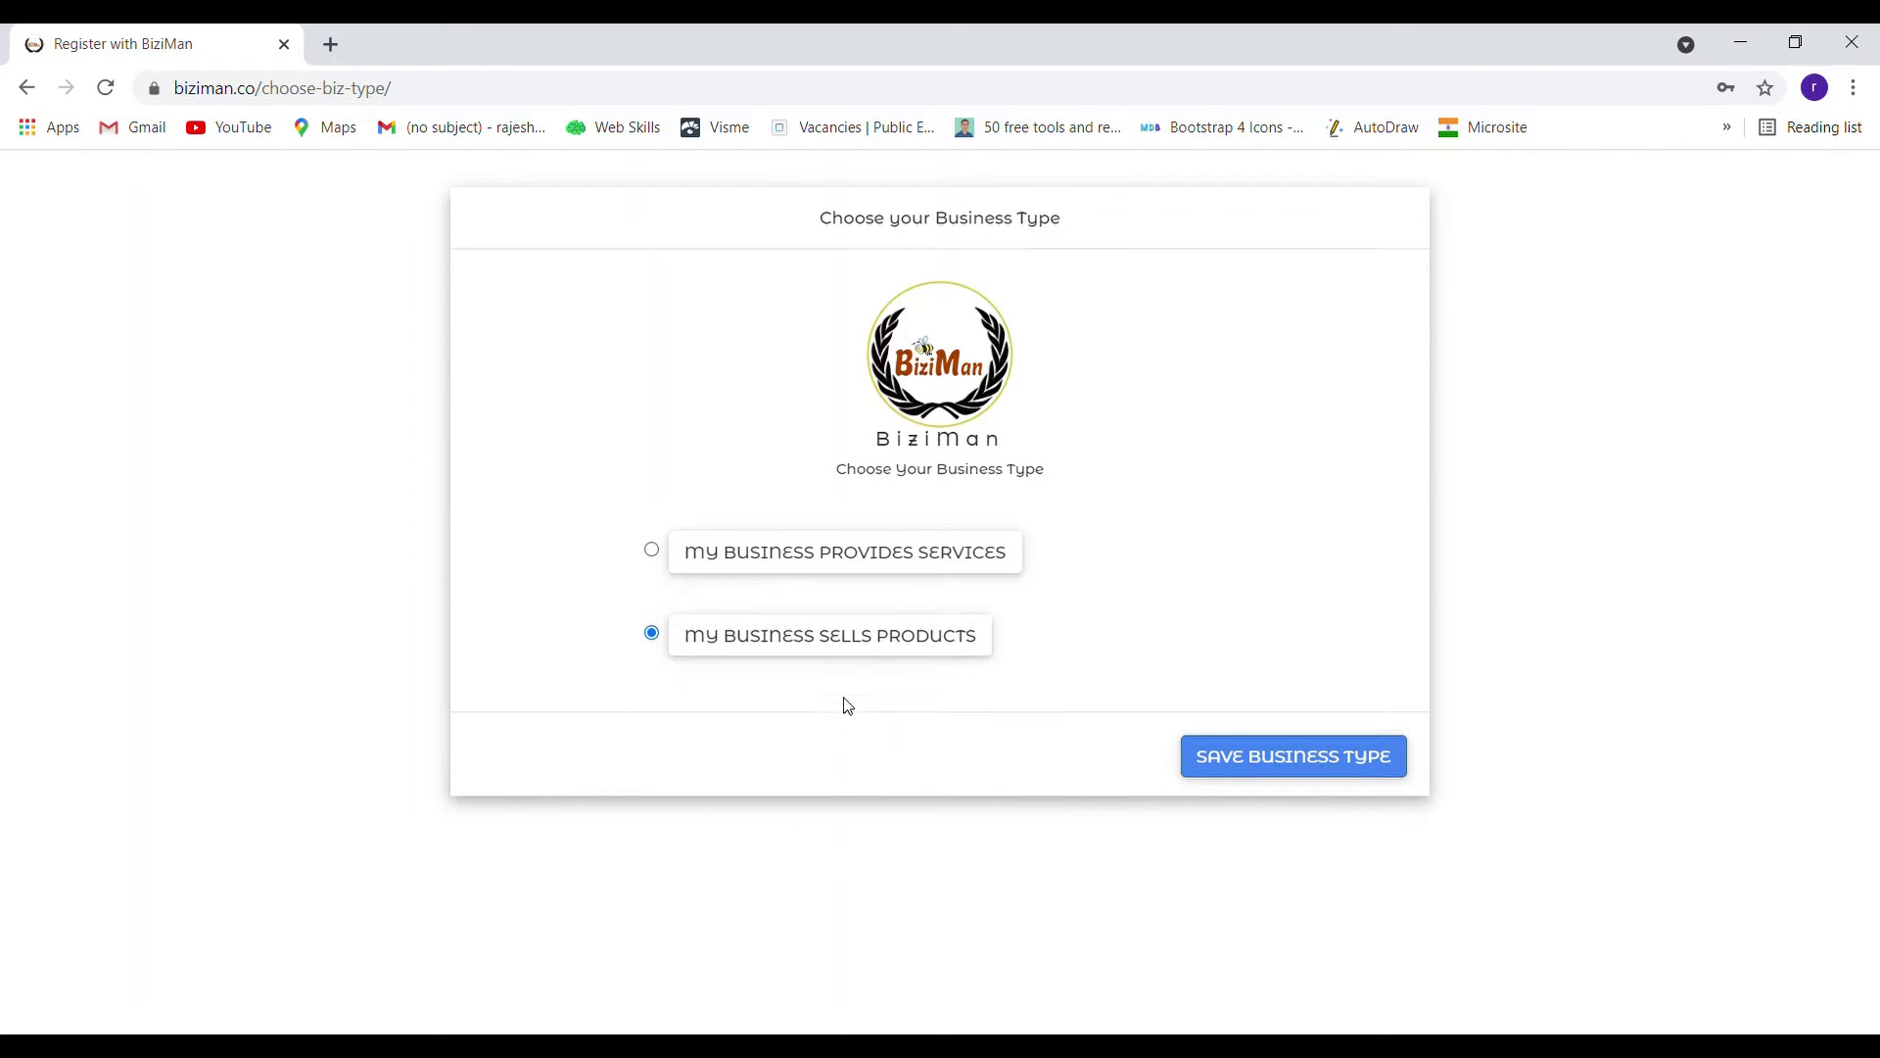
left_click(1312, 766)
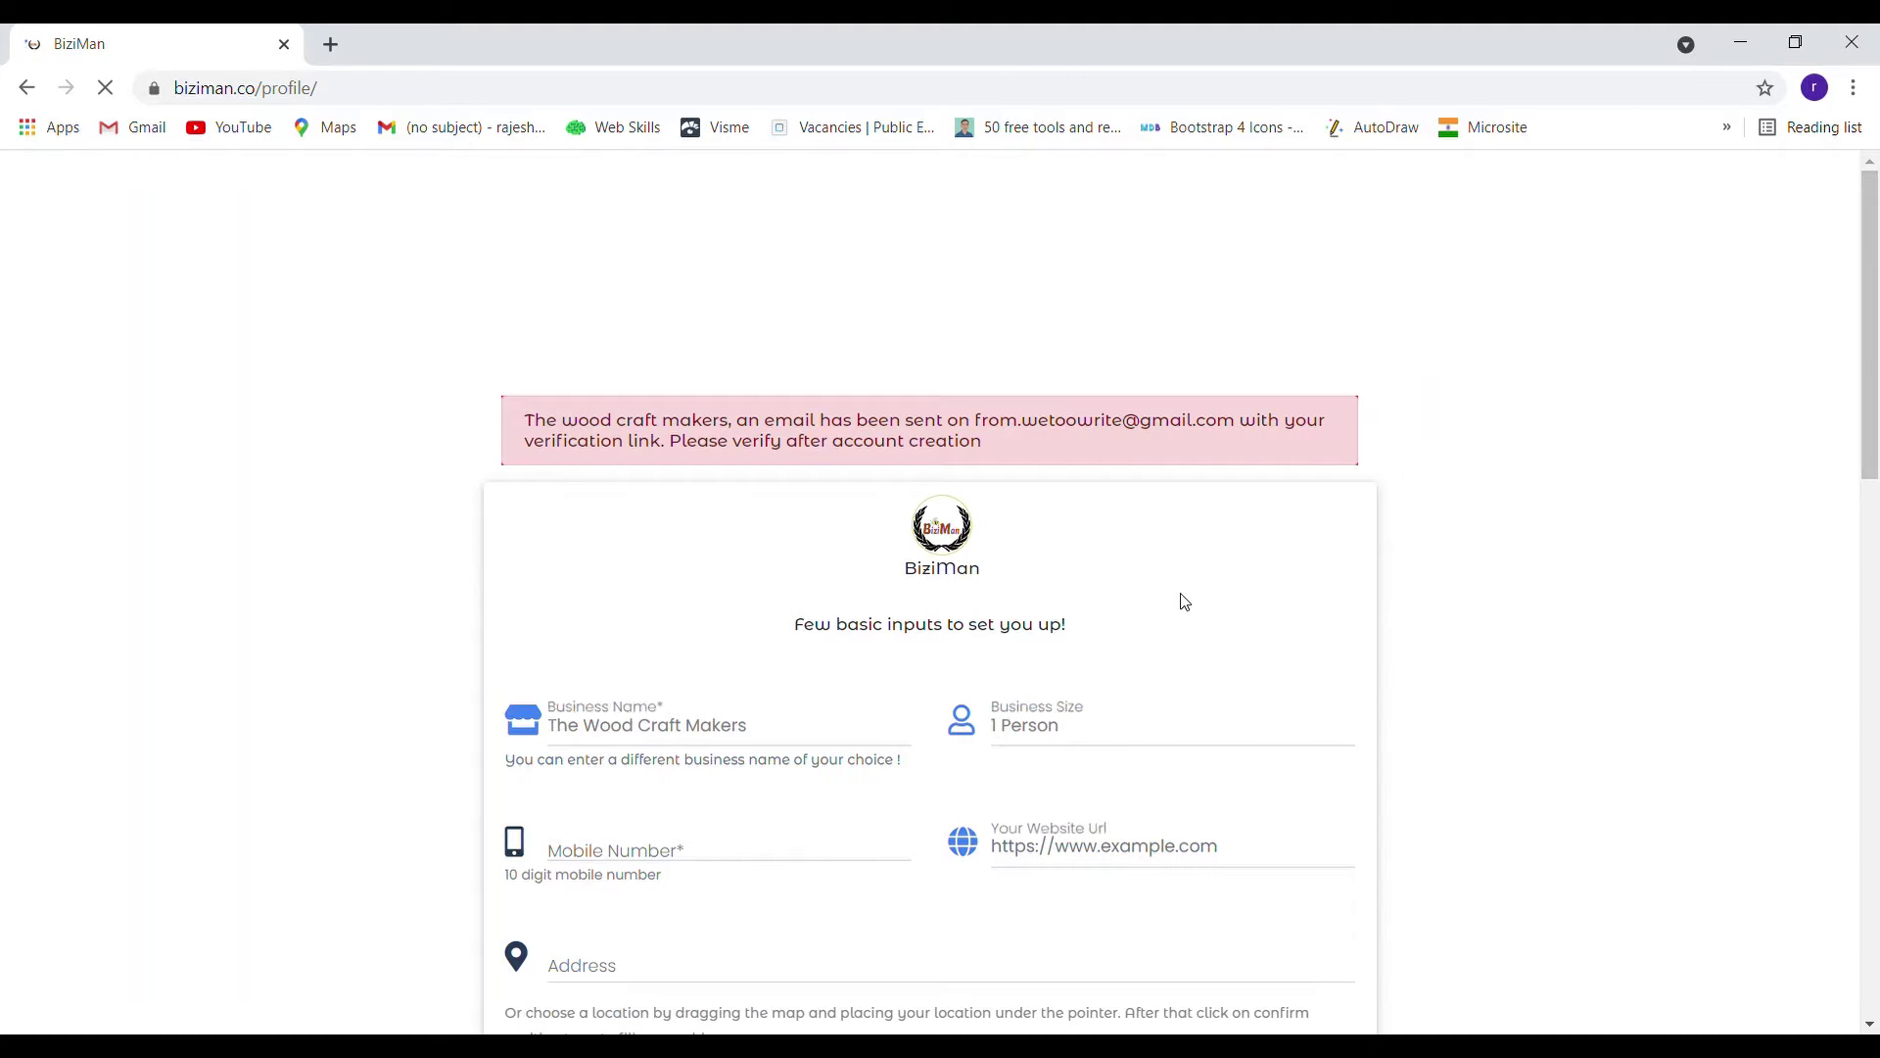
scroll(1474, 551, "down", 3)
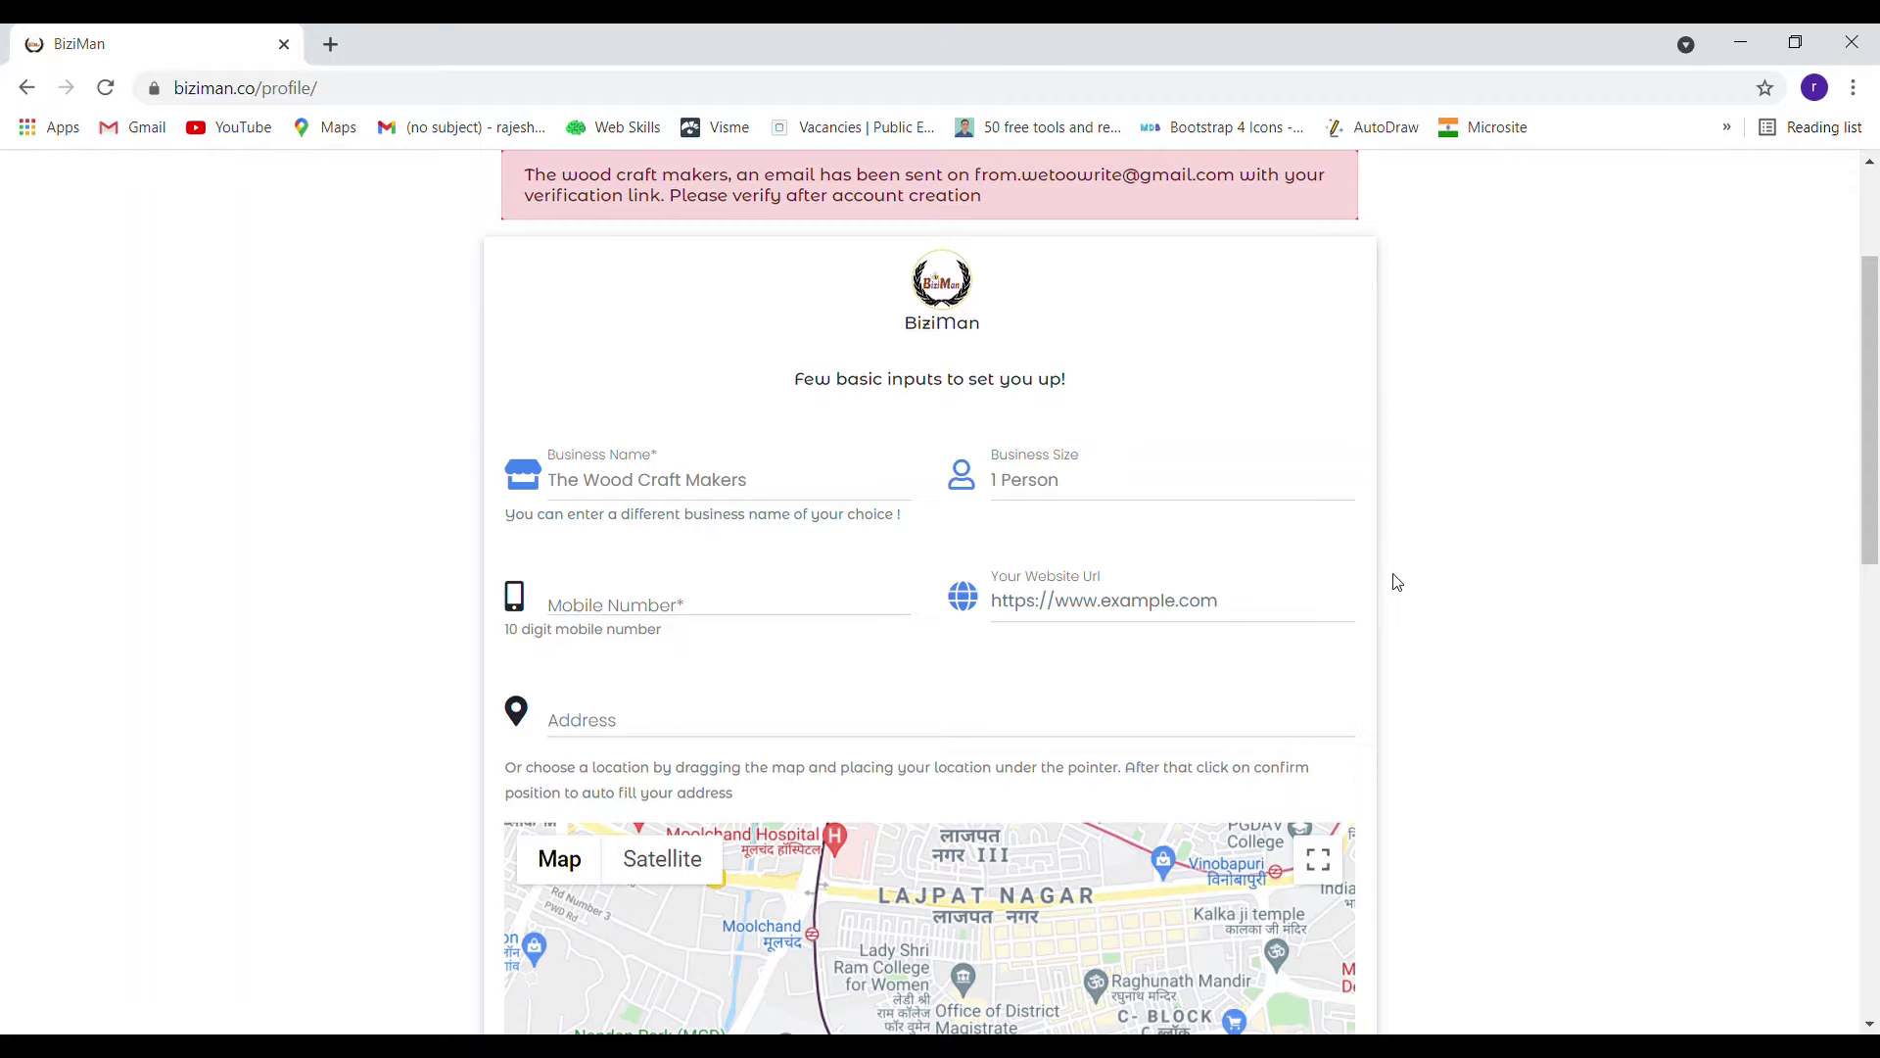
scroll(1390, 576, "up", 1)
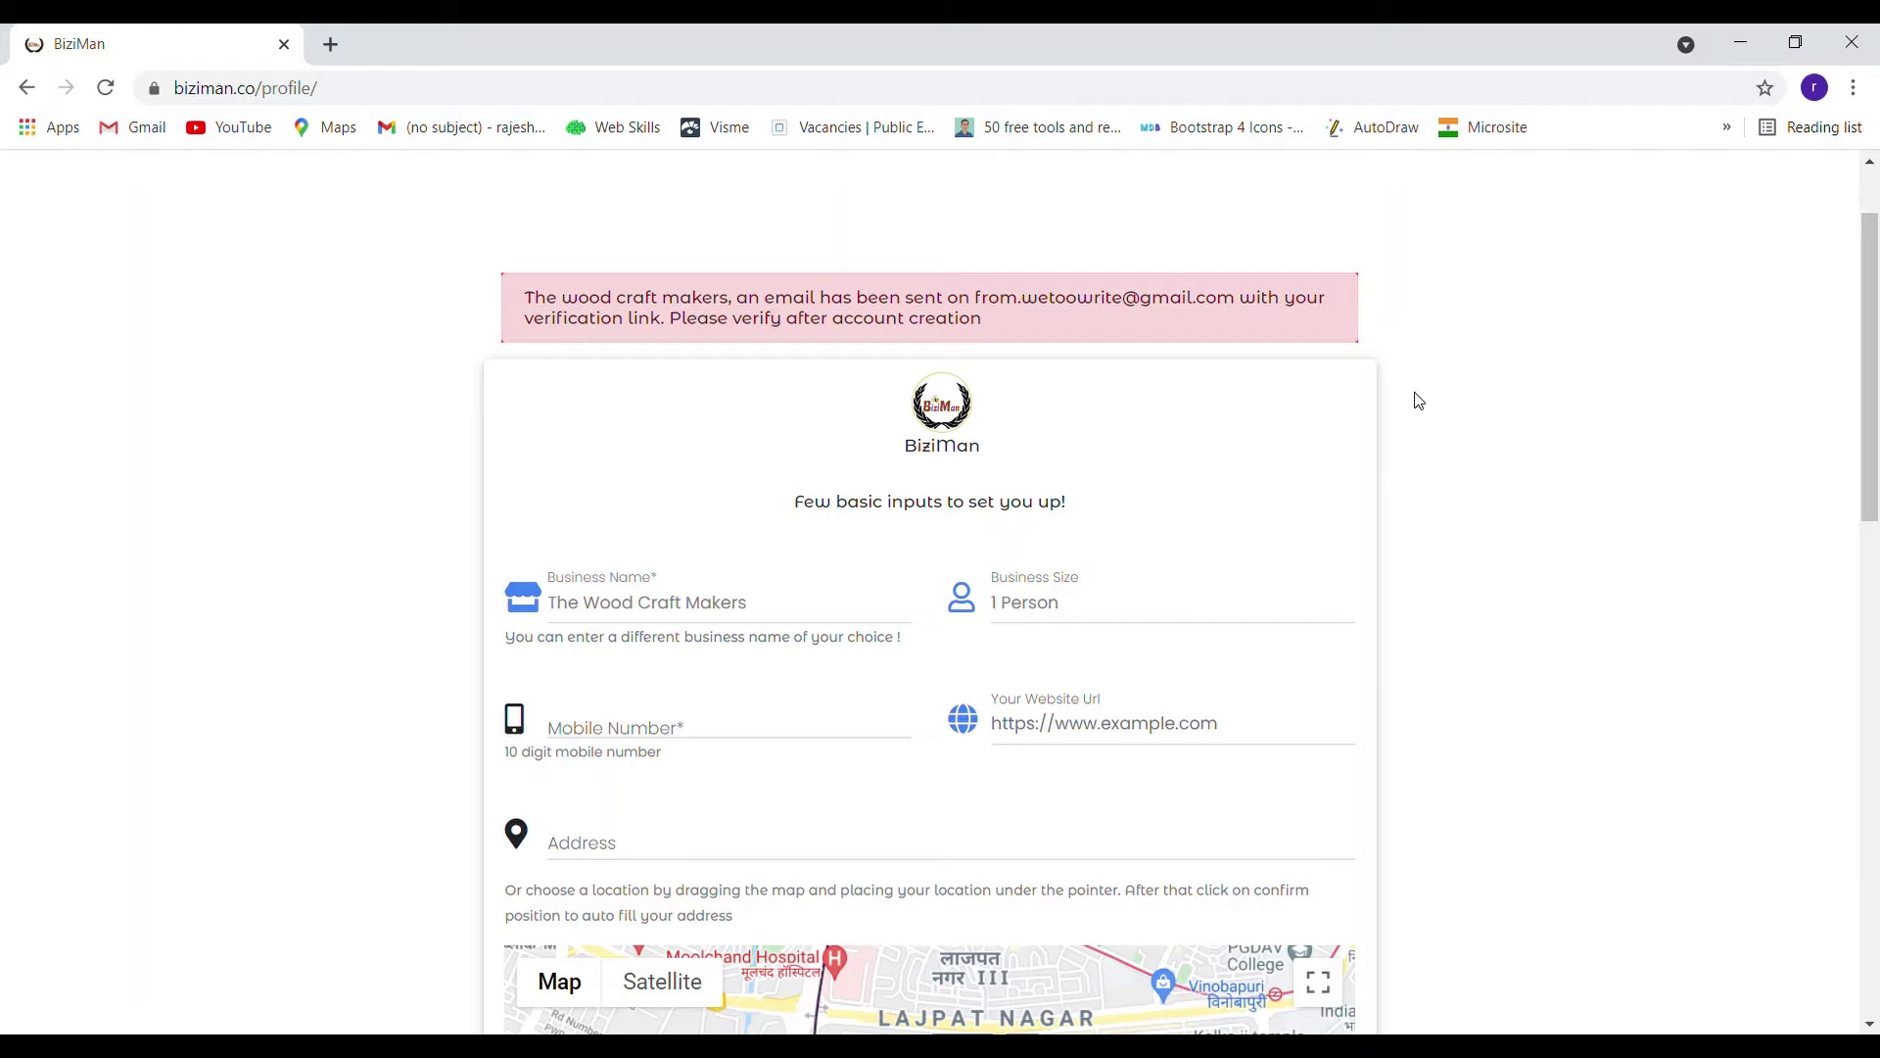
scroll(1417, 399, "down", 2)
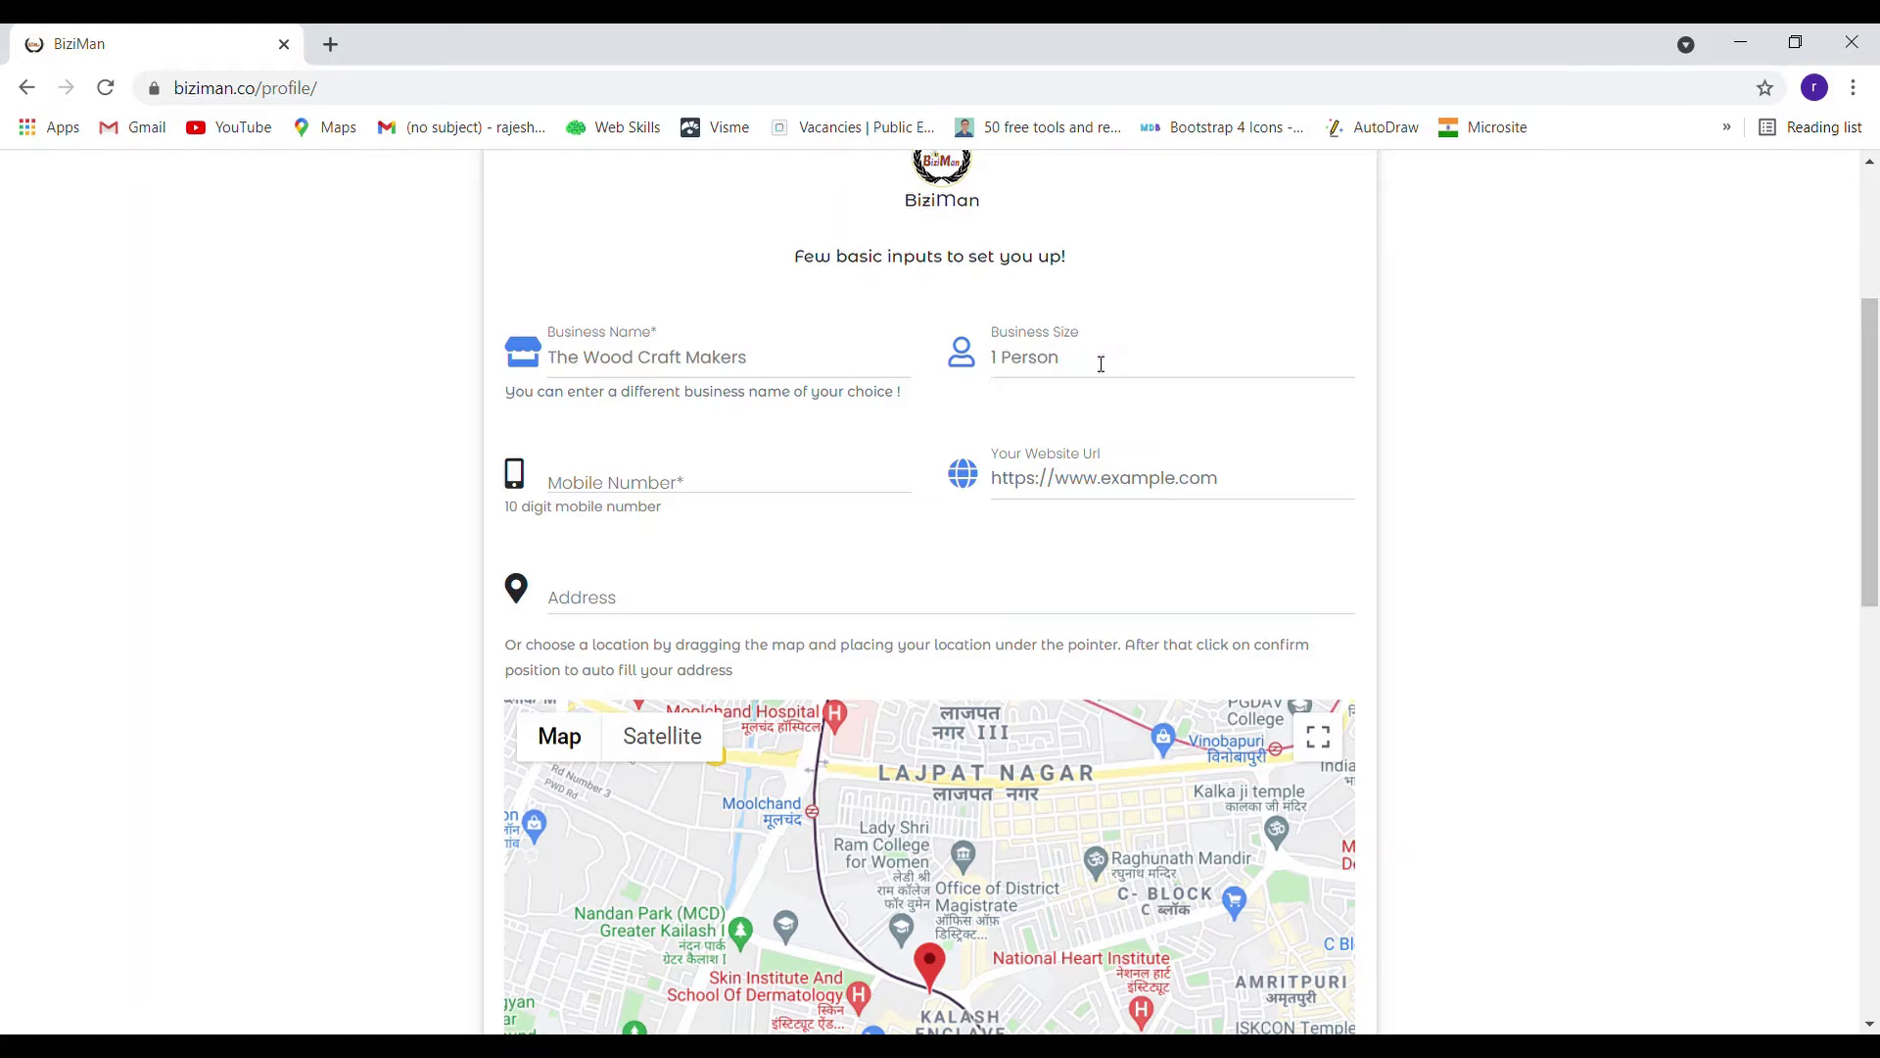
scroll(1101, 363, "down", 1)
left_click(729, 363)
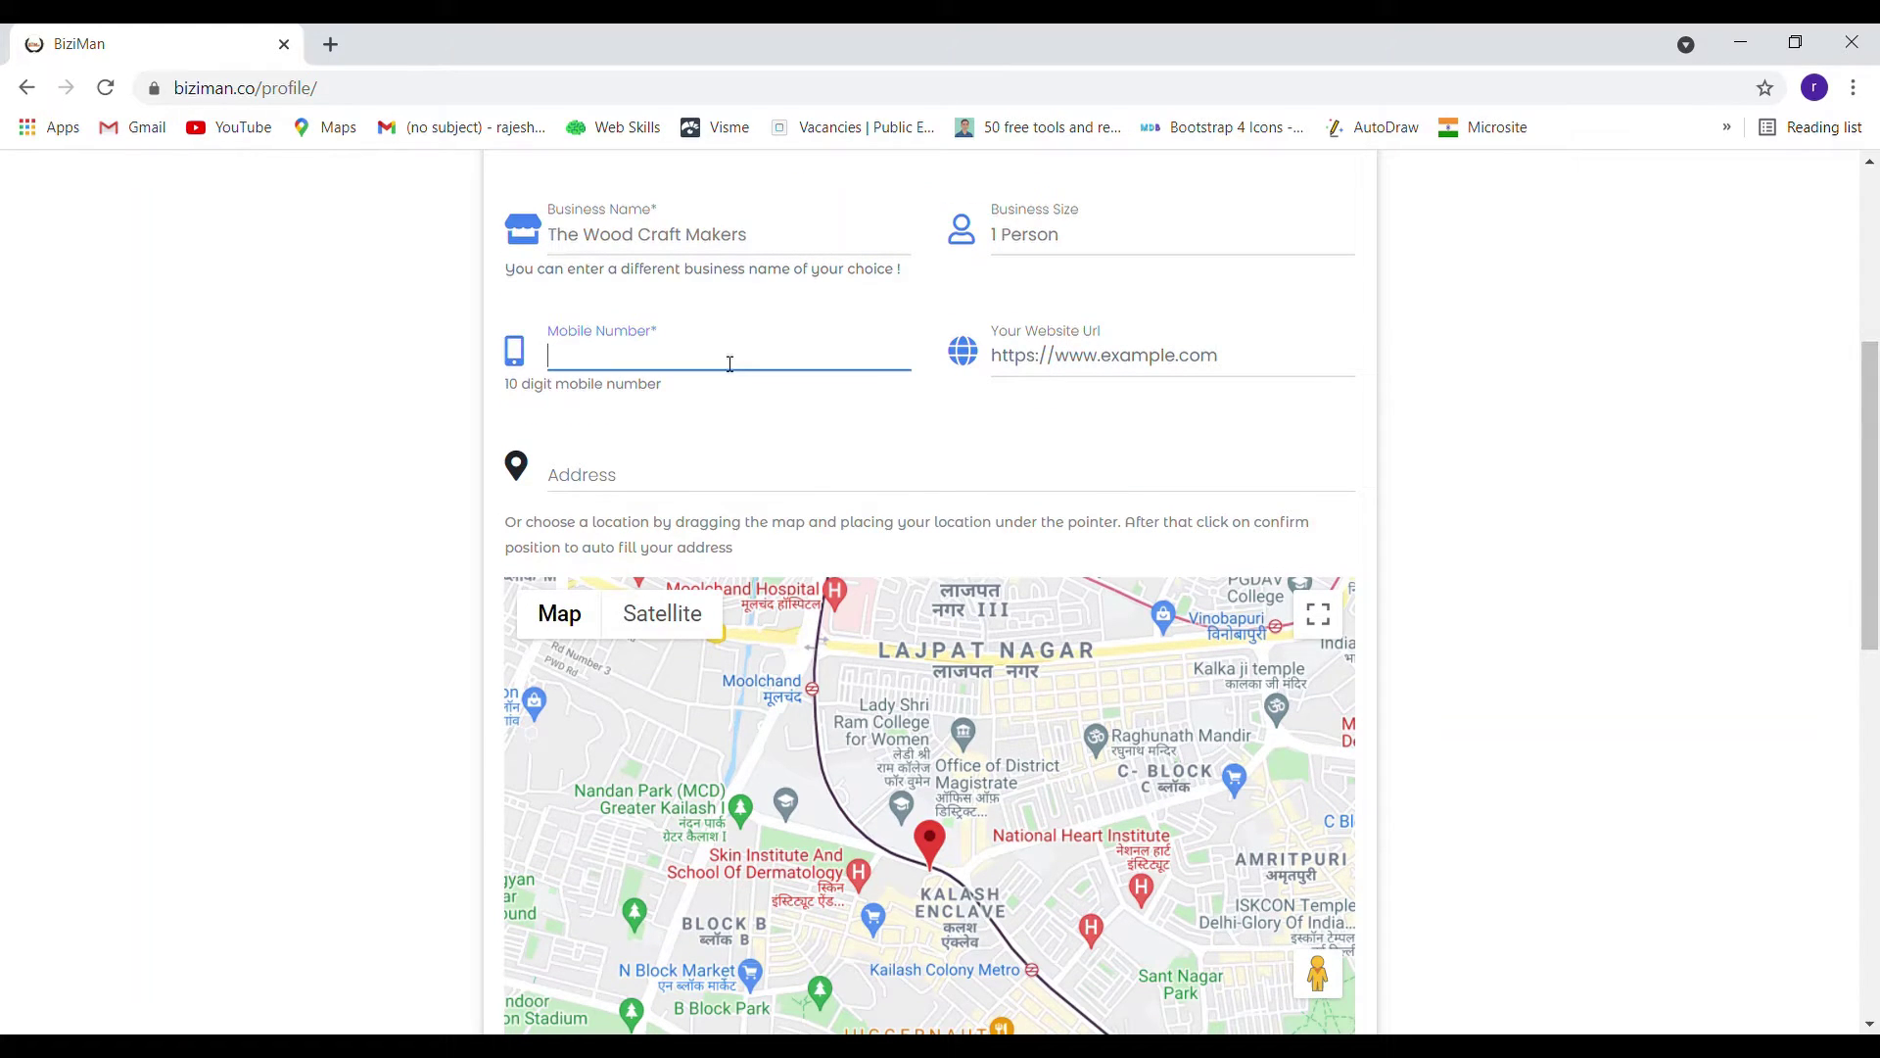
left_click(1074, 358)
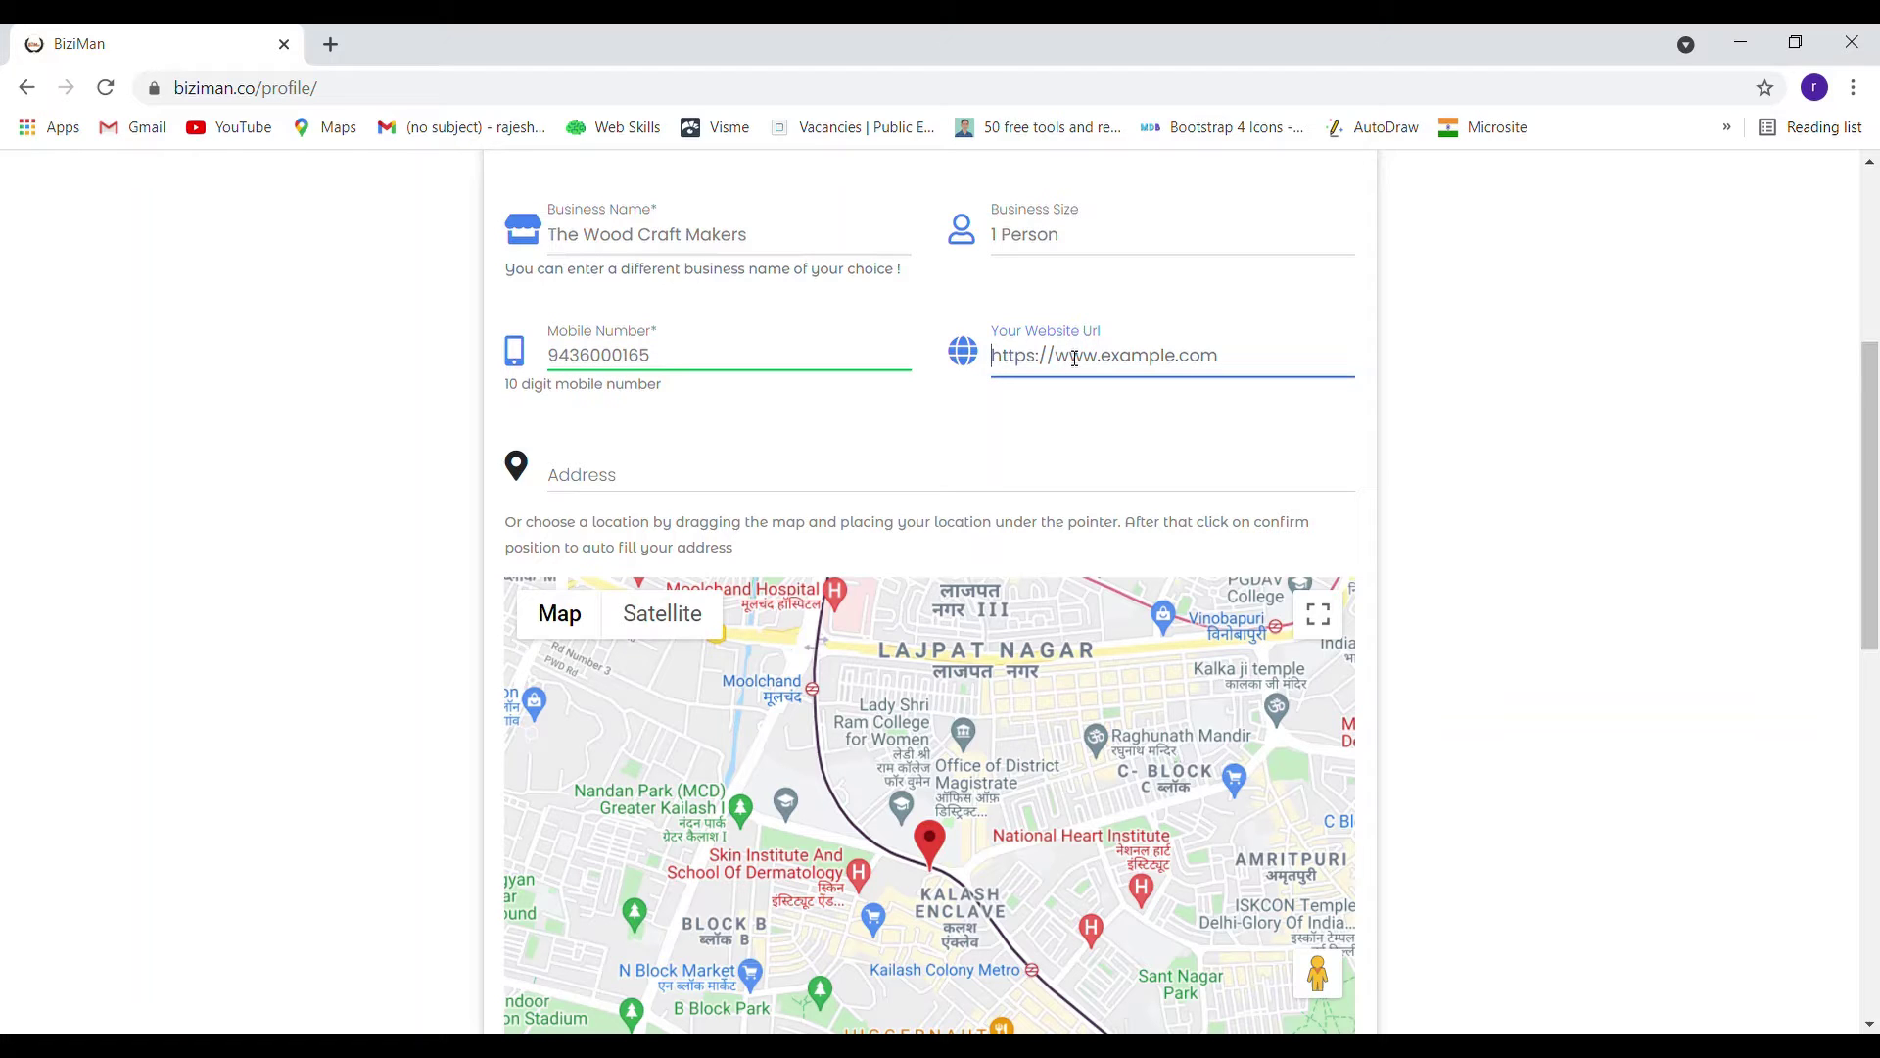
left_click(1072, 410)
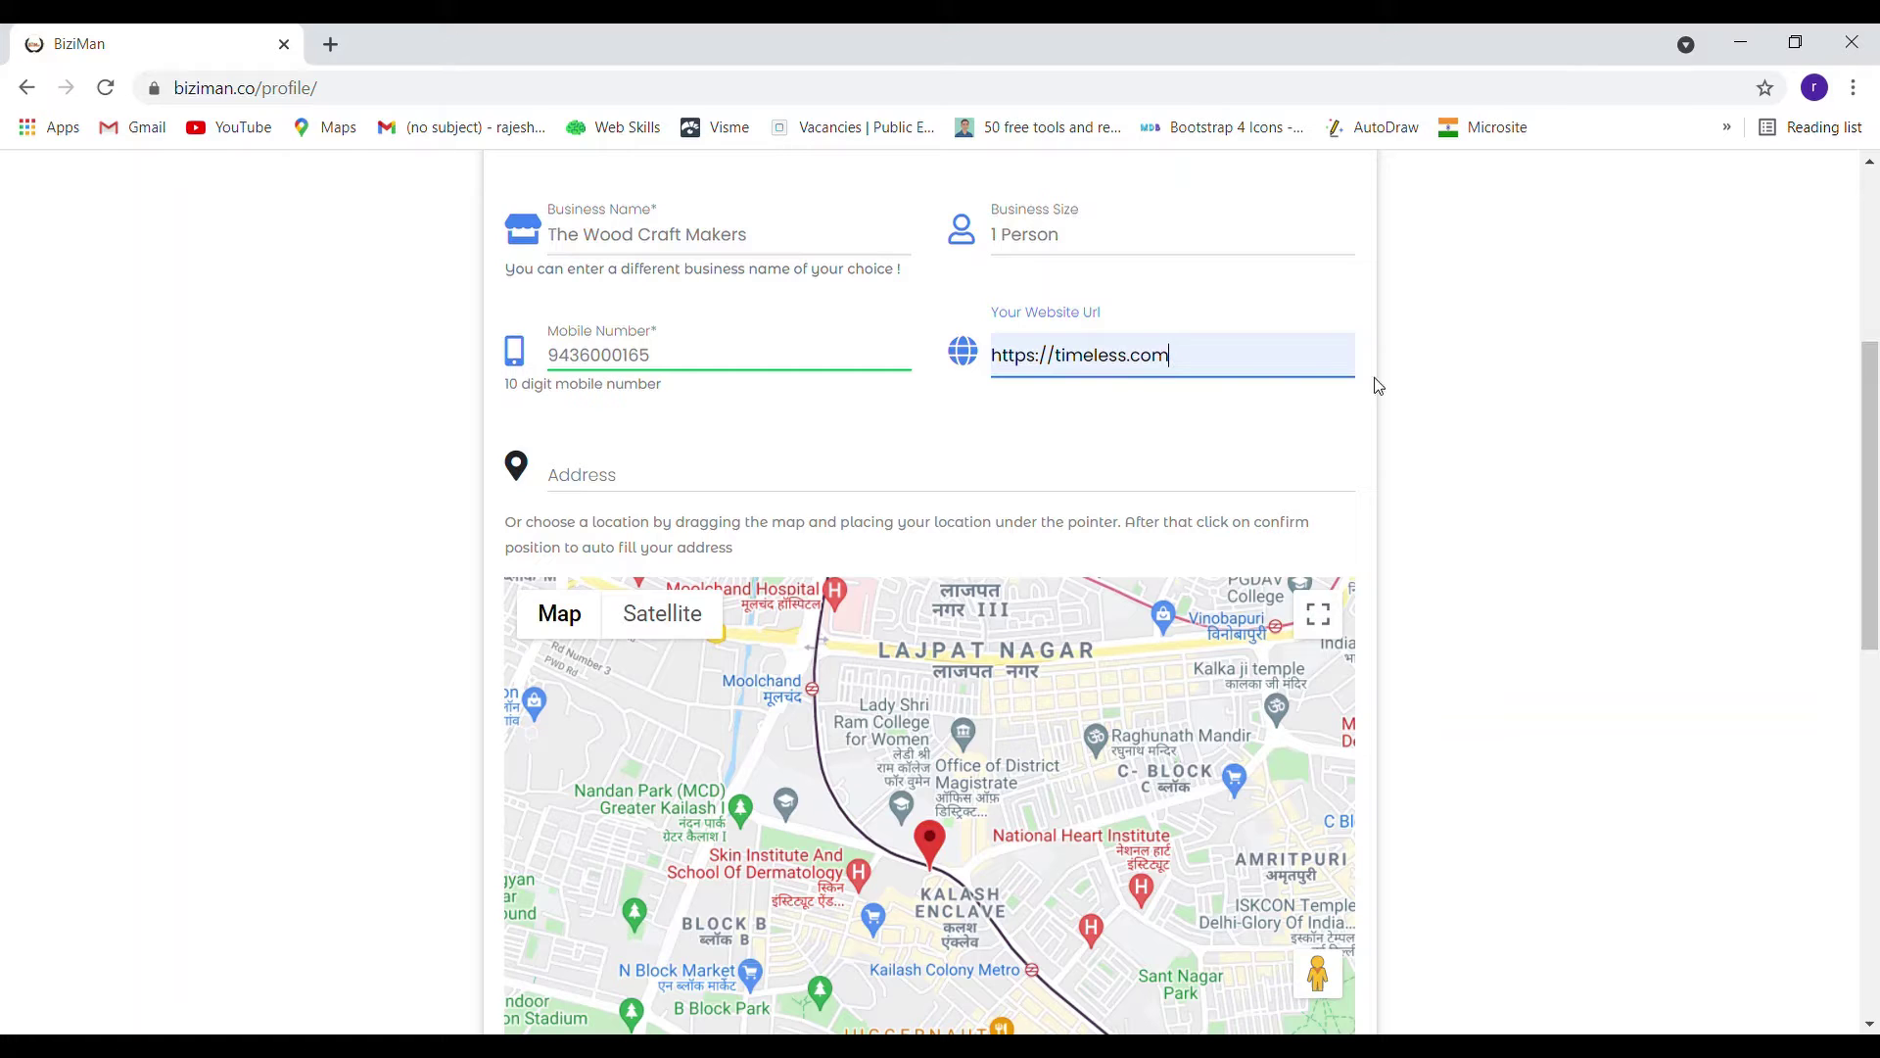
scroll(1440, 378, "down", 1)
Look up the shop's address and confirm its map position as the shop location
left_click(717, 348)
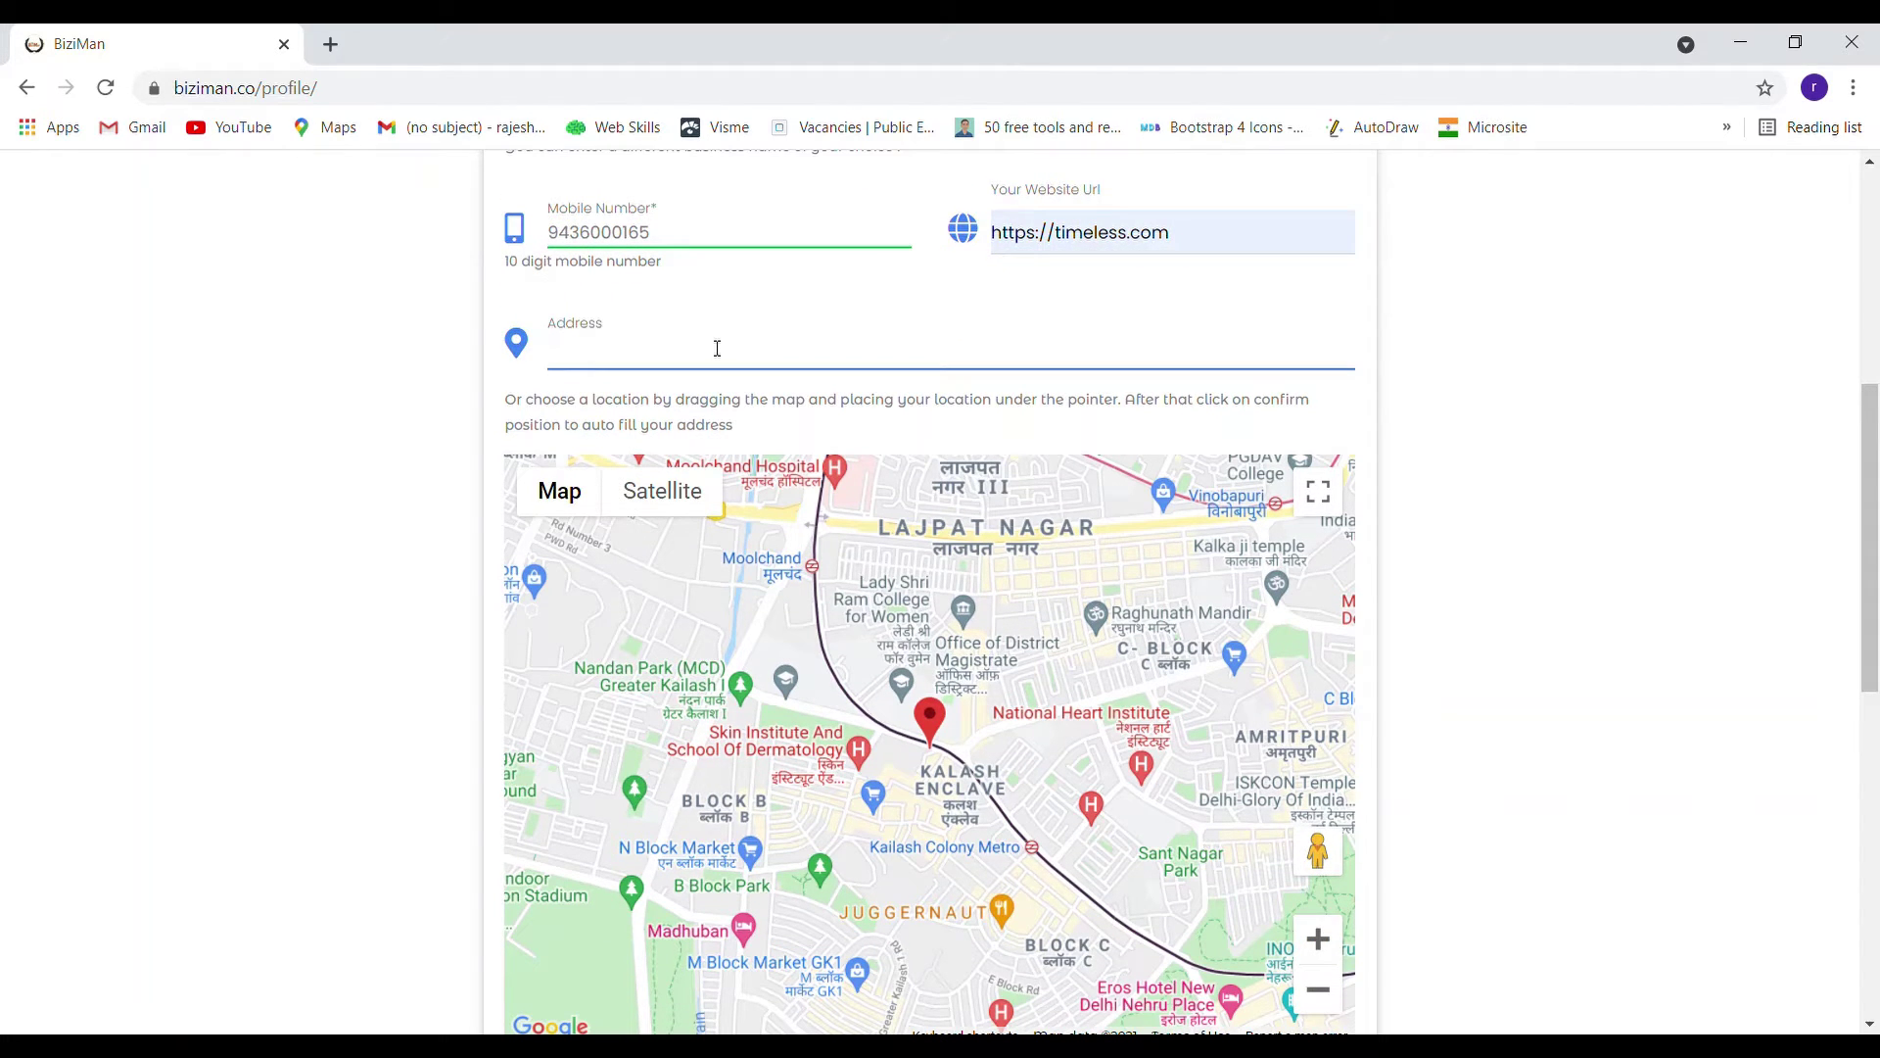
type("kalka")
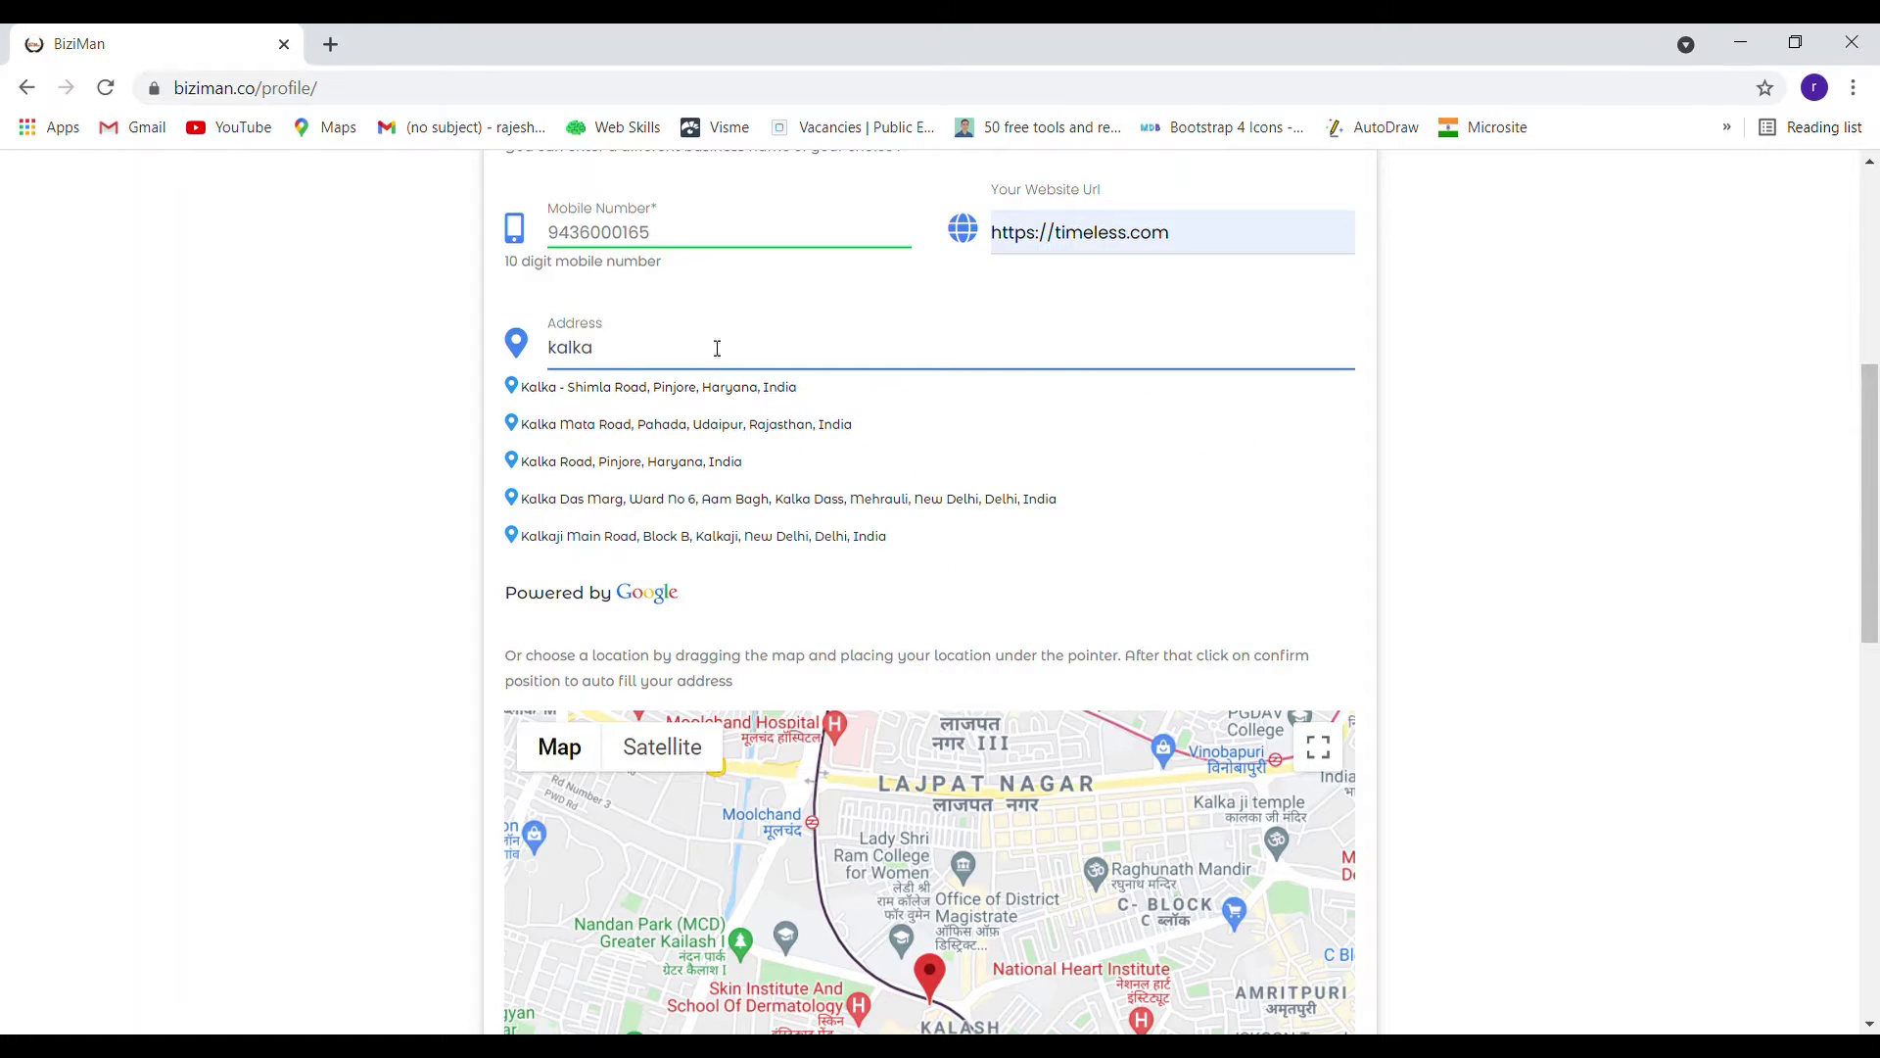
left_click(721, 388)
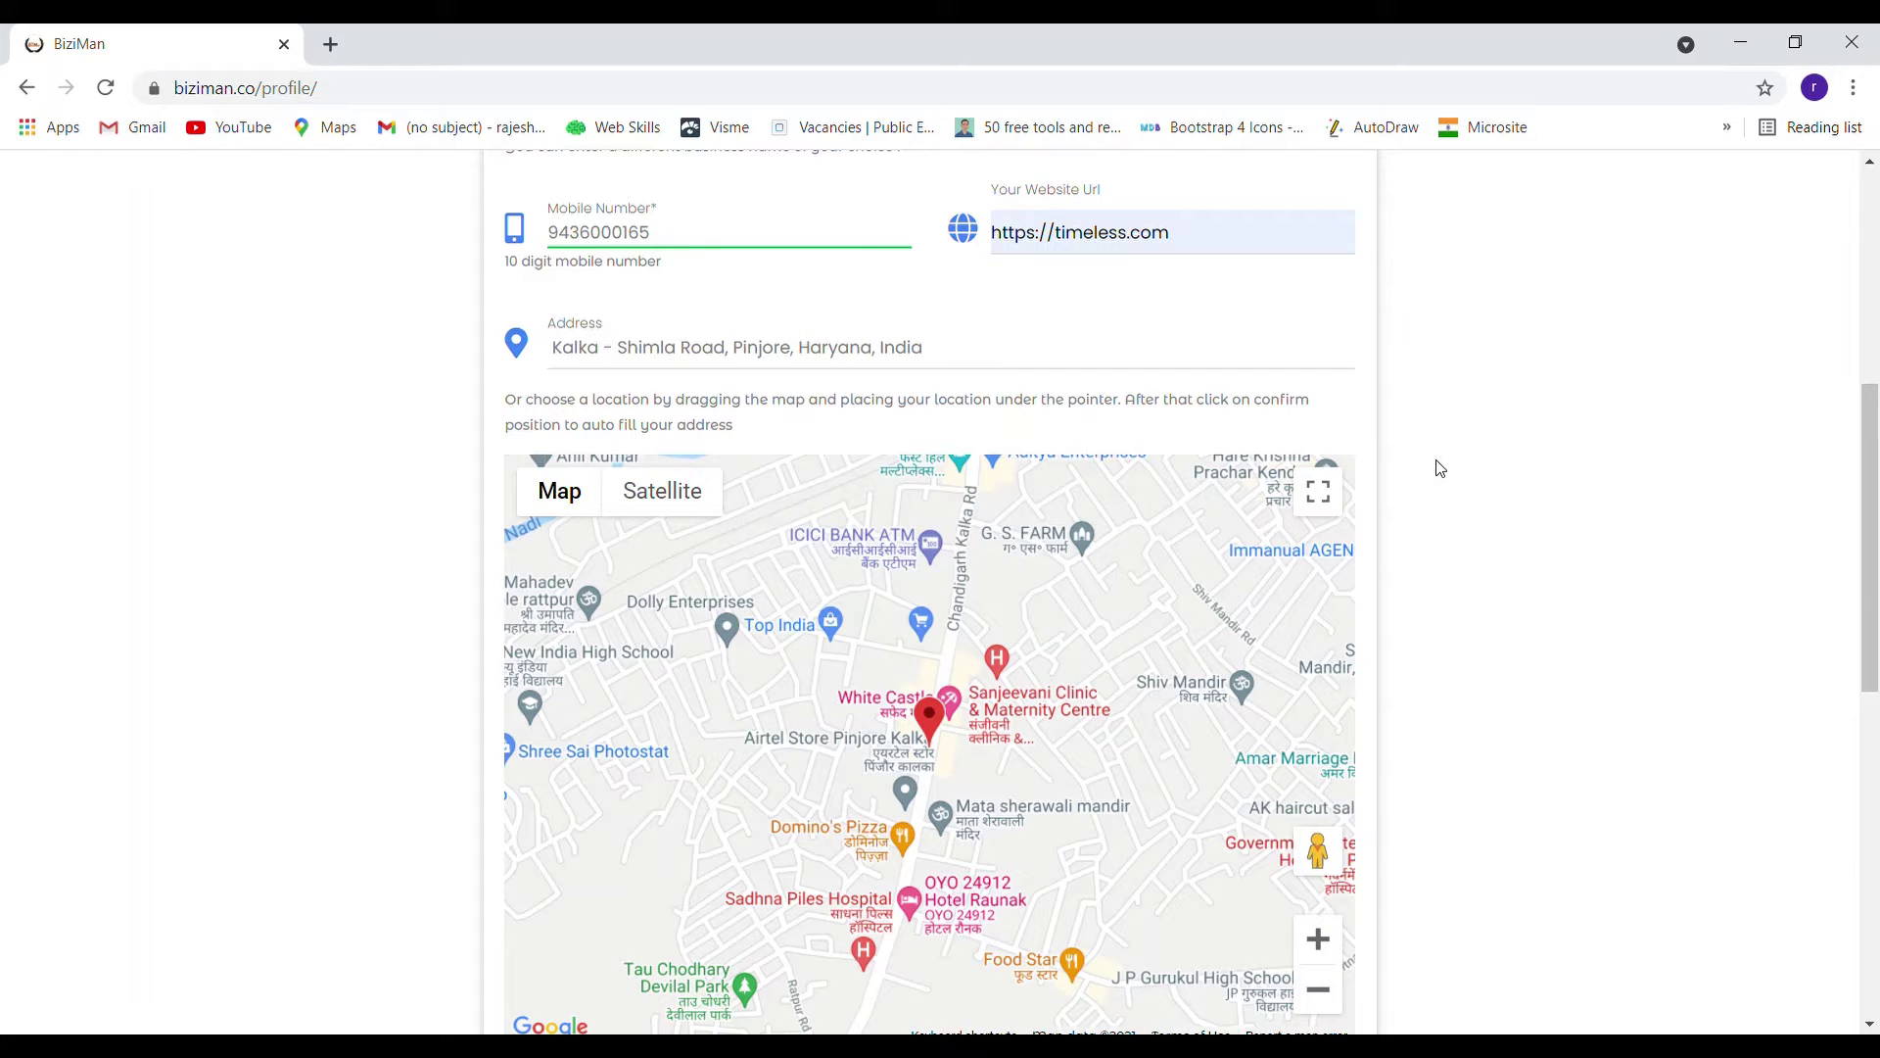
scroll(1440, 468, "down", 7)
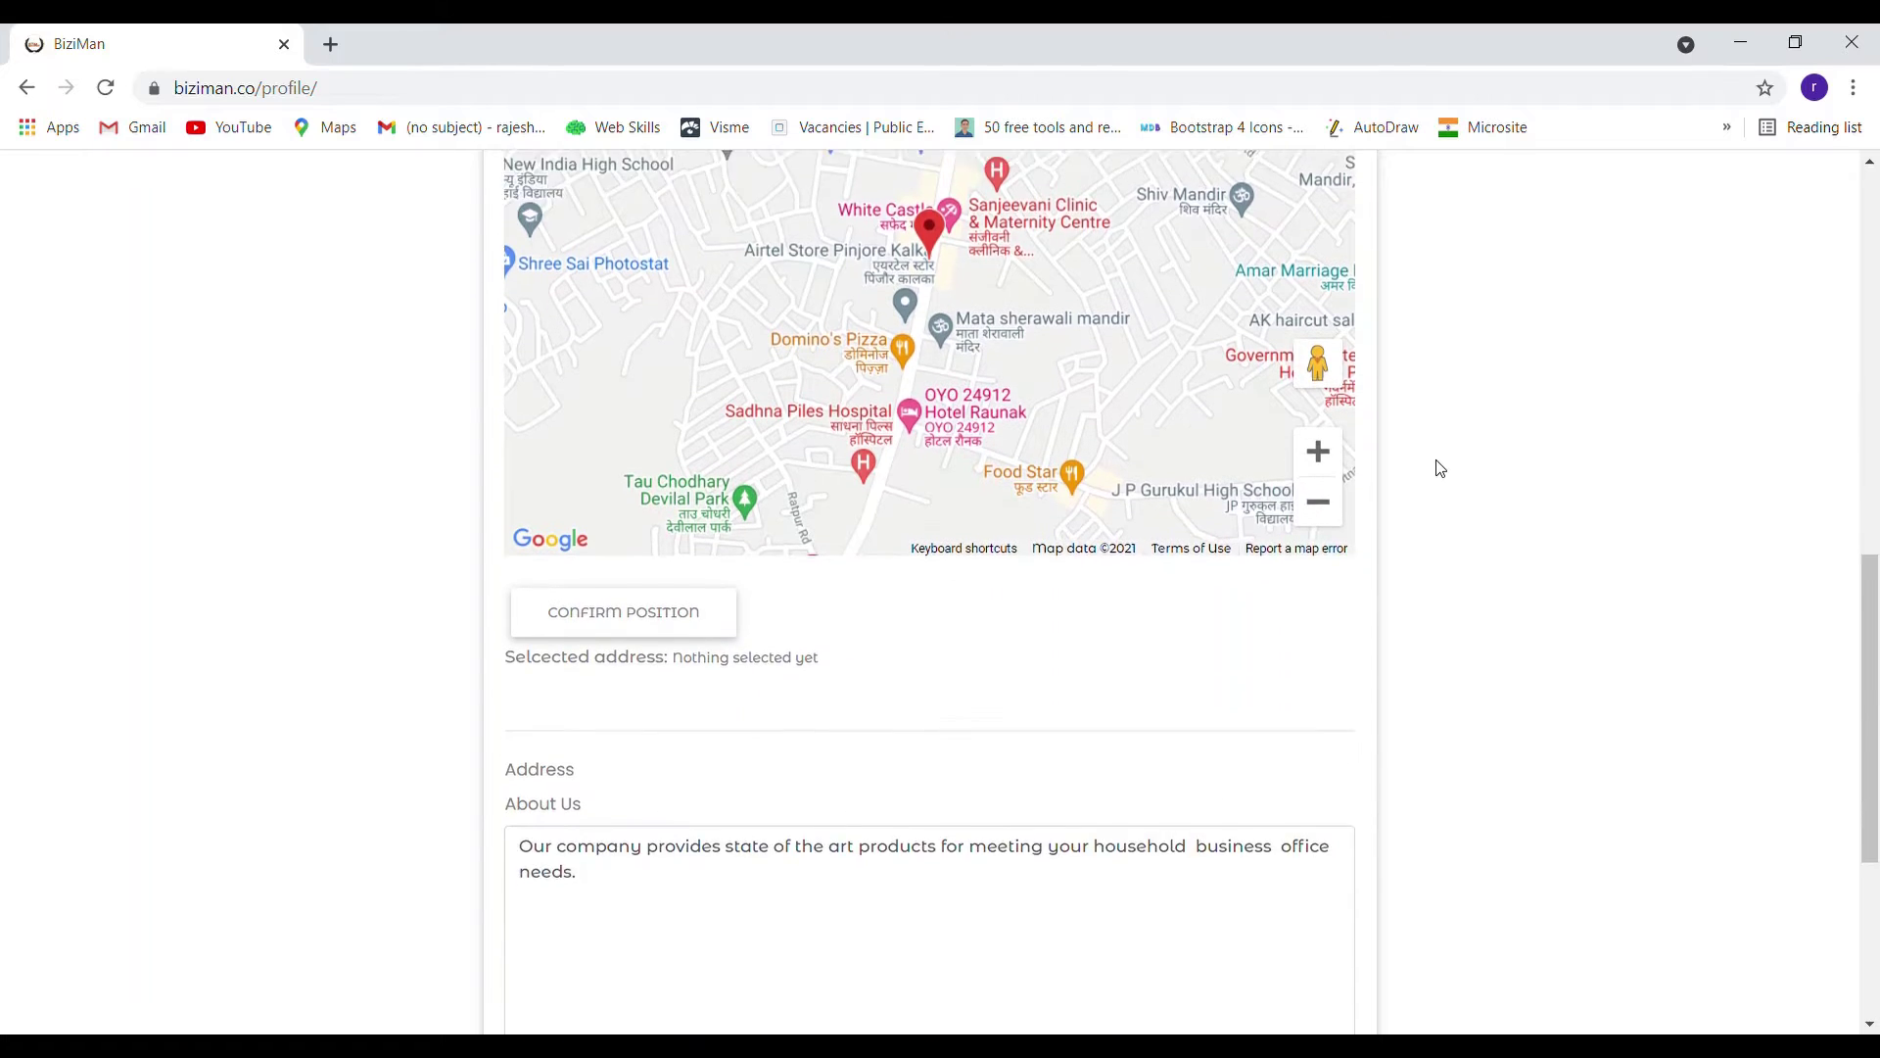
scroll(1440, 468, "down", 1)
scroll(1439, 468, "up", 1)
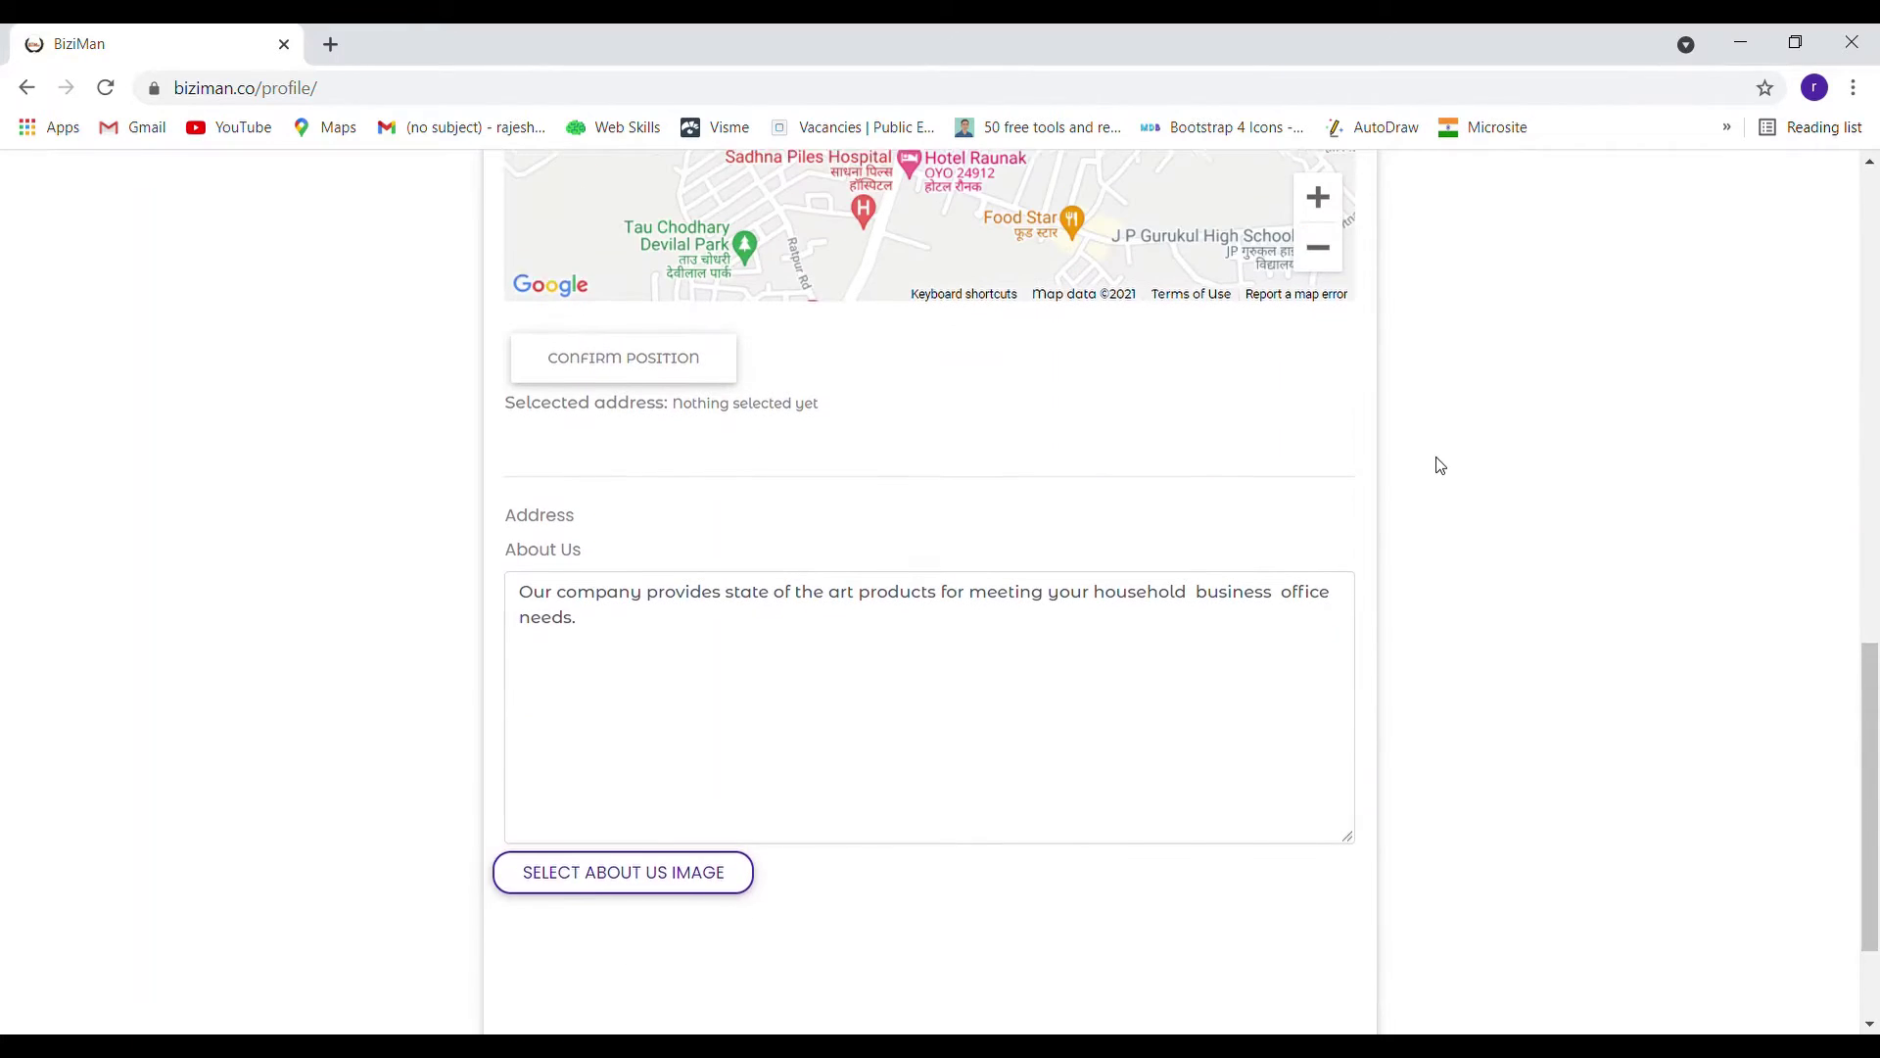
scroll(1104, 429, "up", 2)
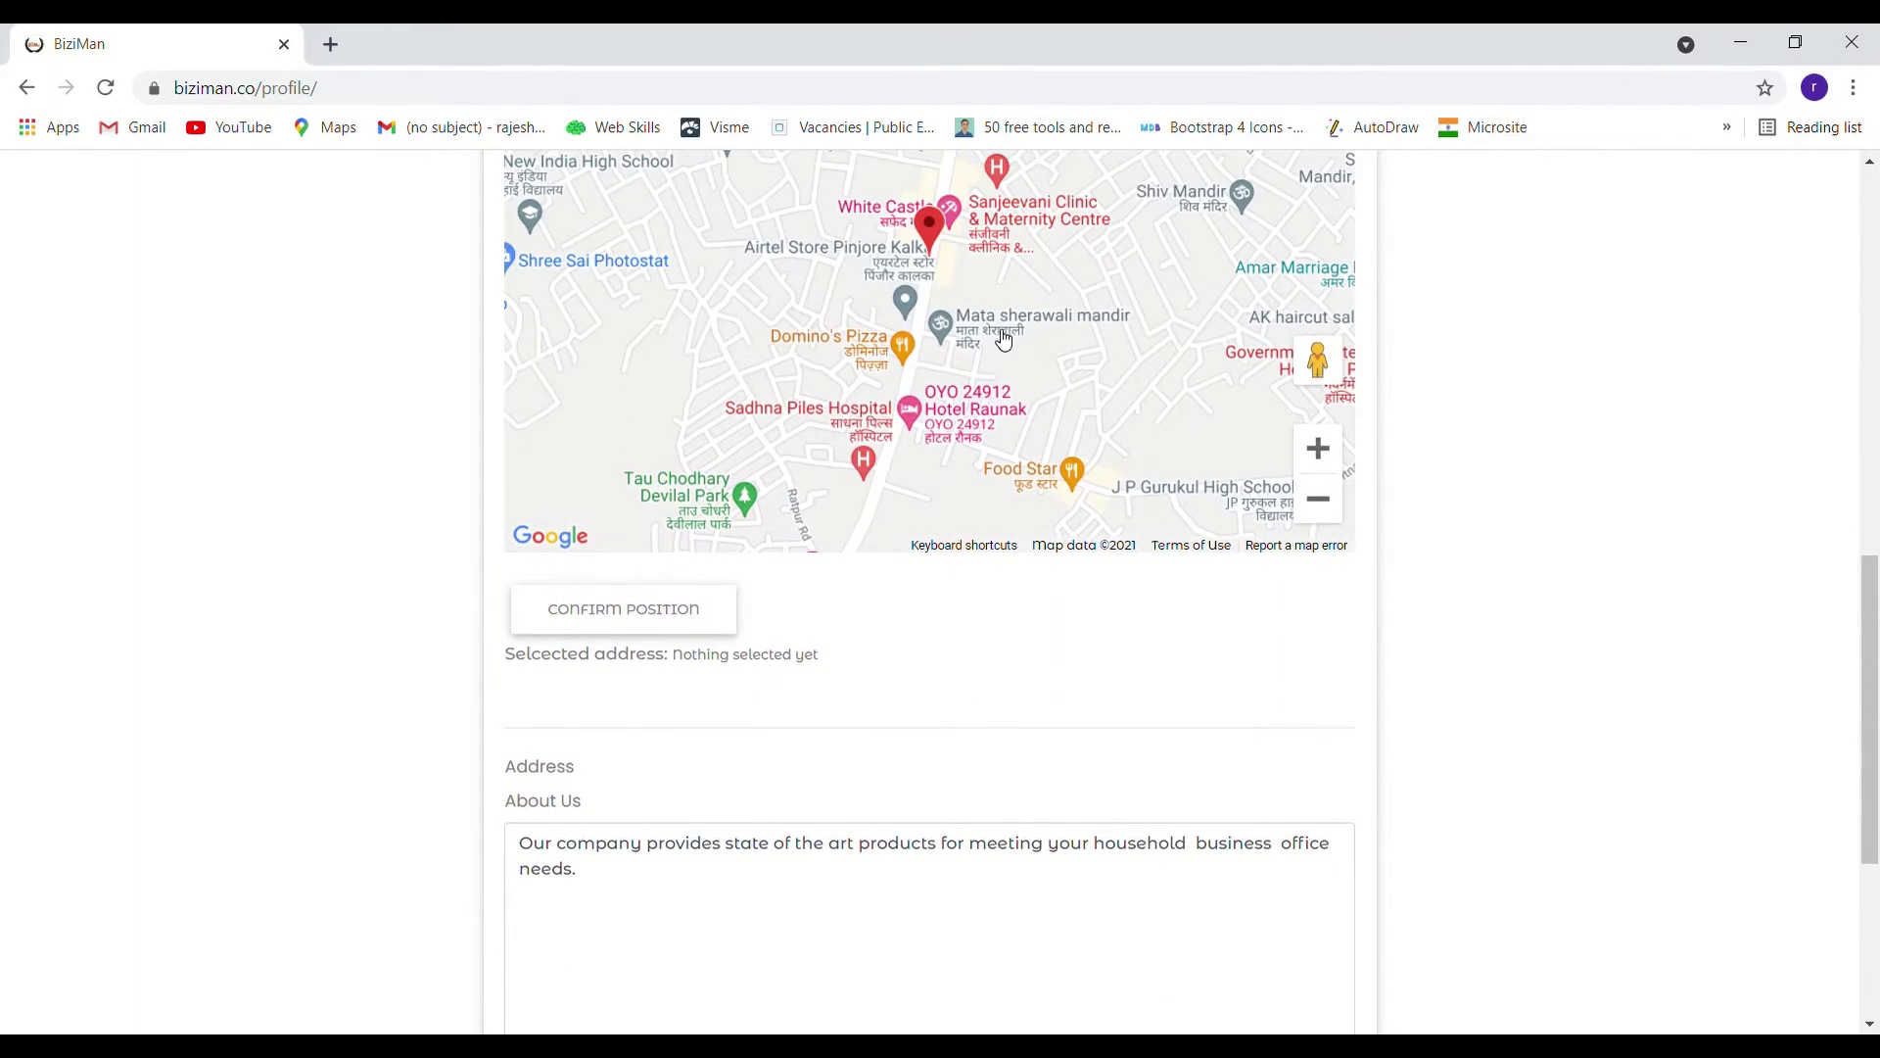
left_click_drag(1004, 338, 1046, 345)
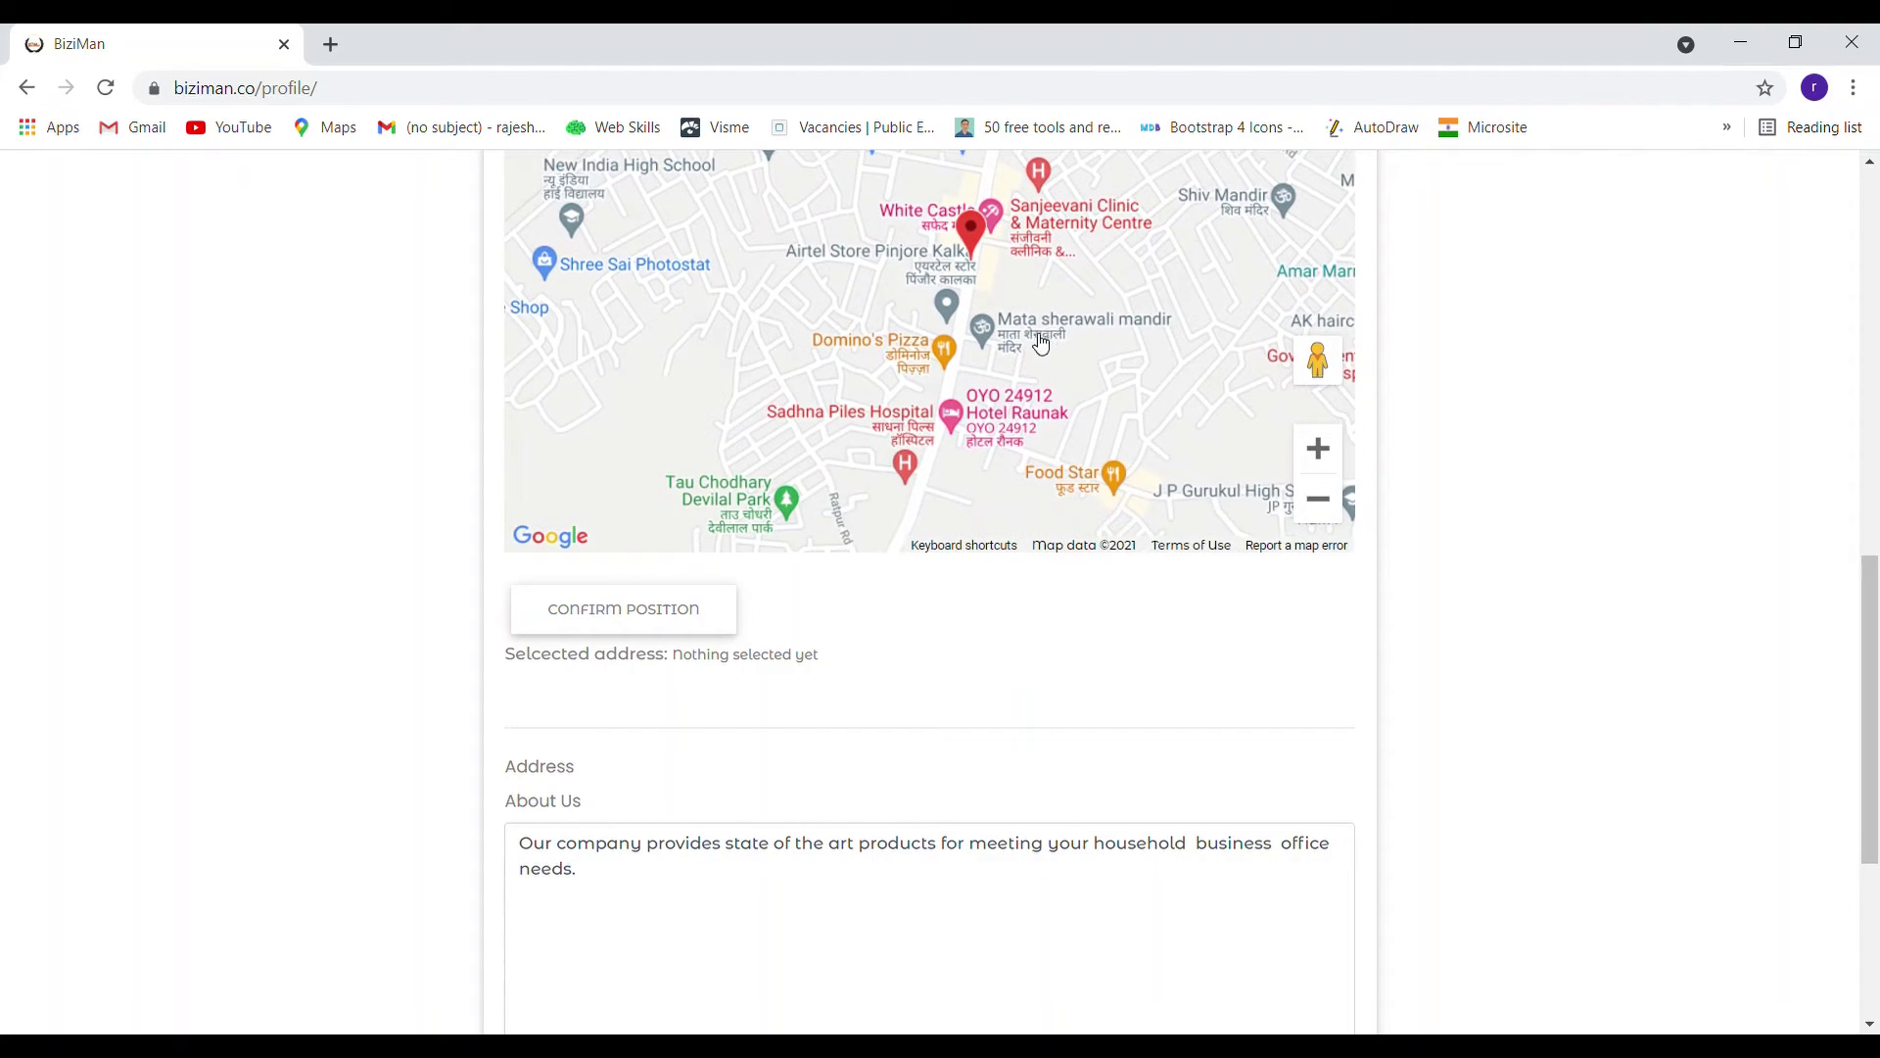
left_click(682, 636)
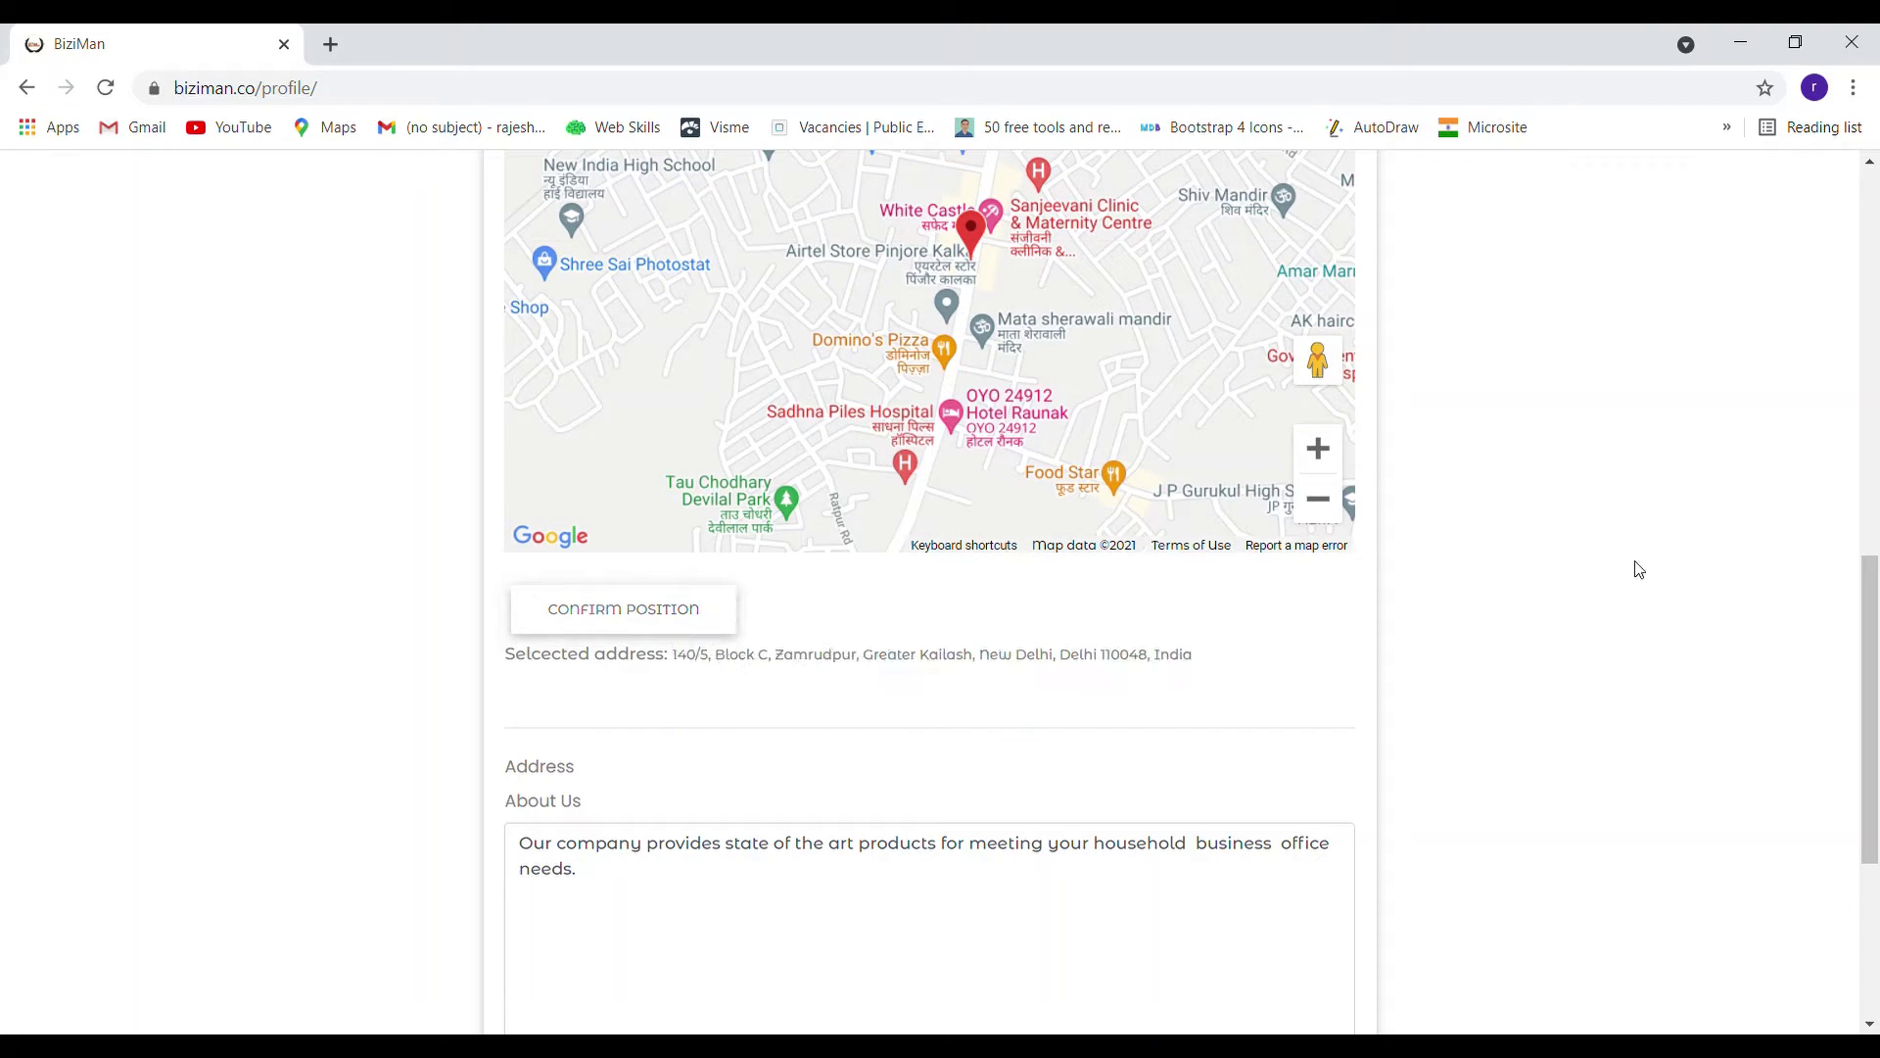
Attach an About Us picture and submit the business profile with Continue
scroll(1638, 566, "down", 1)
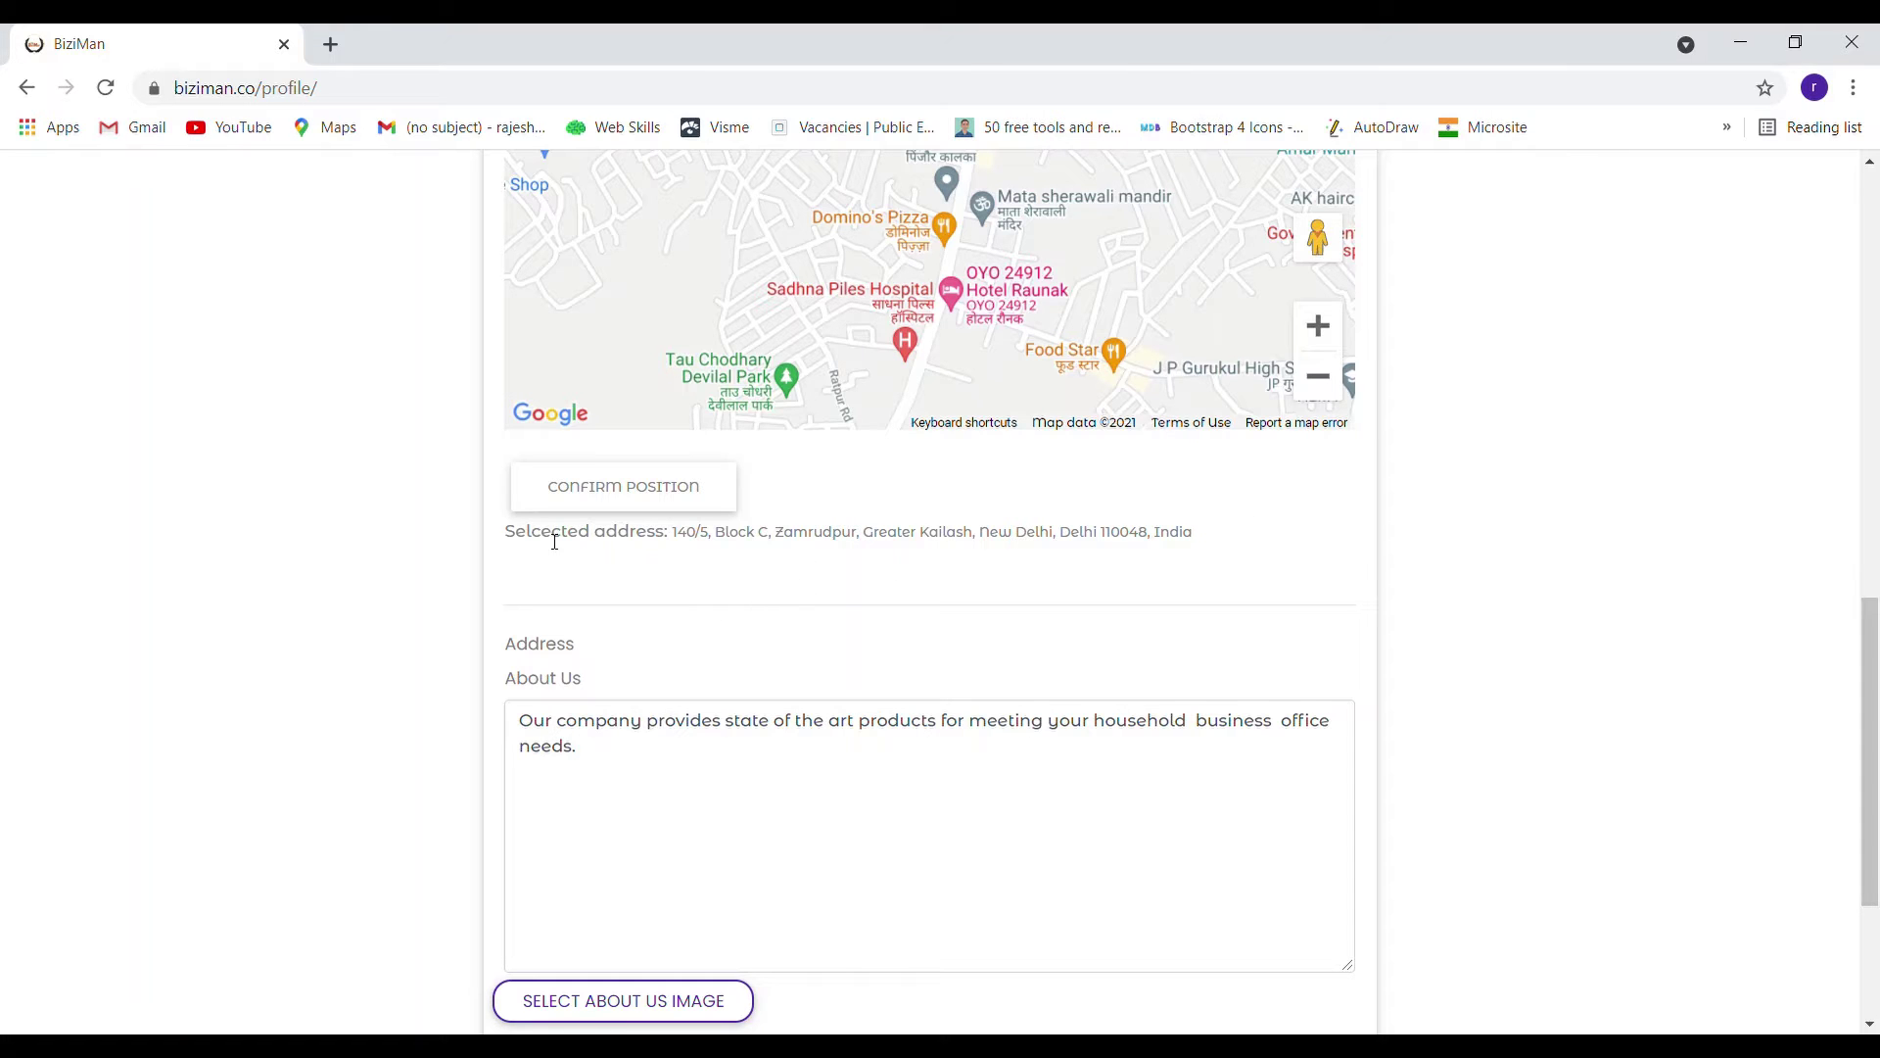
scroll(1070, 536, "down", 2)
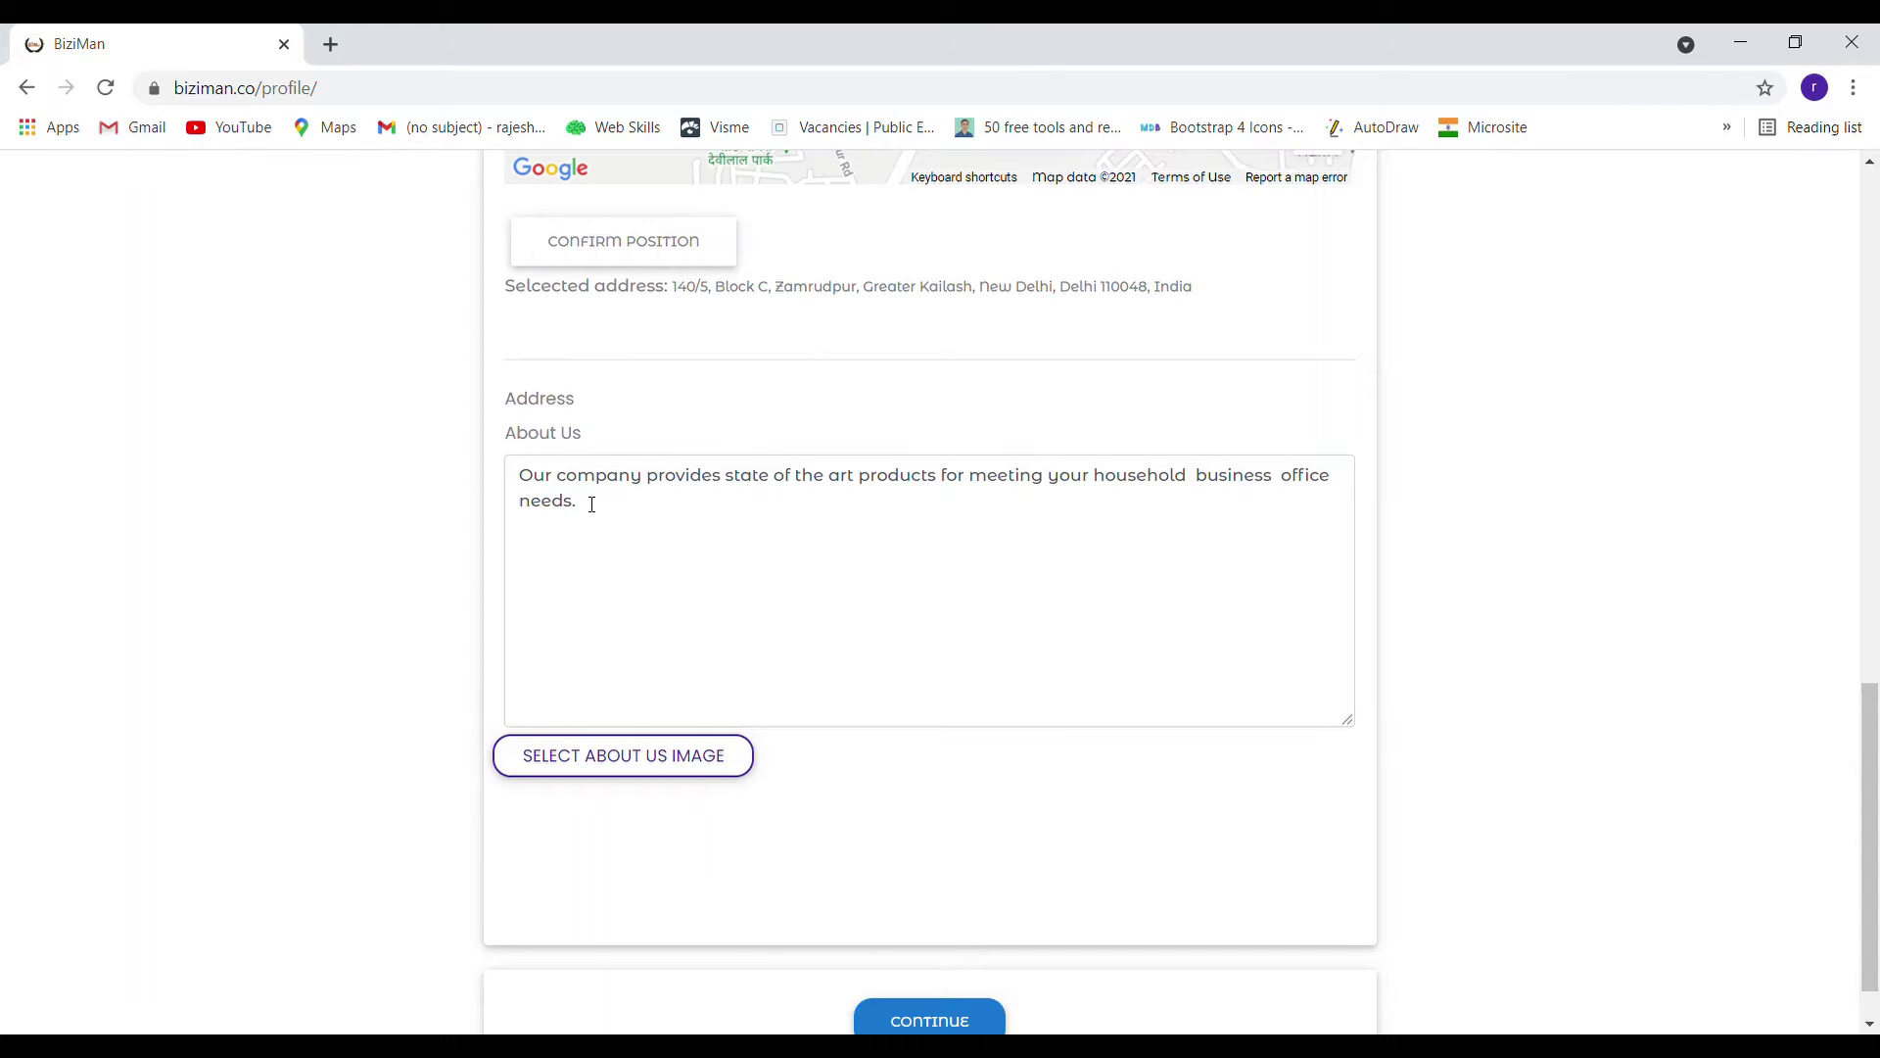
left_click(604, 756)
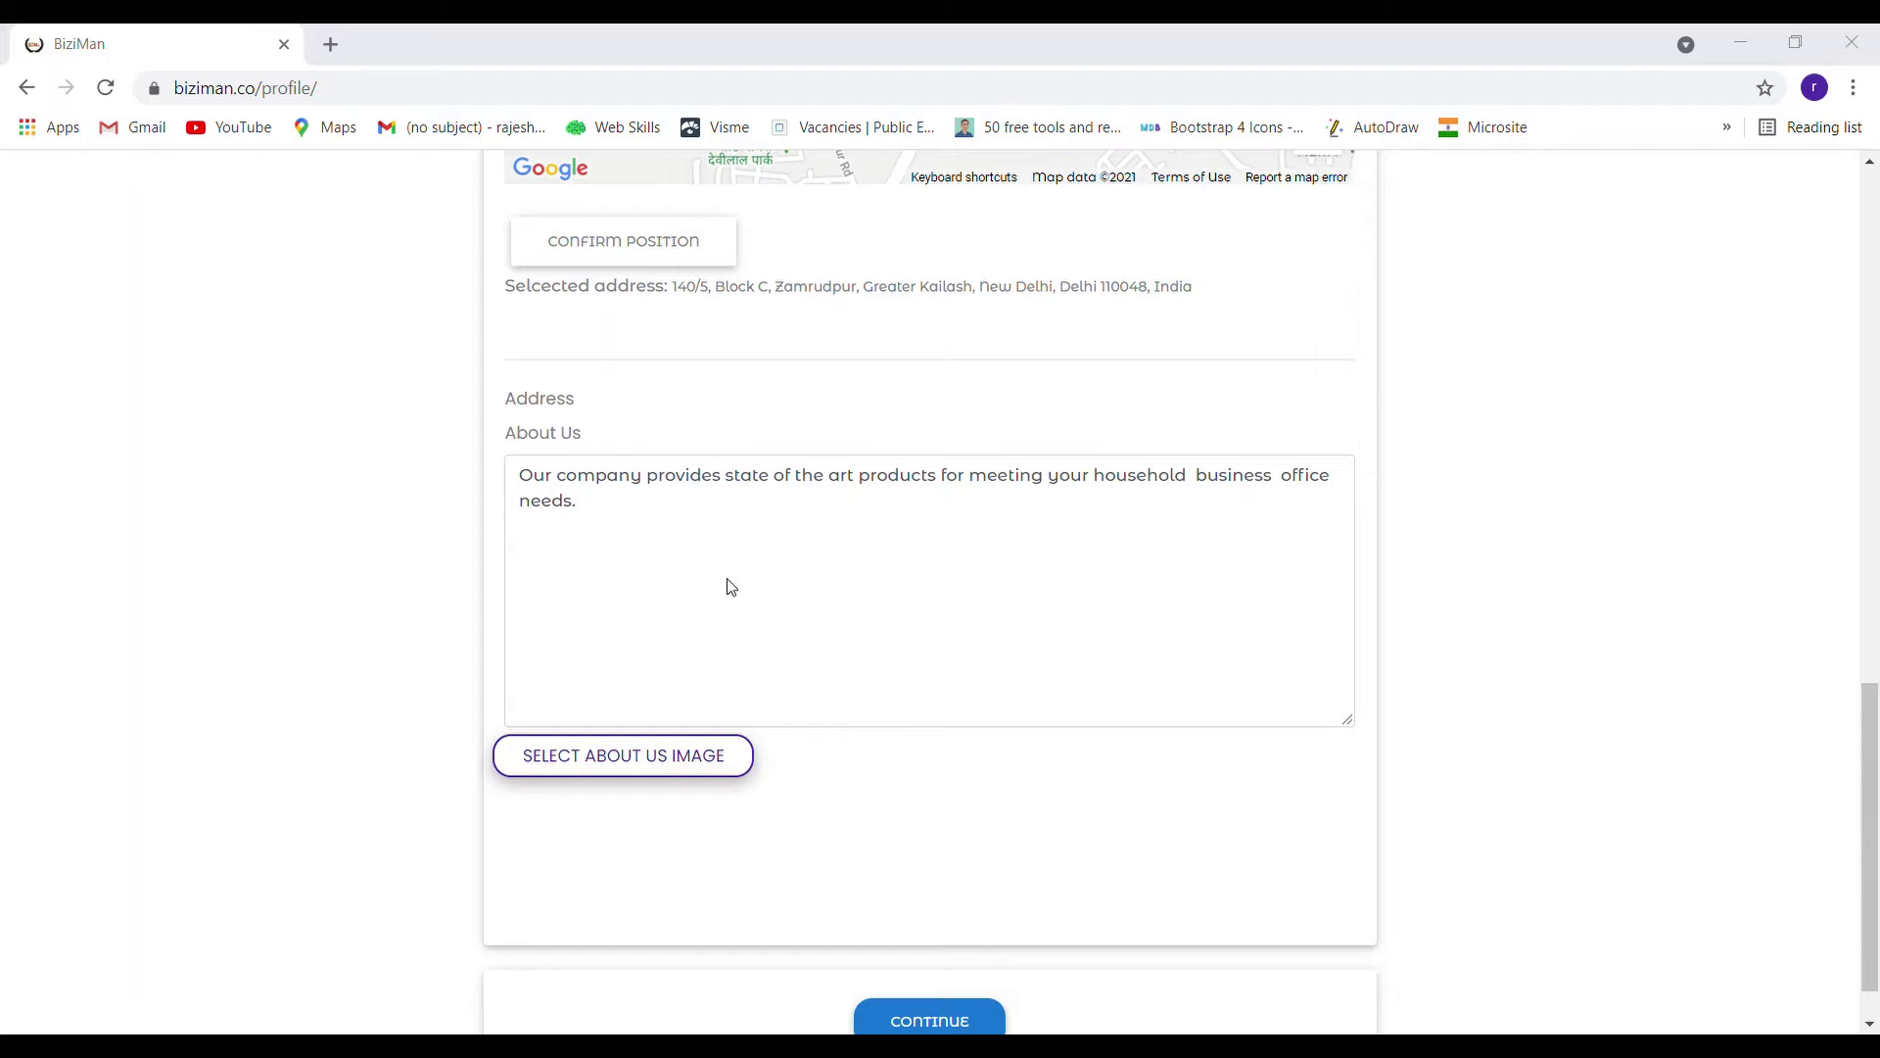
scroll(1438, 627, "down", 2)
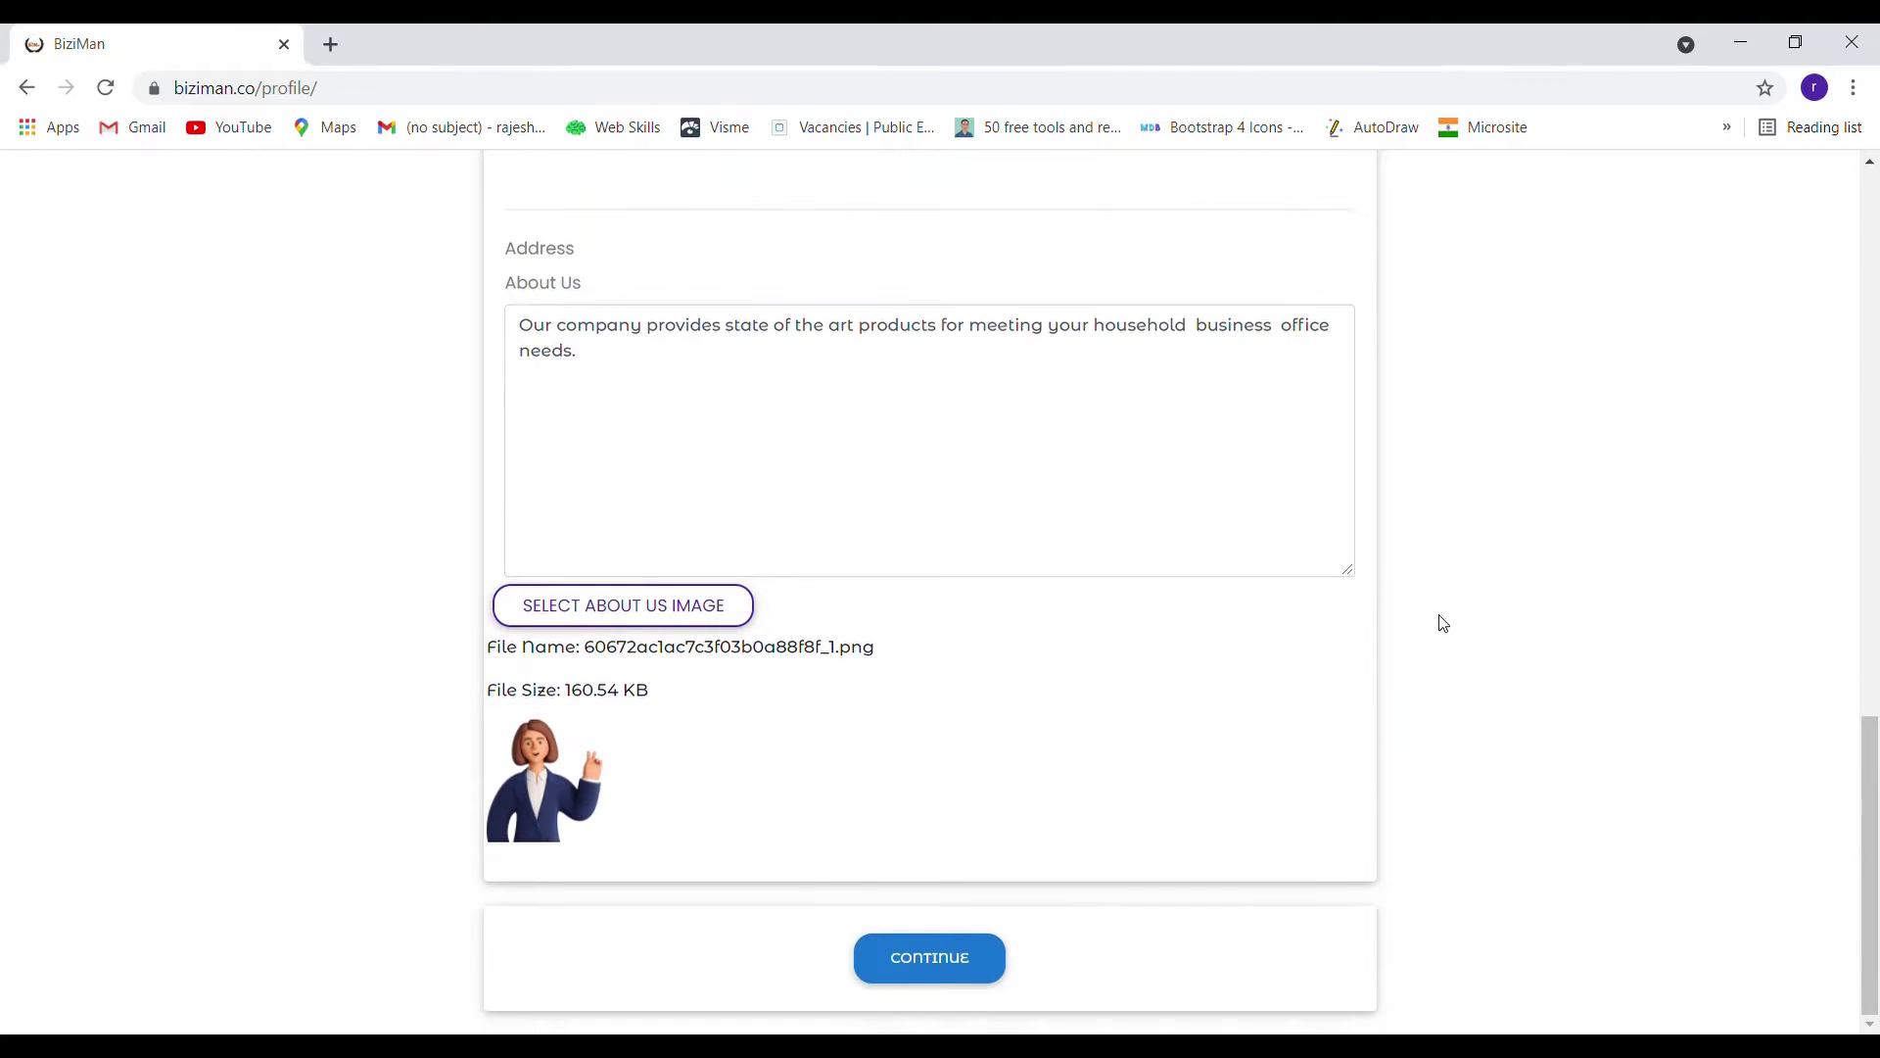
left_click(900, 969)
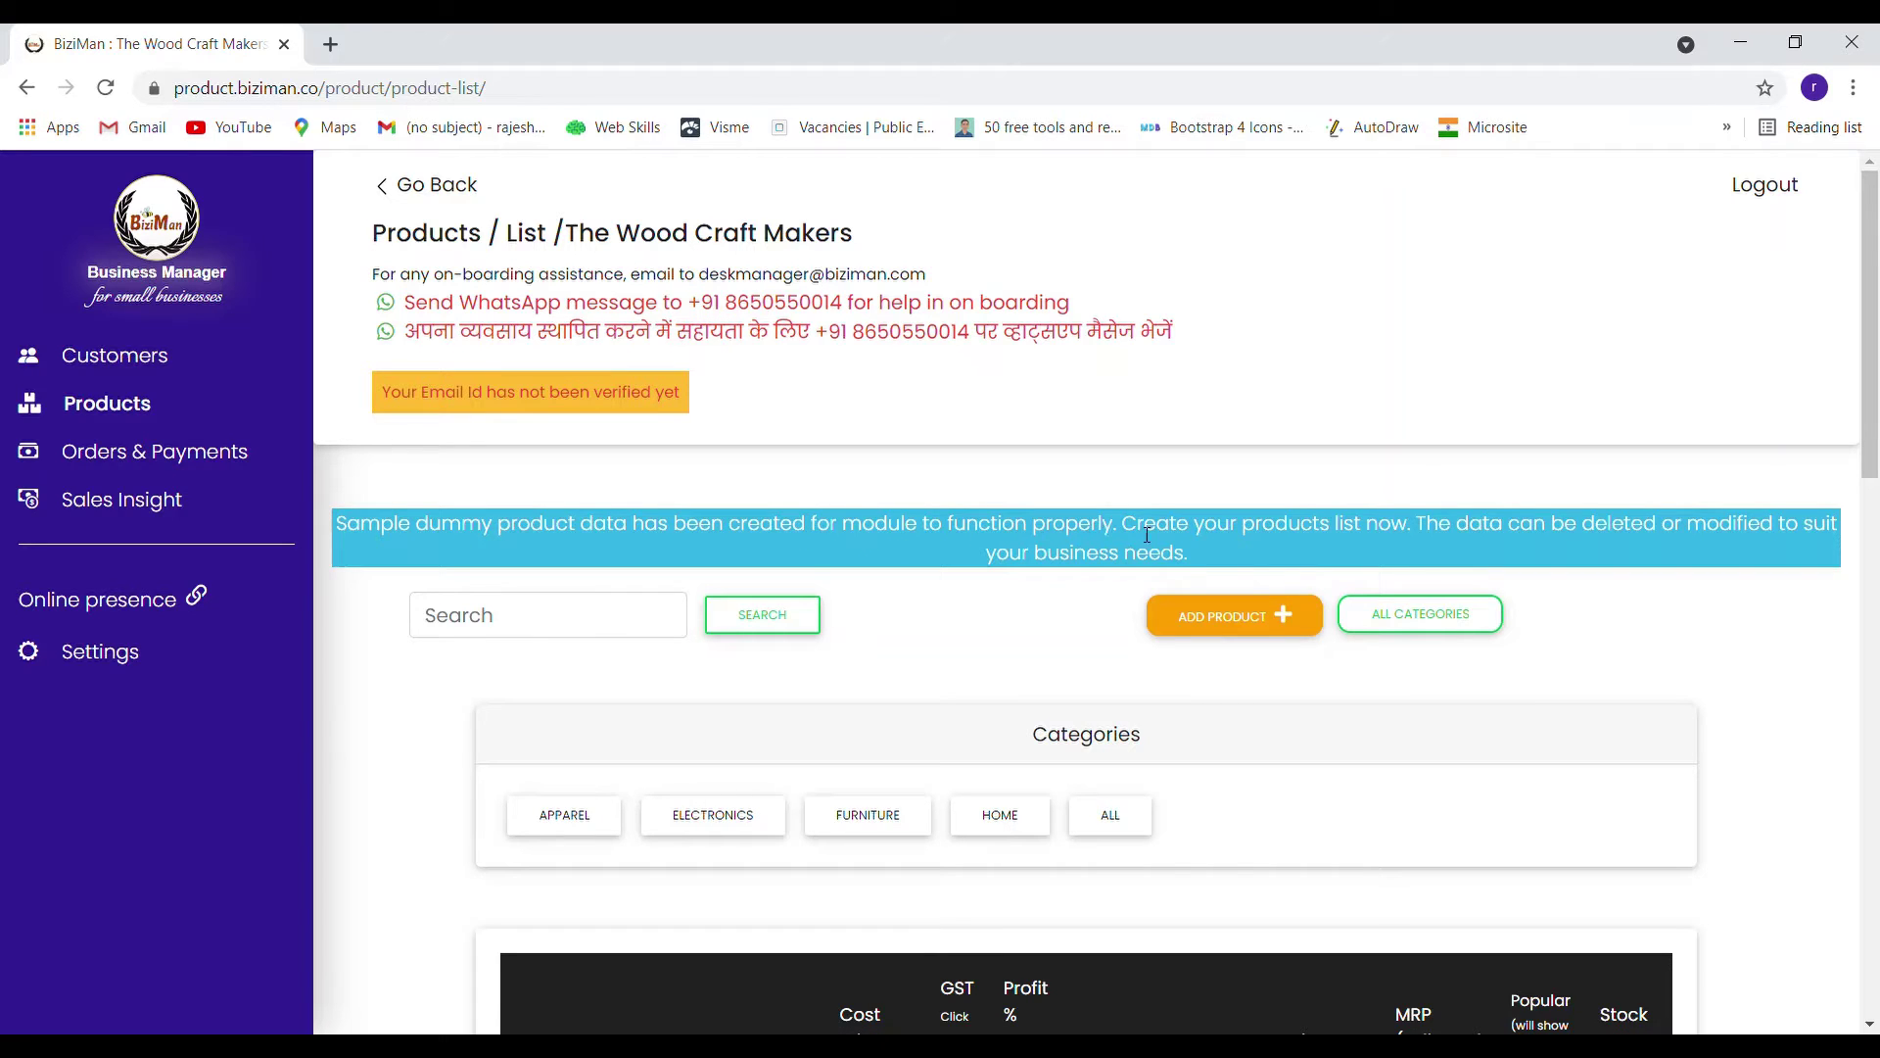
Browse the sample products, filtering to Furniture and then to Apparel
scroll(1136, 529, "down", 10)
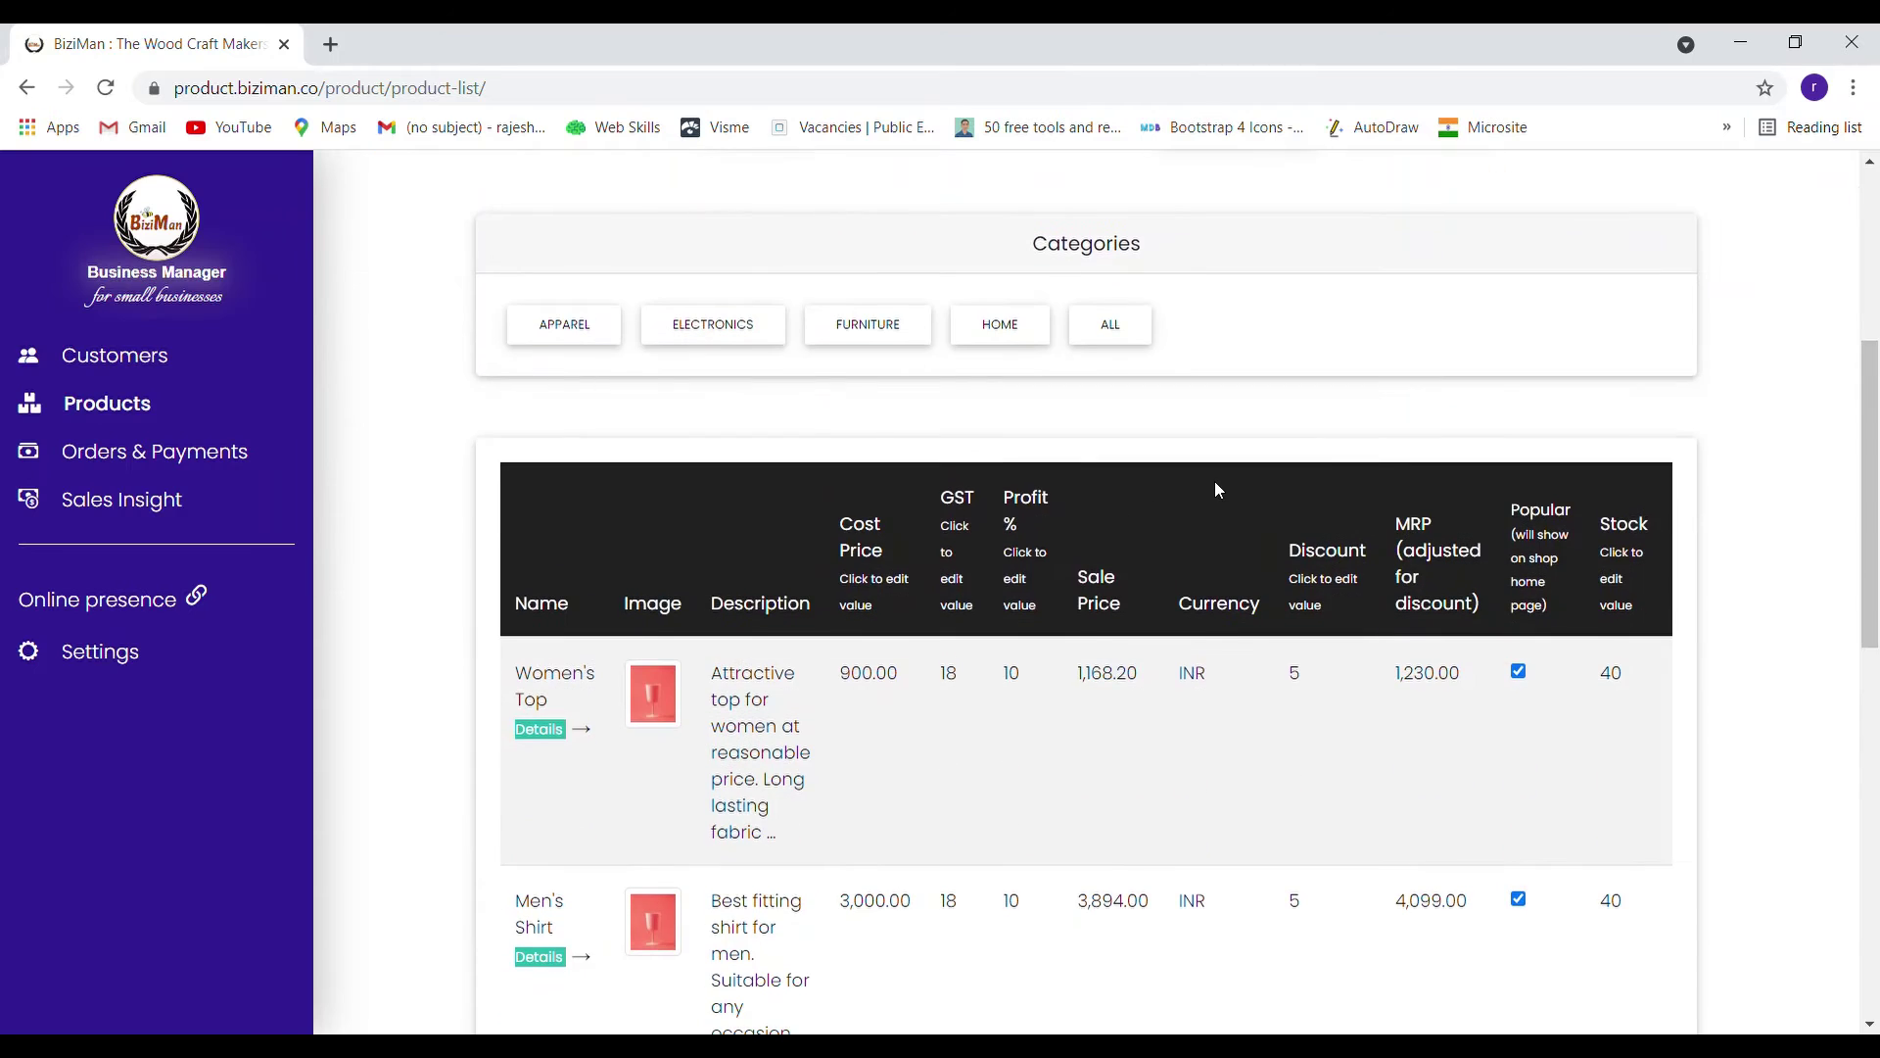
scroll(1224, 487, "down", 5)
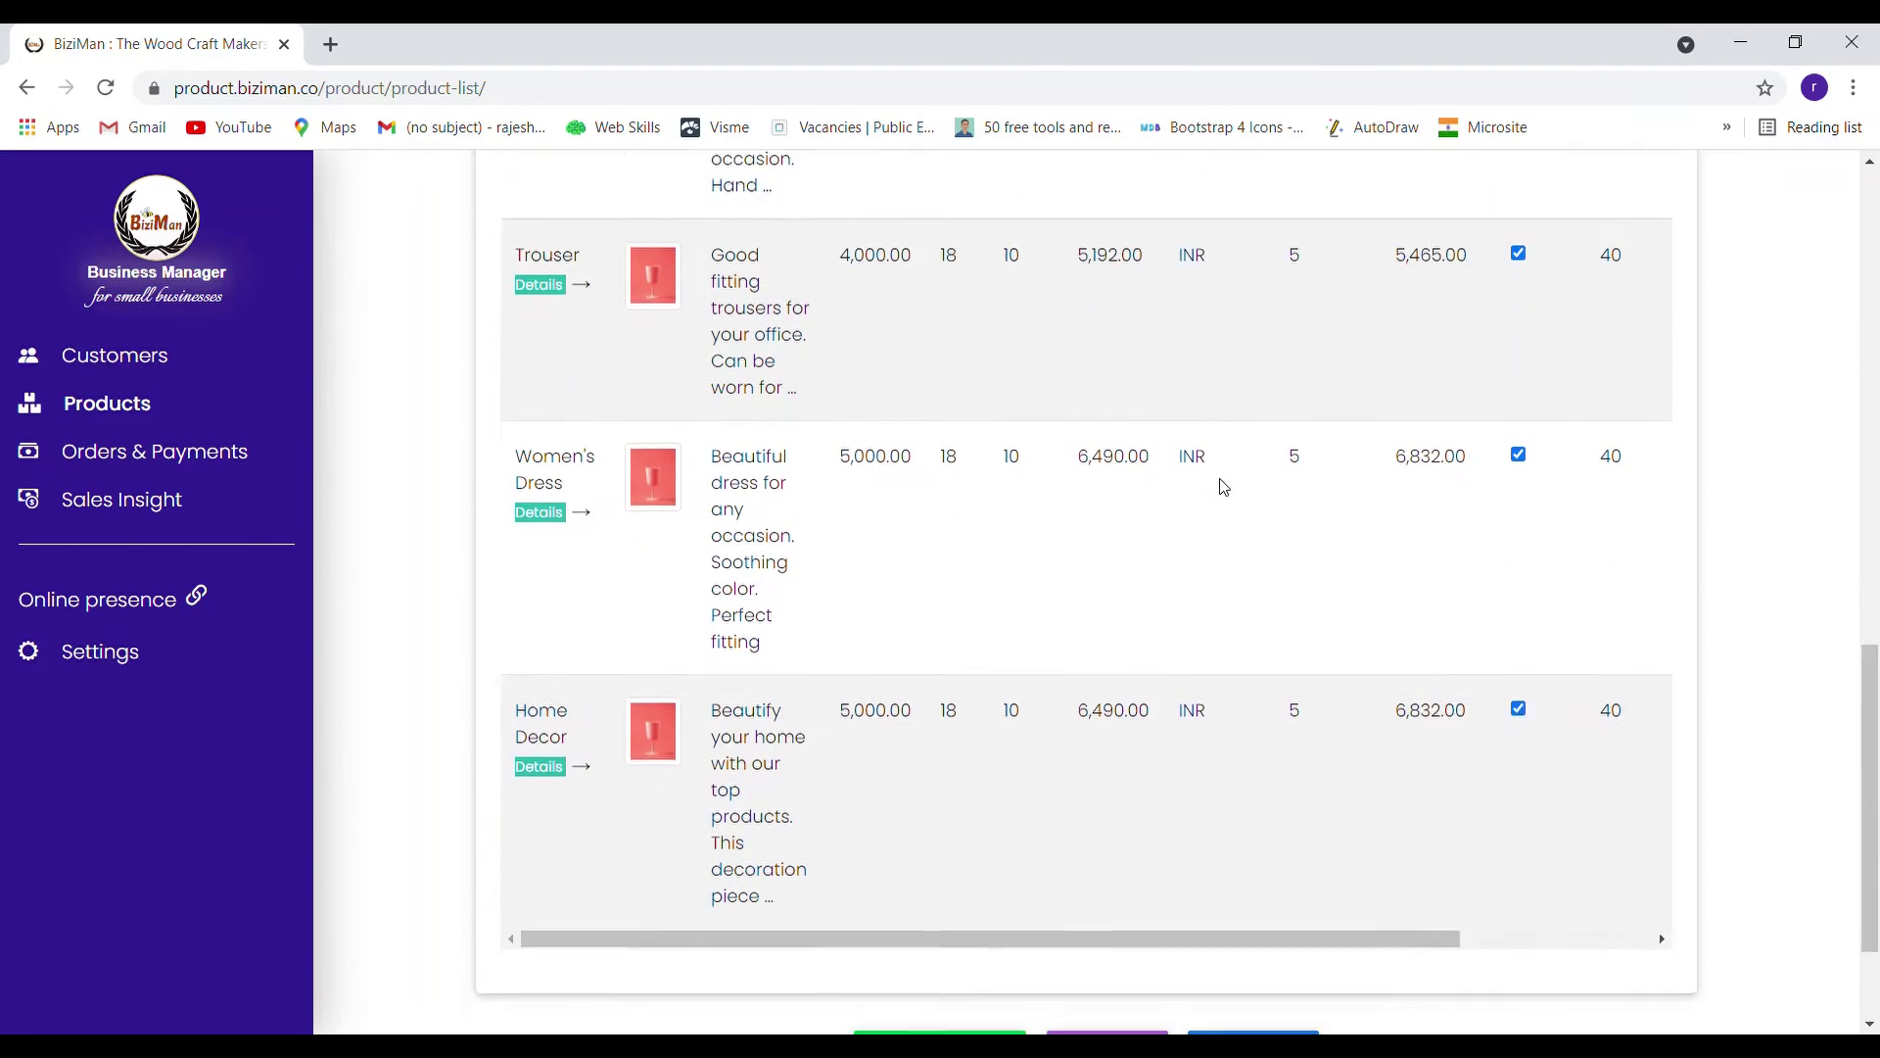
scroll(1224, 486, "up", 7)
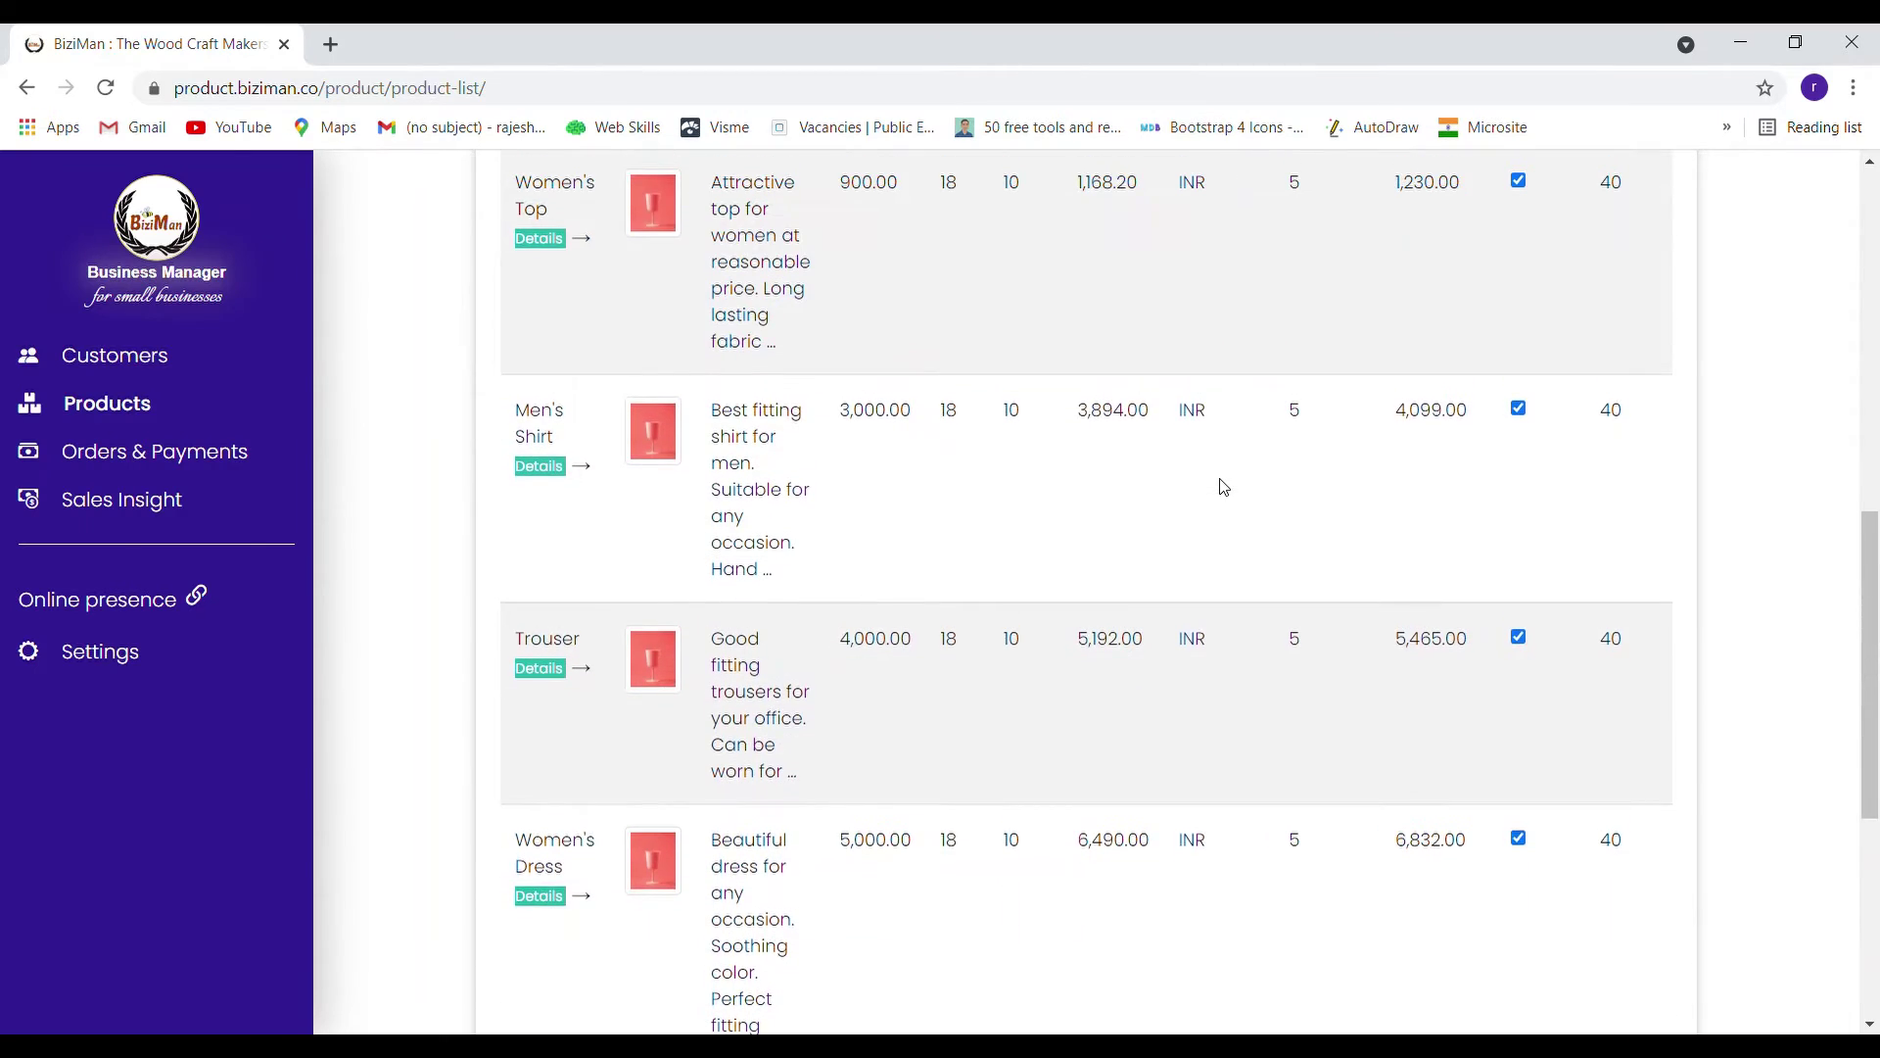
scroll(1223, 486, "up", 4)
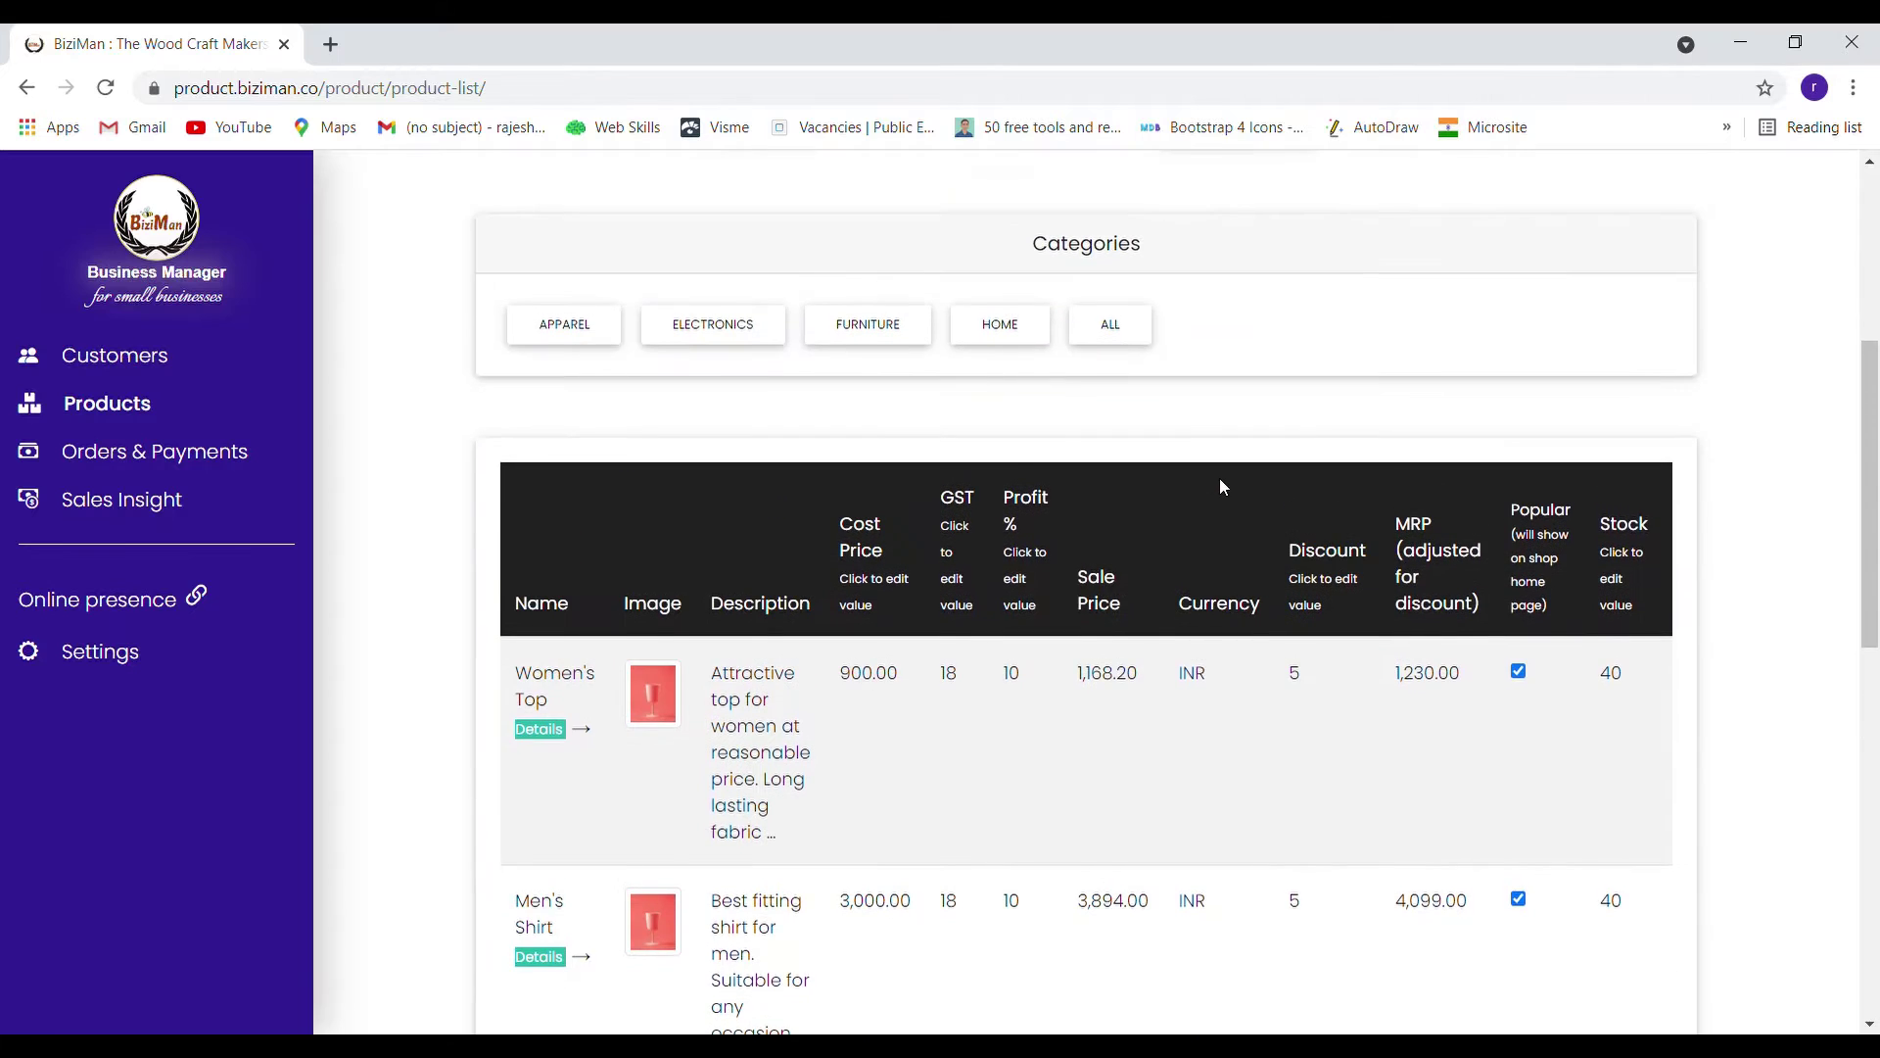
scroll(1557, 490, "down", 5)
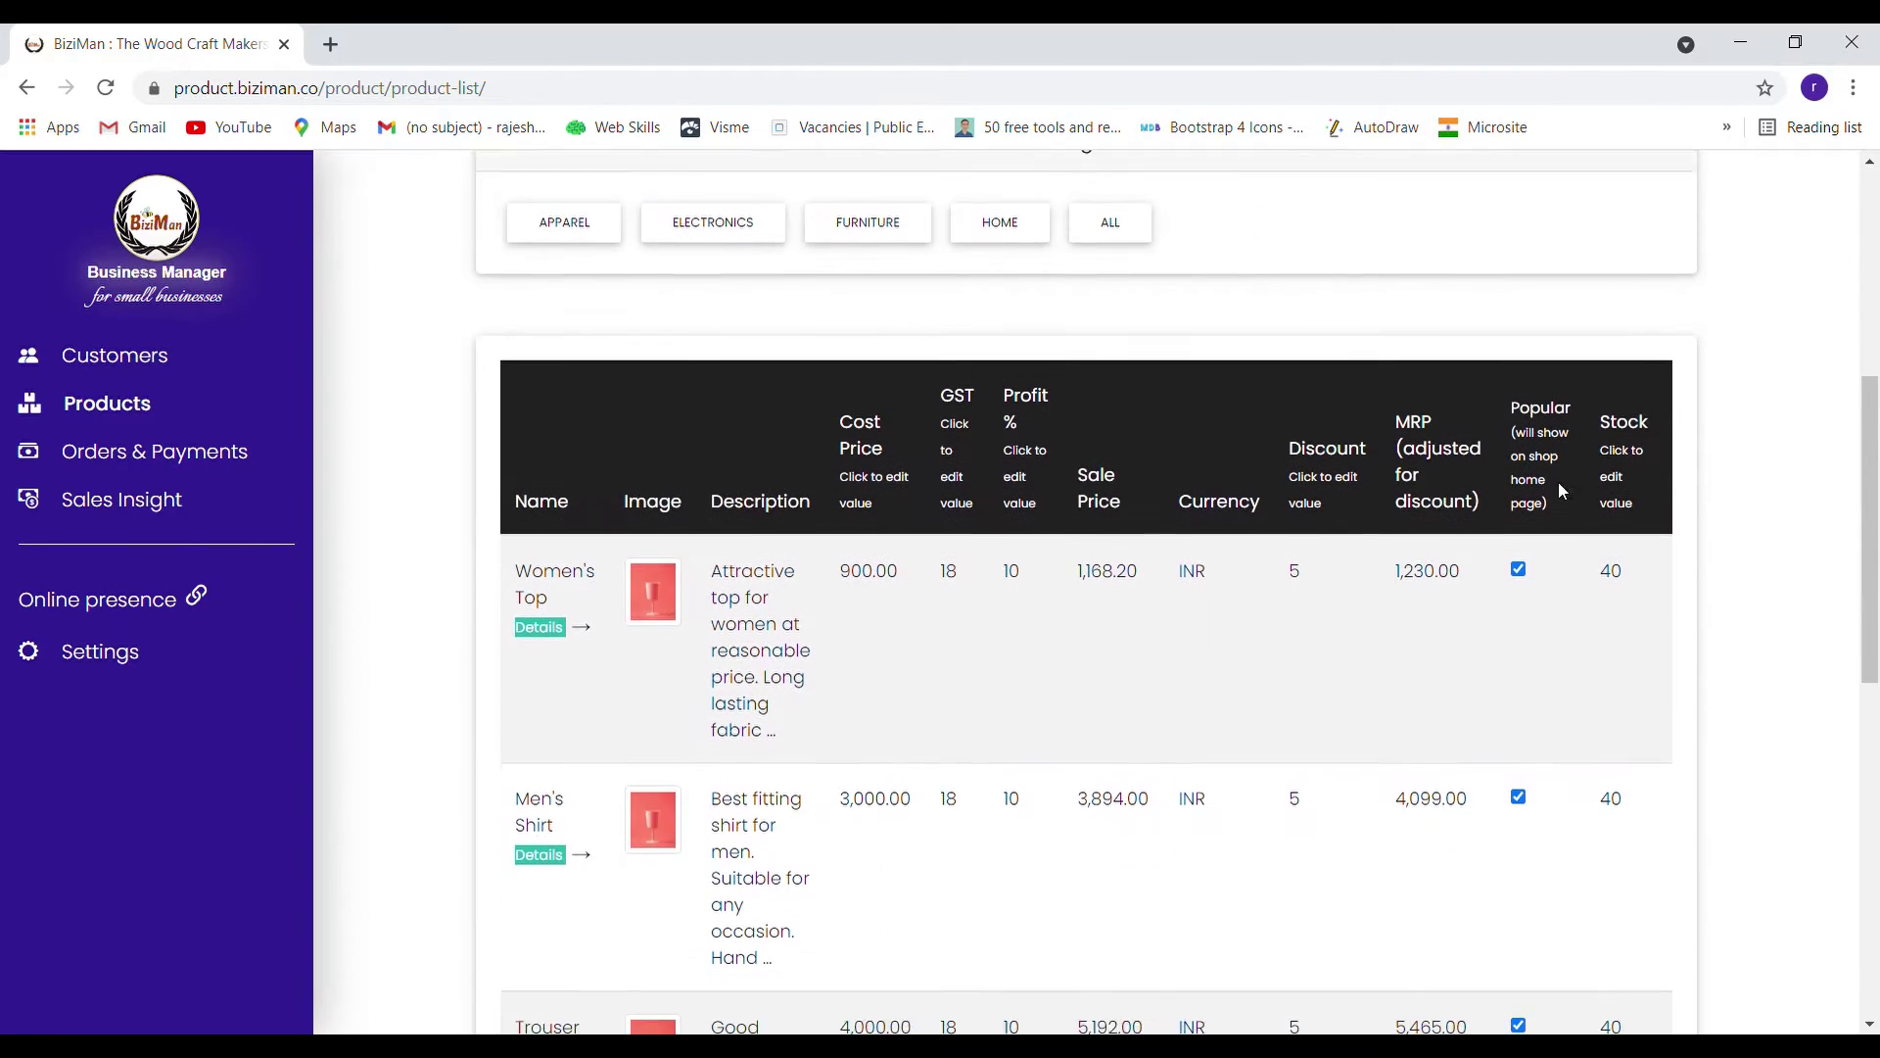
scroll(1720, 559, "down", 5)
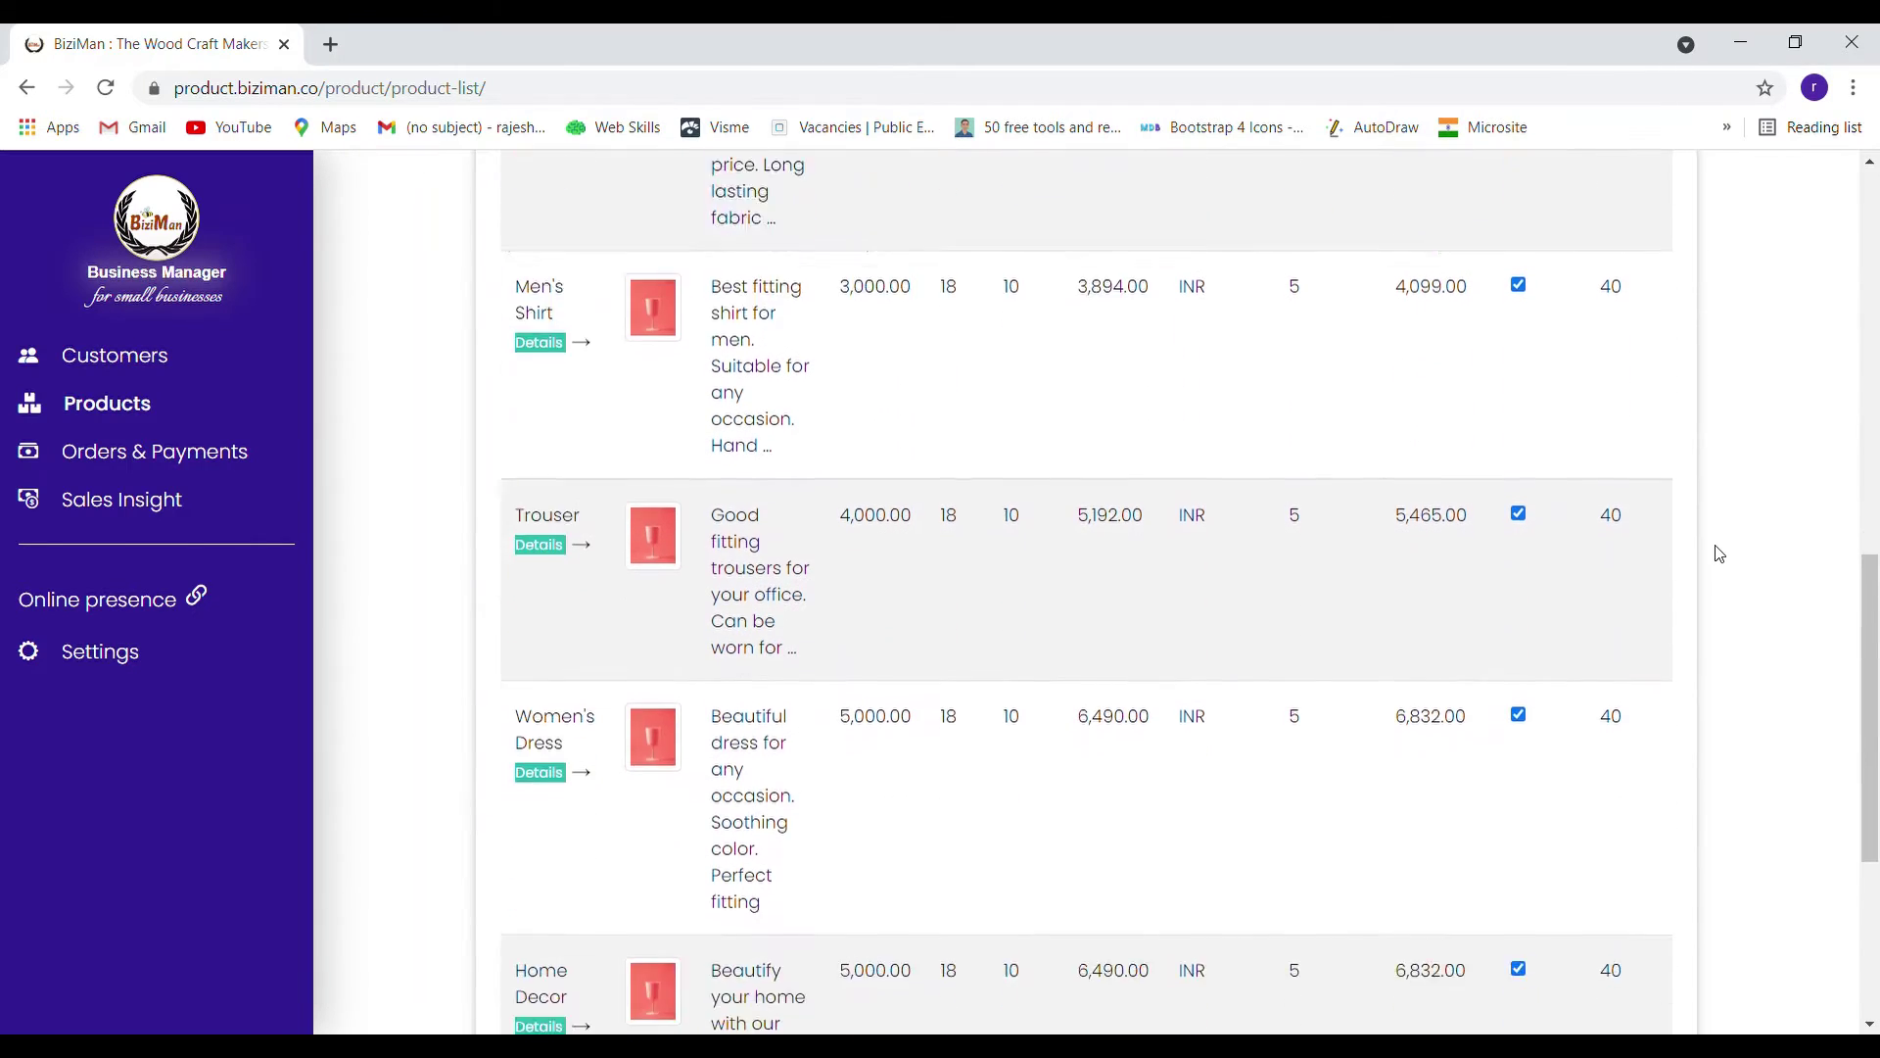
scroll(1720, 555, "up", 4)
scroll(1720, 555, "up", 7)
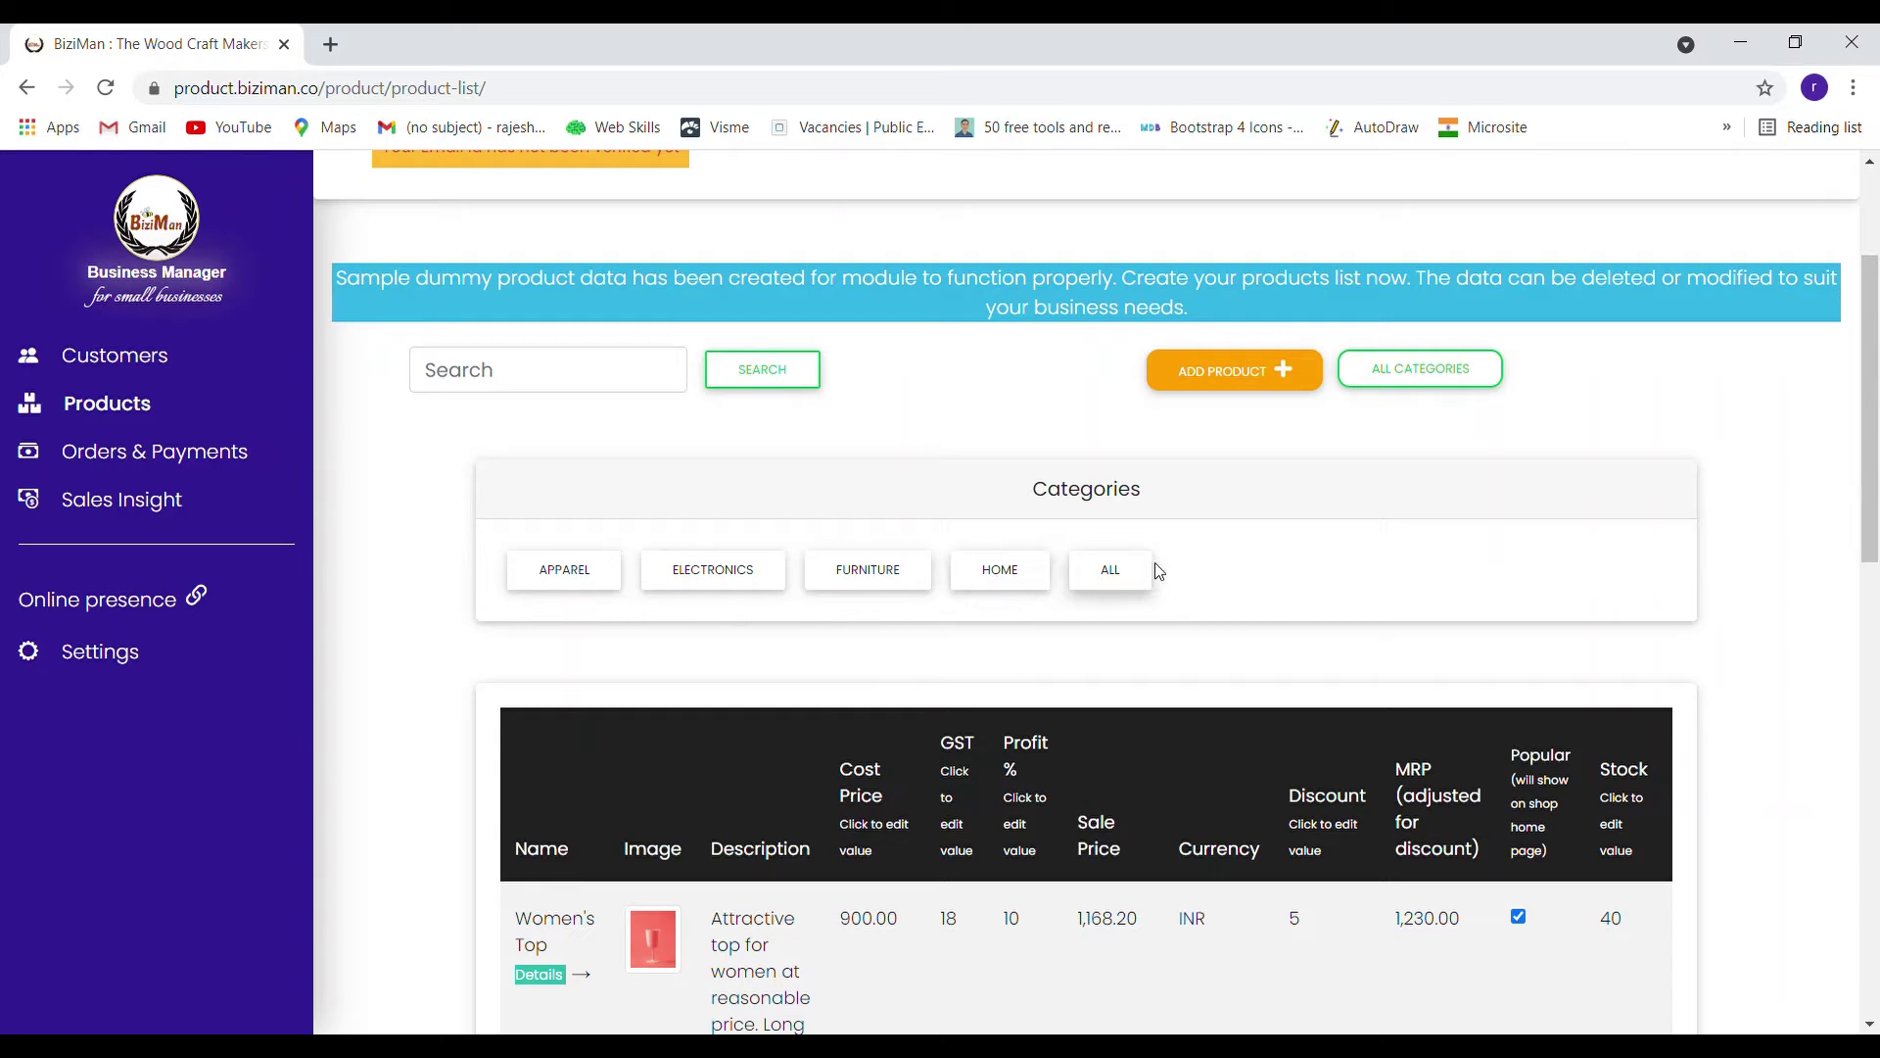
left_click(870, 582)
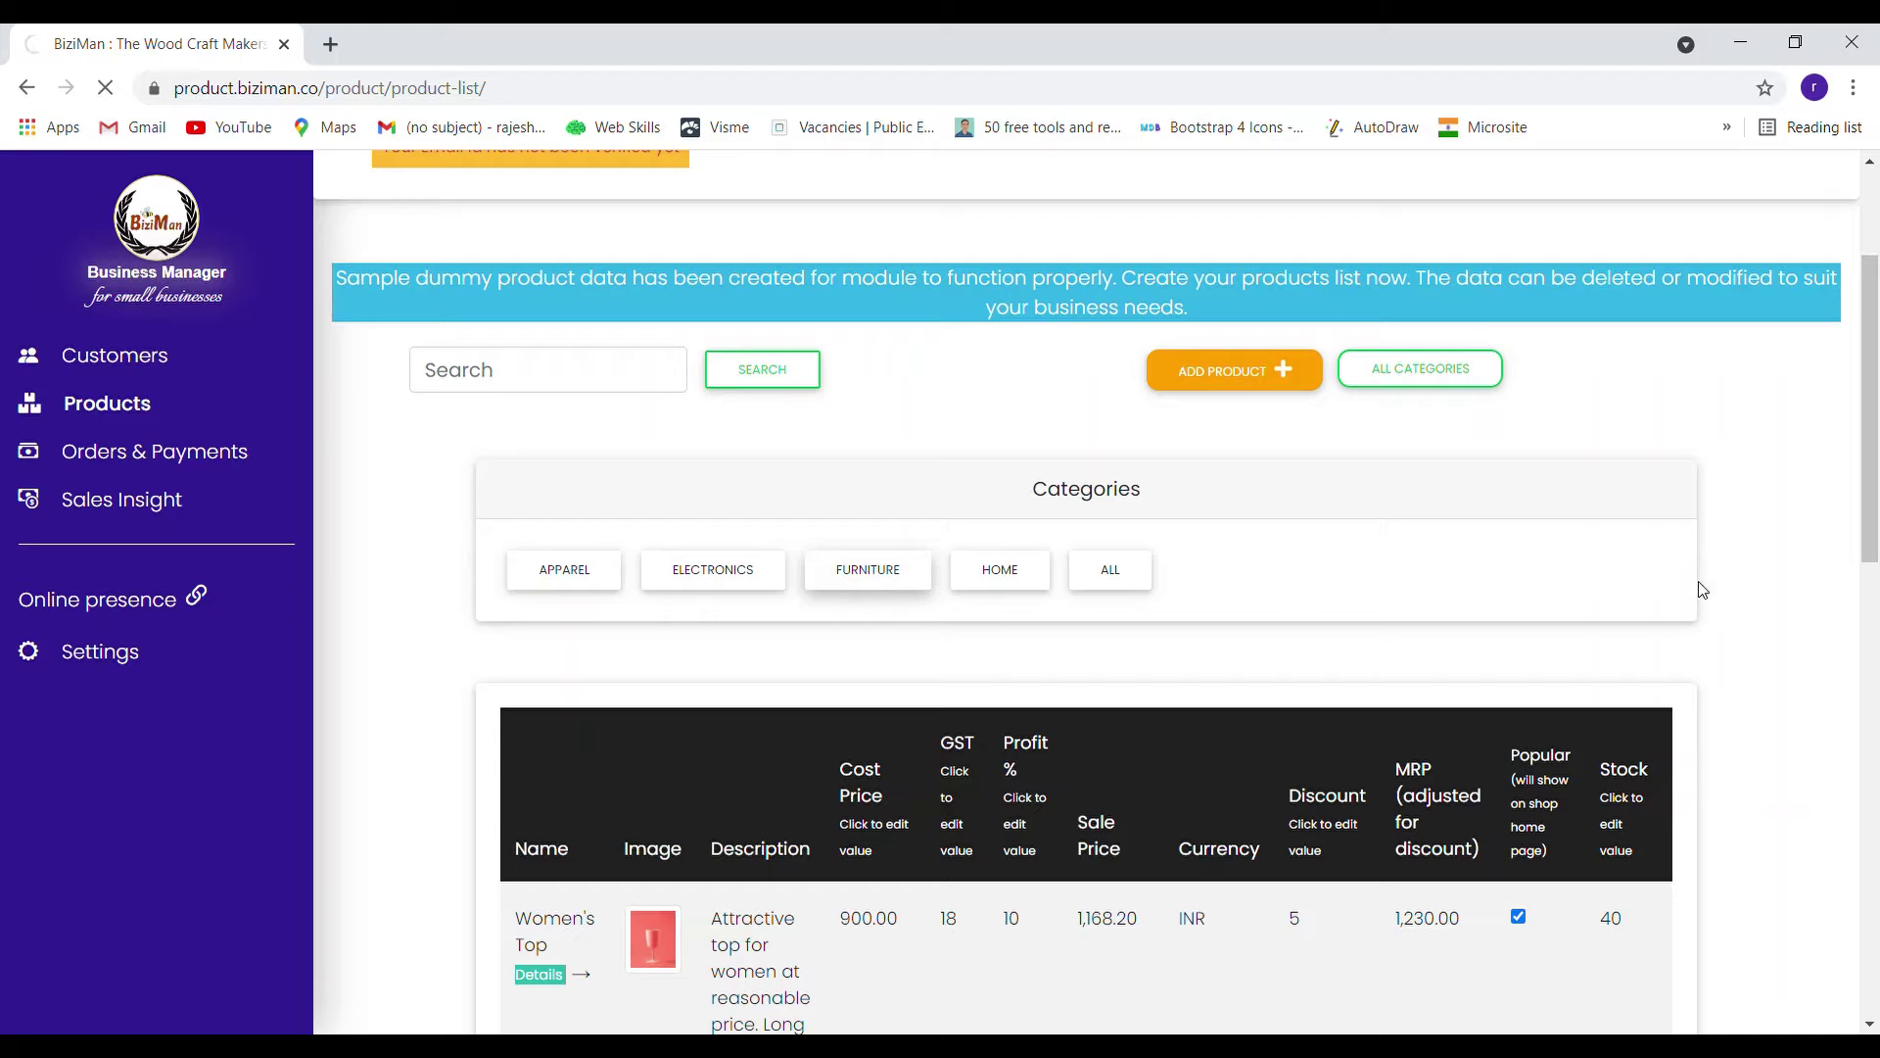
scroll(1807, 585, "down", 3)
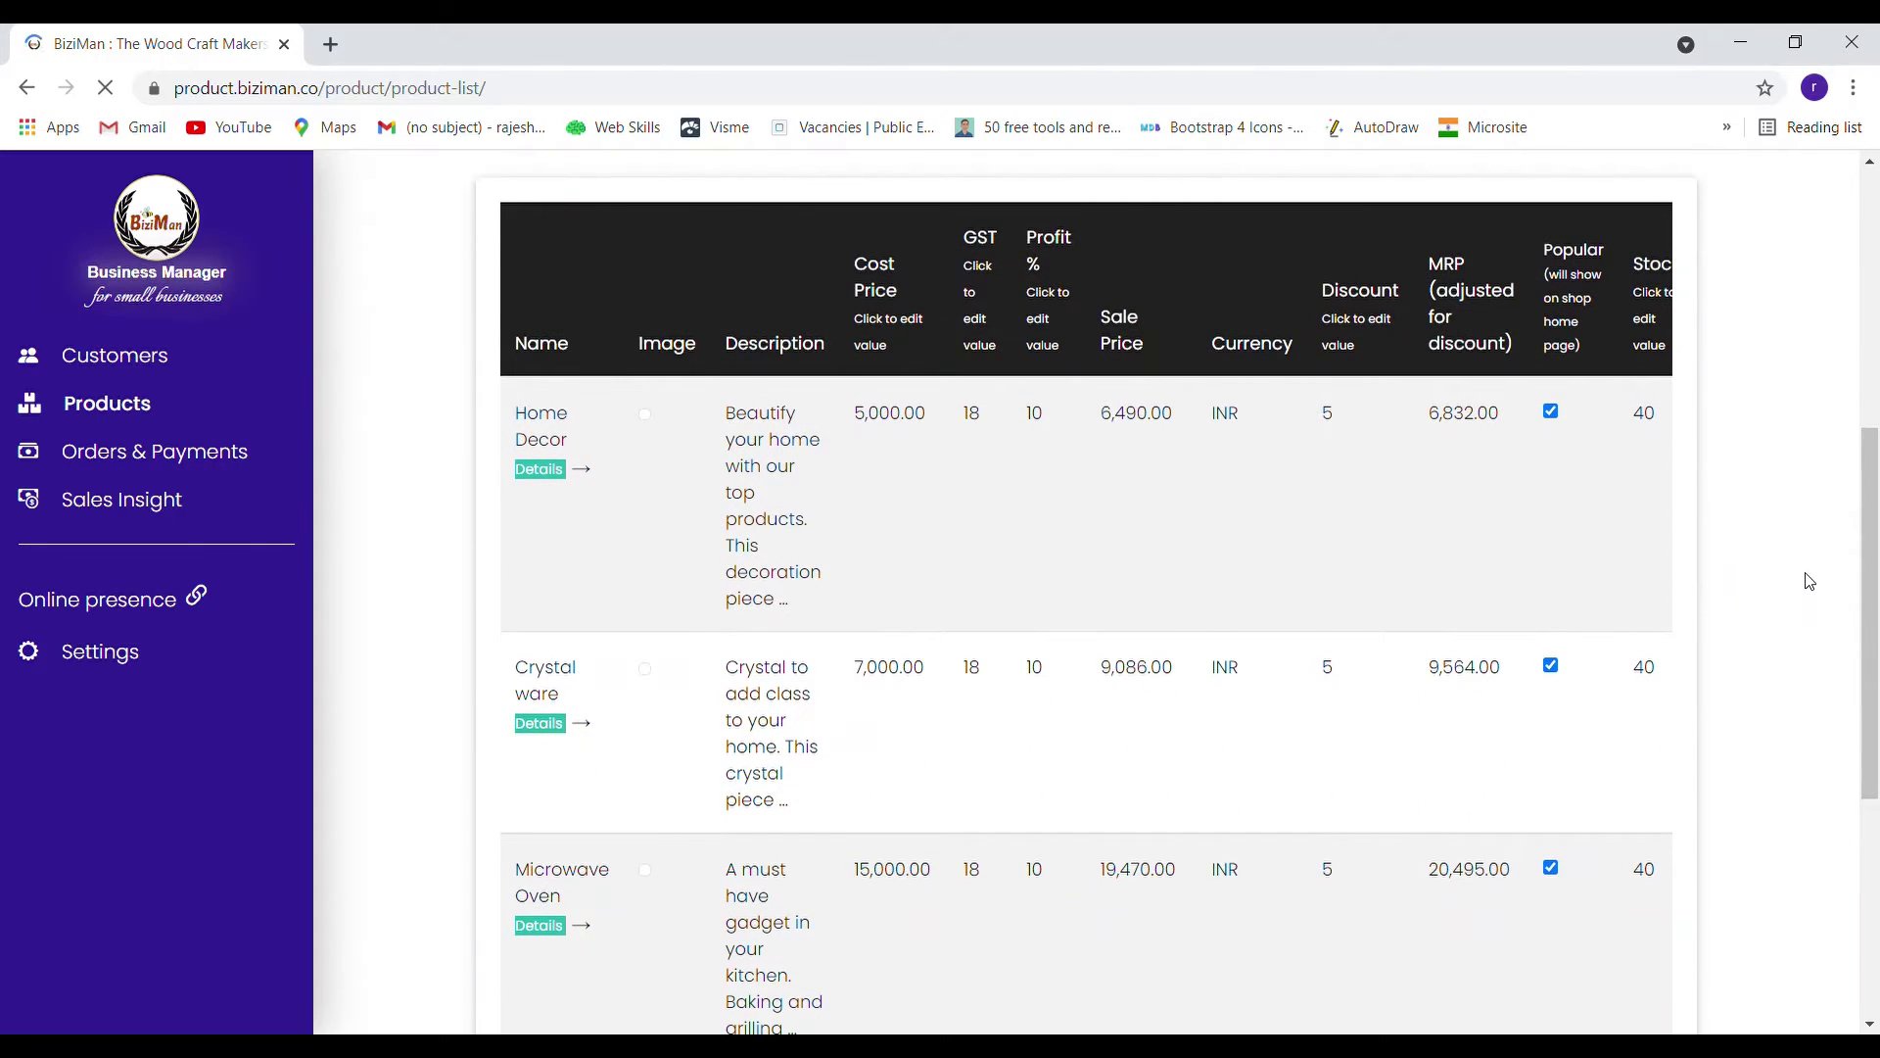
scroll(1807, 584, "down", 4)
scroll(1805, 577, "up", 7)
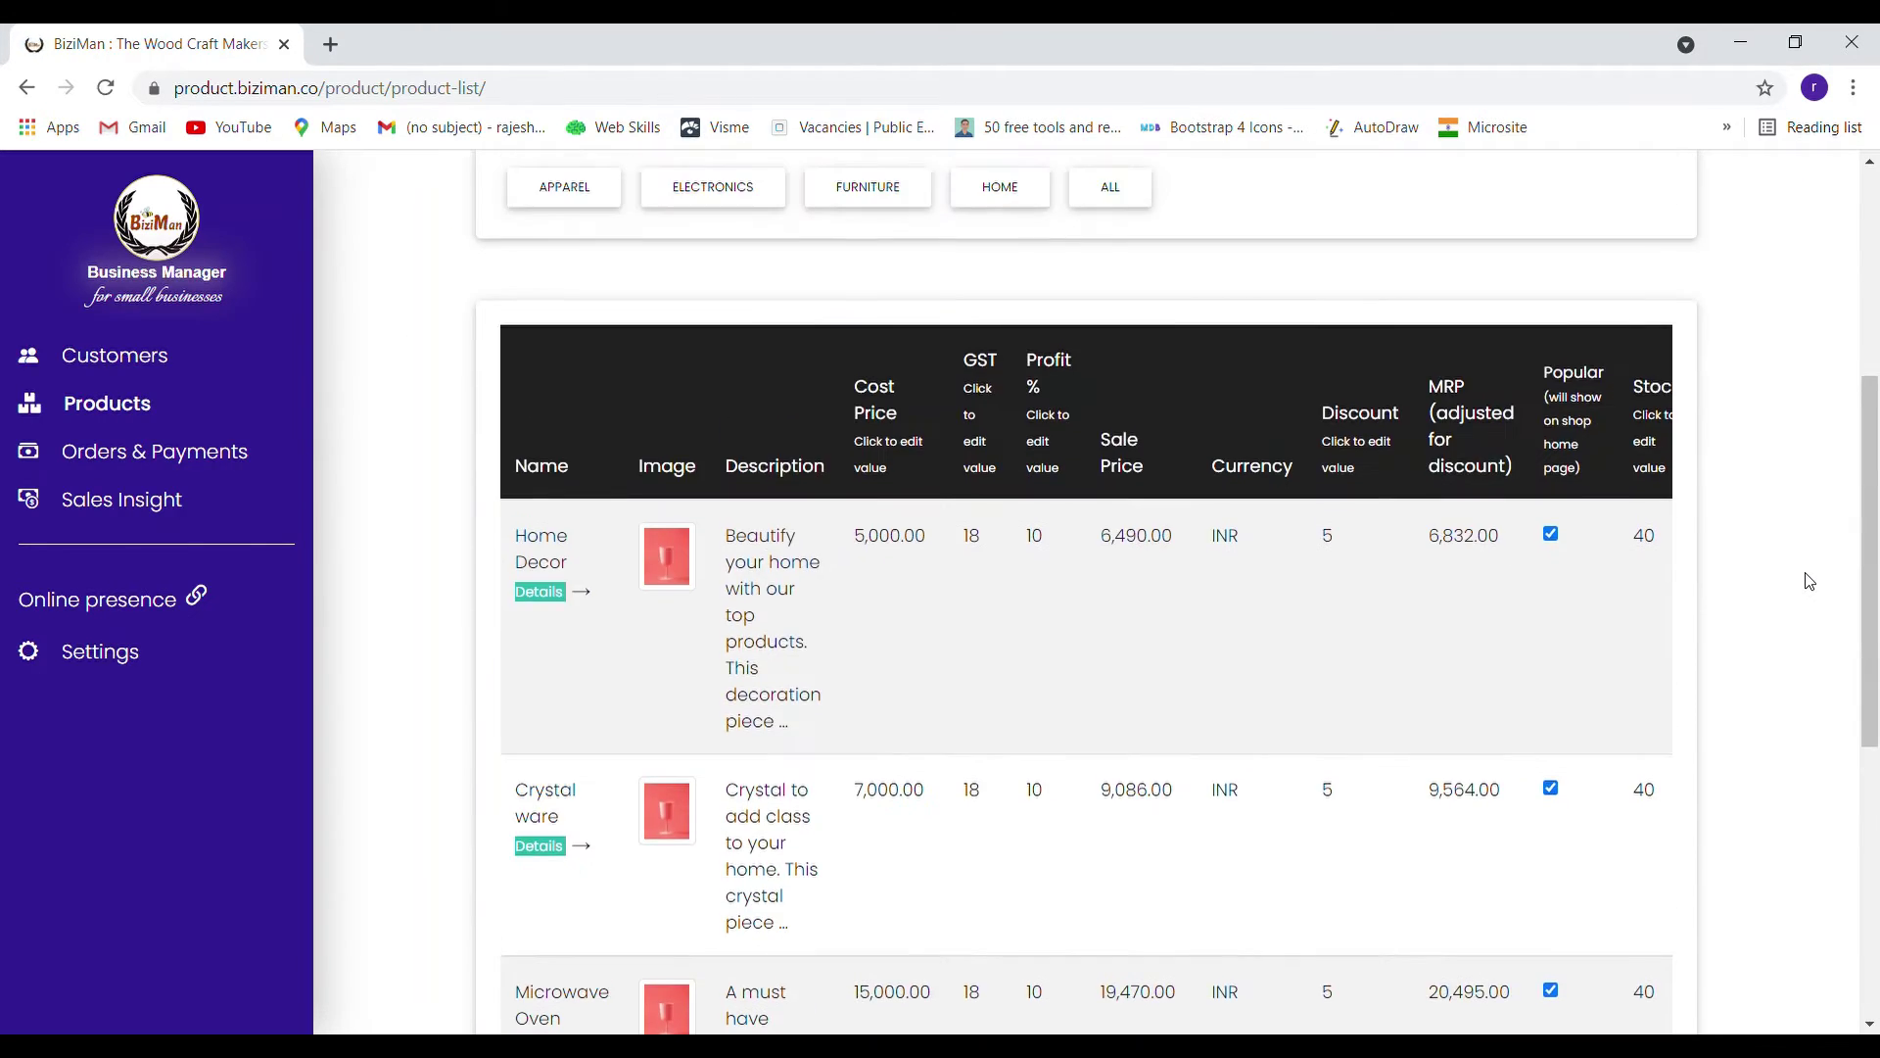
left_click(577, 430)
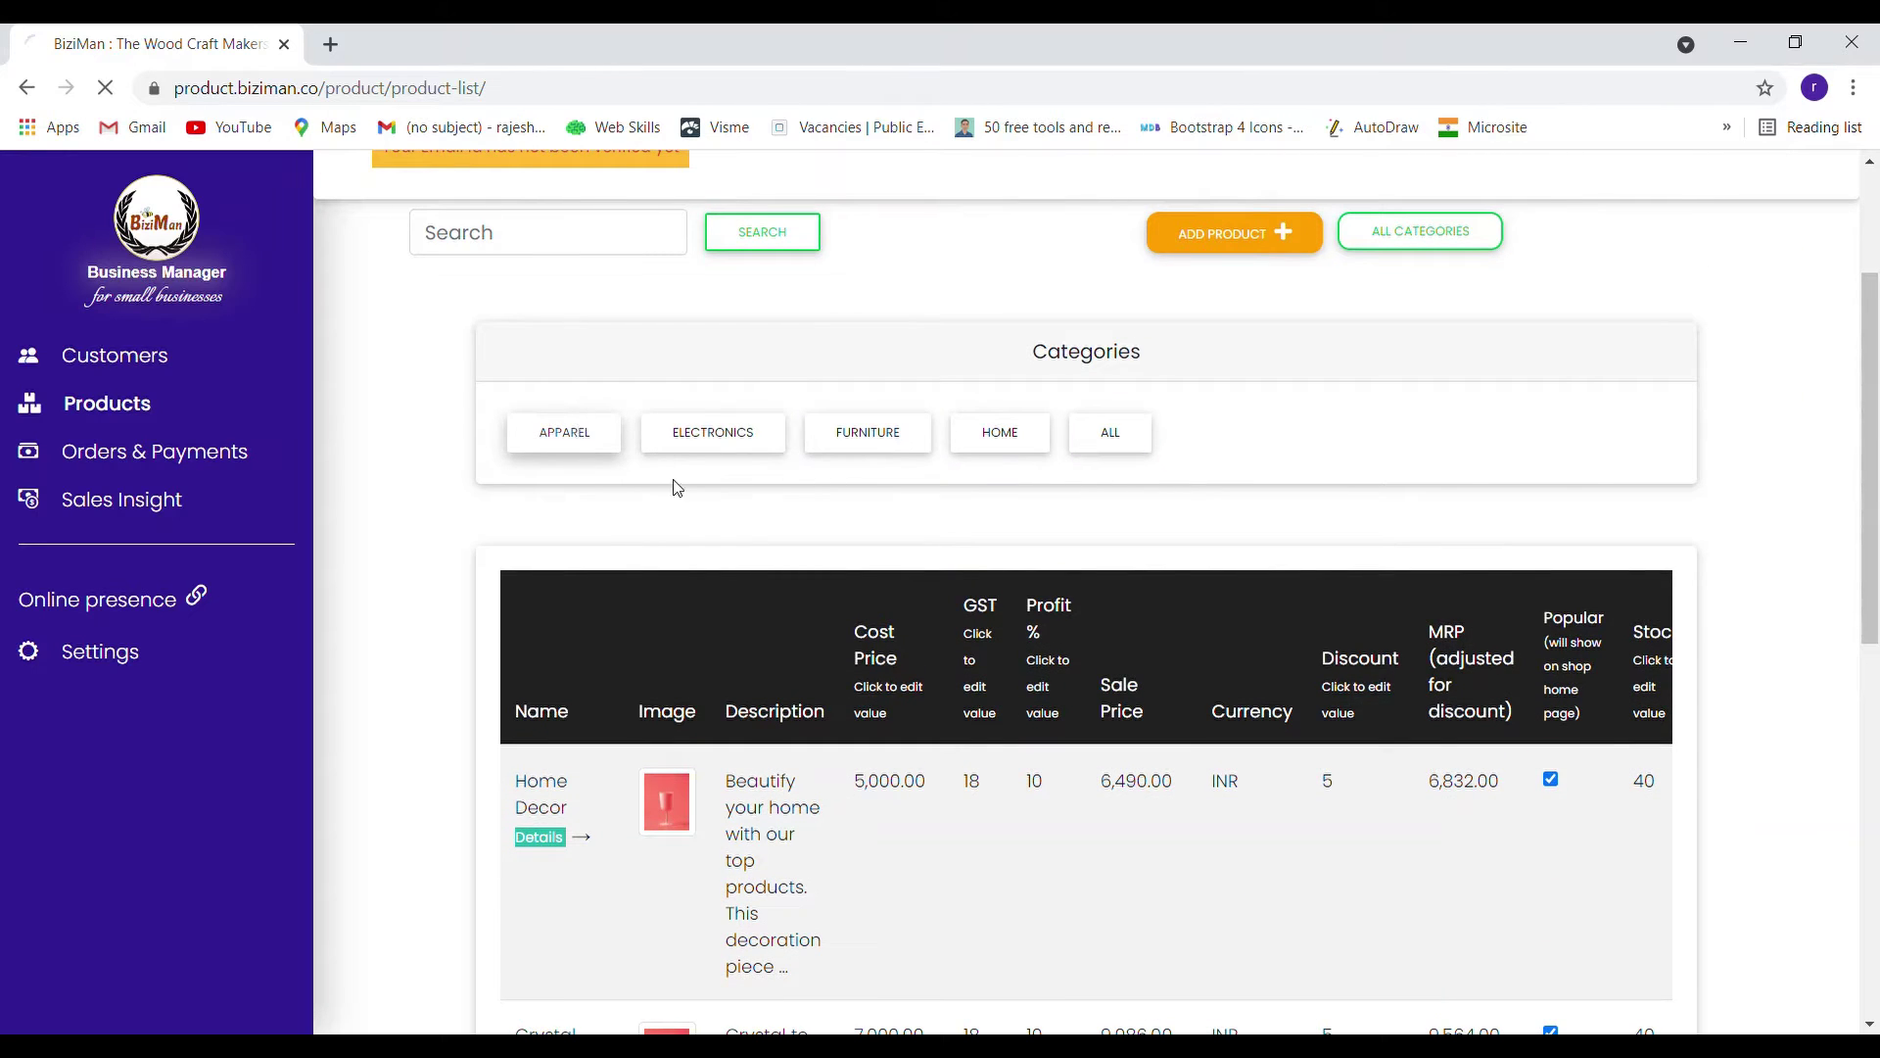
scroll(1875, 595, "down", 7)
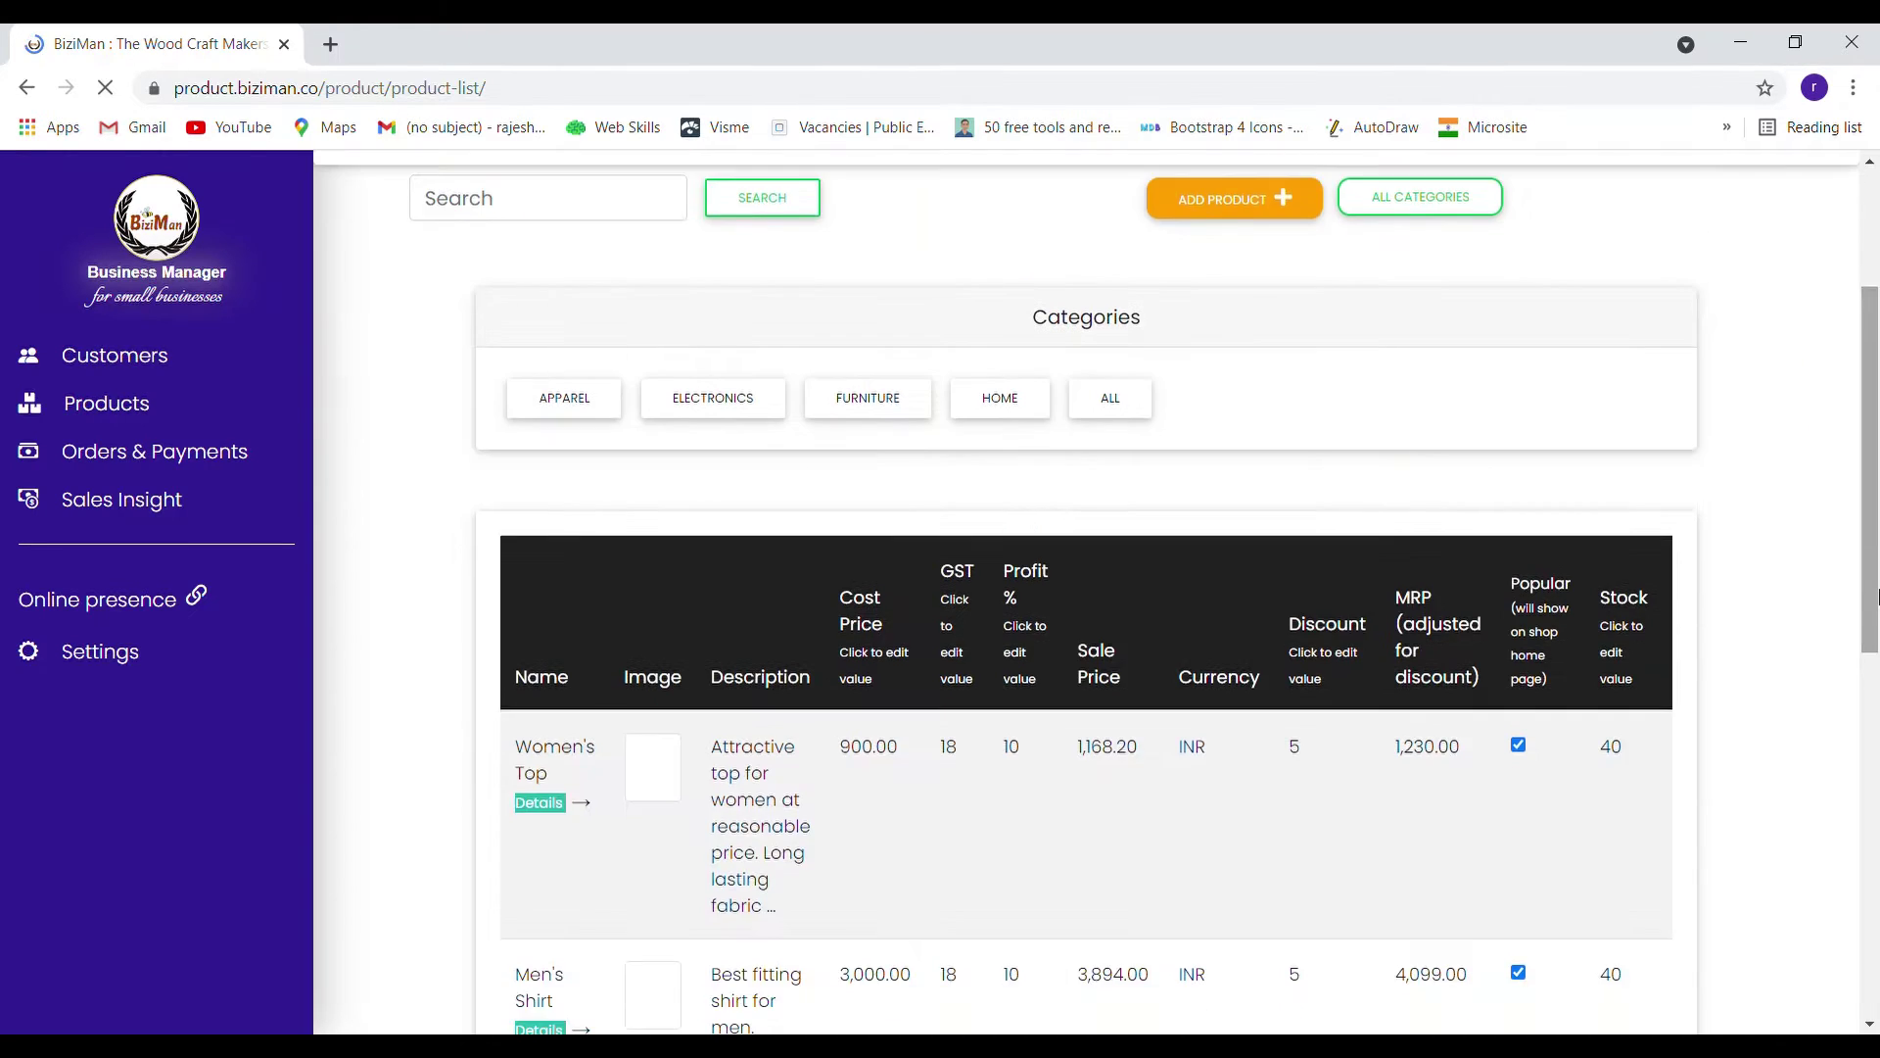
scroll(1875, 595, "down", 5)
scroll(1876, 594, "up", 9)
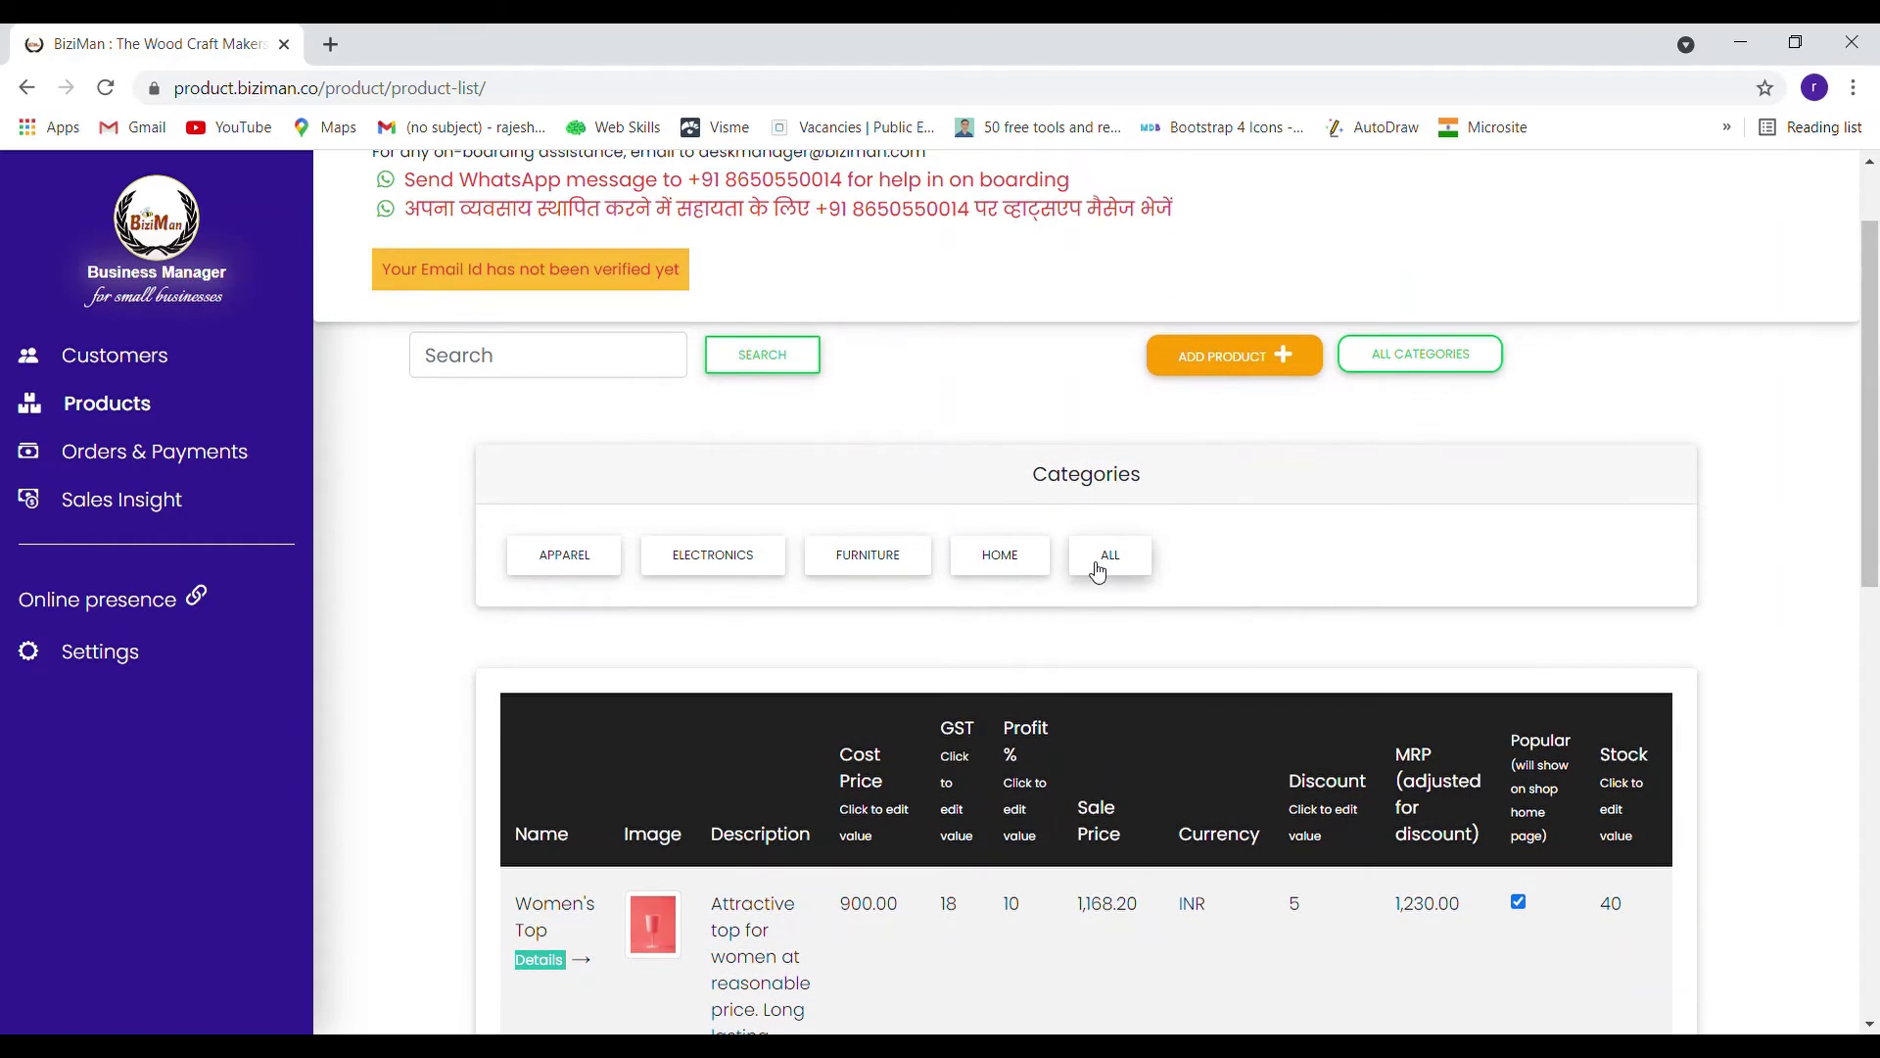
Show products from all categories again and jump to the last page, 4 of 4
left_click(1097, 566)
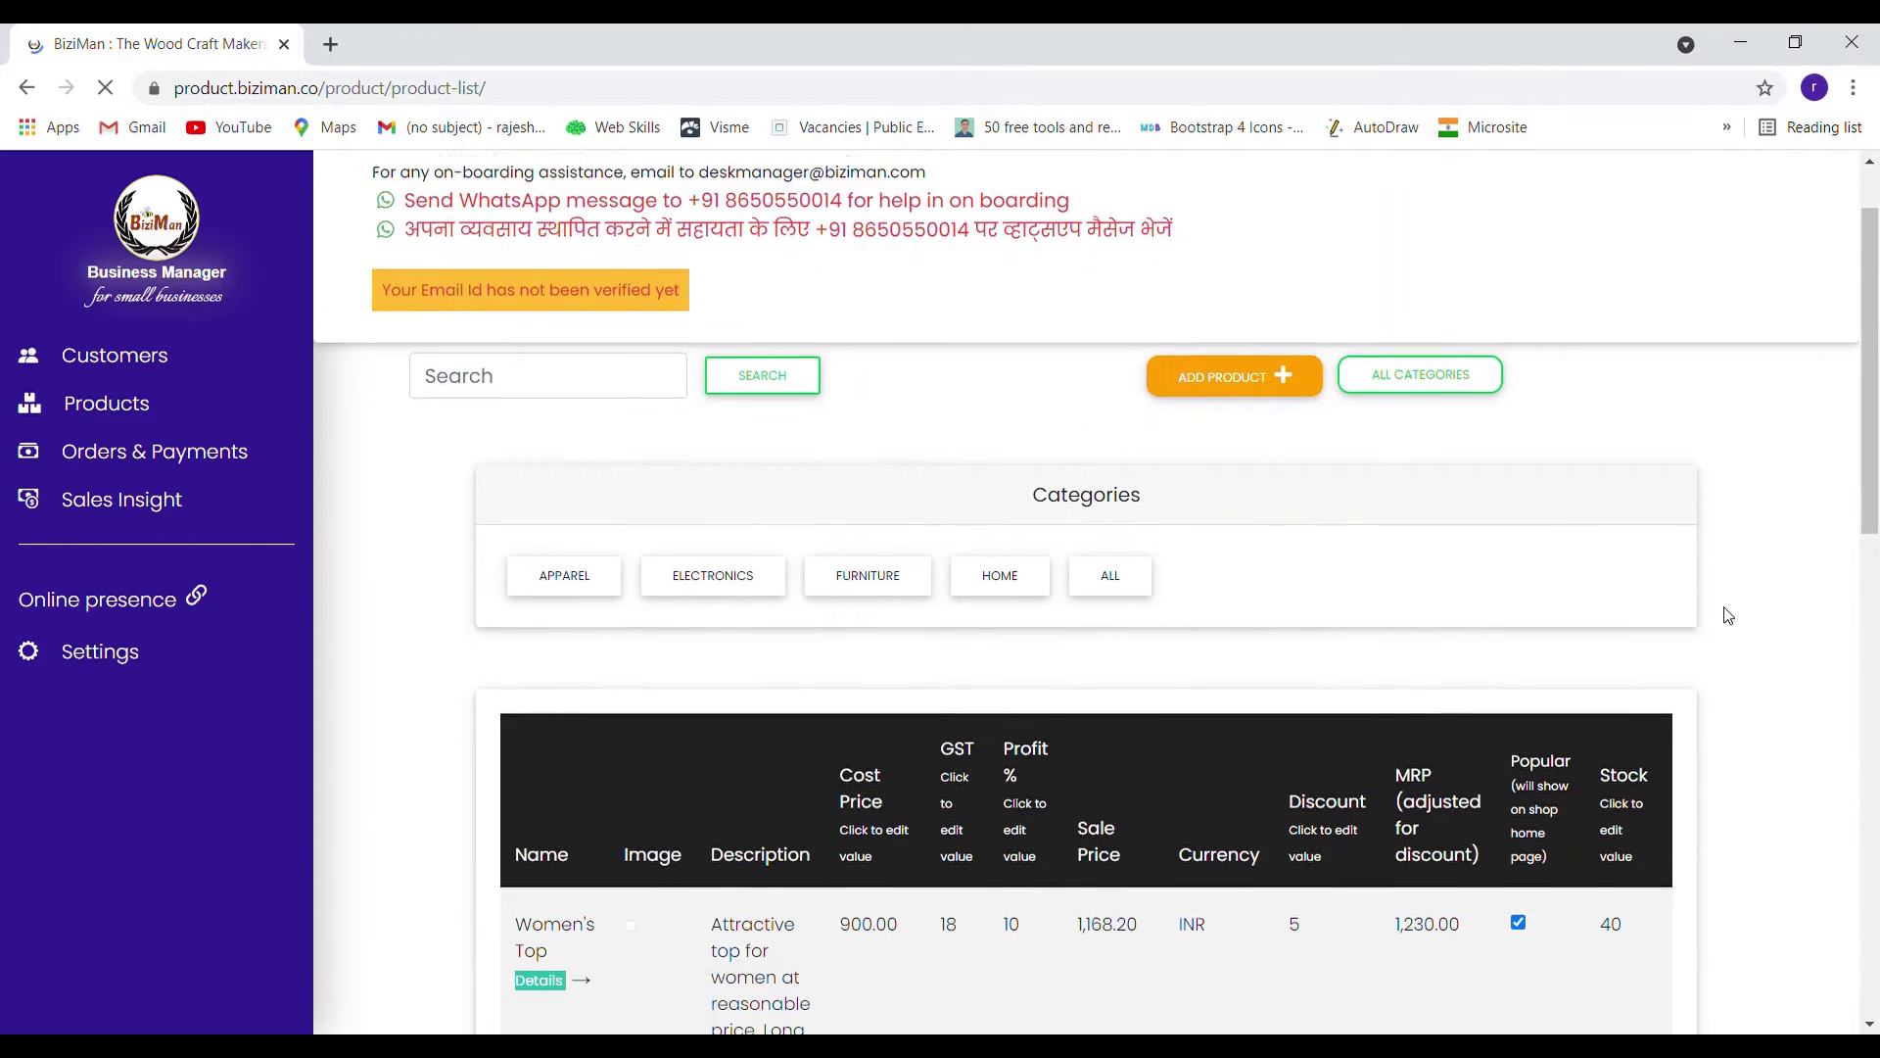
scroll(1728, 612, "down", 14)
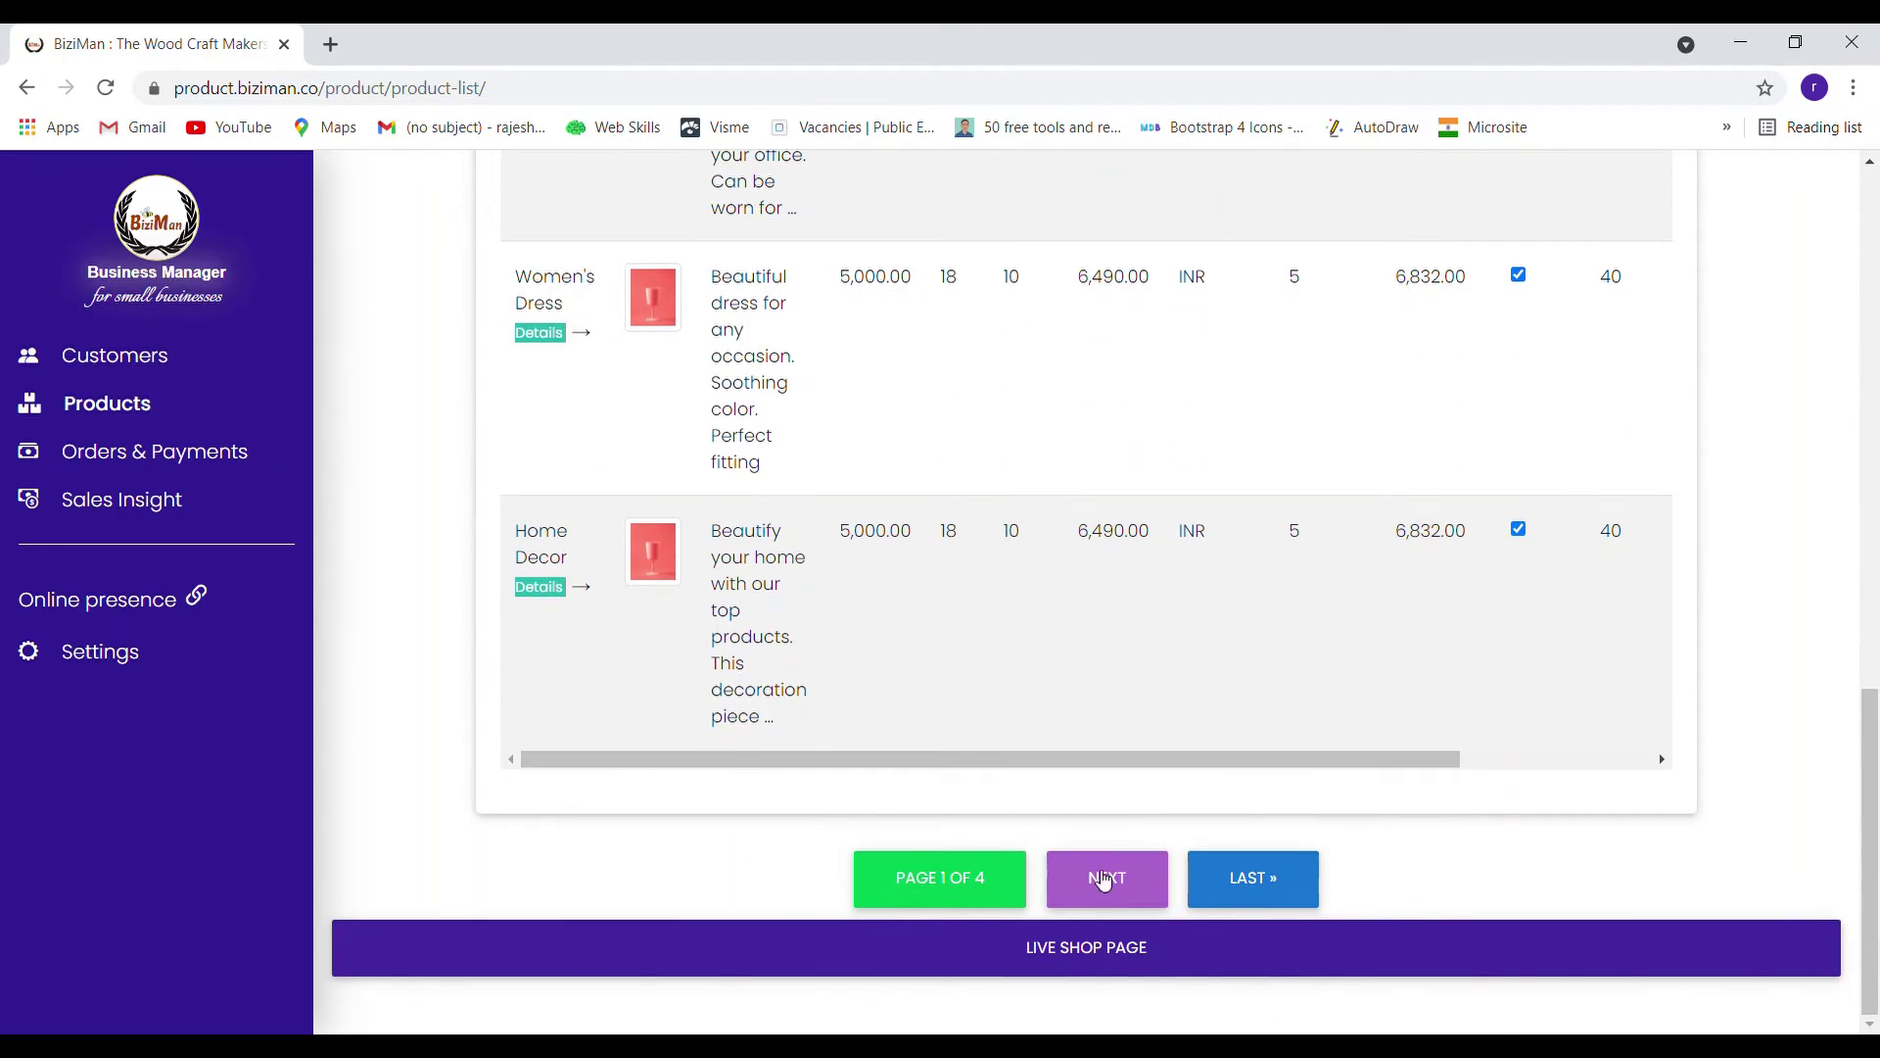
left_click(1253, 877)
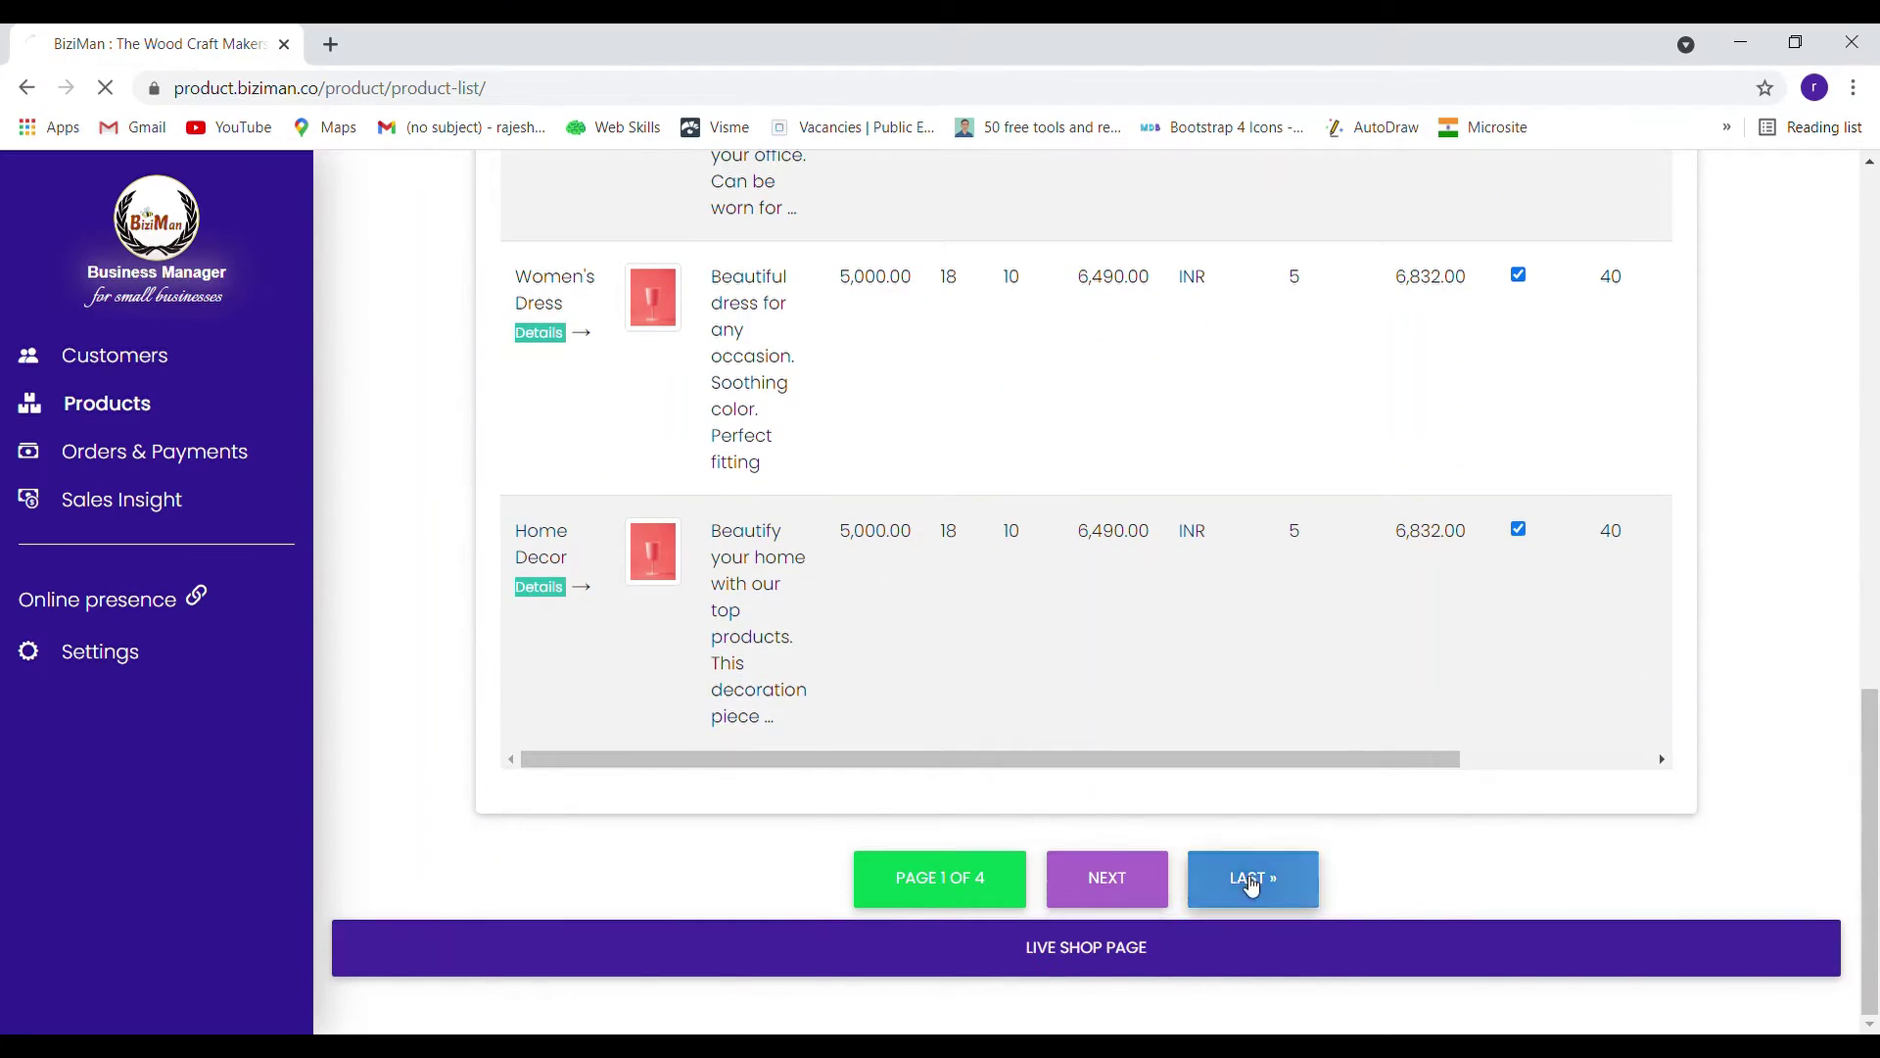
scroll(1719, 762, "down", 5)
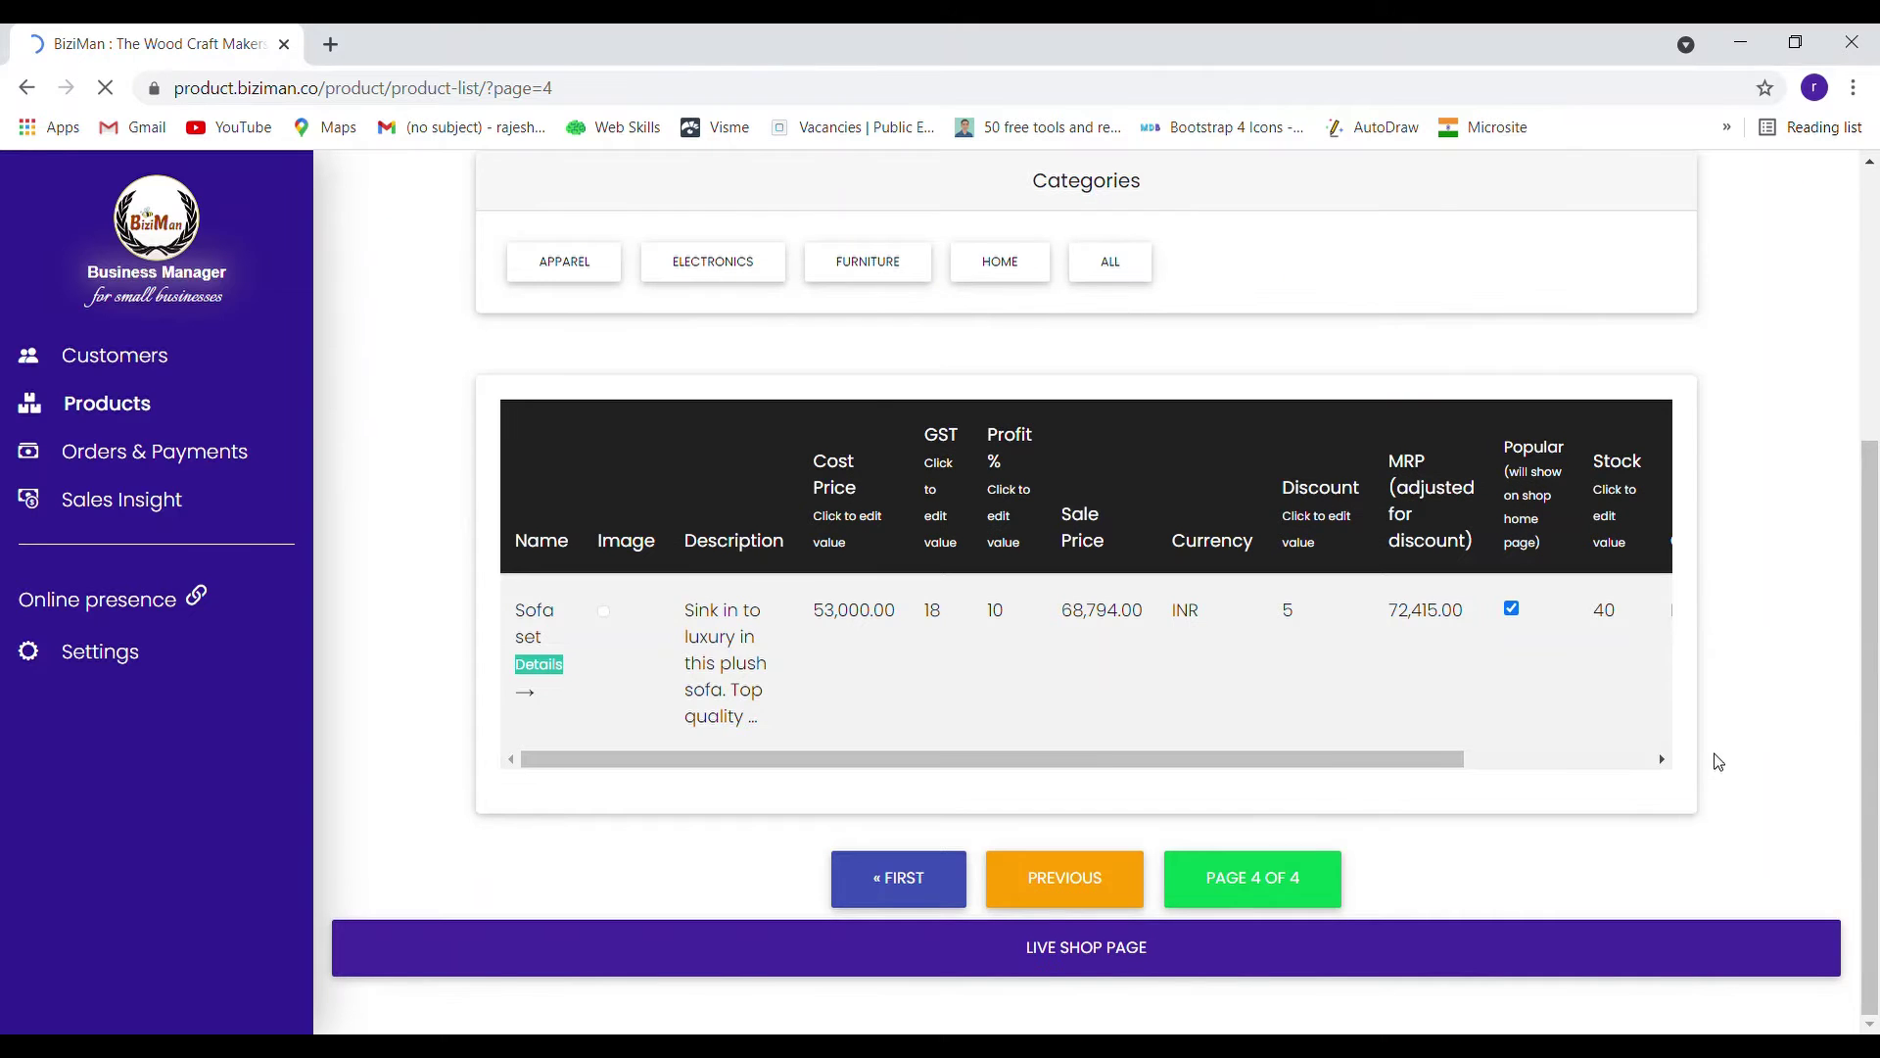
scroll(1718, 762, "up", 3)
scroll(1717, 762, "up", 1)
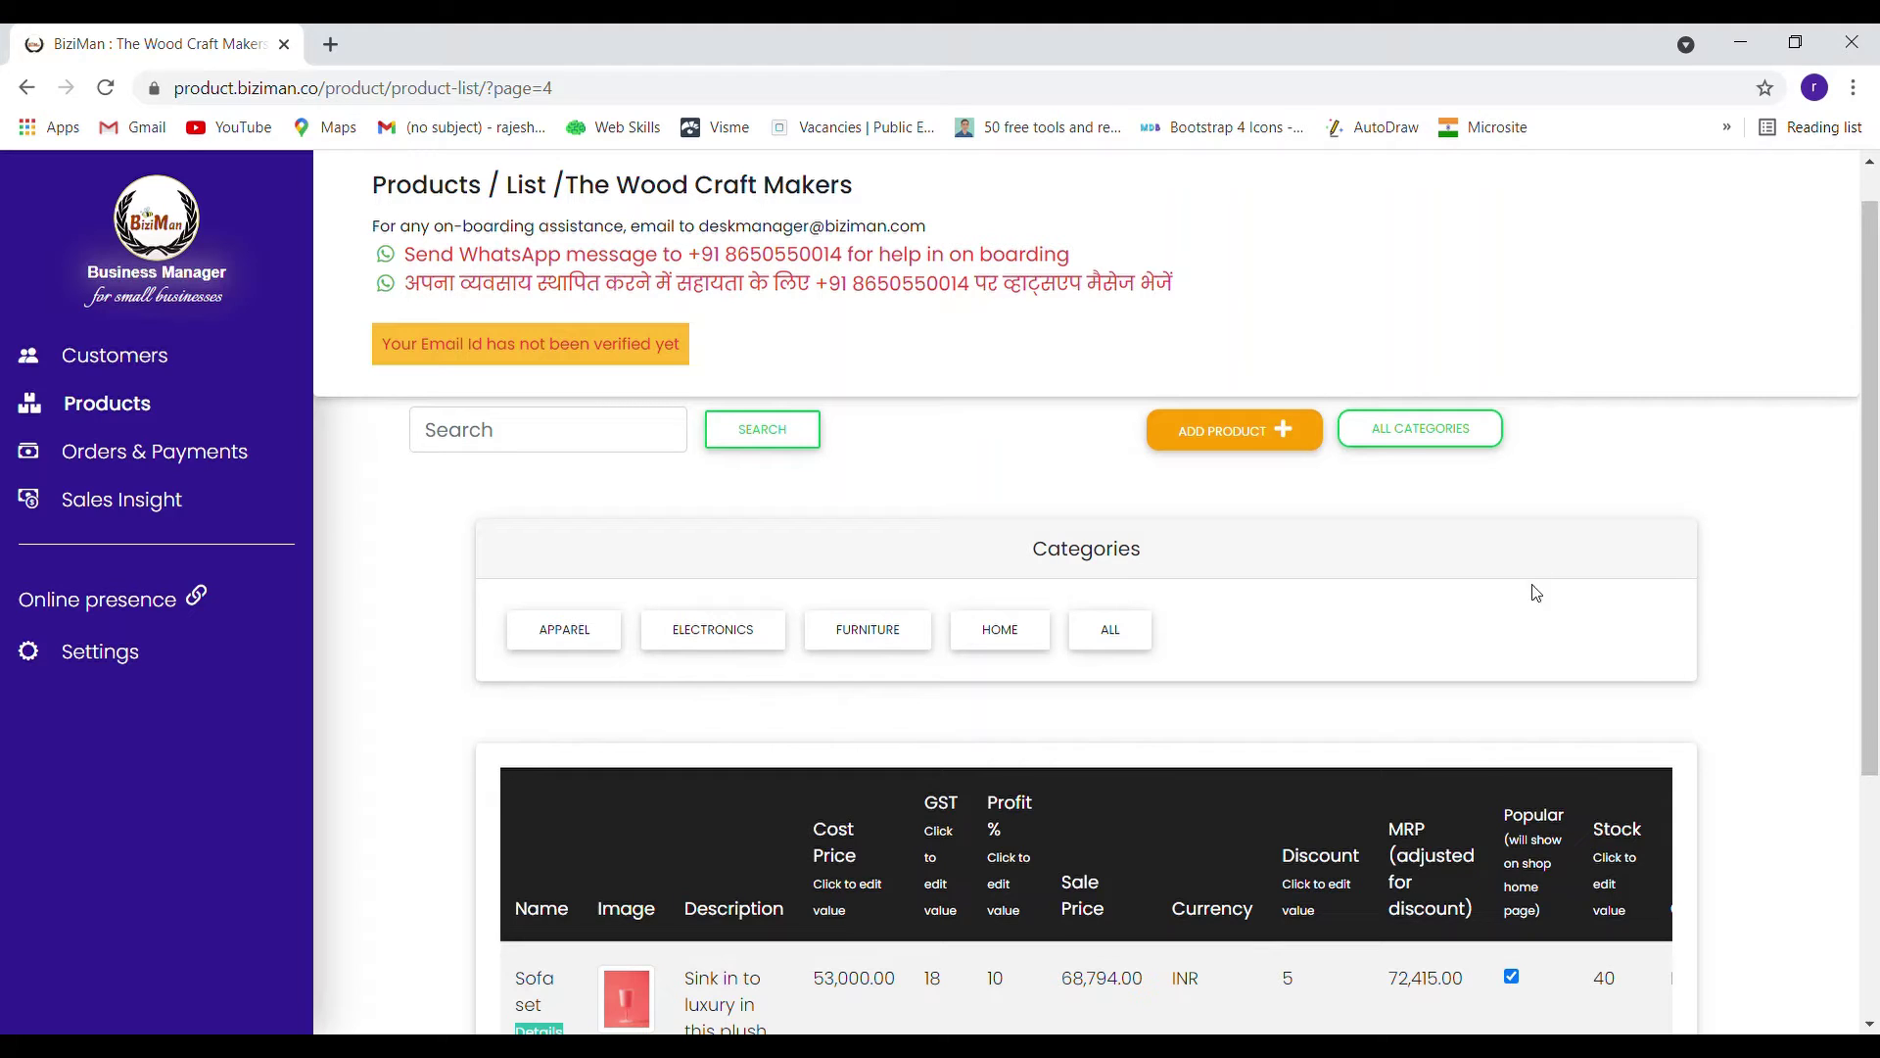
Add a category named 'stell utensils' with Sale Discount 10 and save it
left_click(1407, 442)
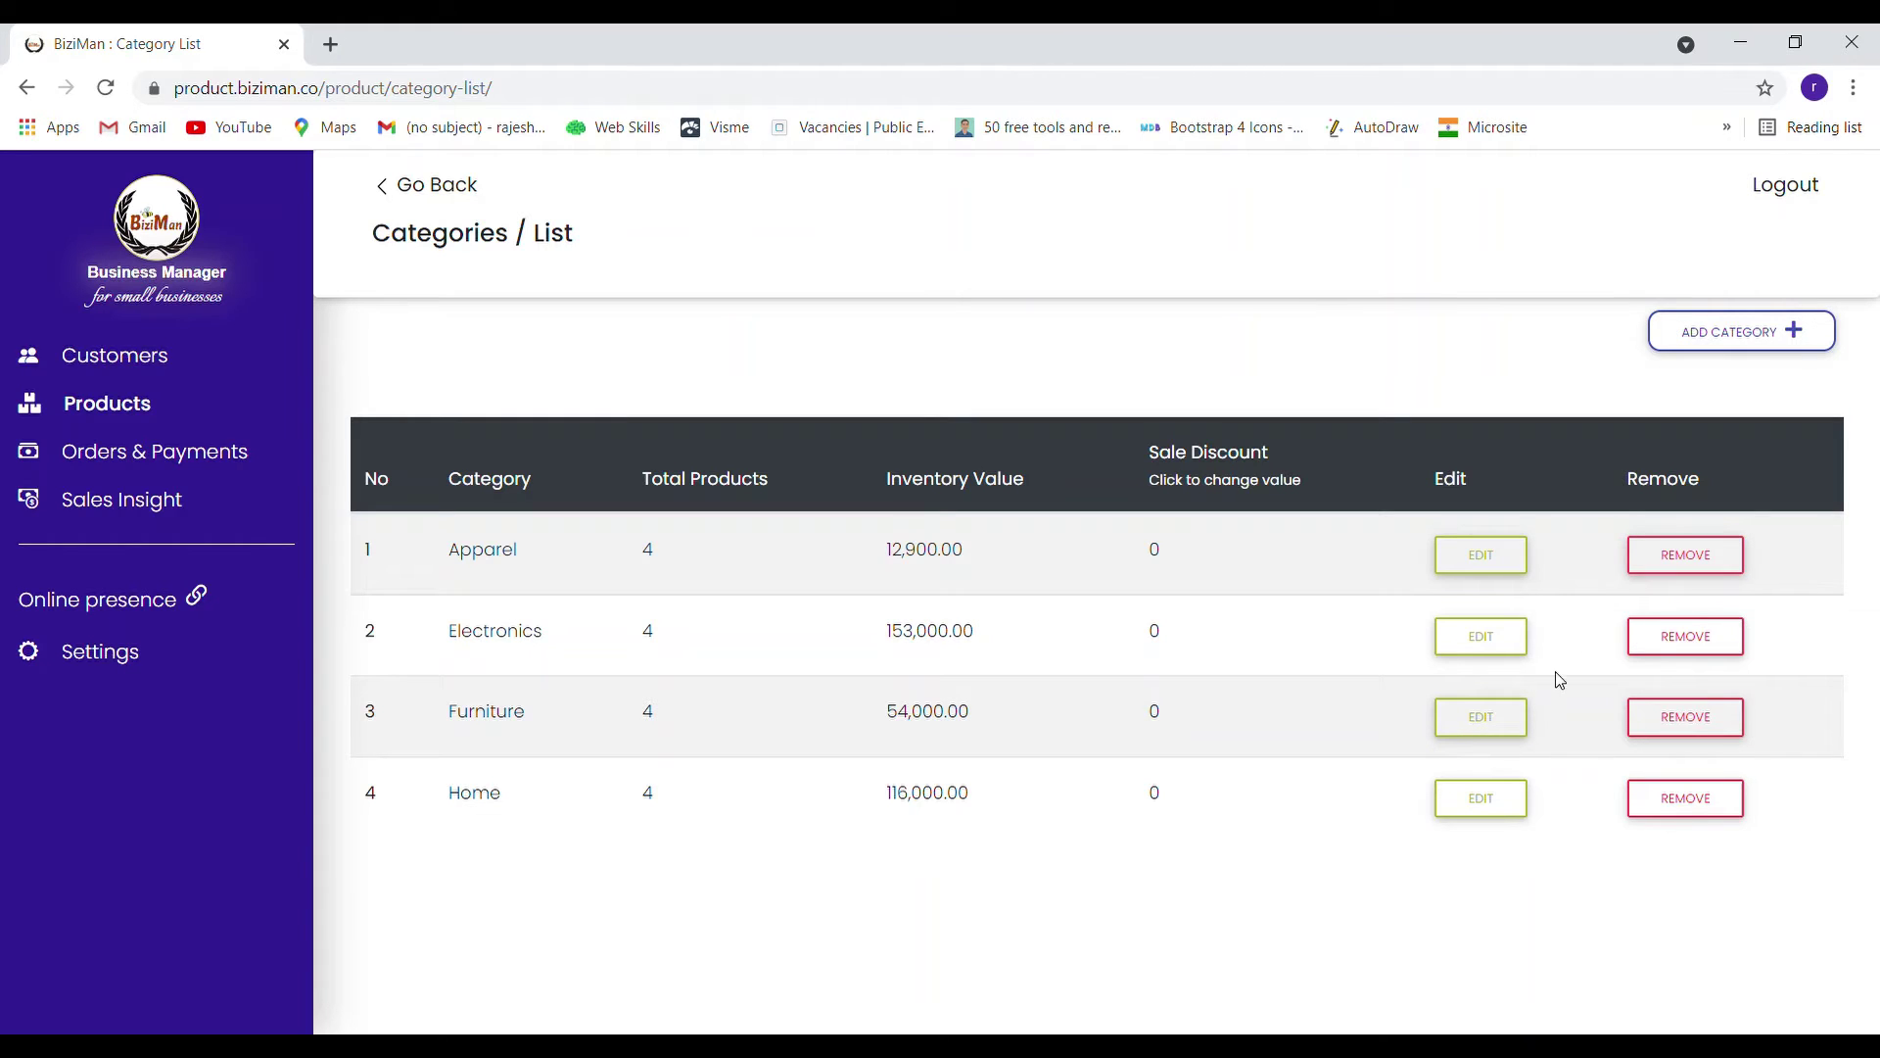
left_click(1731, 348)
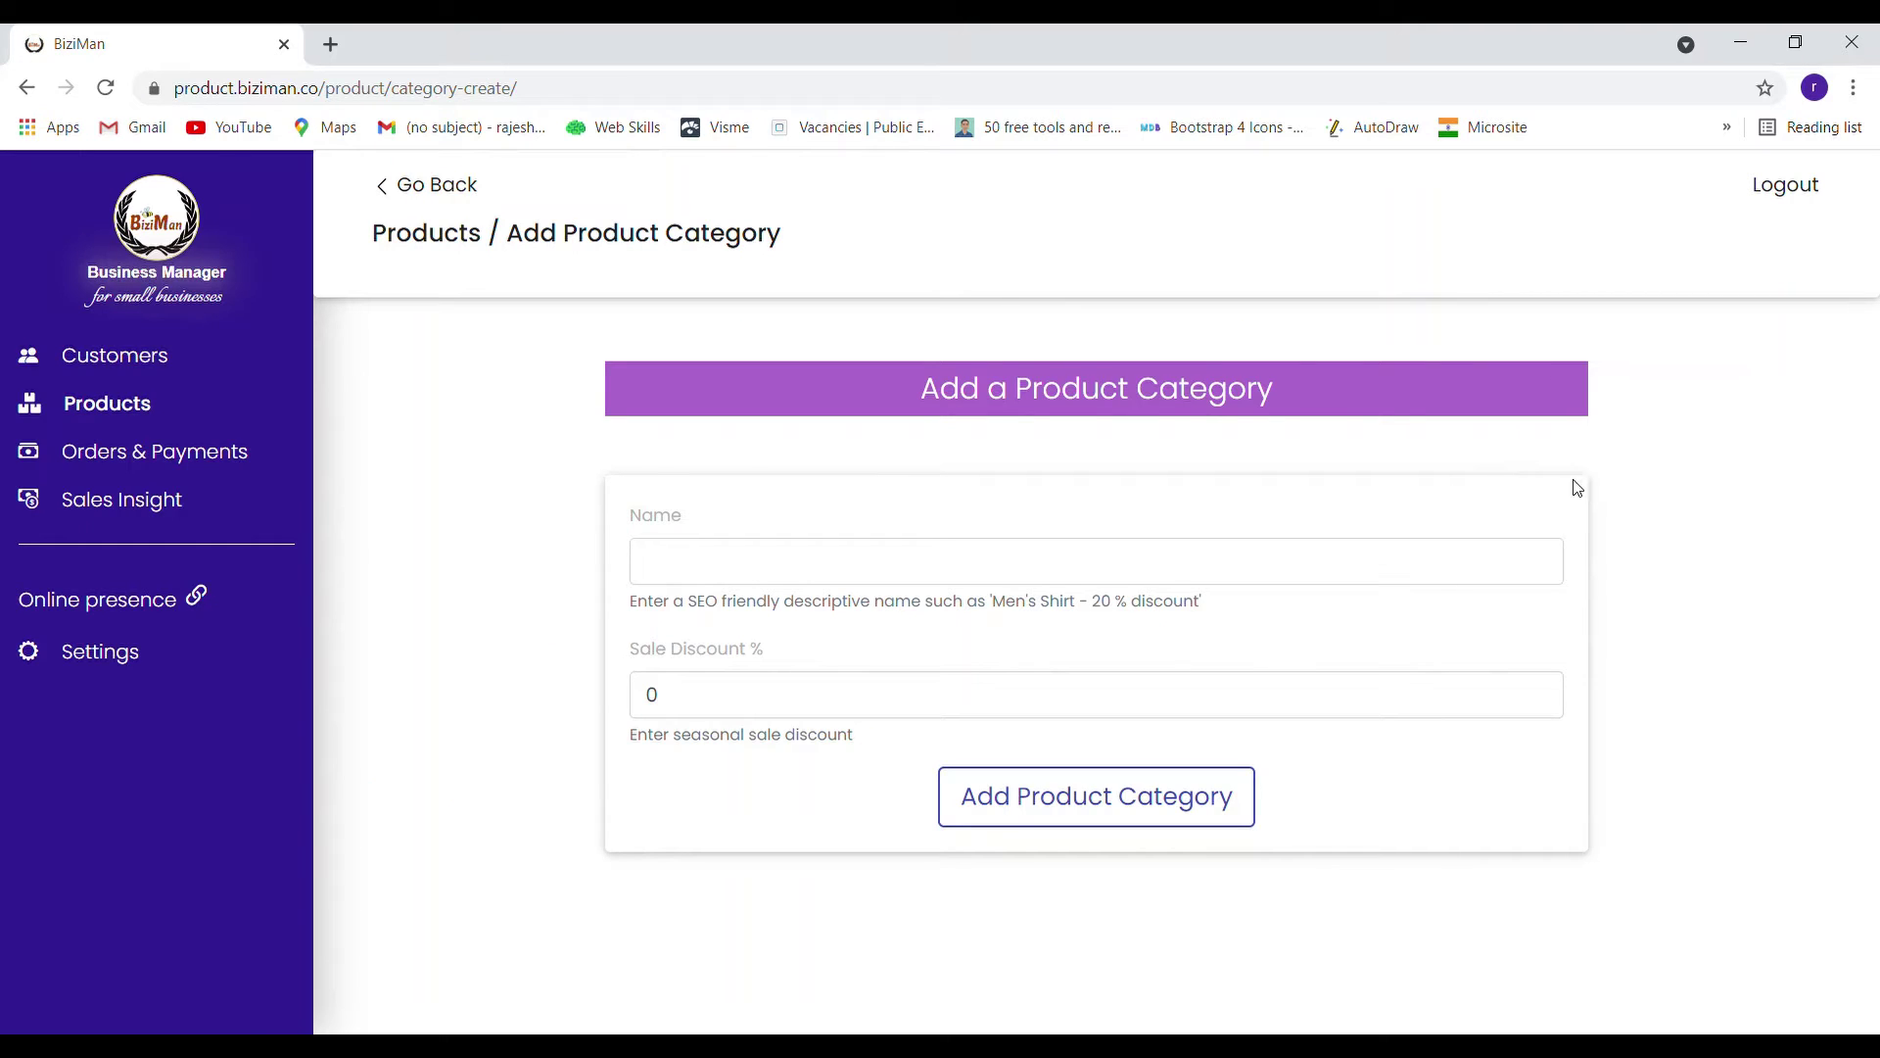
left_click(1130, 566)
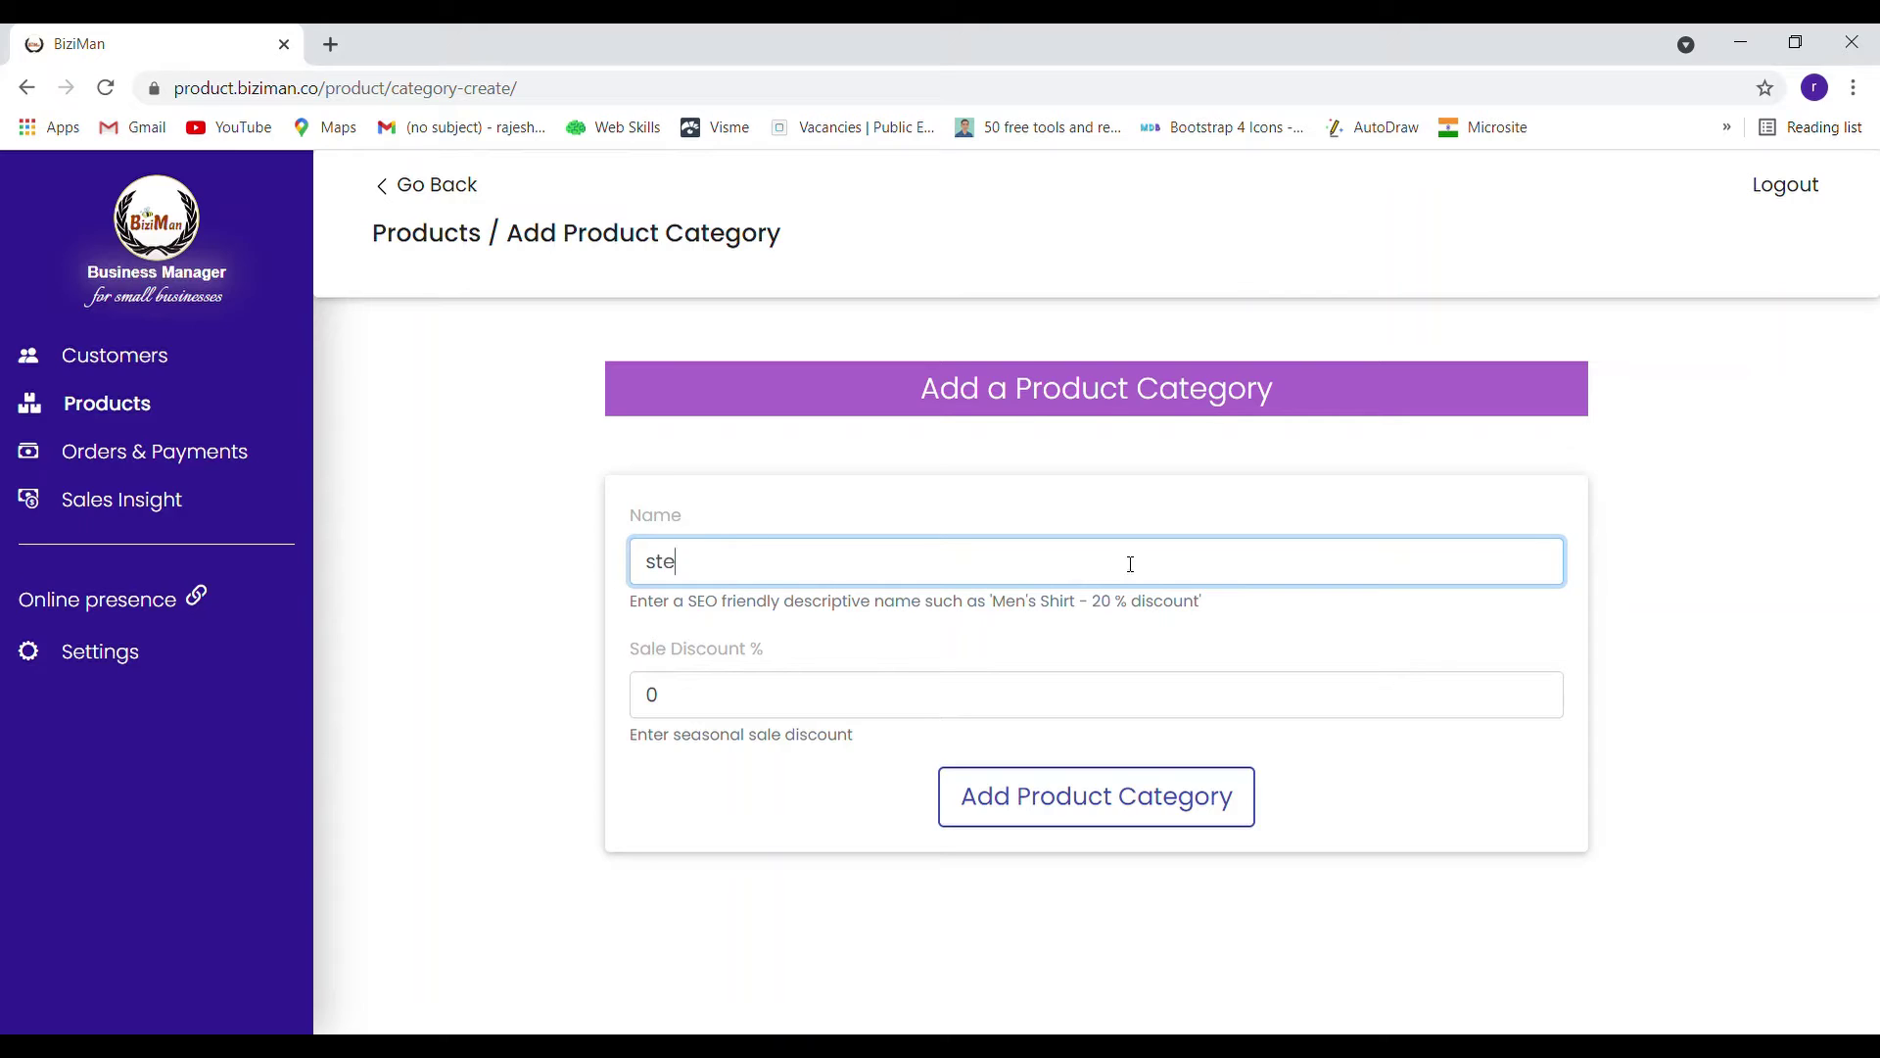
type("stell utensils")
left_click(702, 710)
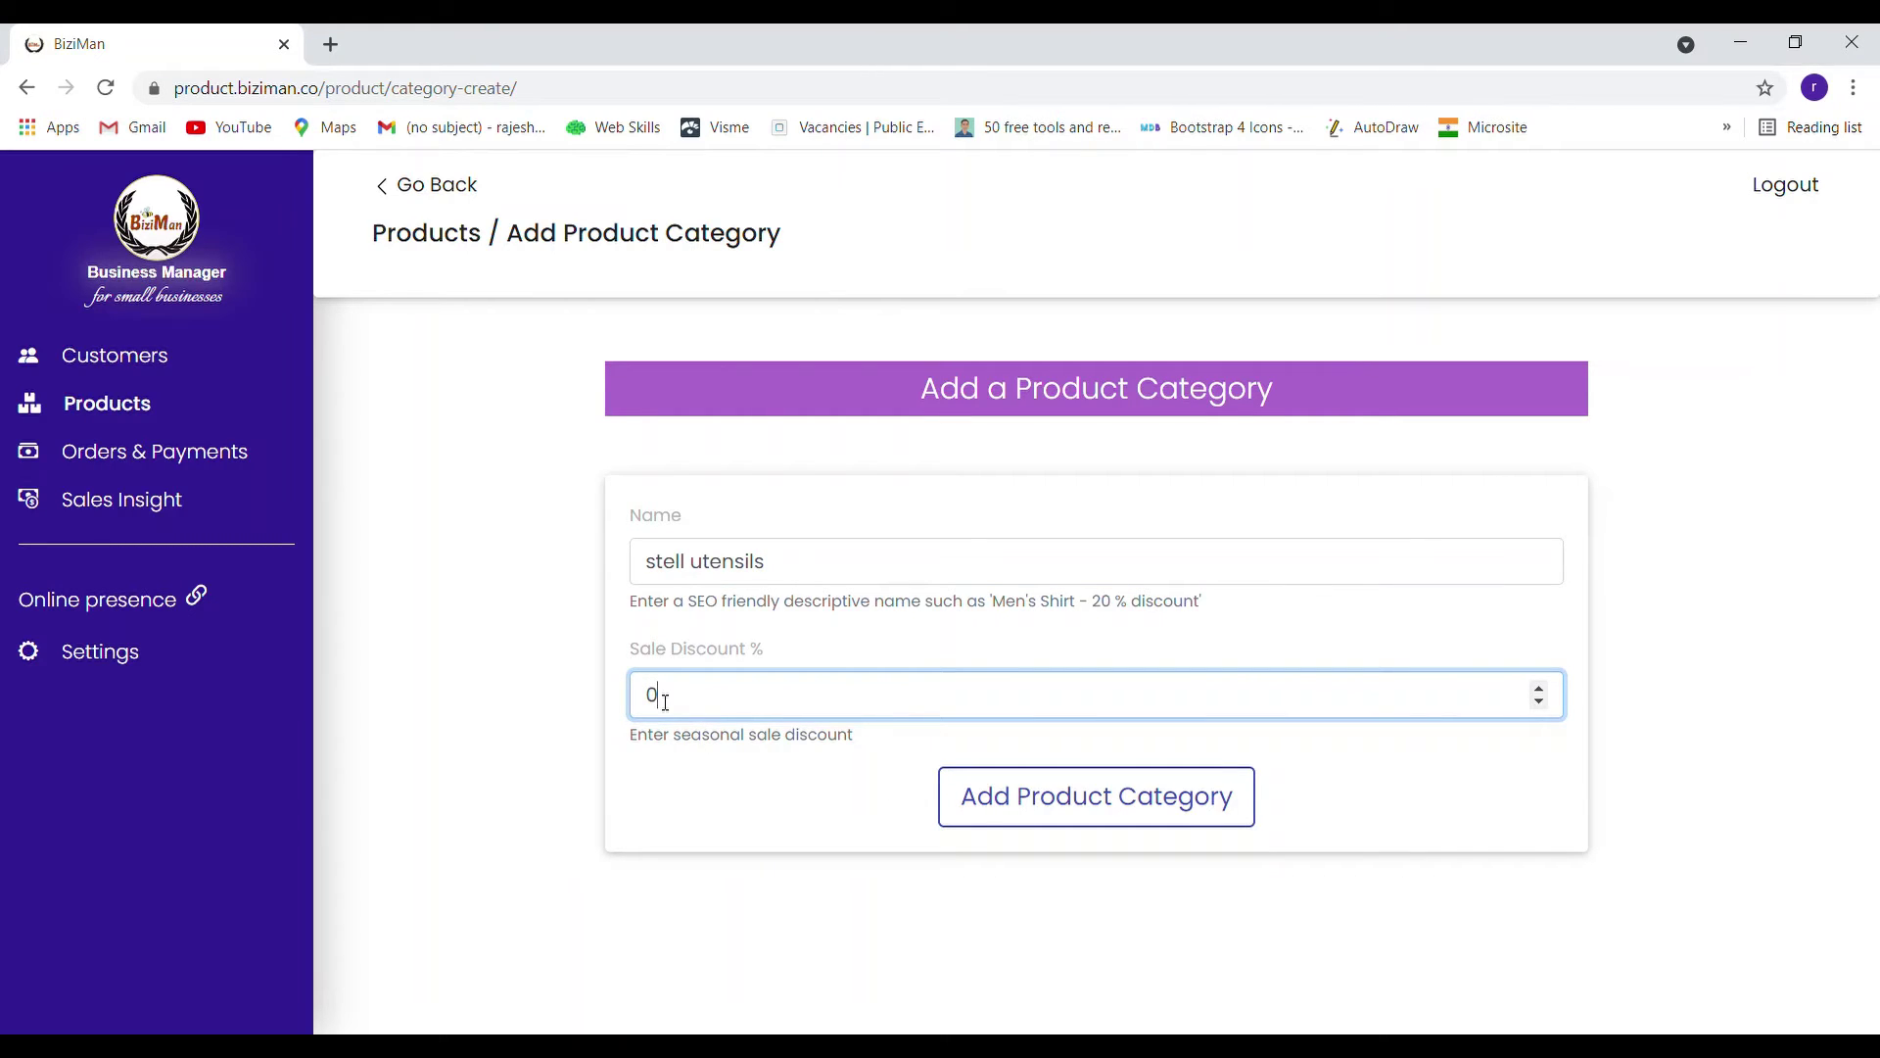
double_click(658, 700)
type("10")
left_click(1068, 812)
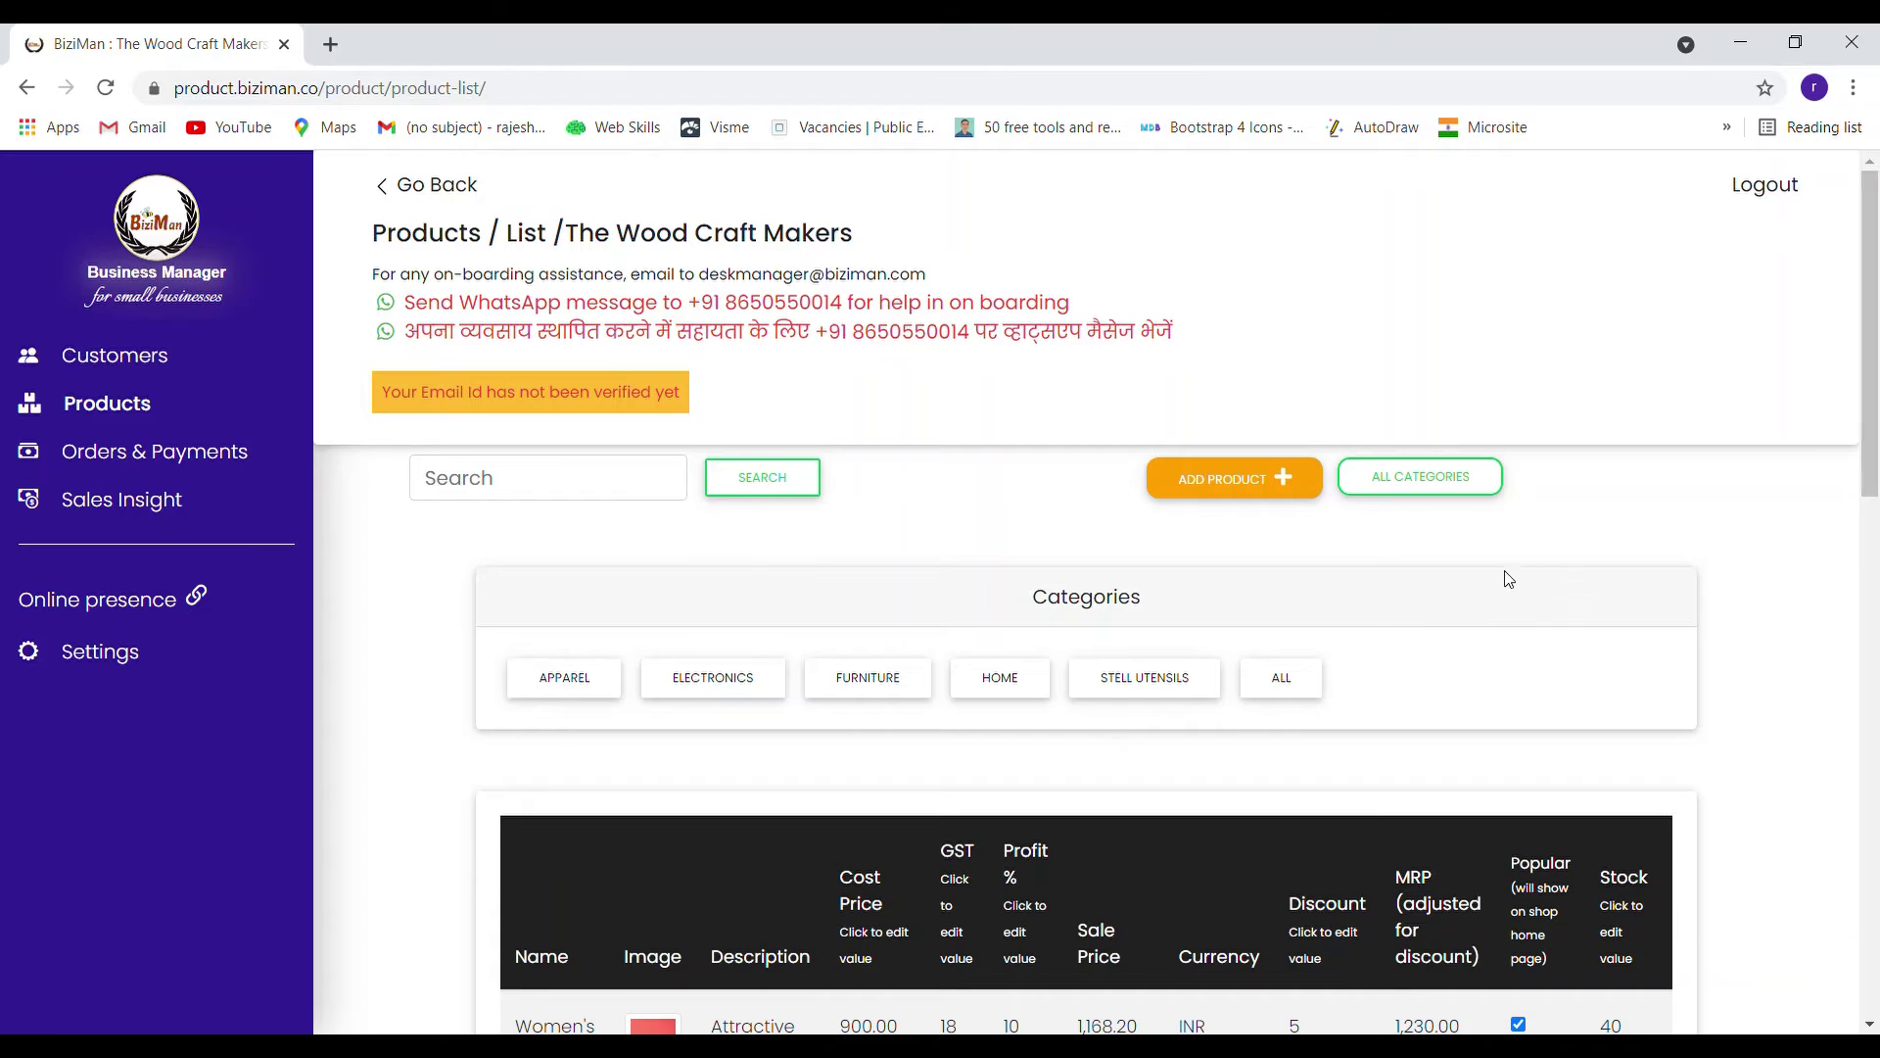
scroll(1518, 554, "down", 3)
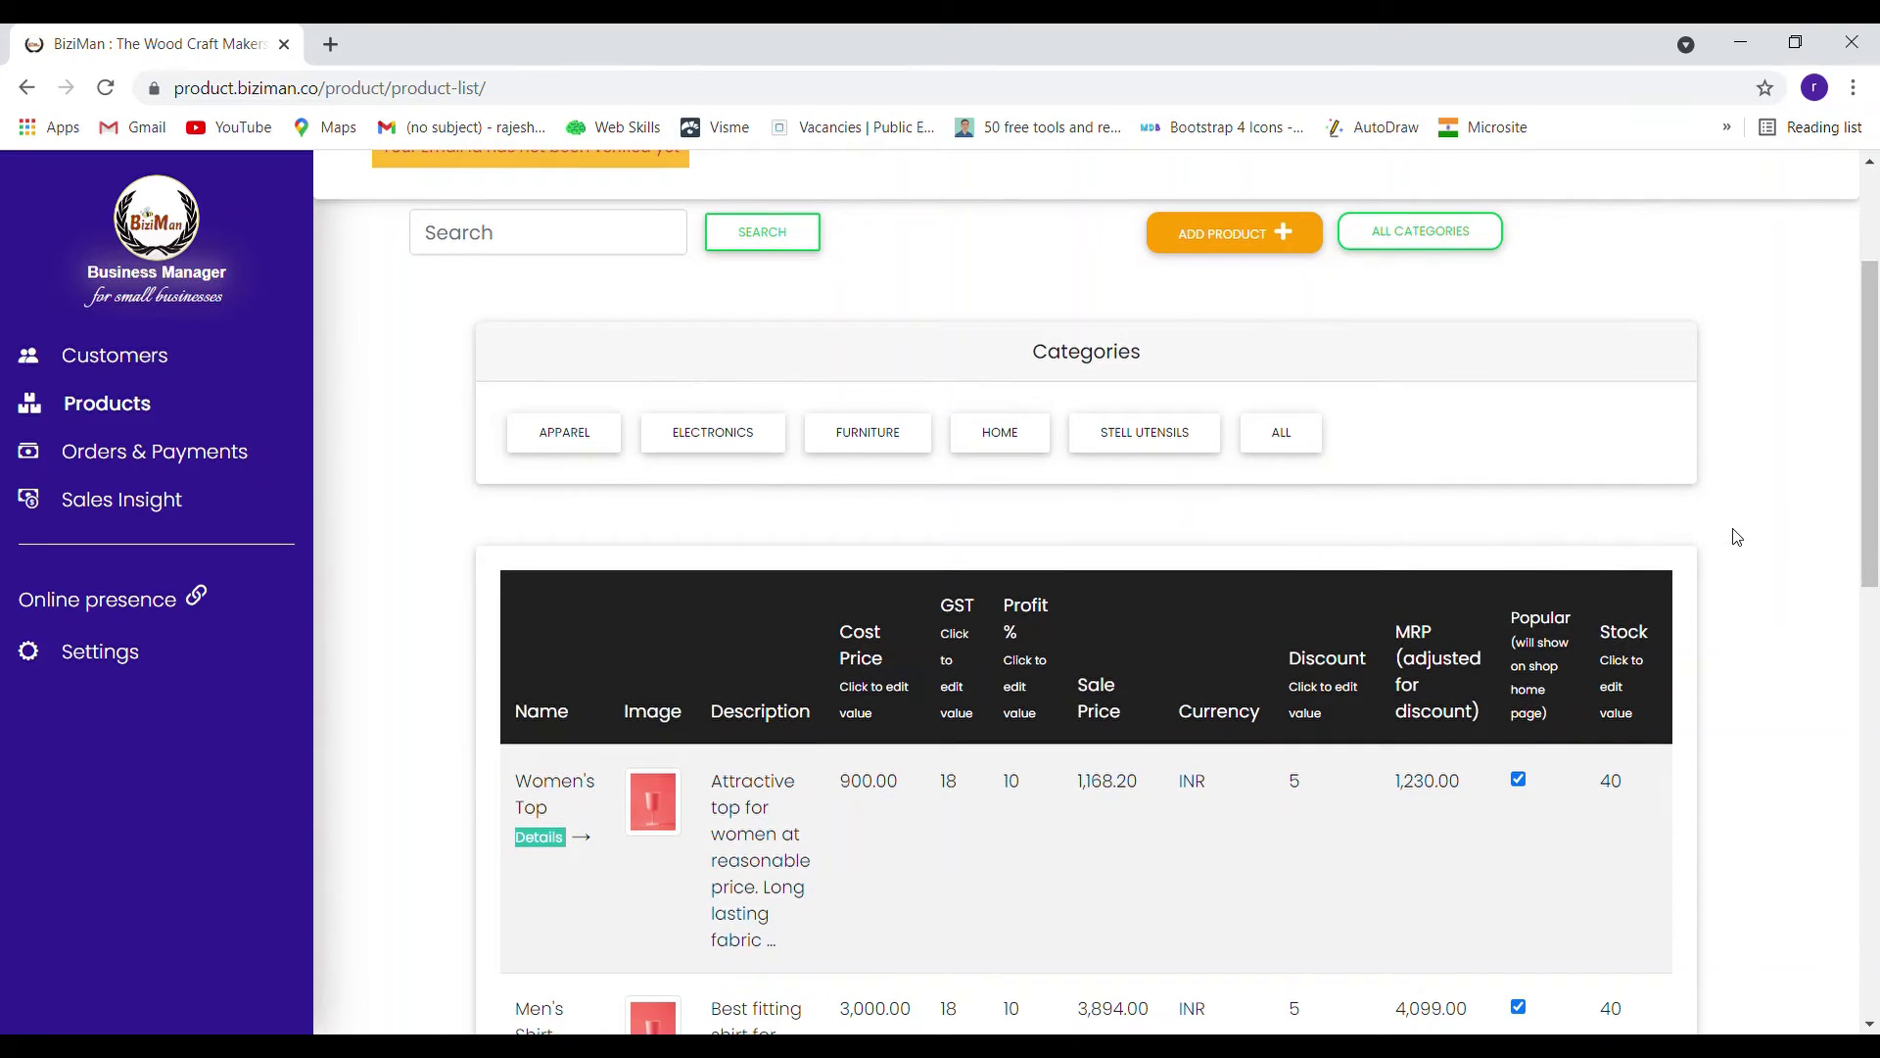
scroll(1729, 535, "down", 3)
scroll(1733, 535, "up", 3)
left_click(1291, 237)
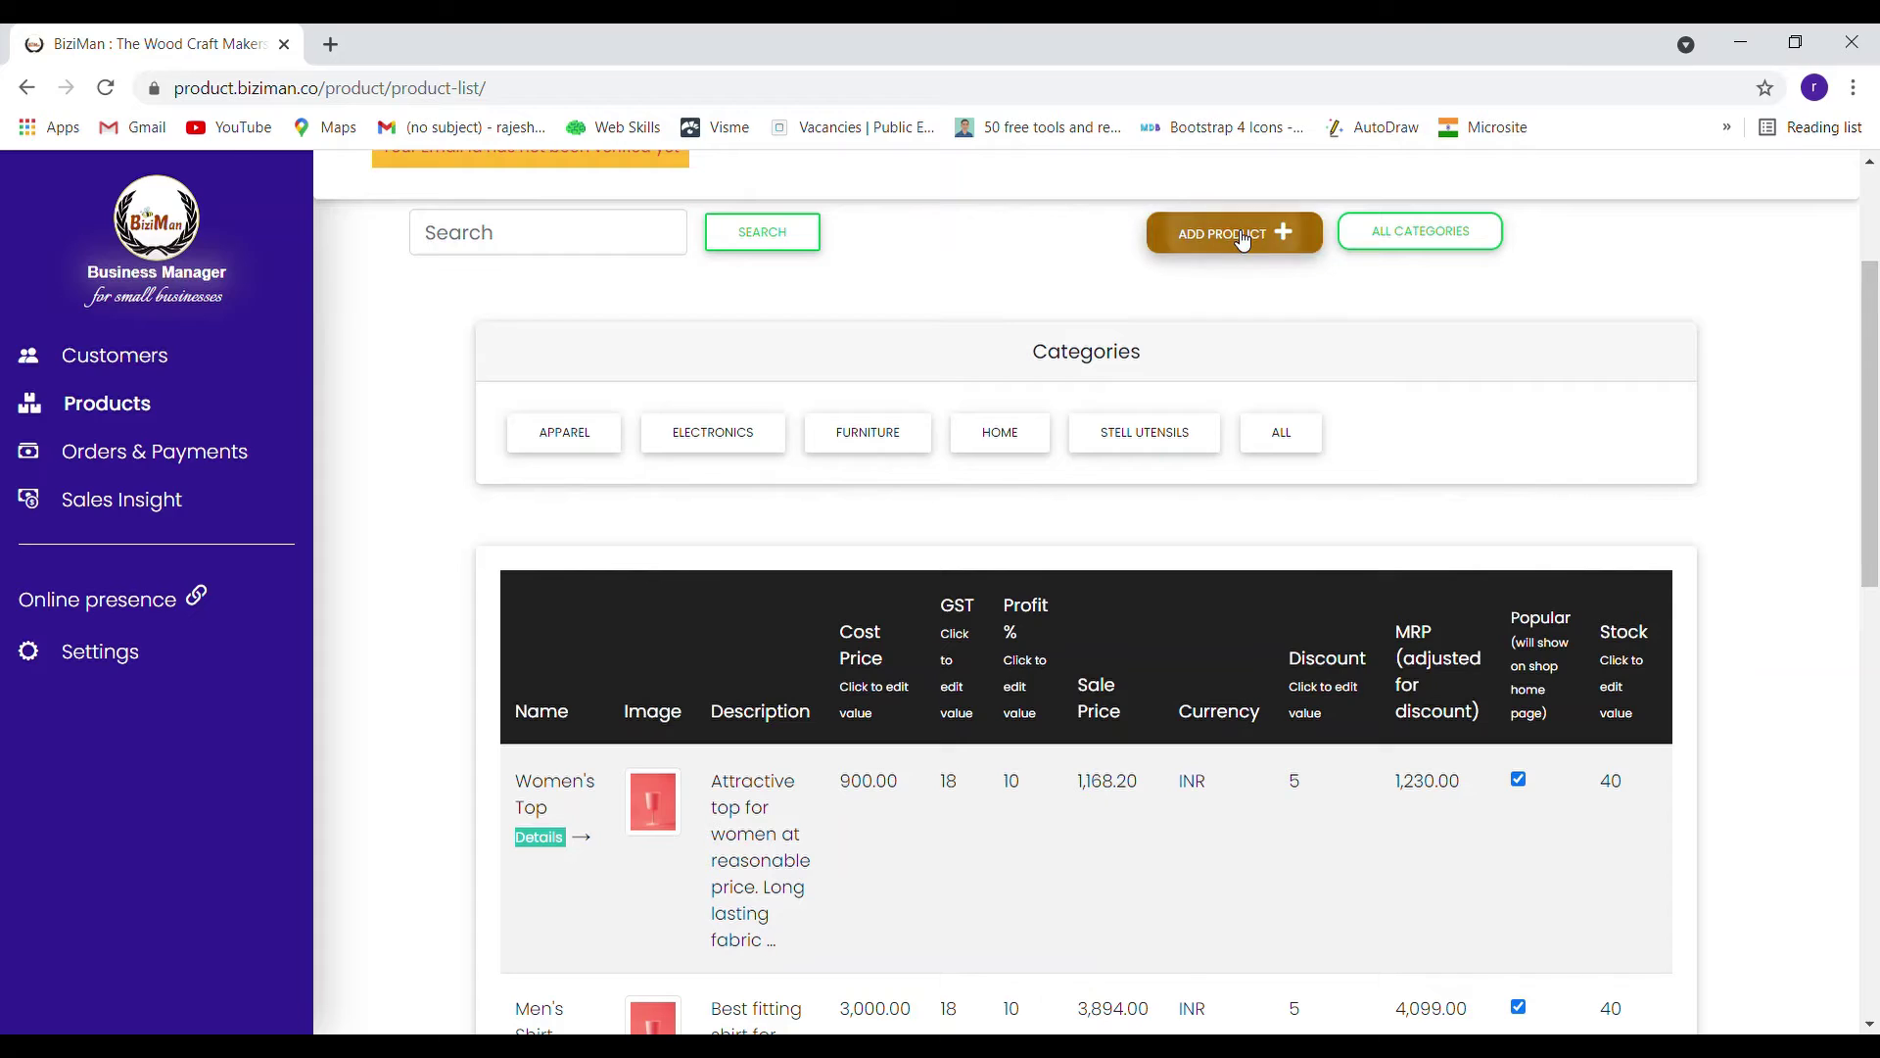
scroll(1441, 421, "down", 3)
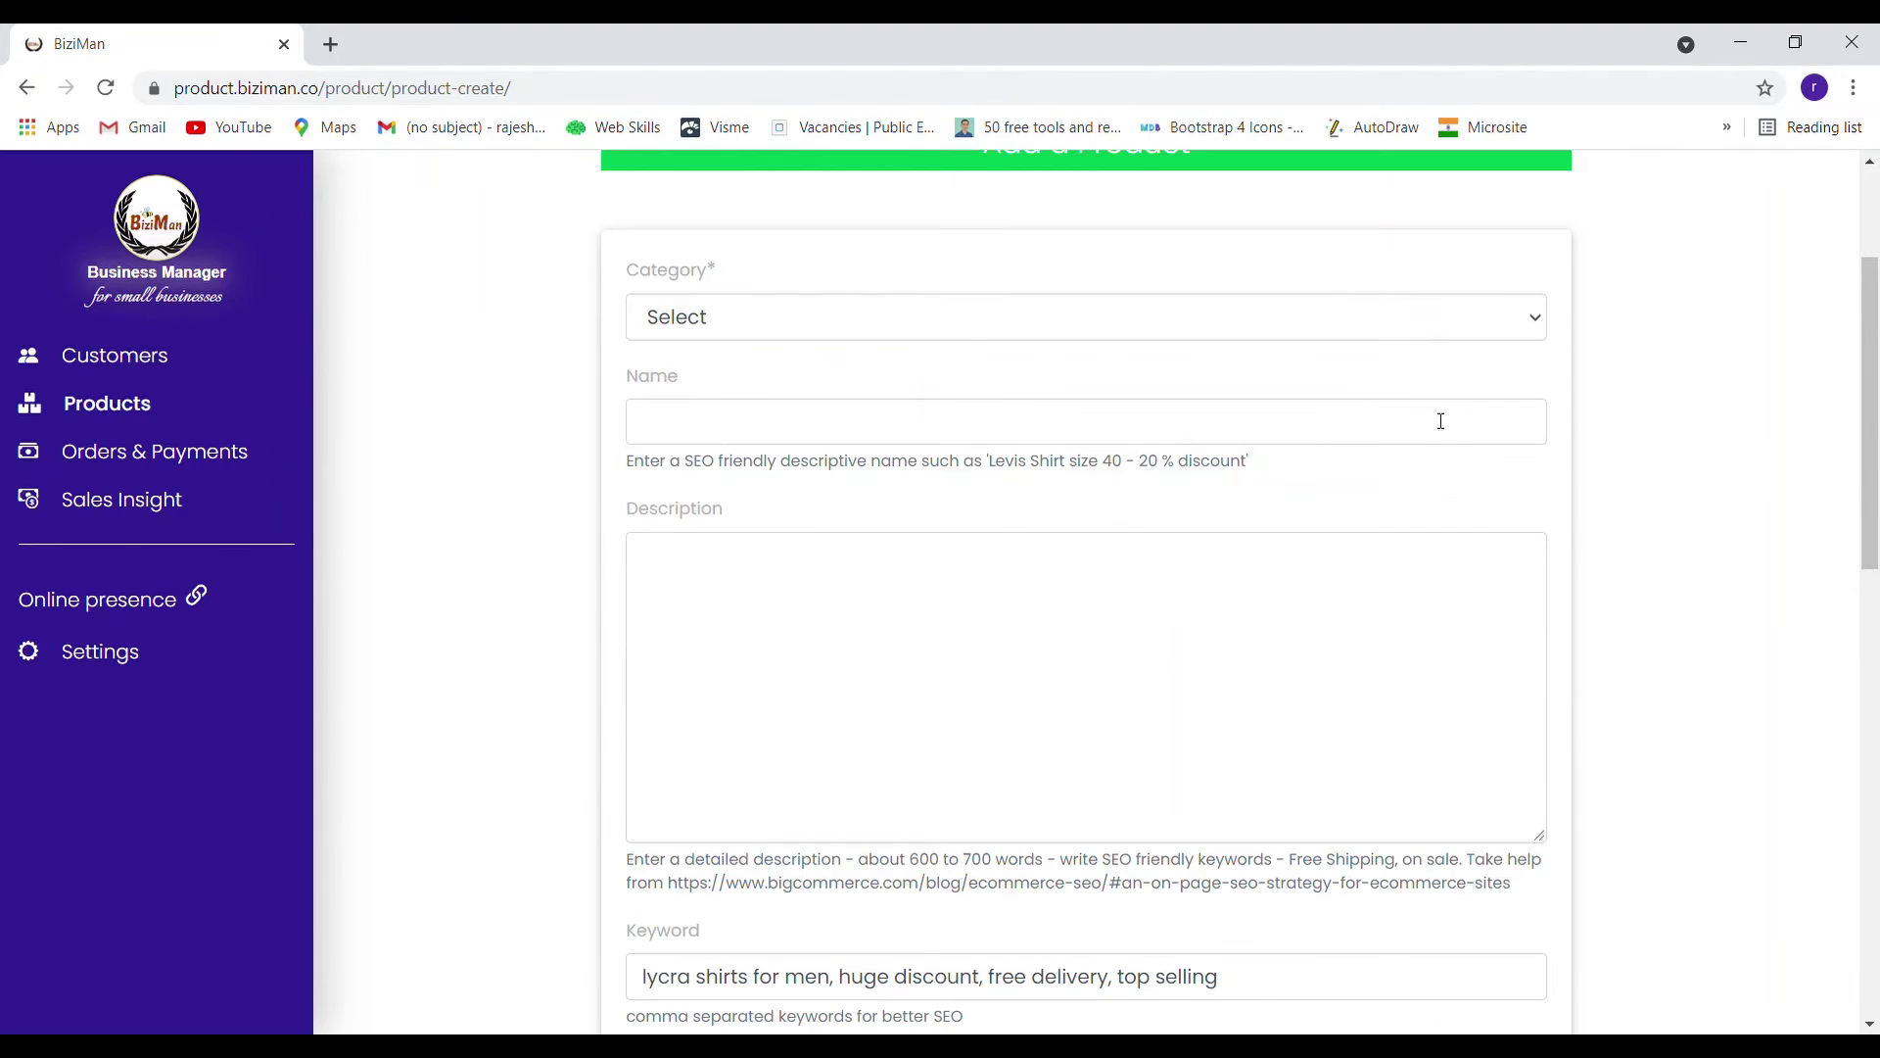
left_click(1420, 327)
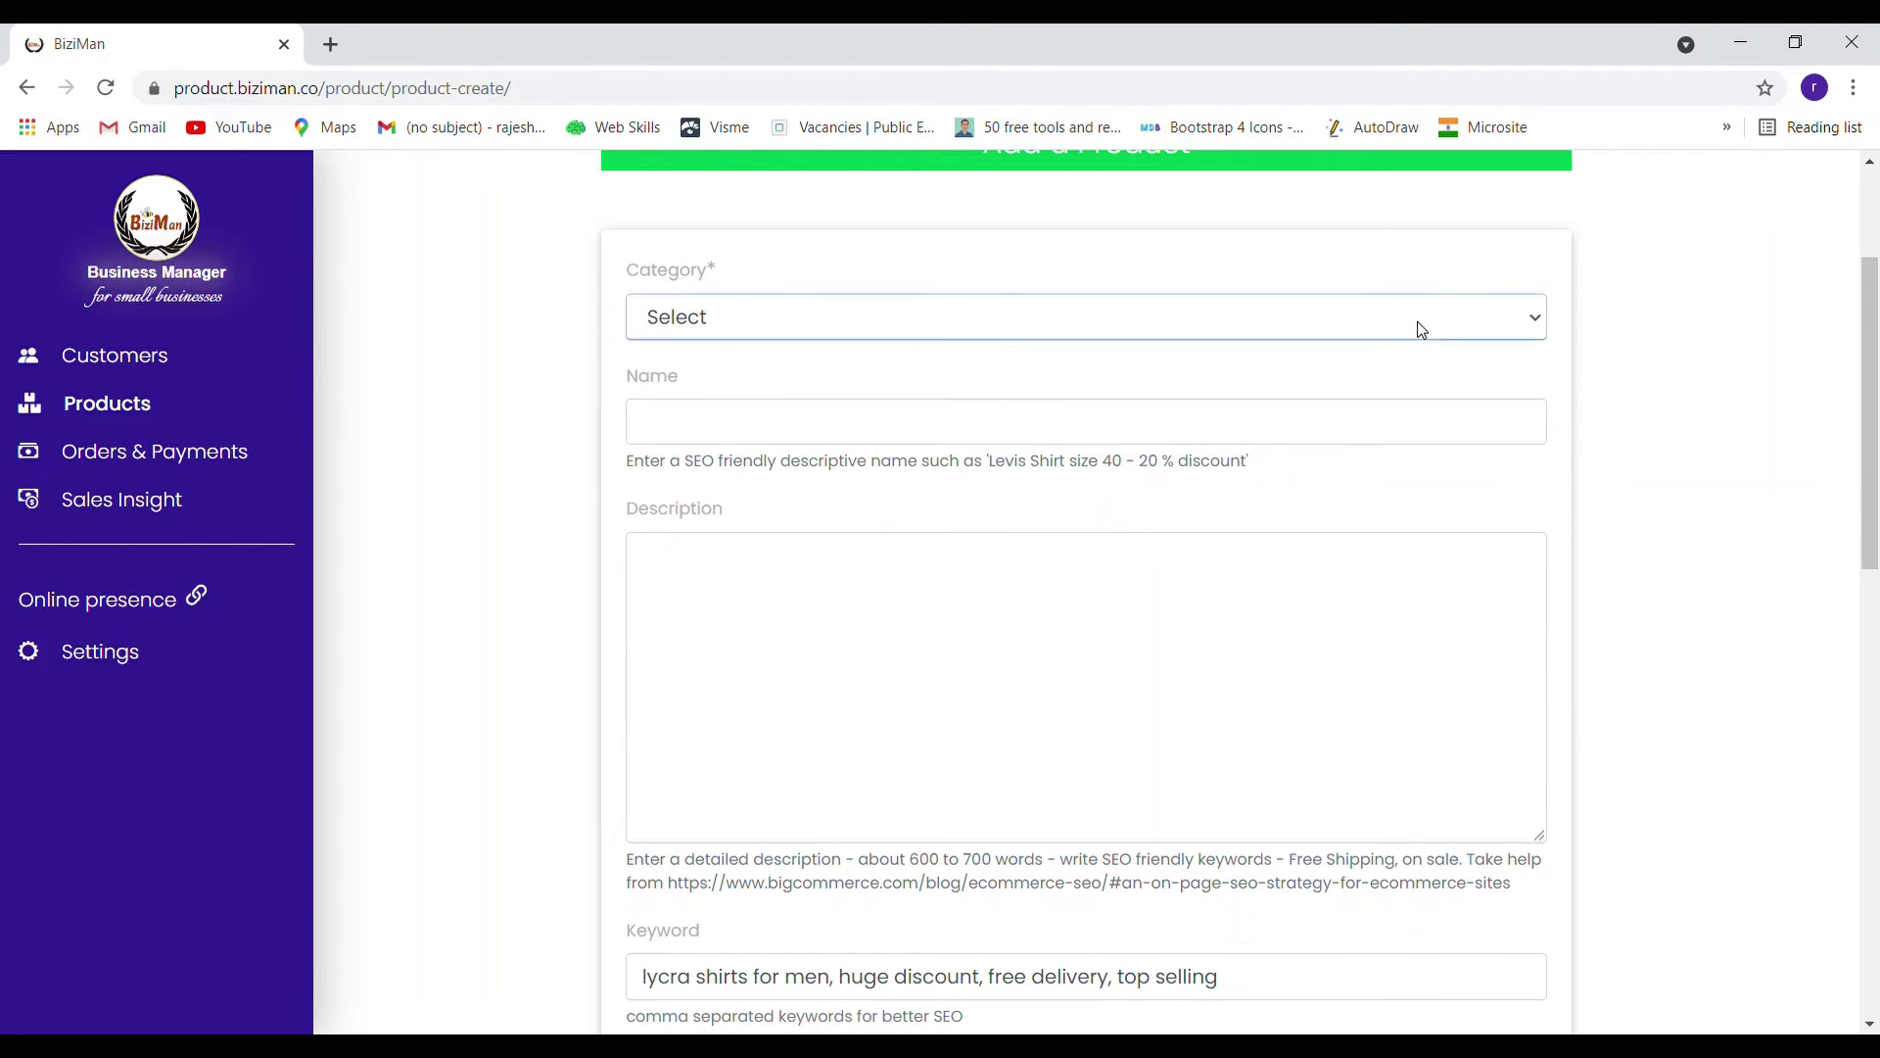
left_click(1355, 510)
scroll(1484, 480, "up", 3)
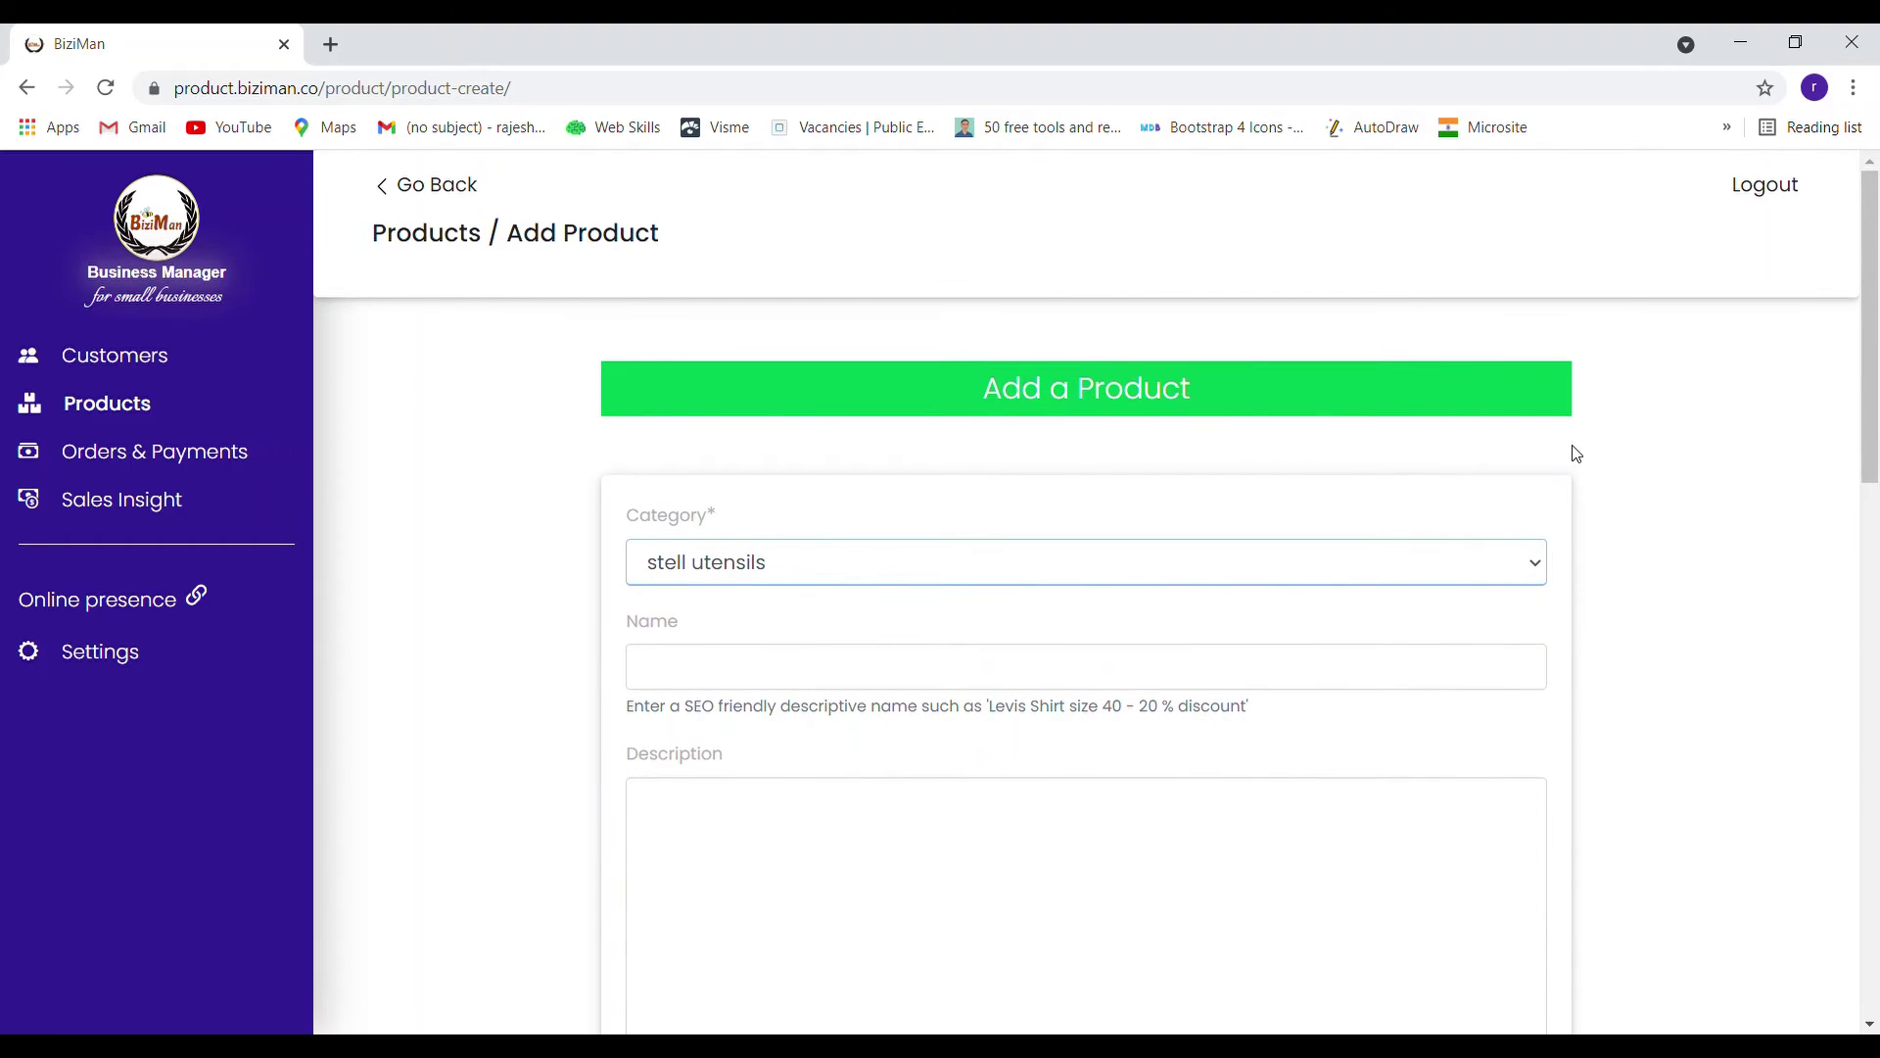
left_click(460, 187)
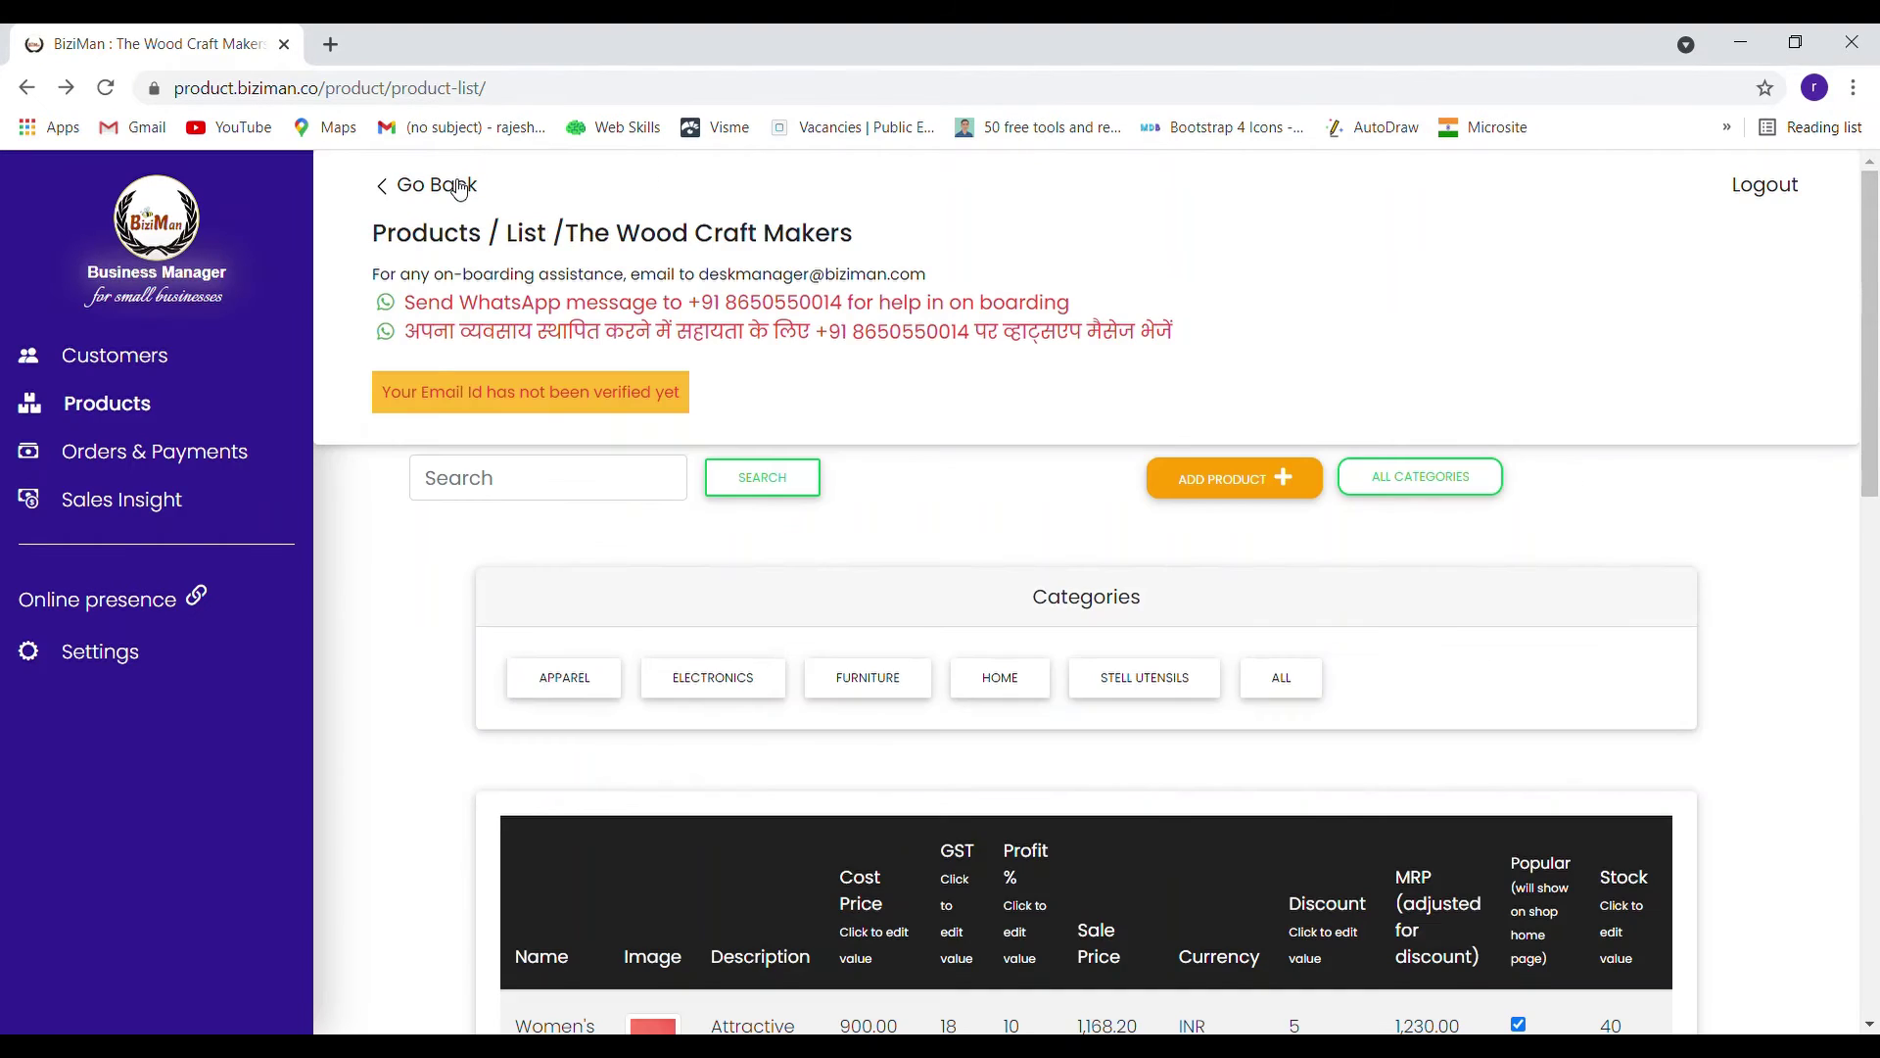
Edit the stell utensils category and correct its name to 'steel utensils'
left_click(1408, 479)
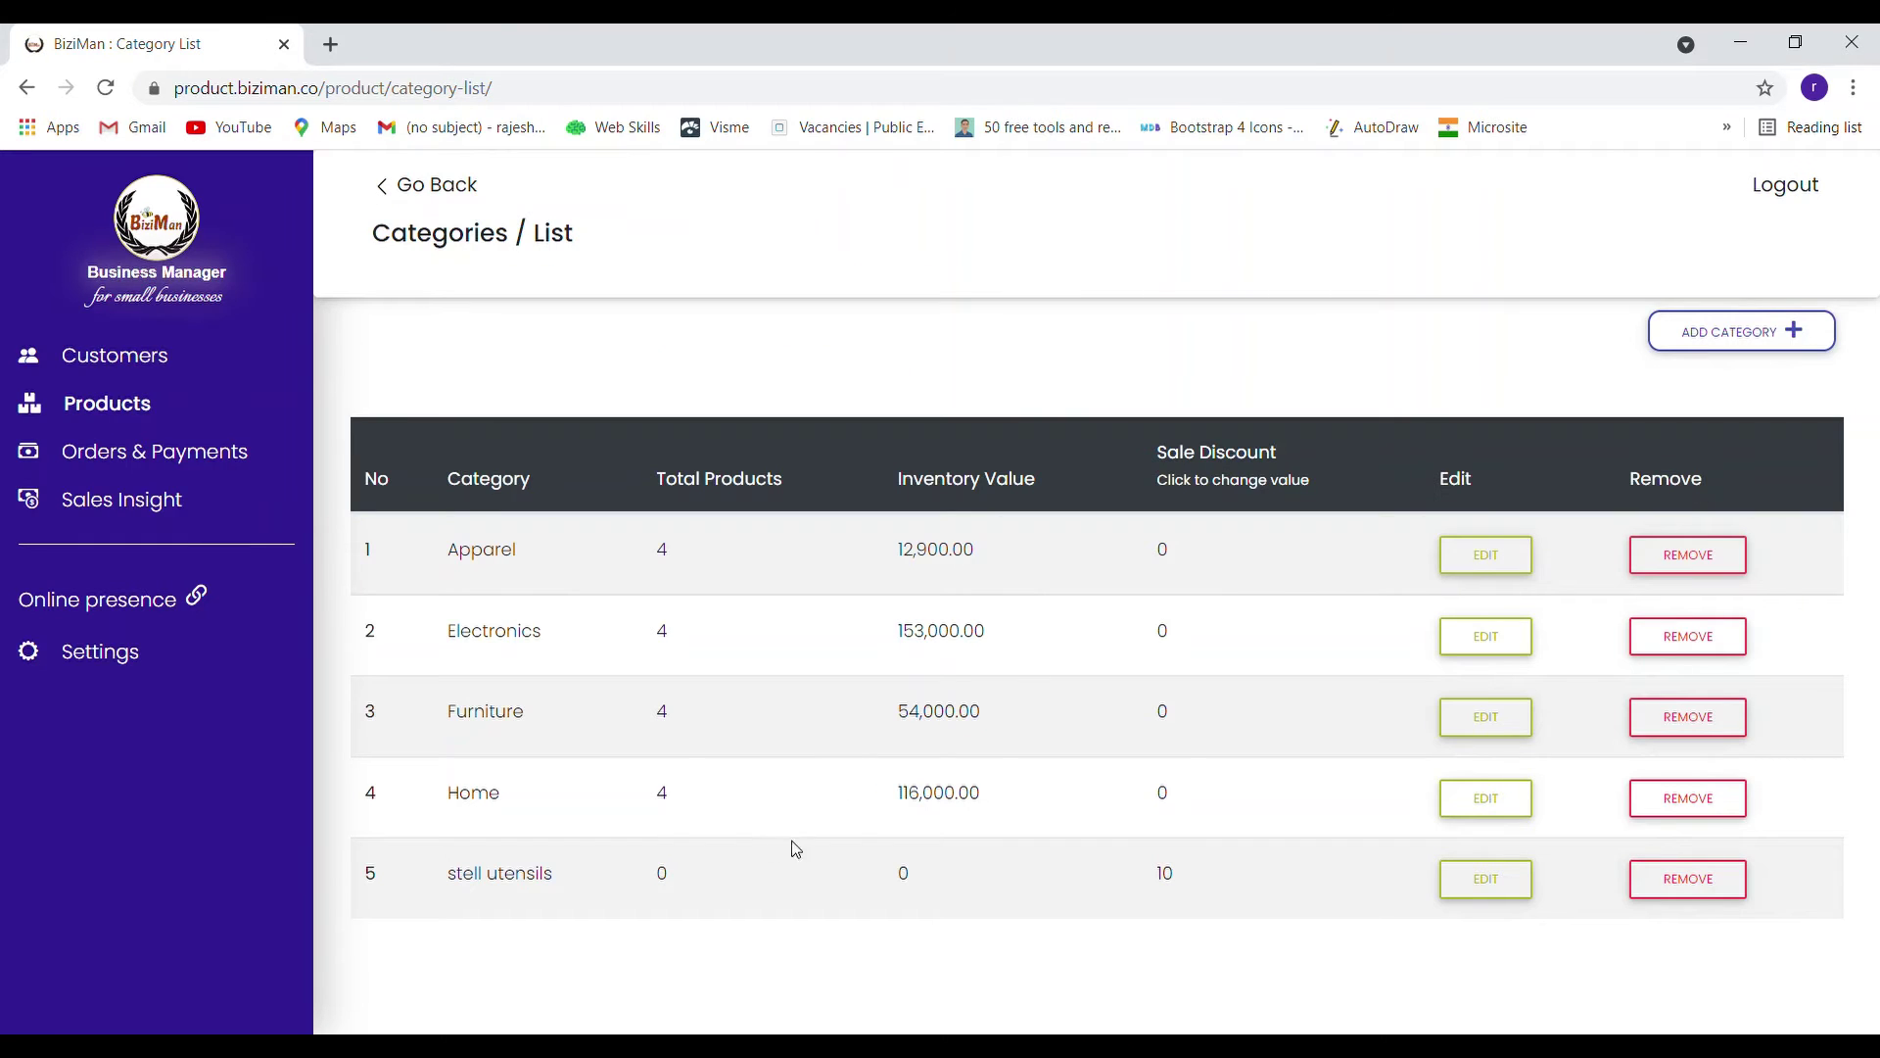
left_click(1485, 884)
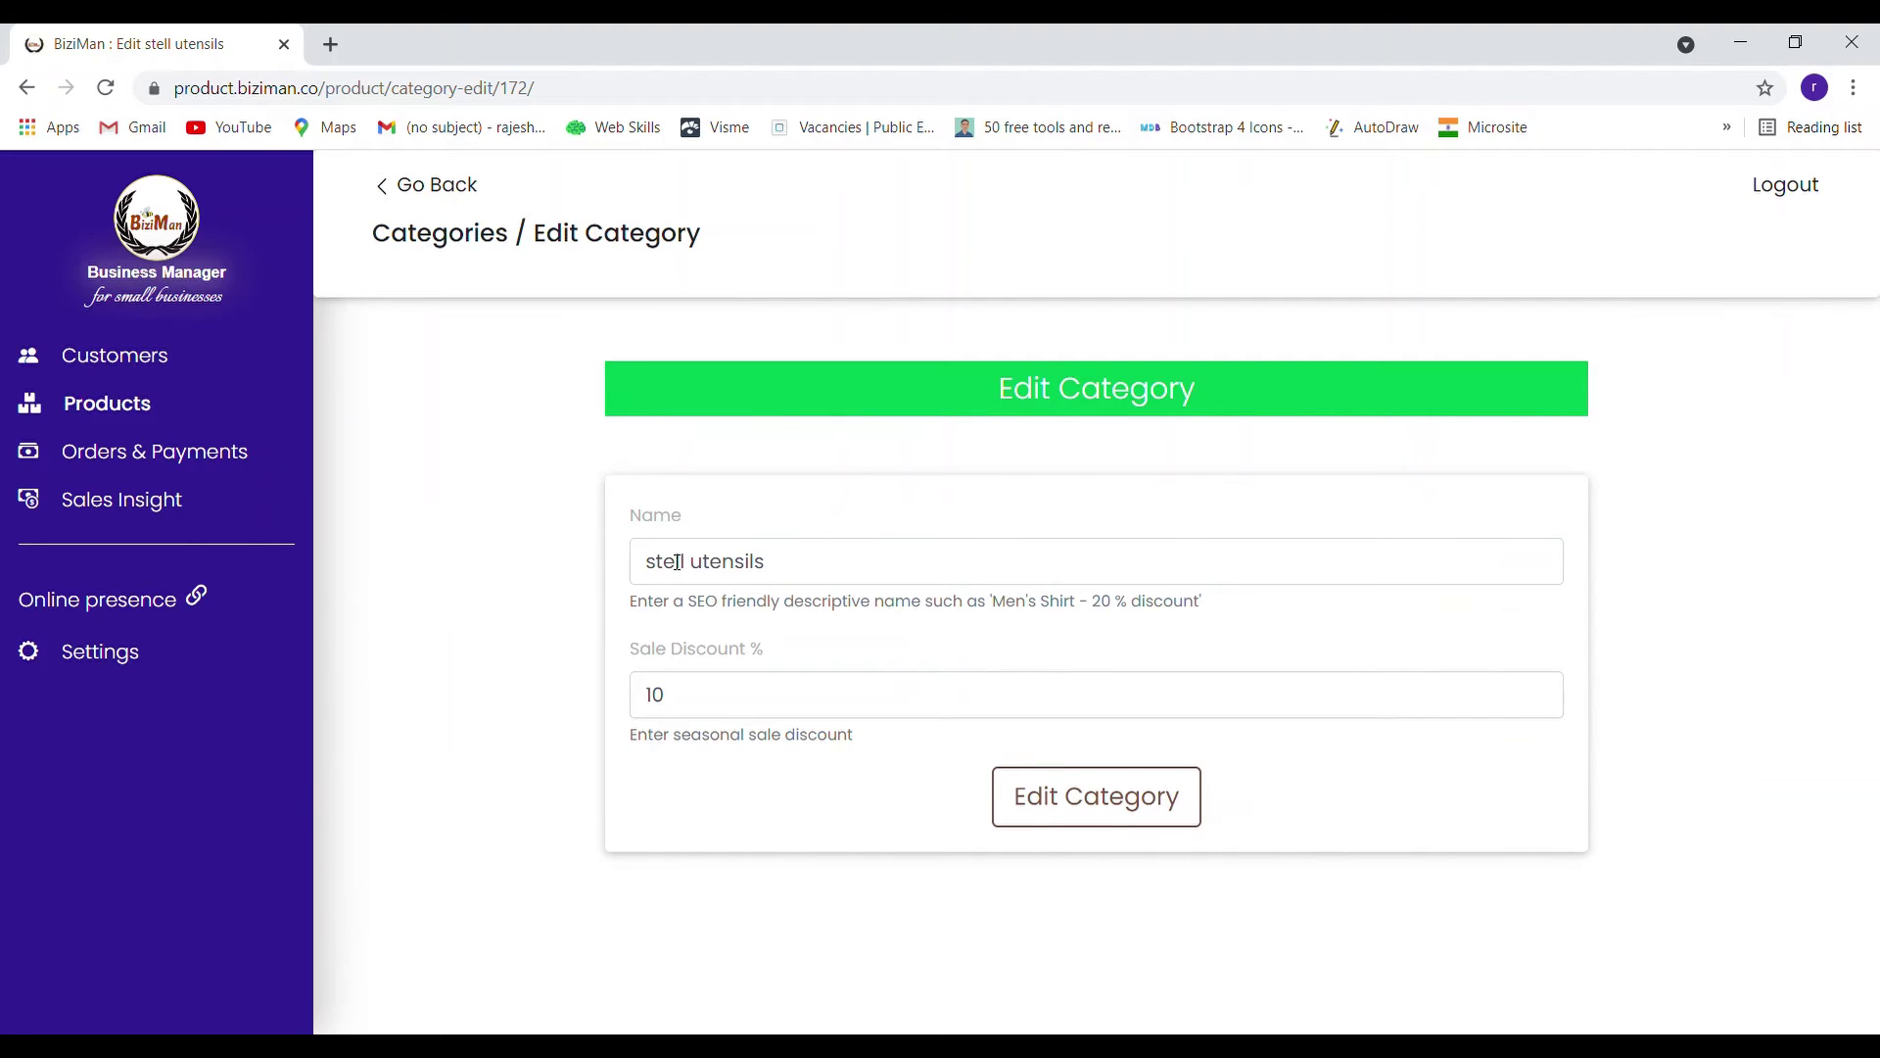
left_click(690, 565)
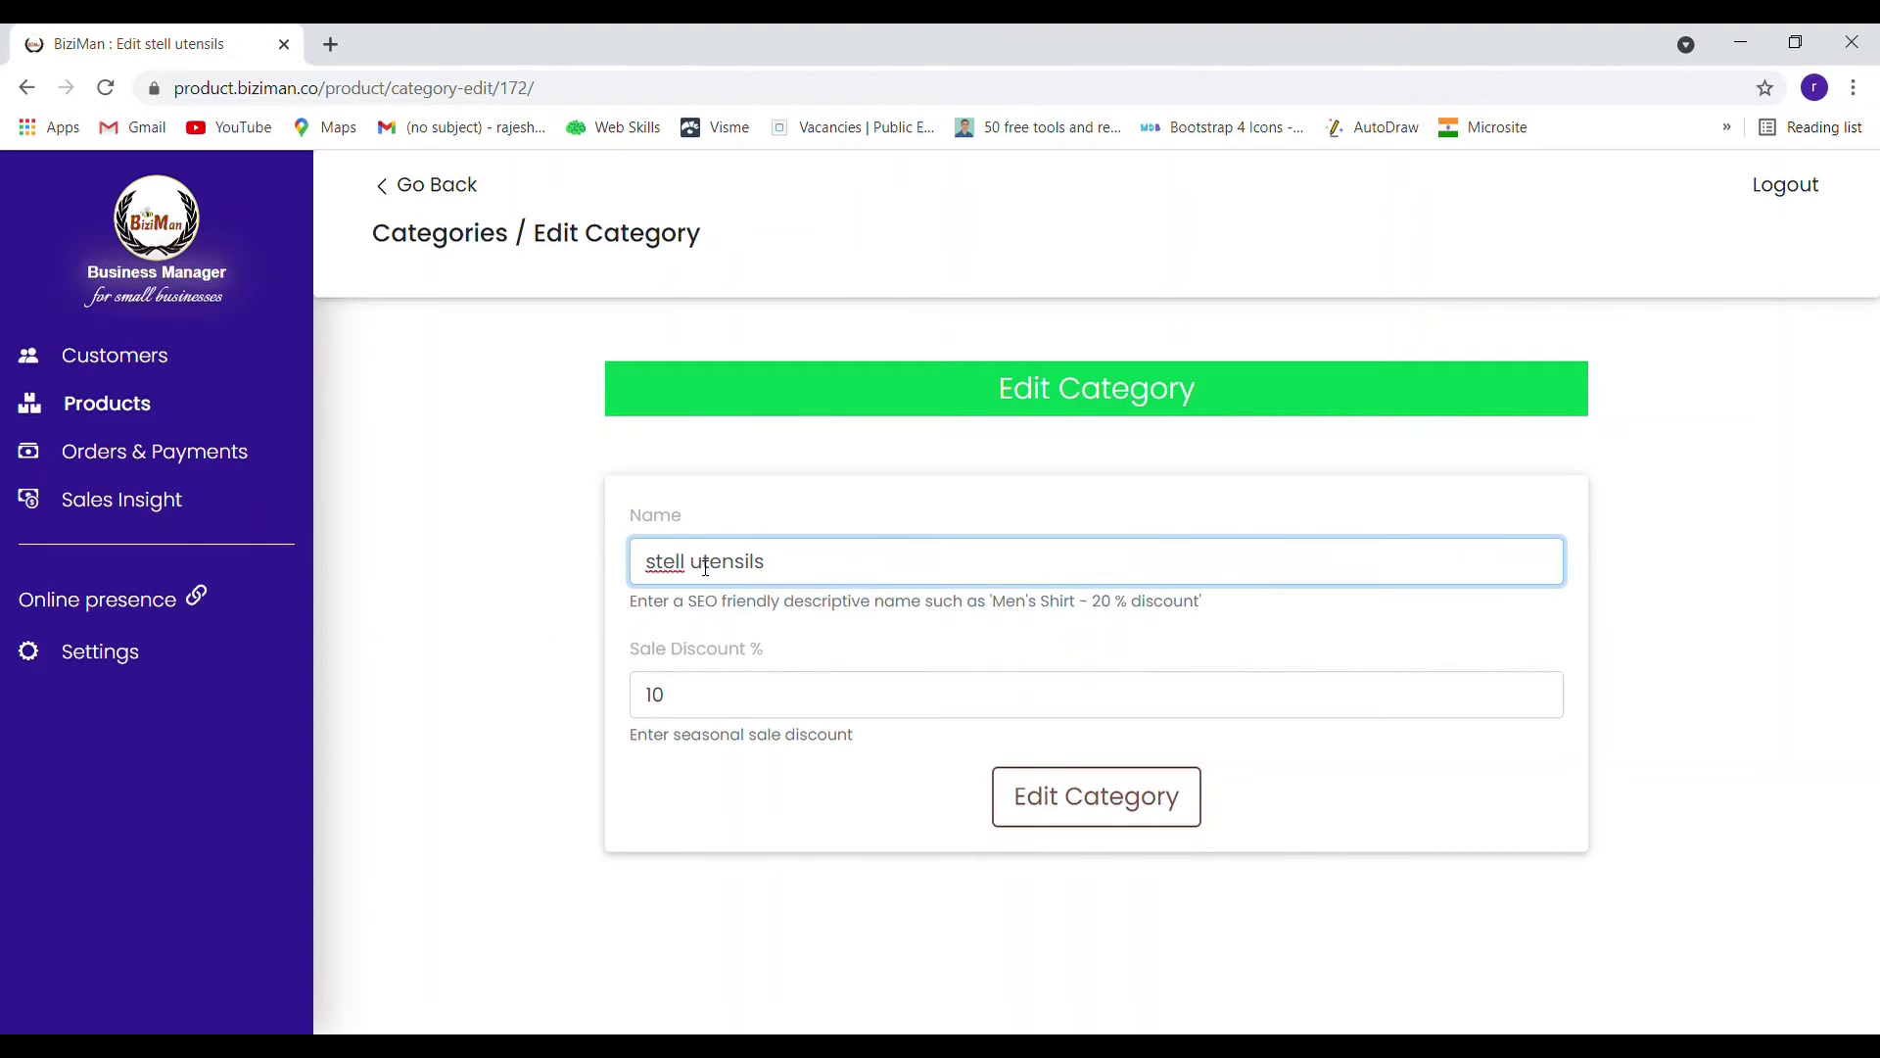
key("BackSpace")
key("BackSpace")
type("el")
left_click(1128, 799)
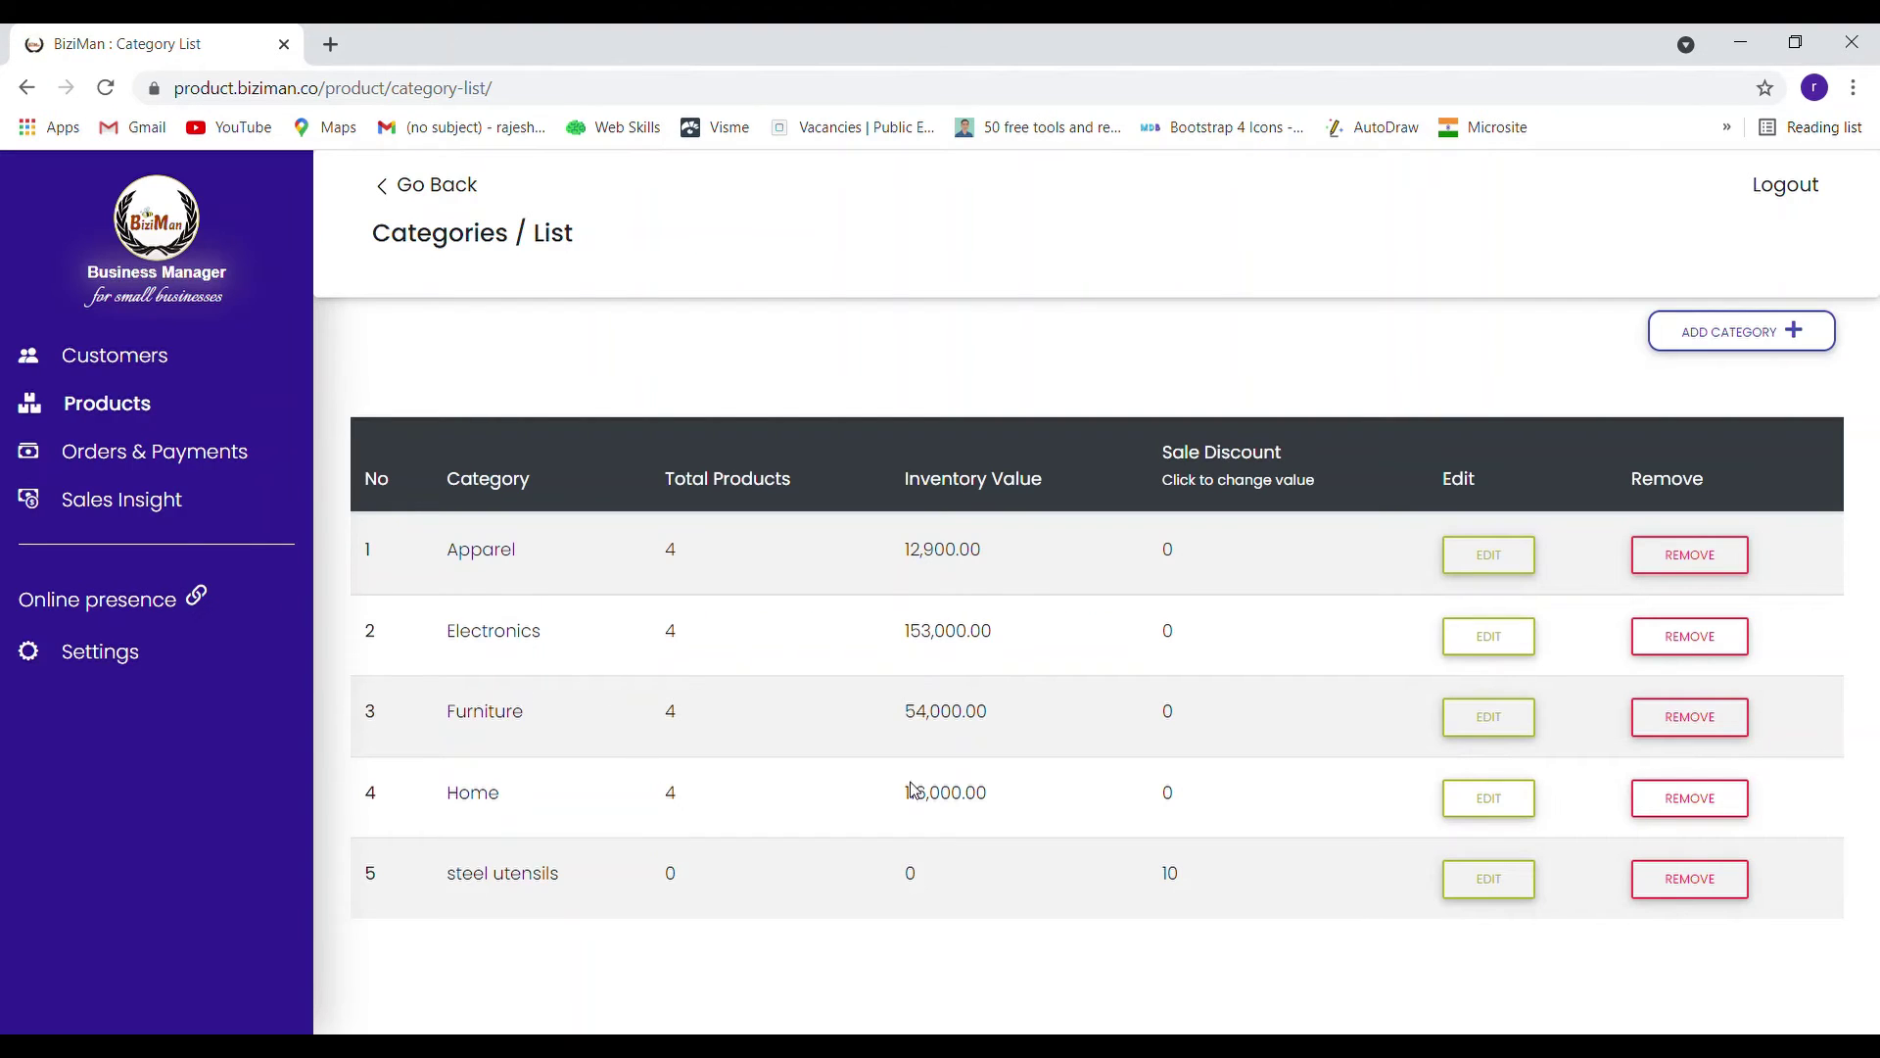
Go back through the category list to the product list
left_click(441, 189)
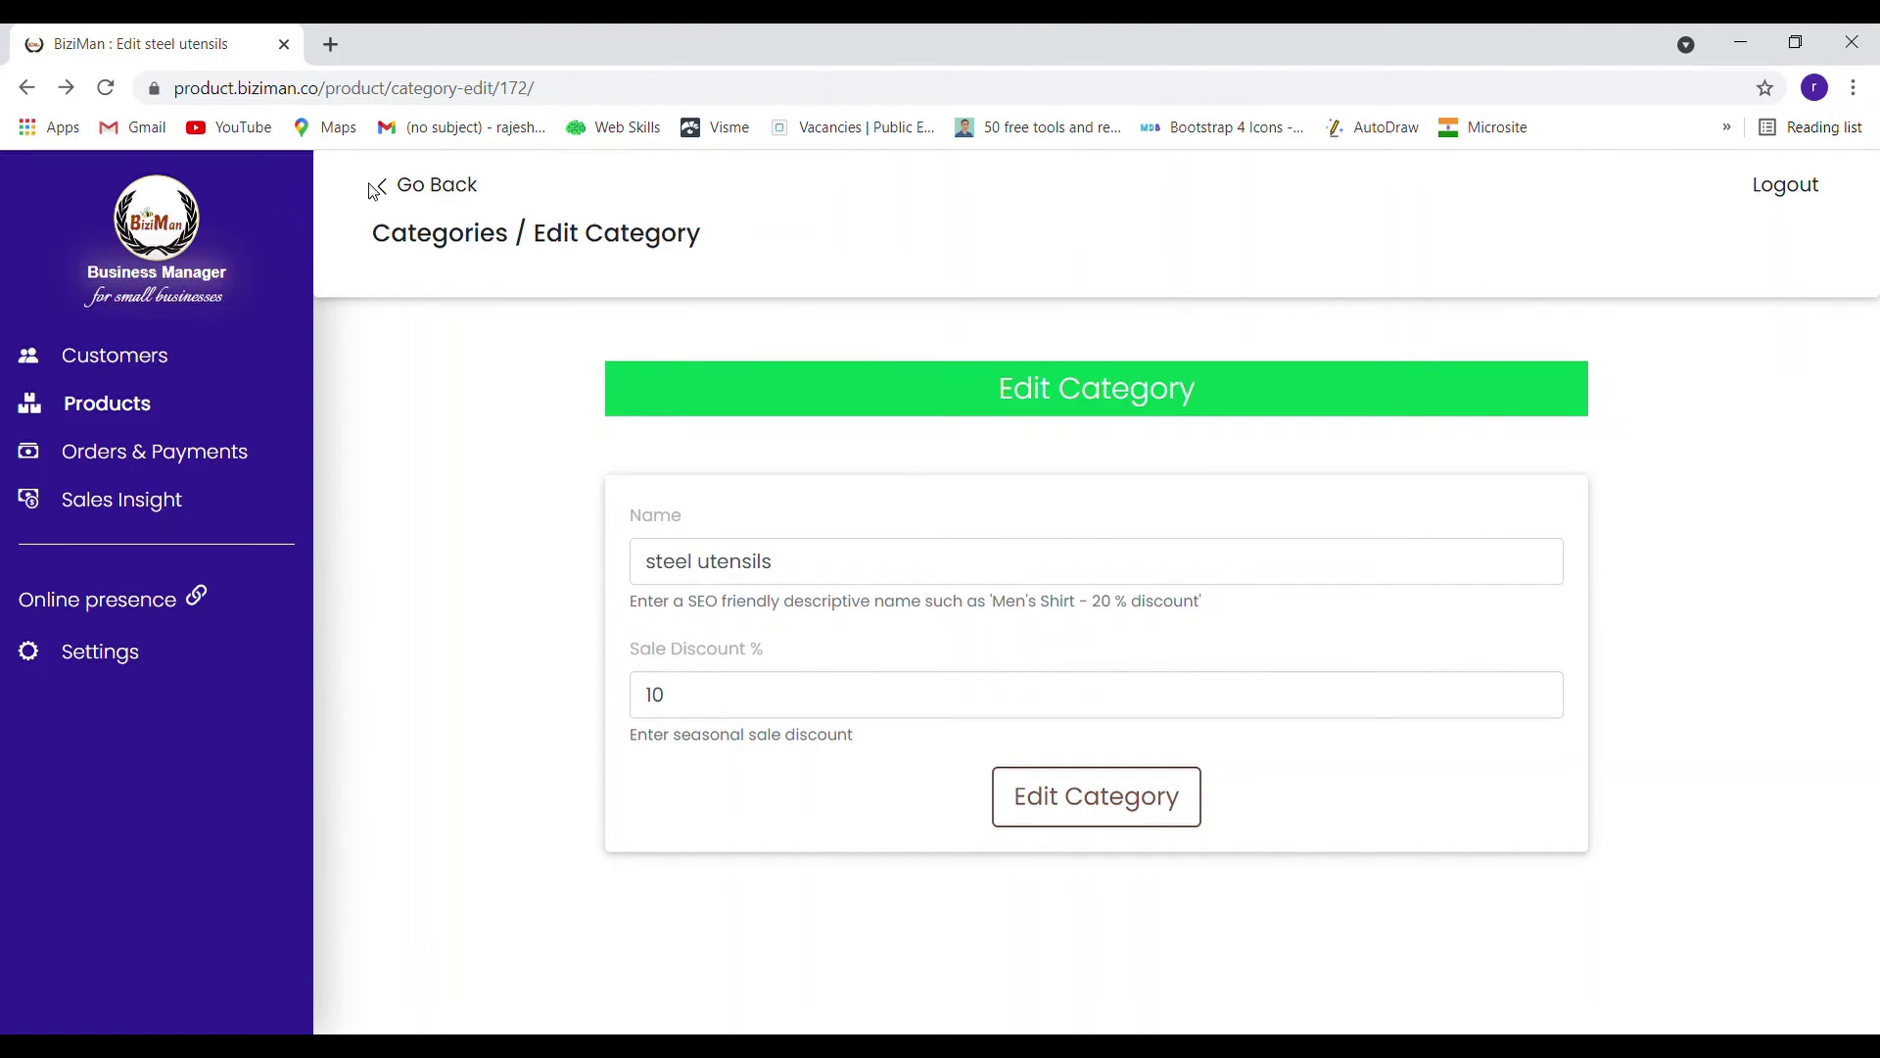
left_click(430, 189)
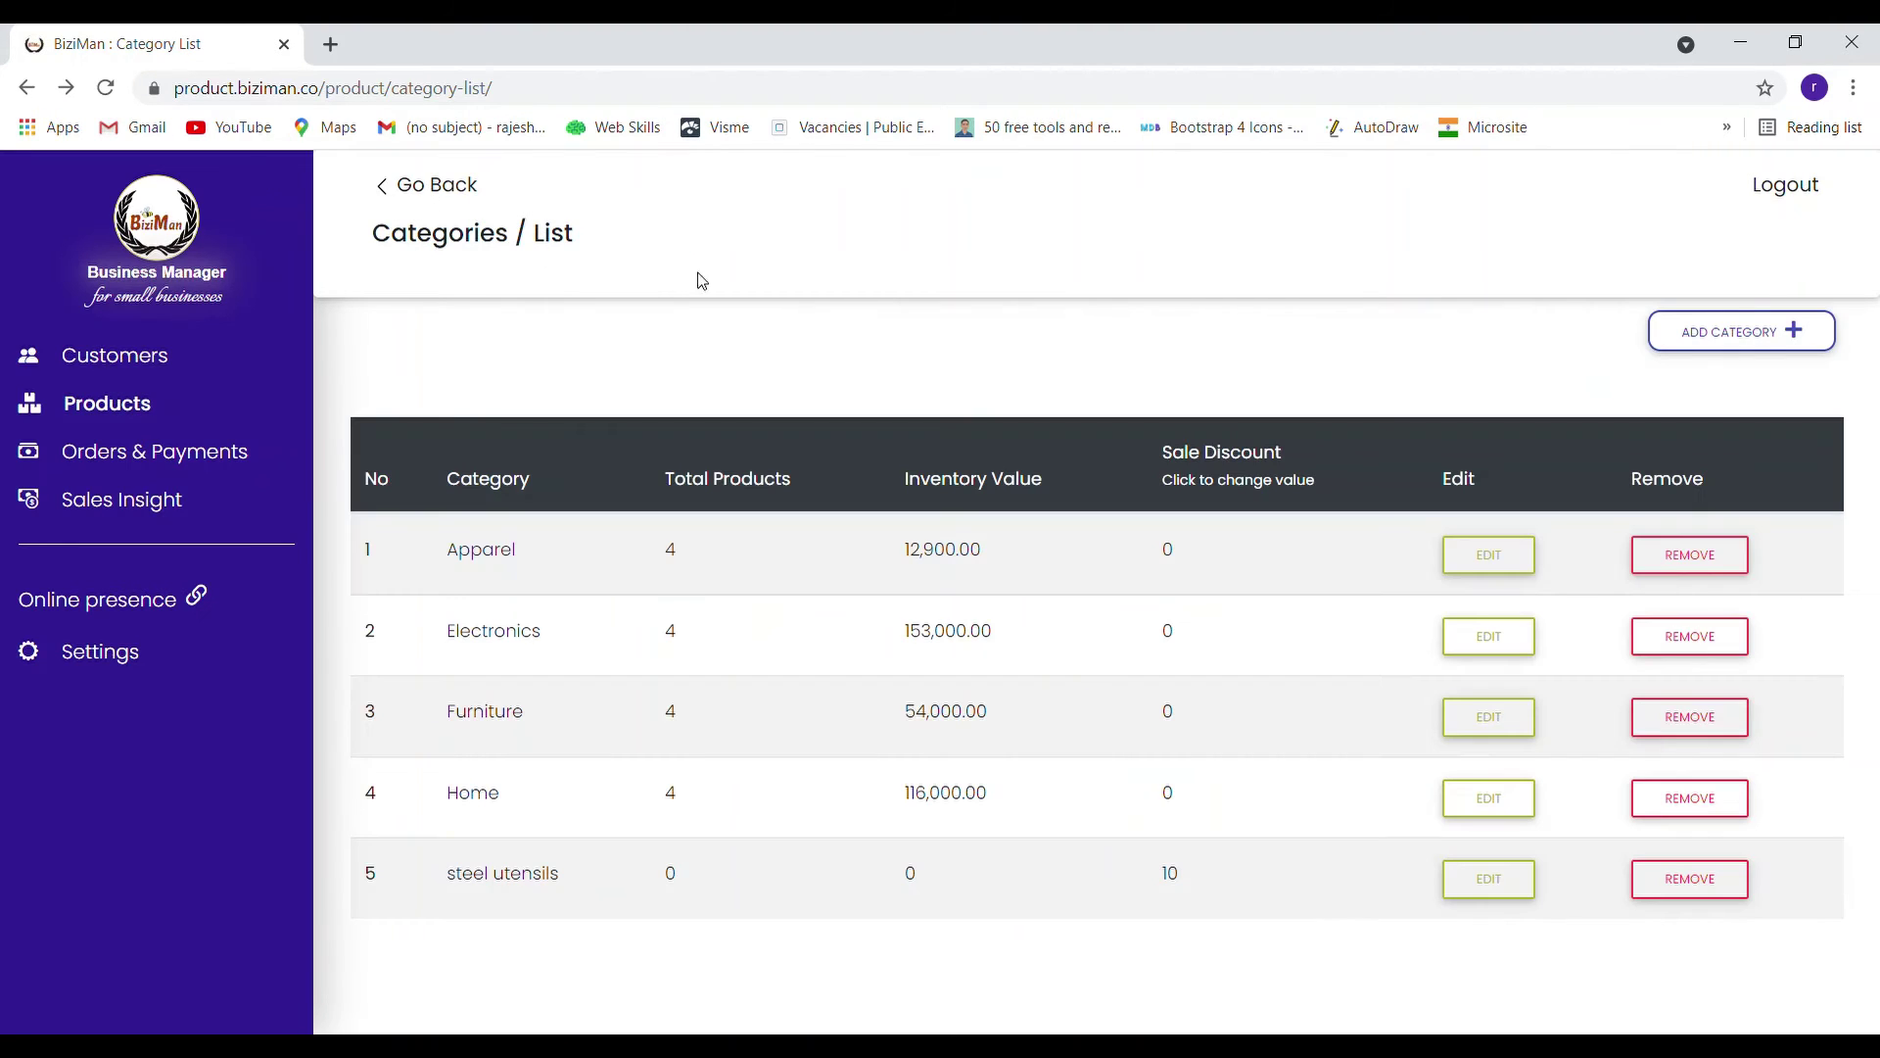
left_click(458, 188)
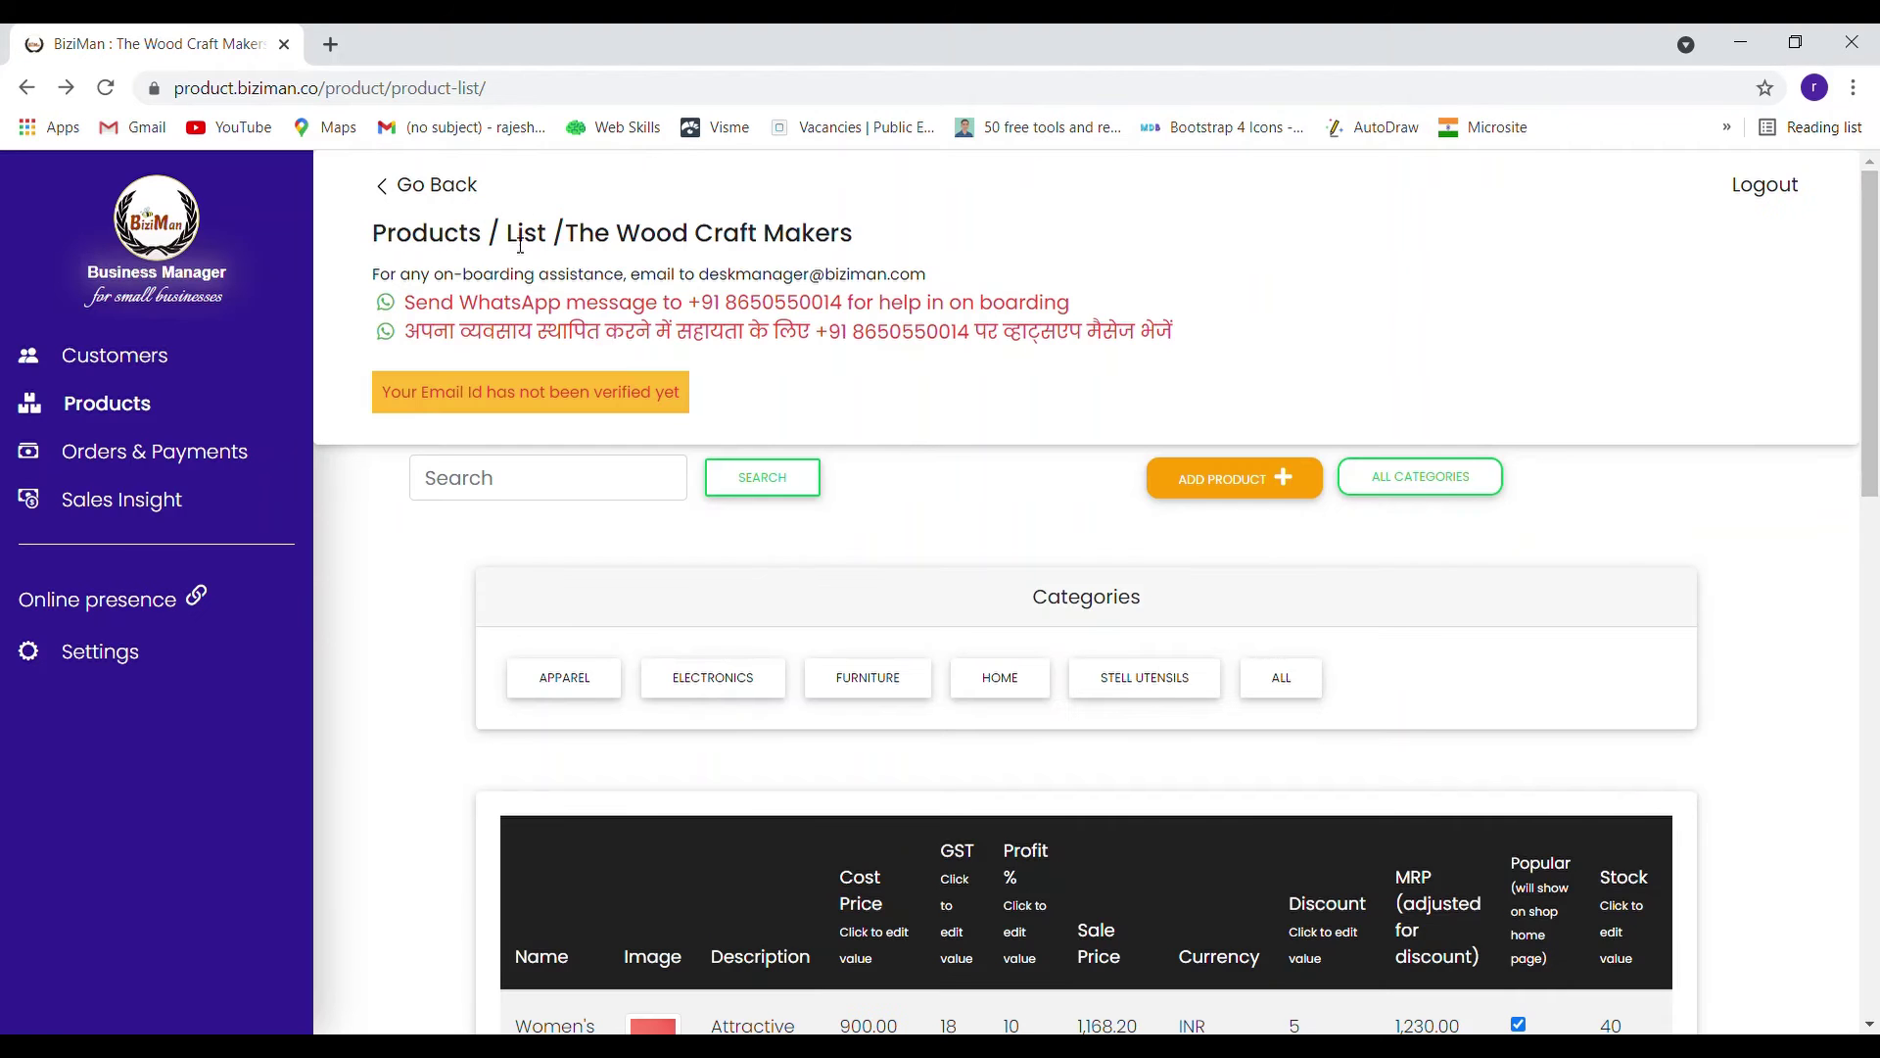
Start a steel utensils product named 'steel spoon', described 'Designer steel spoons from the best online store'
left_click(1234, 484)
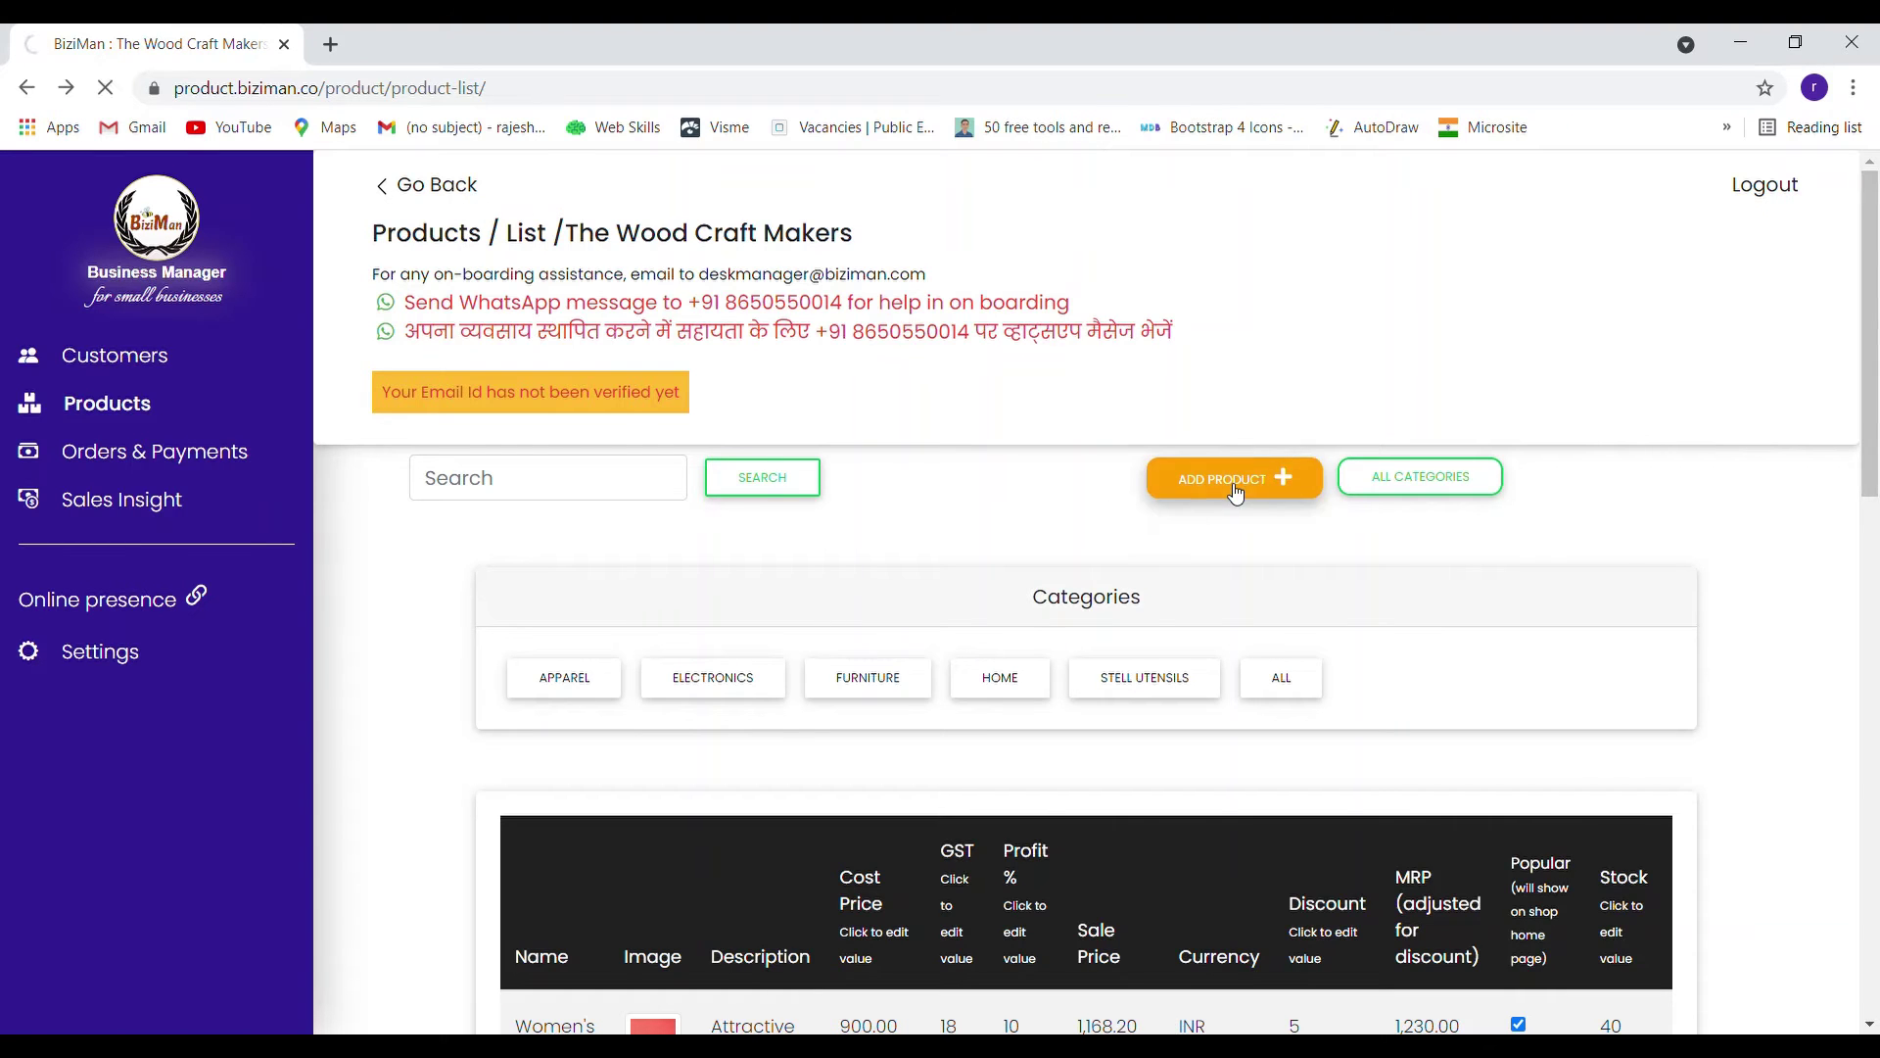
left_click(957, 577)
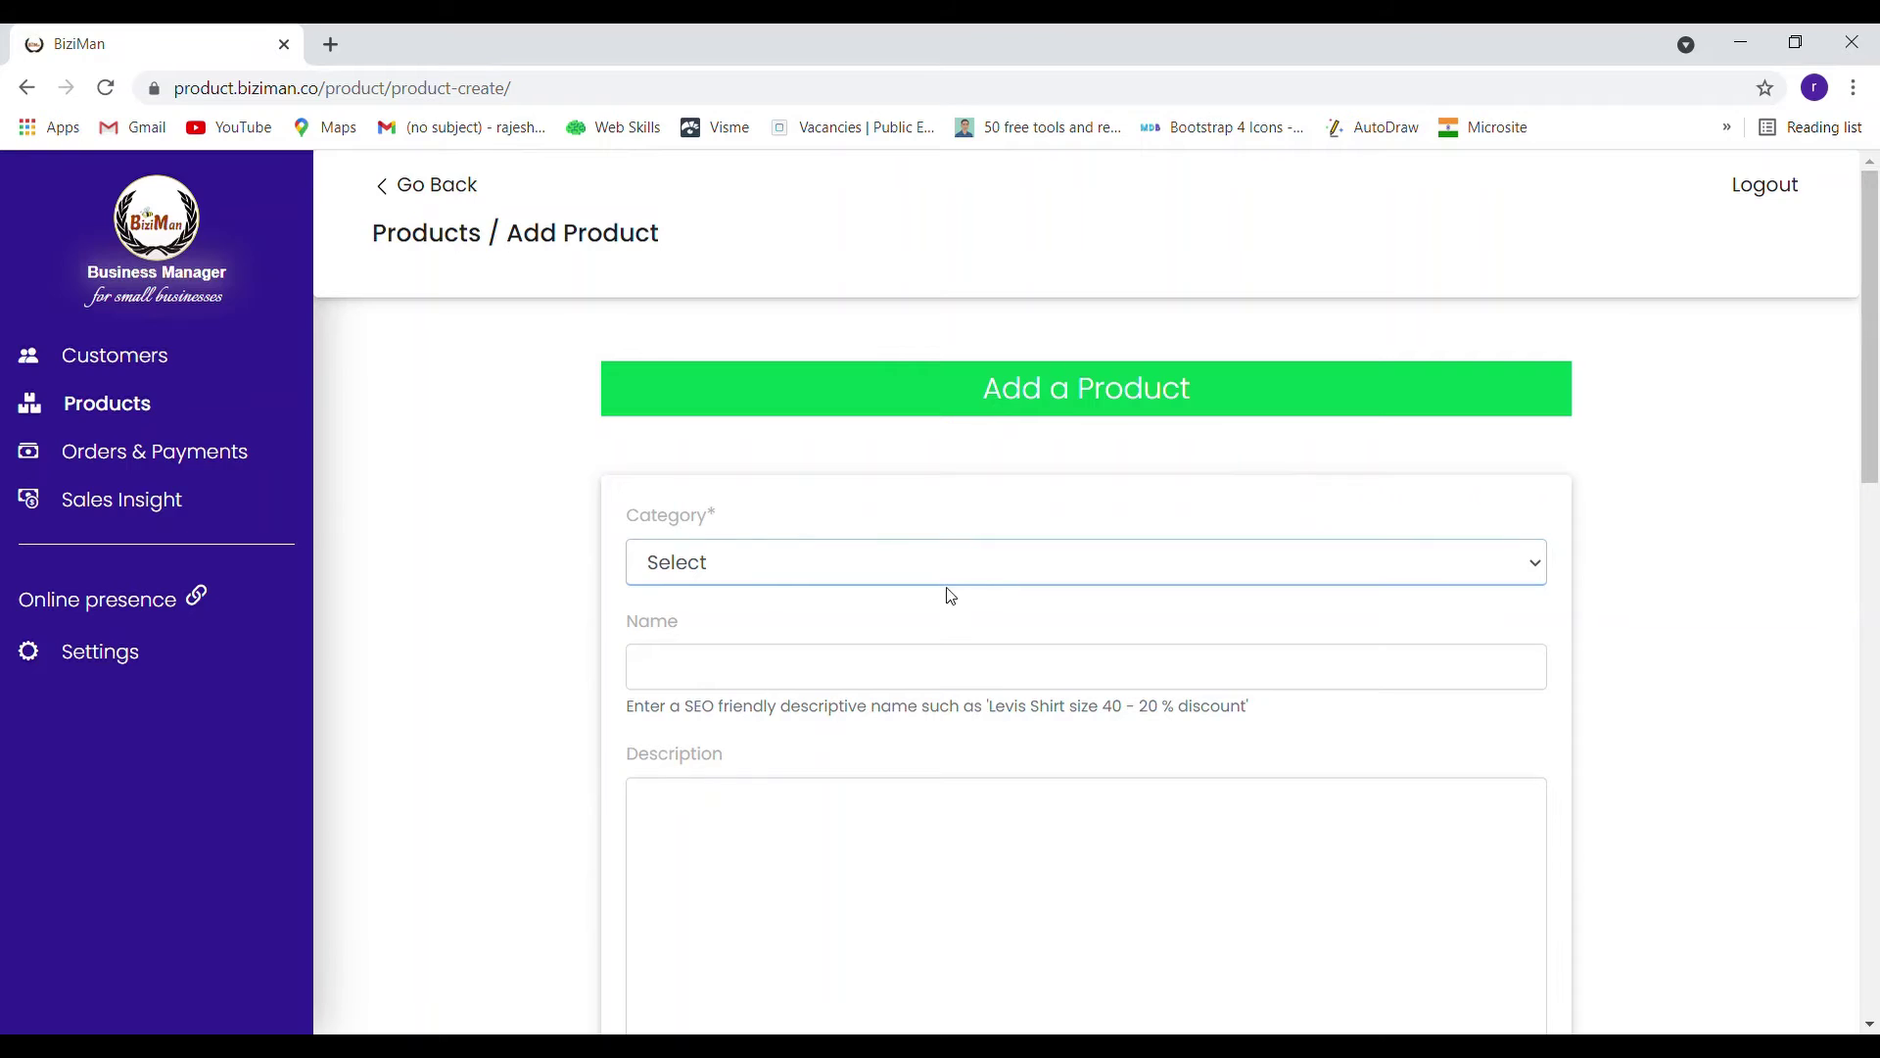
left_click(911, 763)
left_click(806, 673)
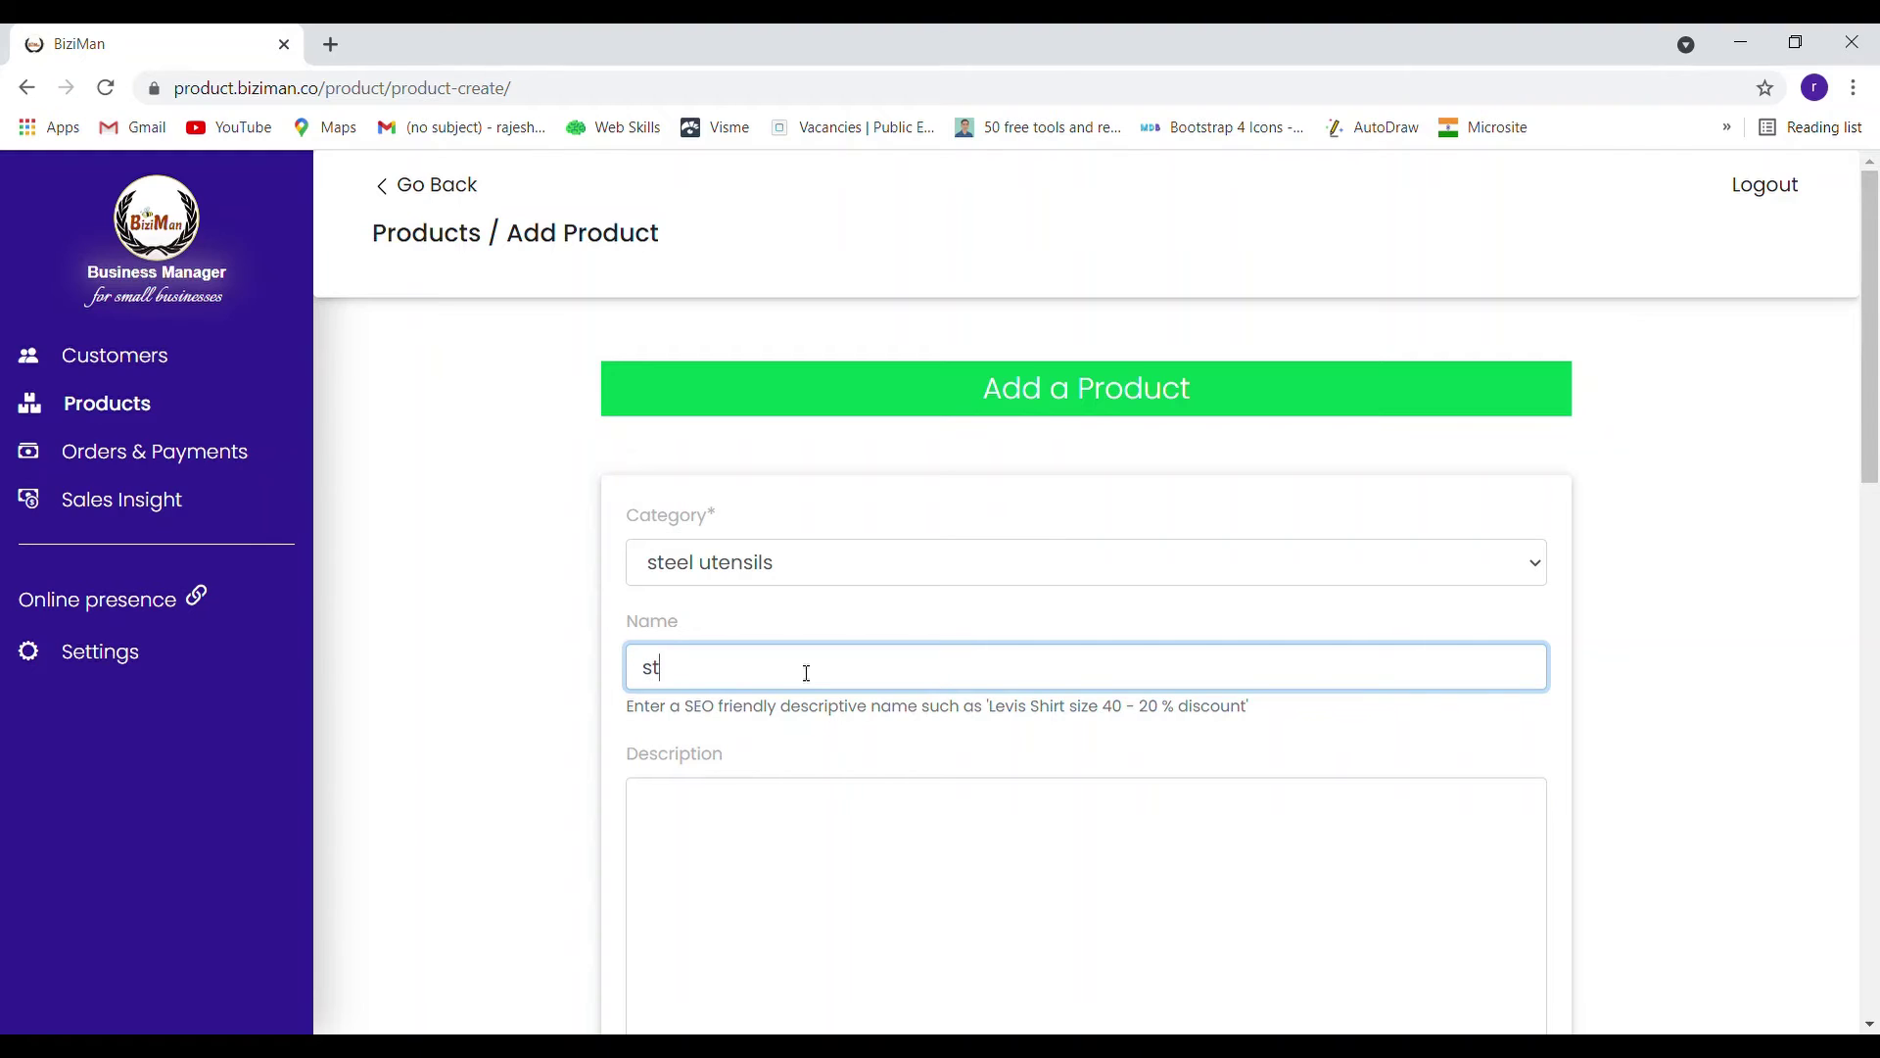
type("steel spoons")
scroll(806, 673, "down", 2)
left_click(811, 585)
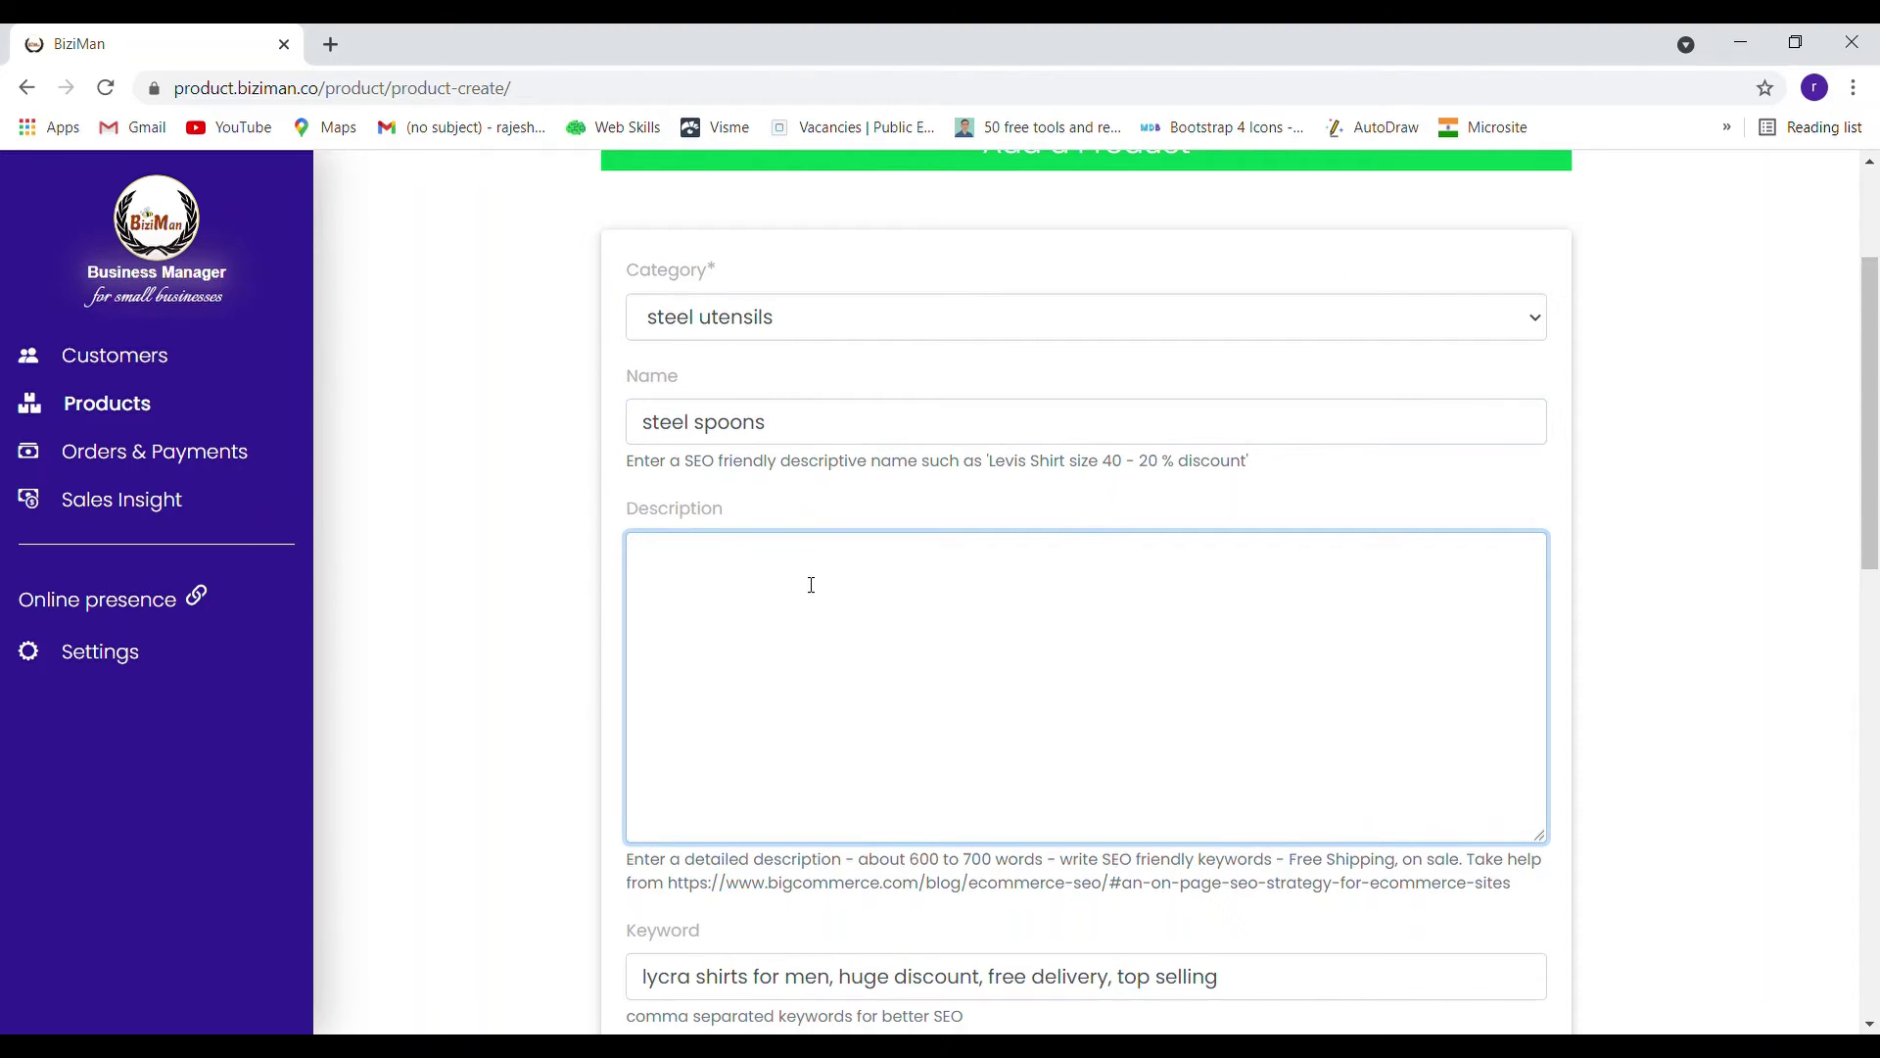
type("Designer steel spoons fro")
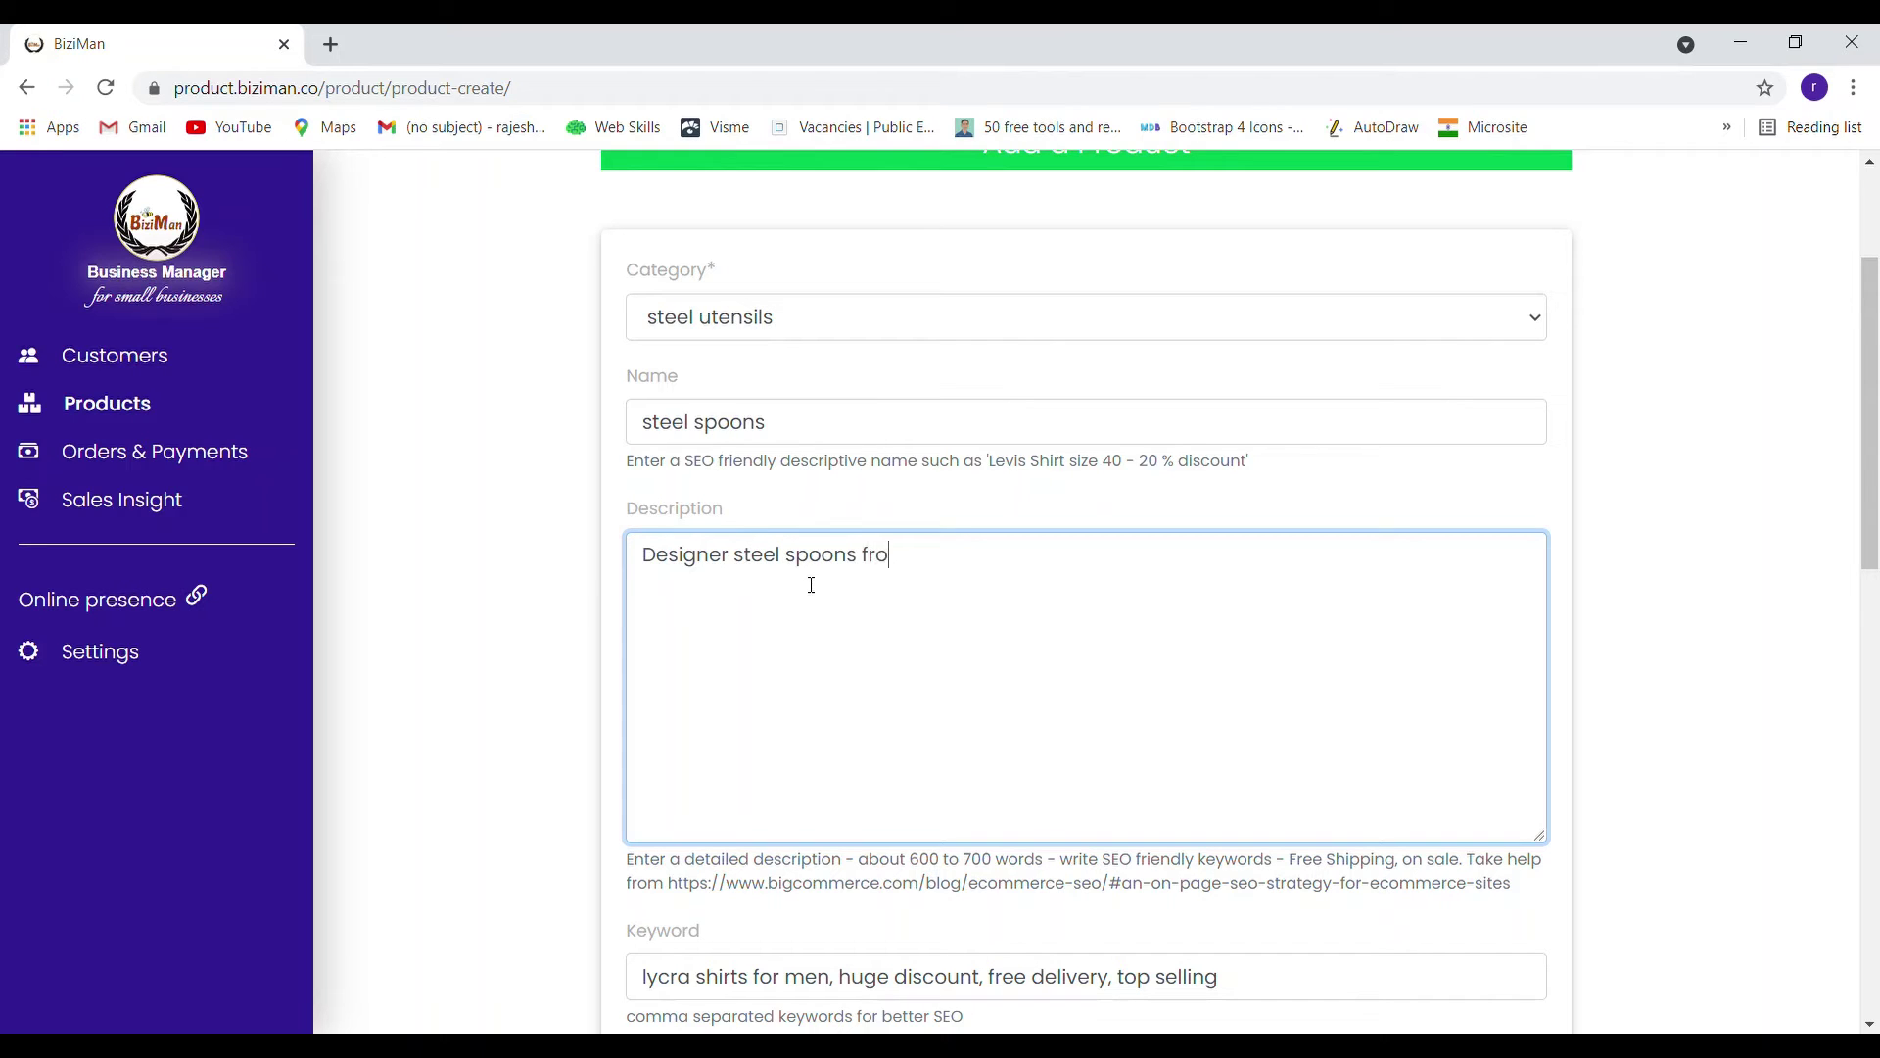
type("m the best online store")
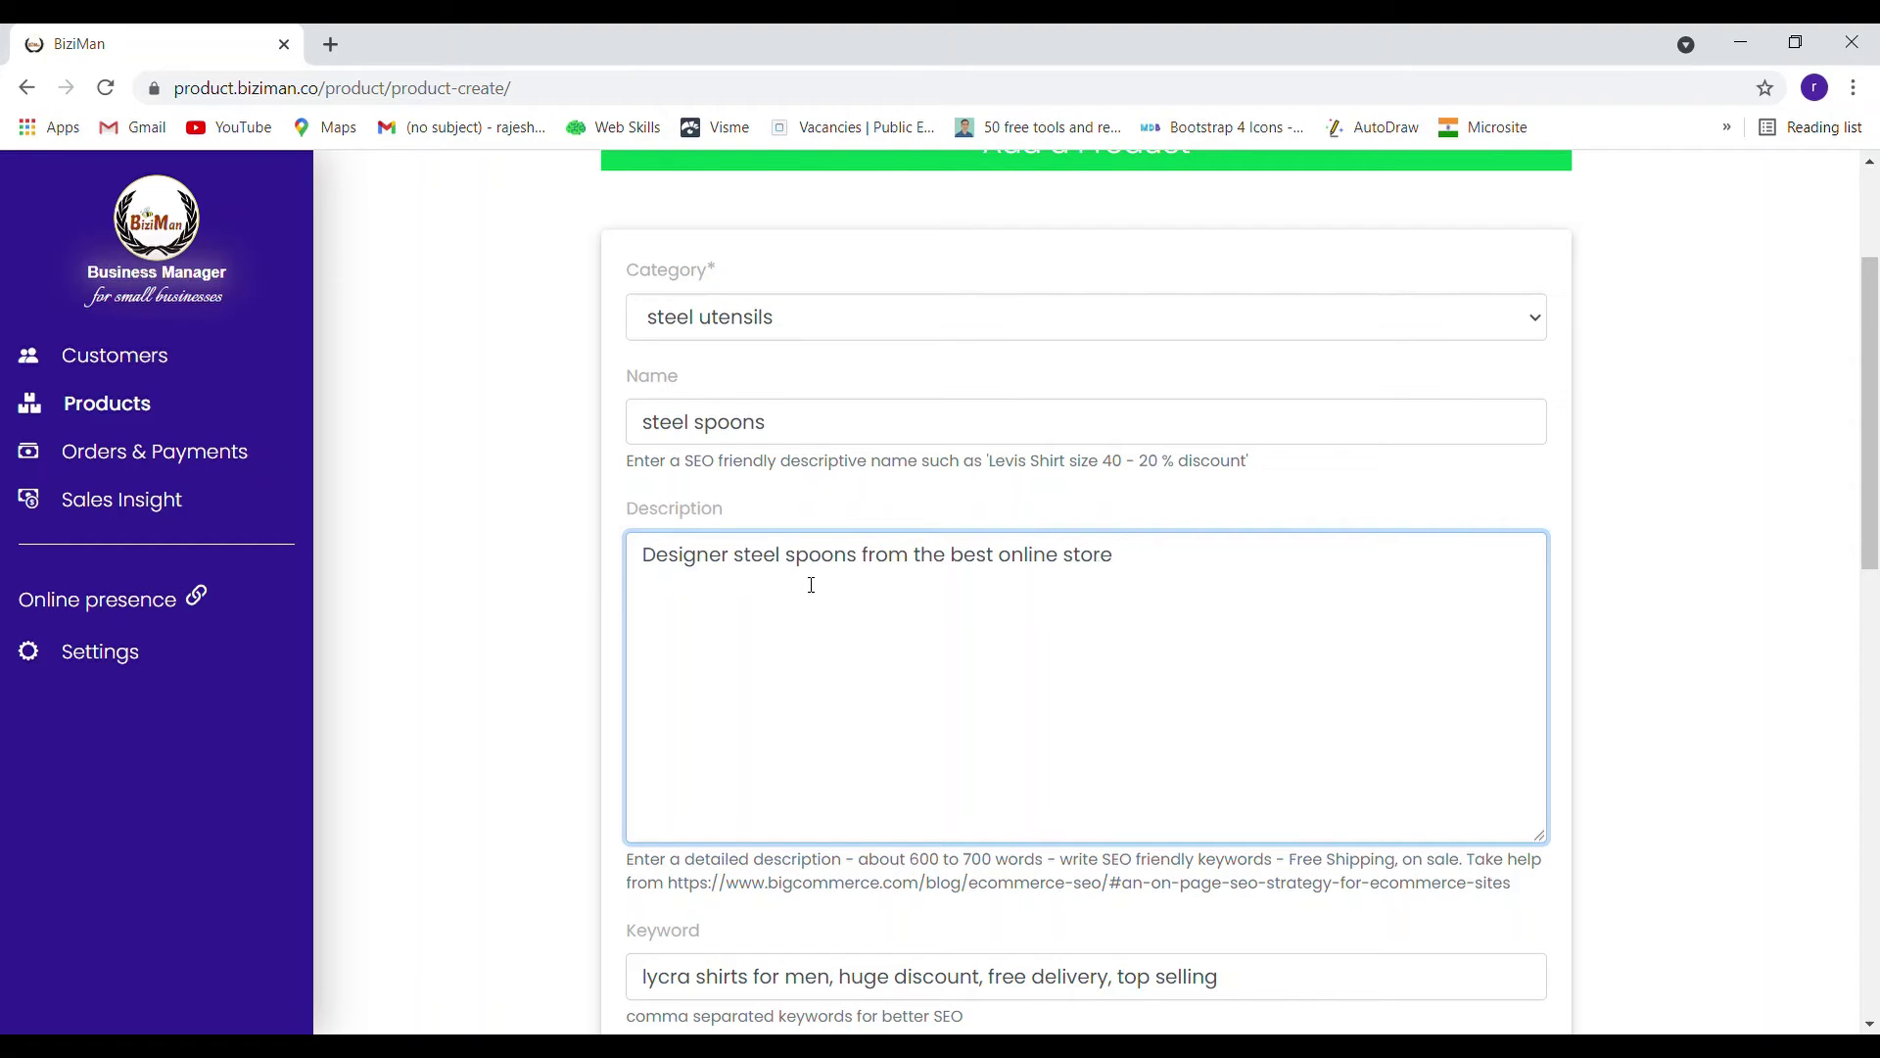
Replace the sample keywords with 'spoon, steel, ute'
scroll(811, 585, "down", 4)
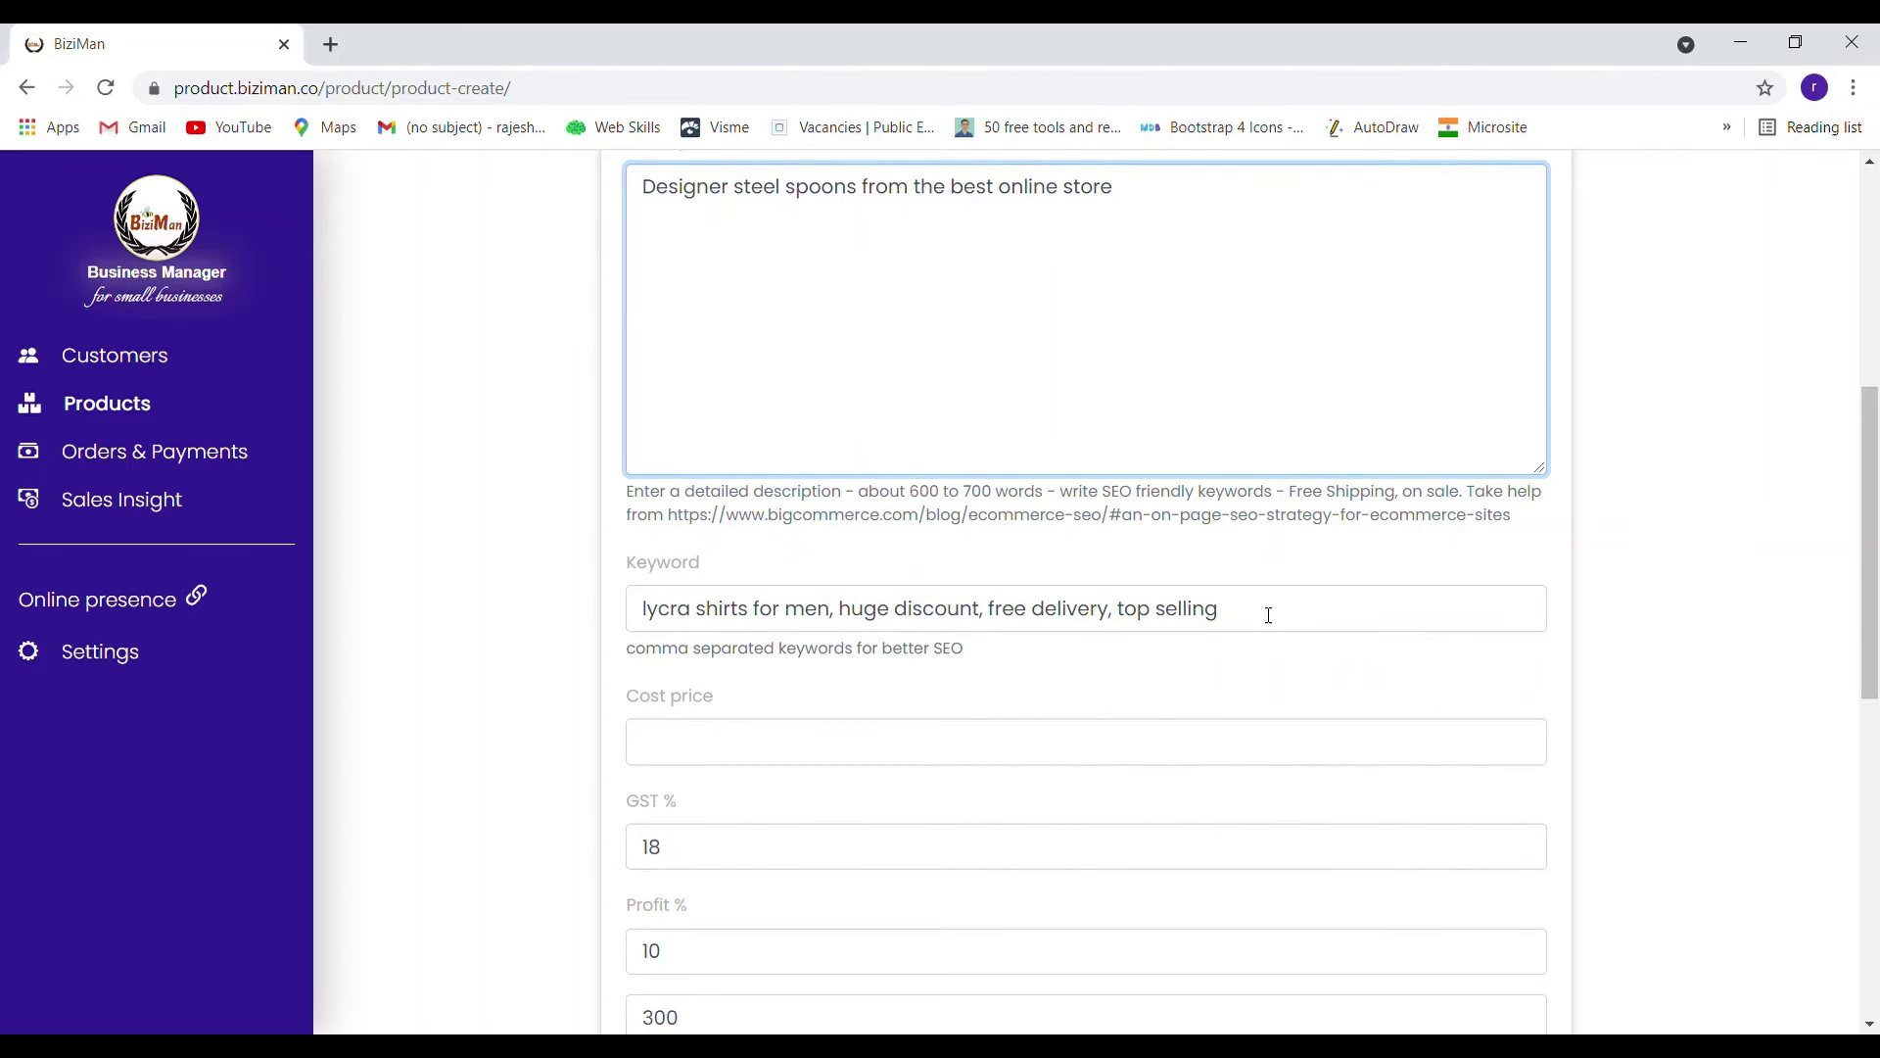
left_click_drag(1220, 613, 566, 638)
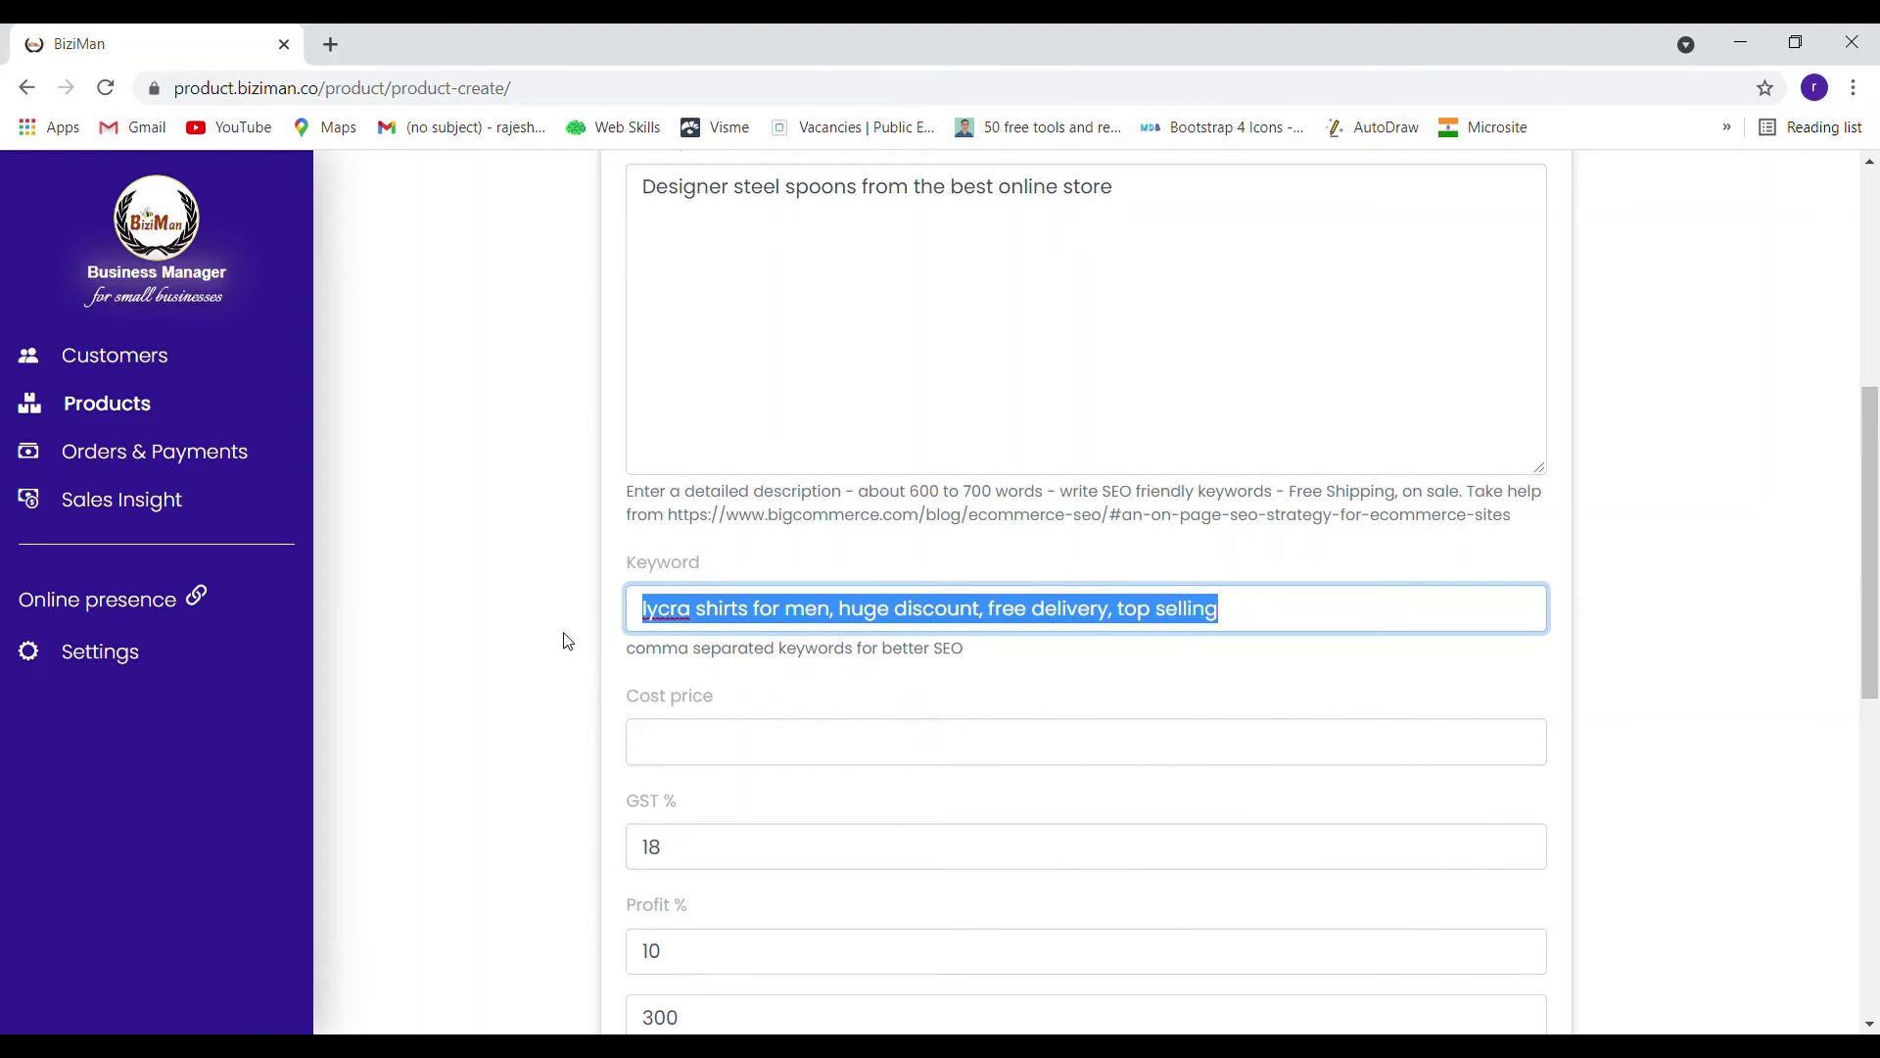
type("spoon")
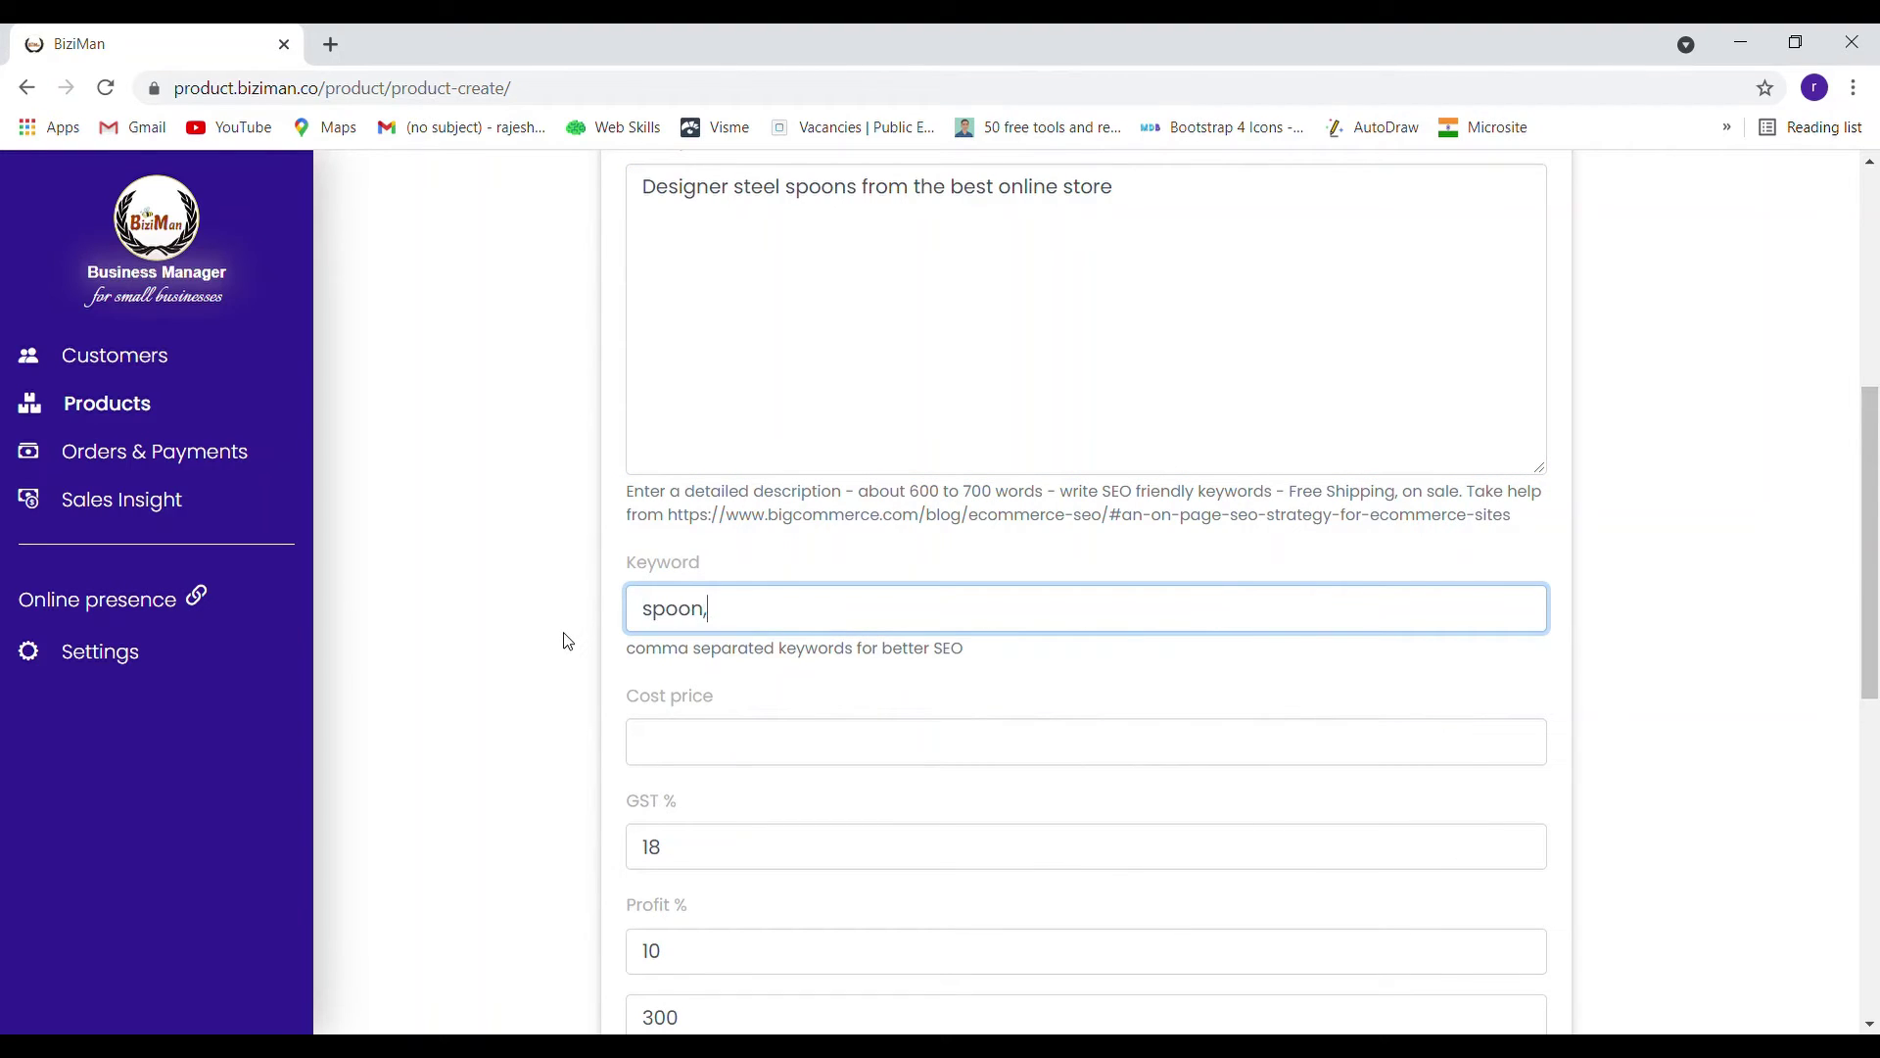
type(", steel, utensil")
Set the cost price to 250 and trim the profit percentage to 11
scroll(697, 616, "down", 2)
left_click(744, 510)
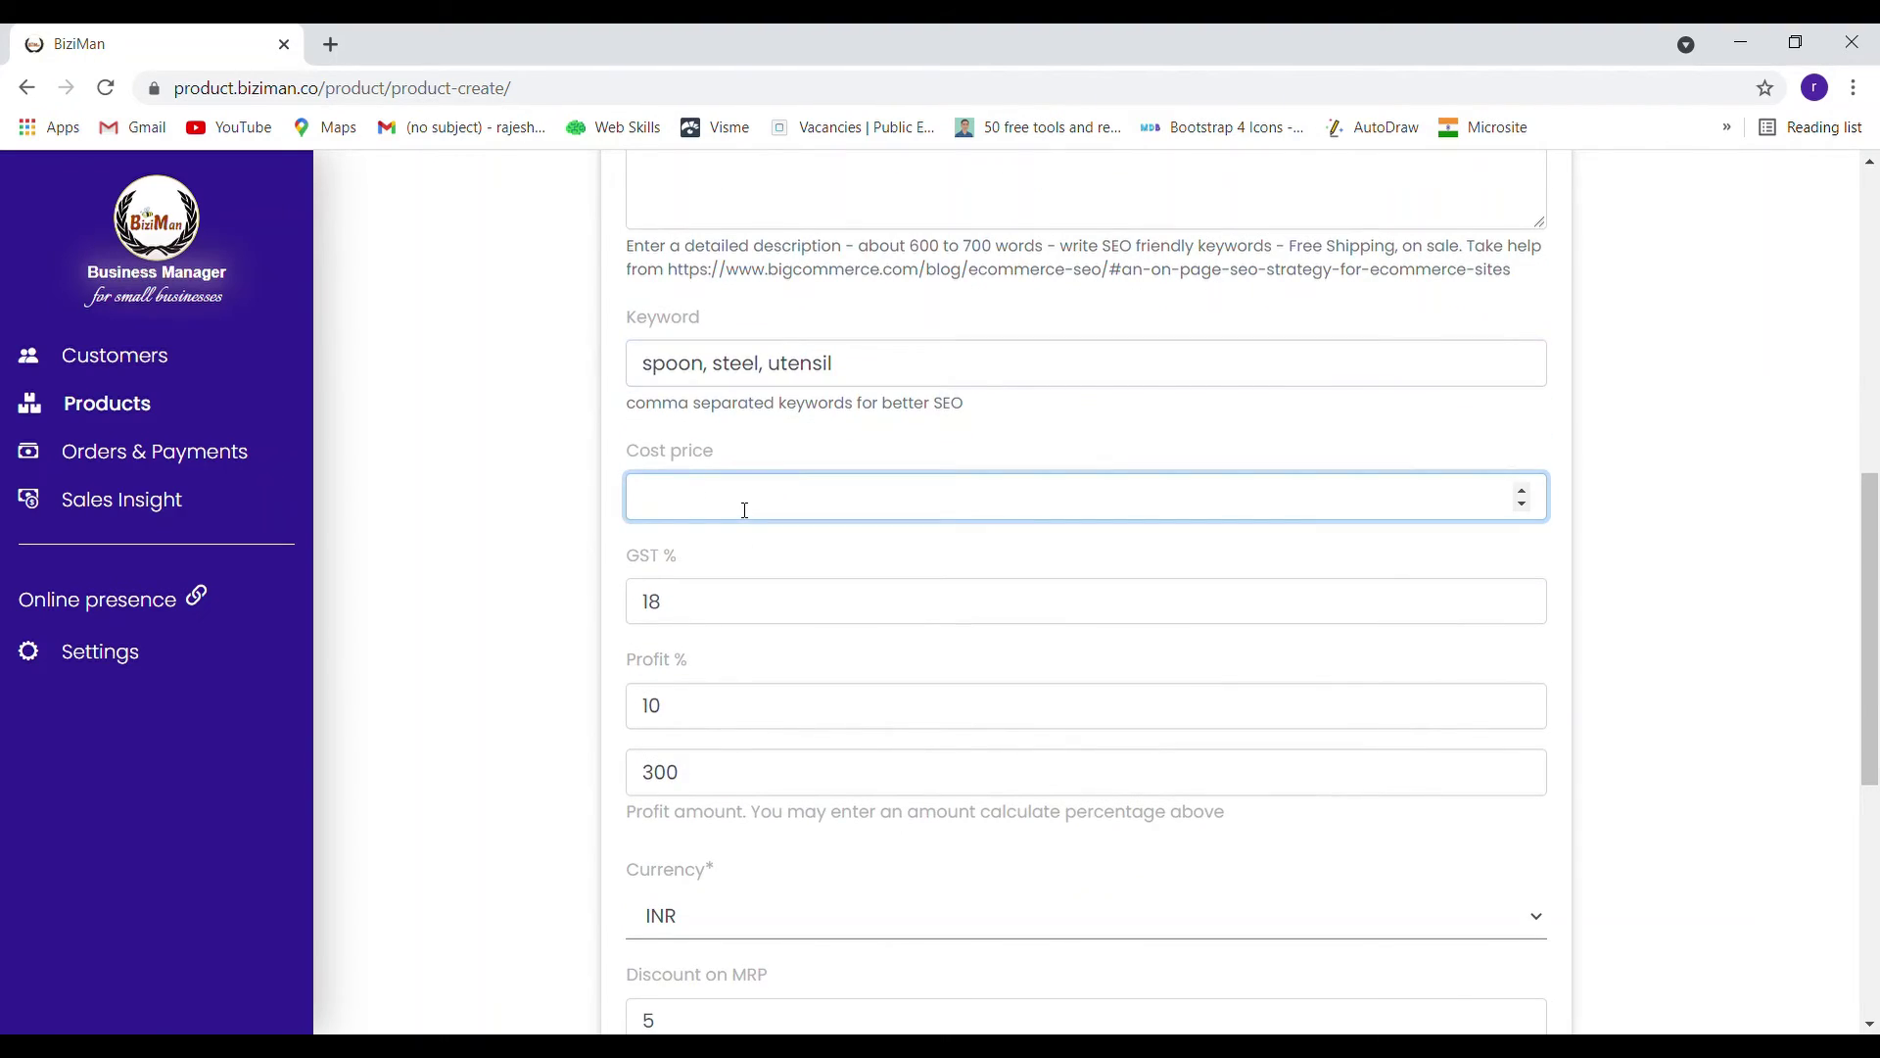
type("250")
left_click(748, 571)
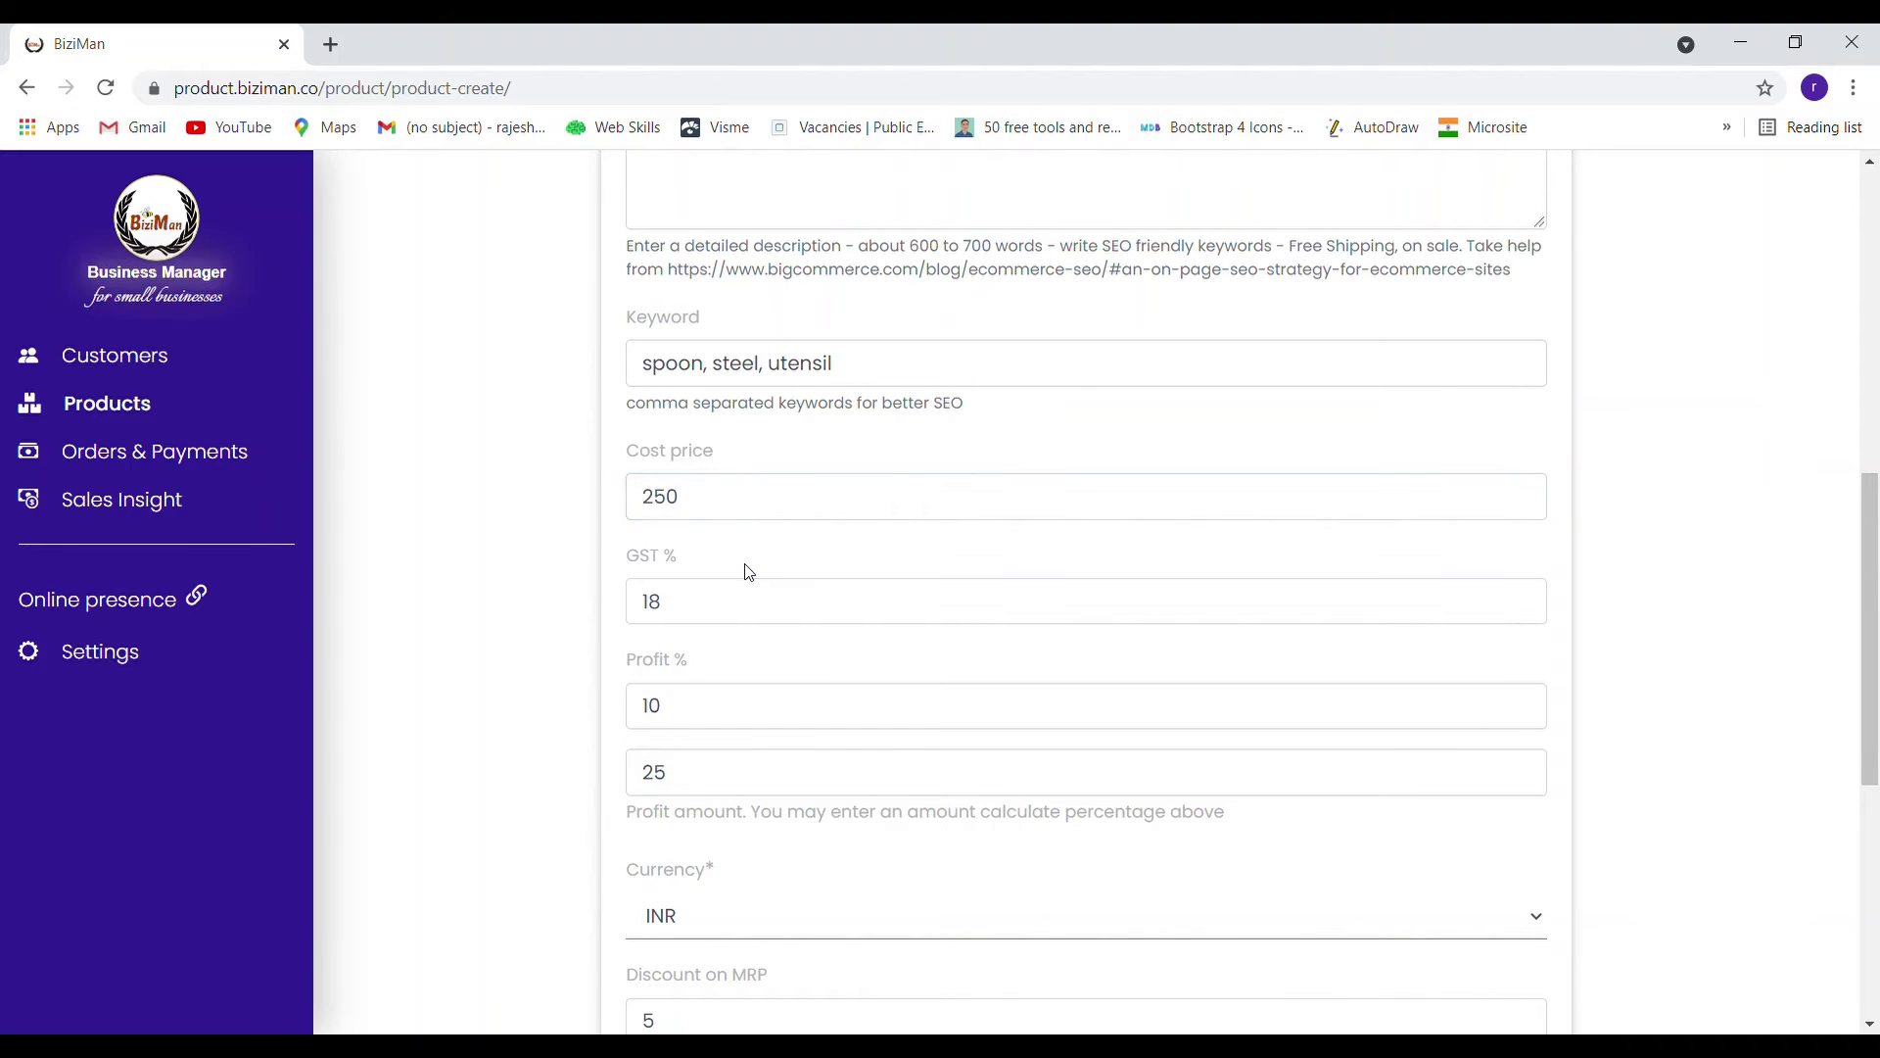
scroll(751, 568, "down", 1)
scroll(735, 486, "down", 1)
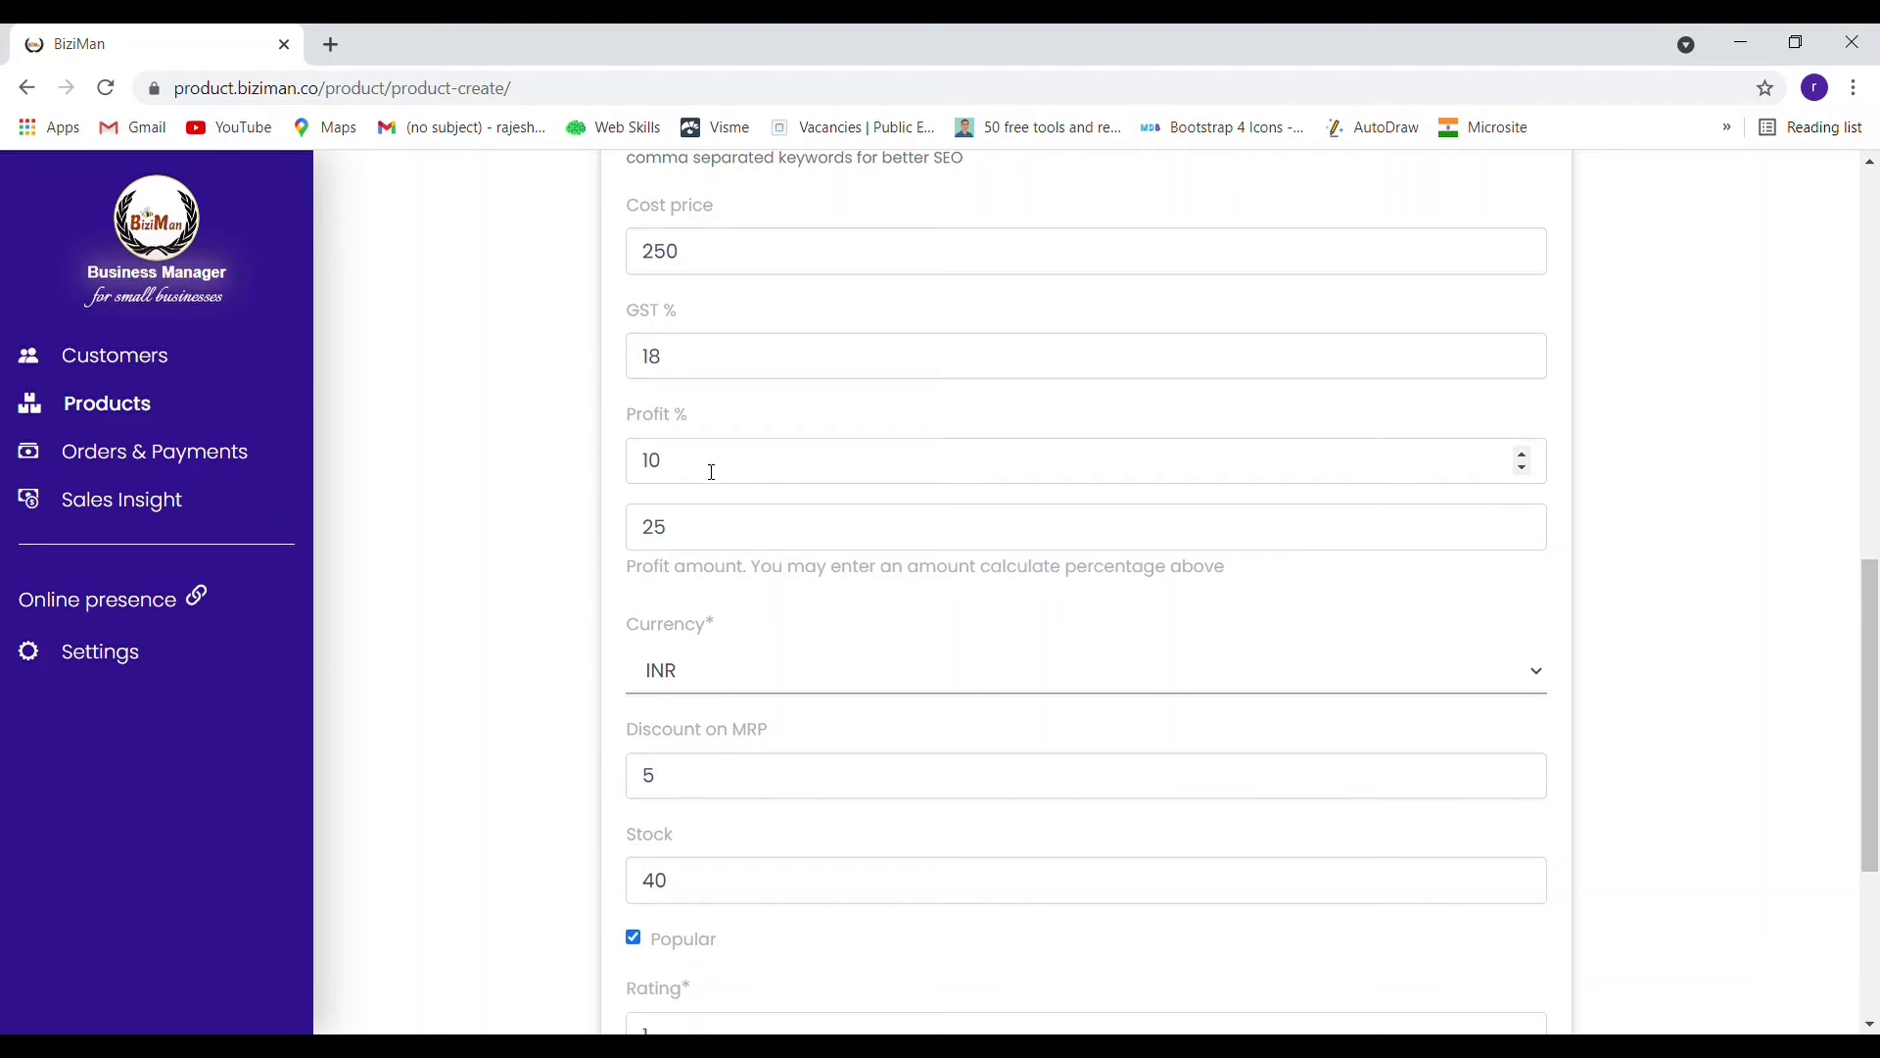
left_click(711, 472)
scroll(712, 472, "up", 1)
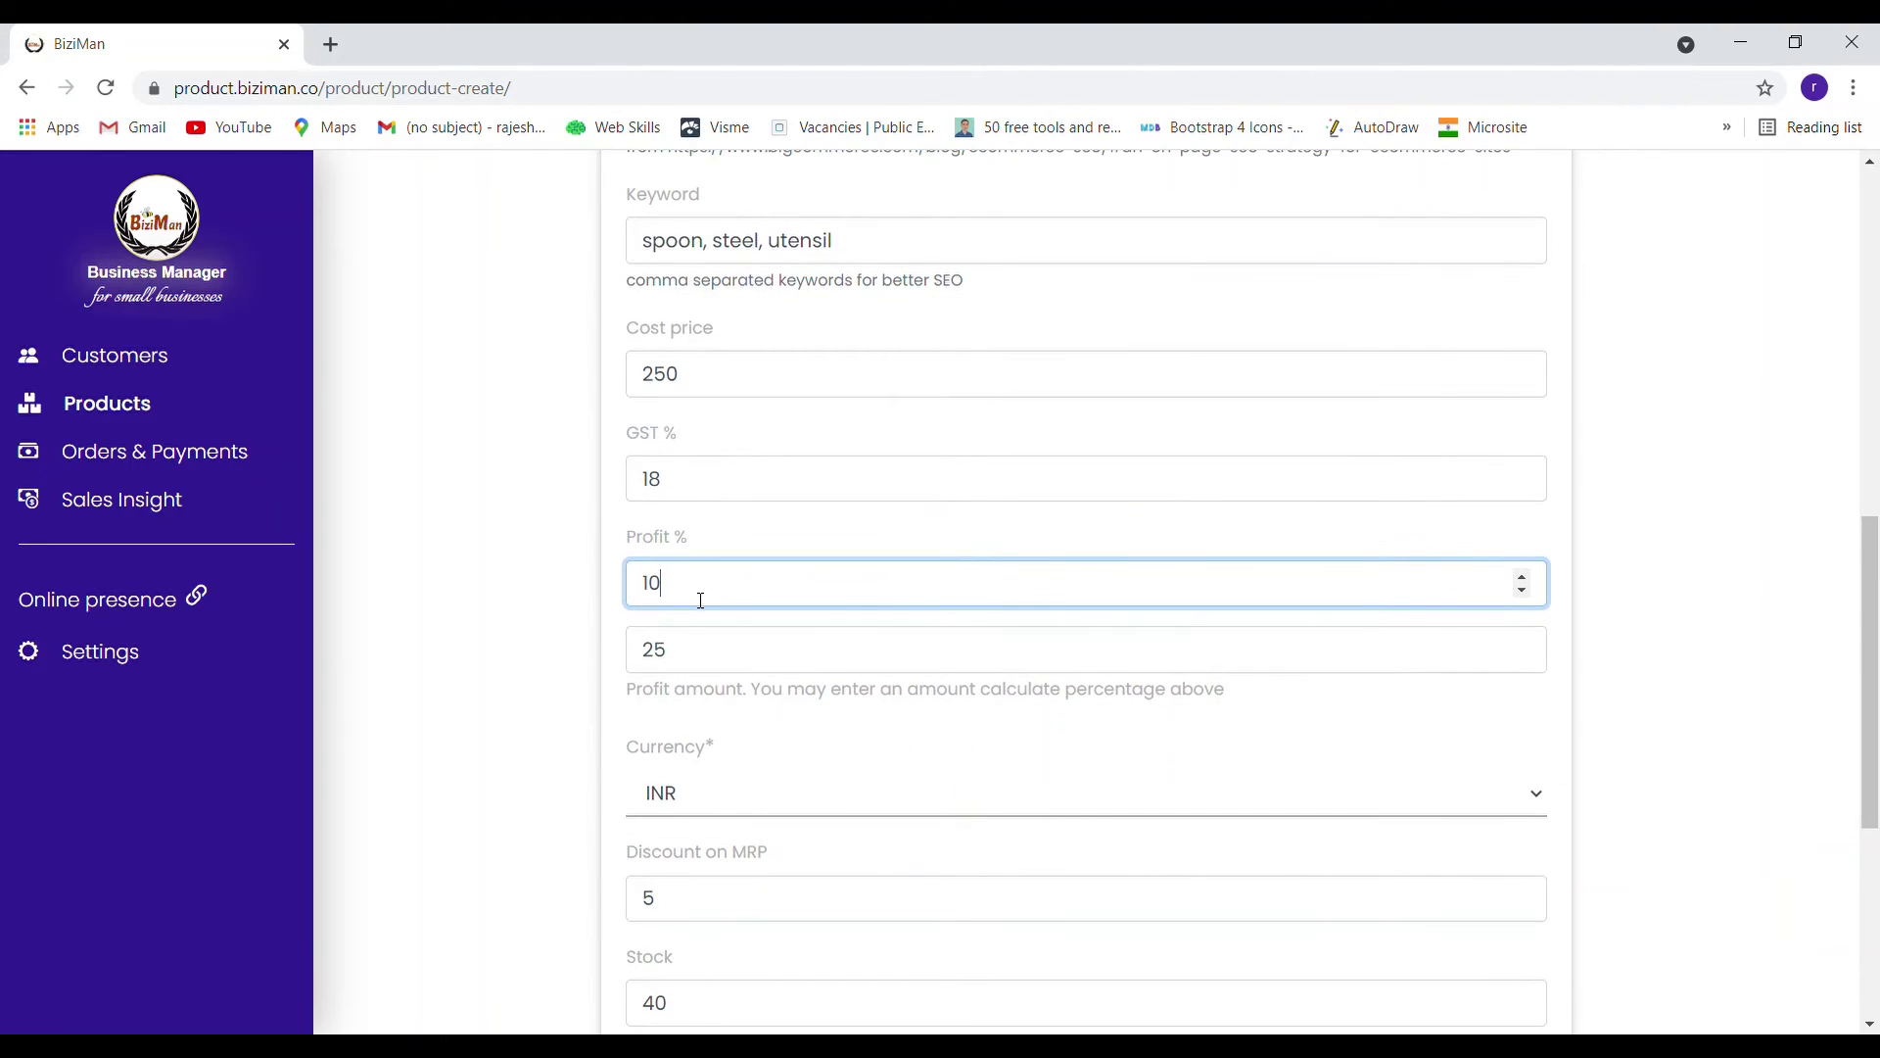
key("BackSpace")
left_click(1032, 736)
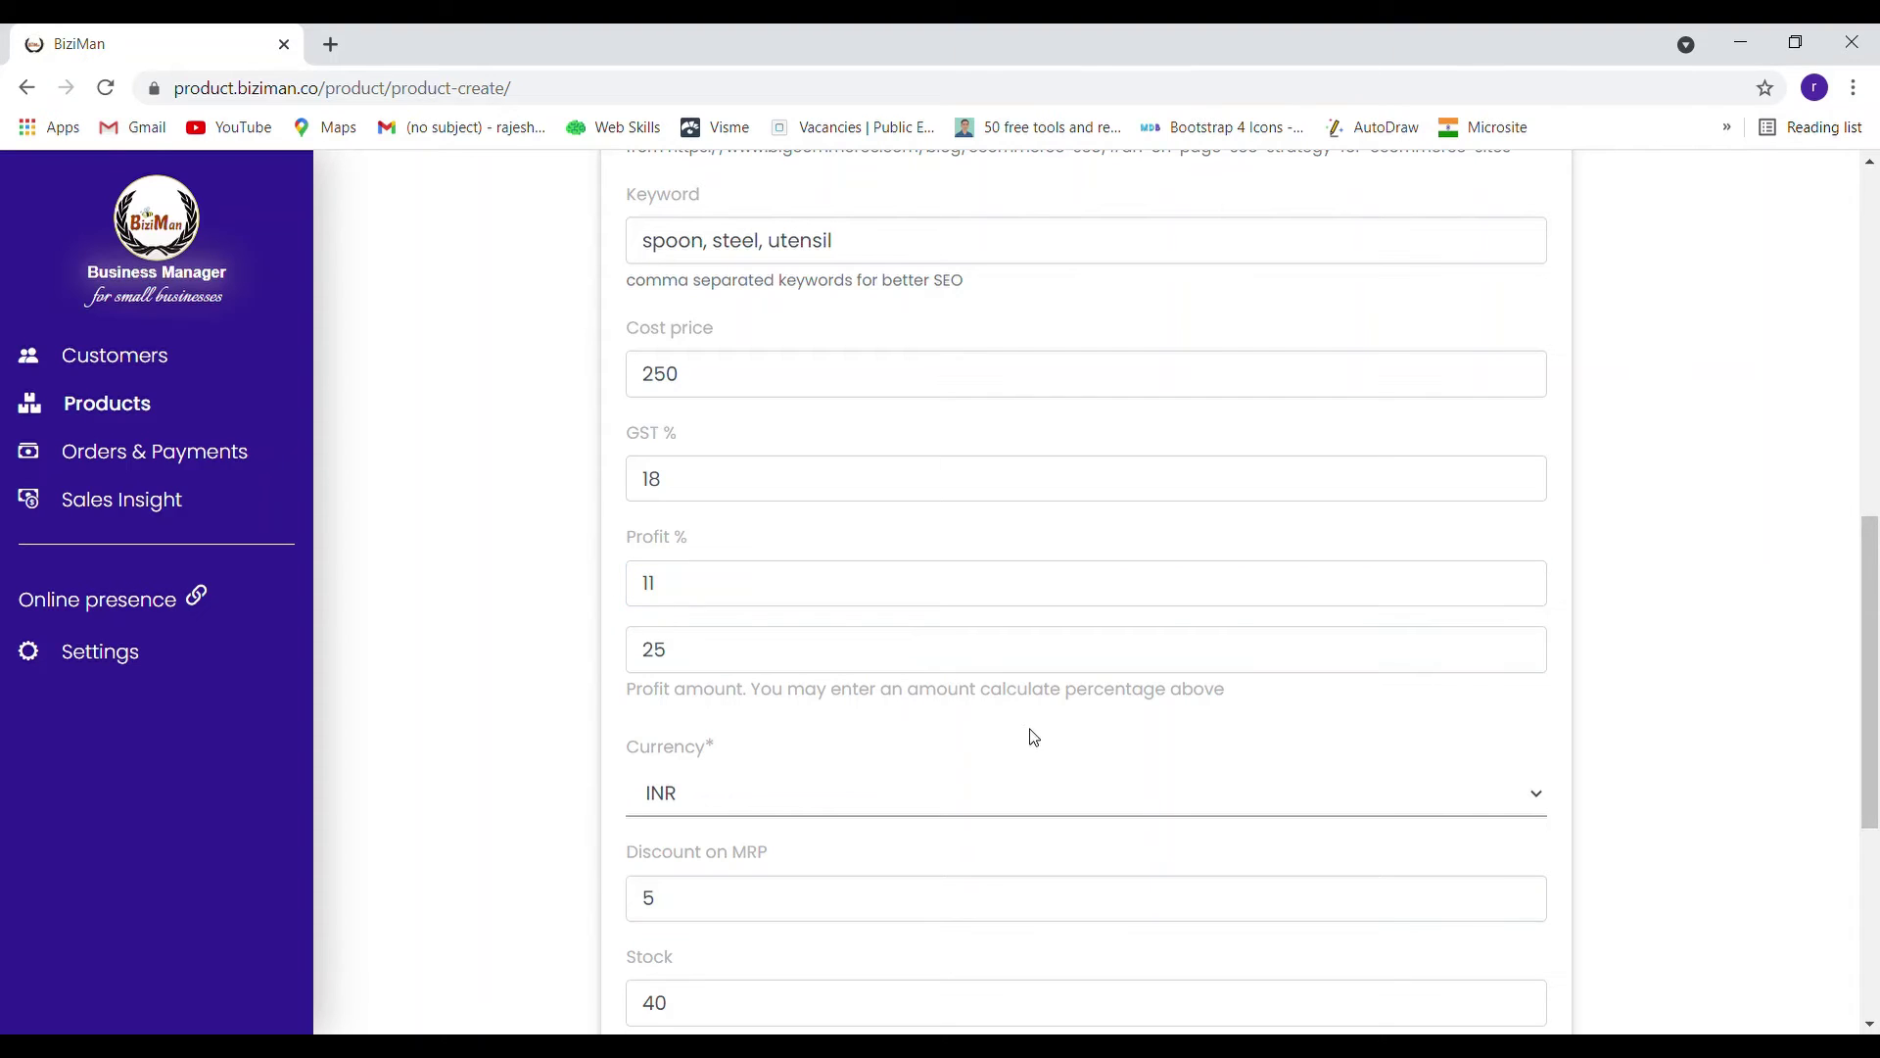
Change the product stock to 50
scroll(1034, 737, "down", 1)
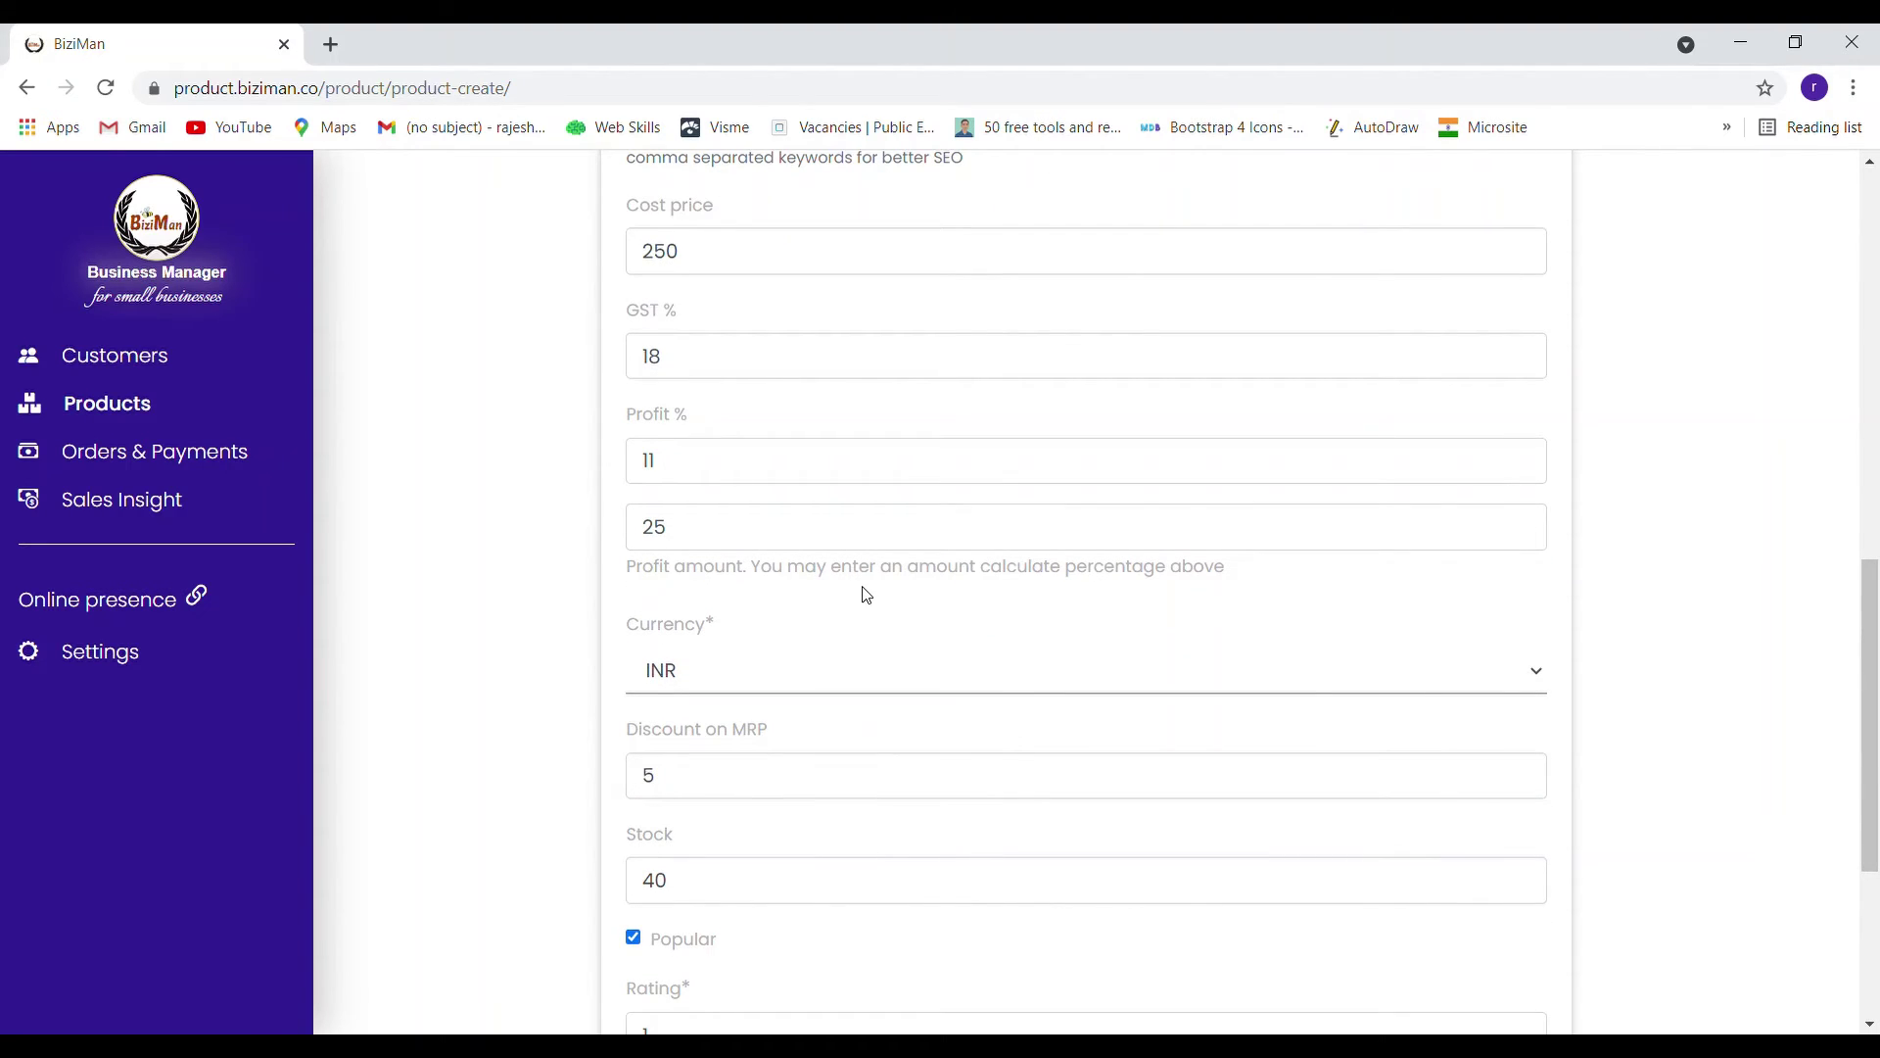
scroll(867, 594, "down", 1)
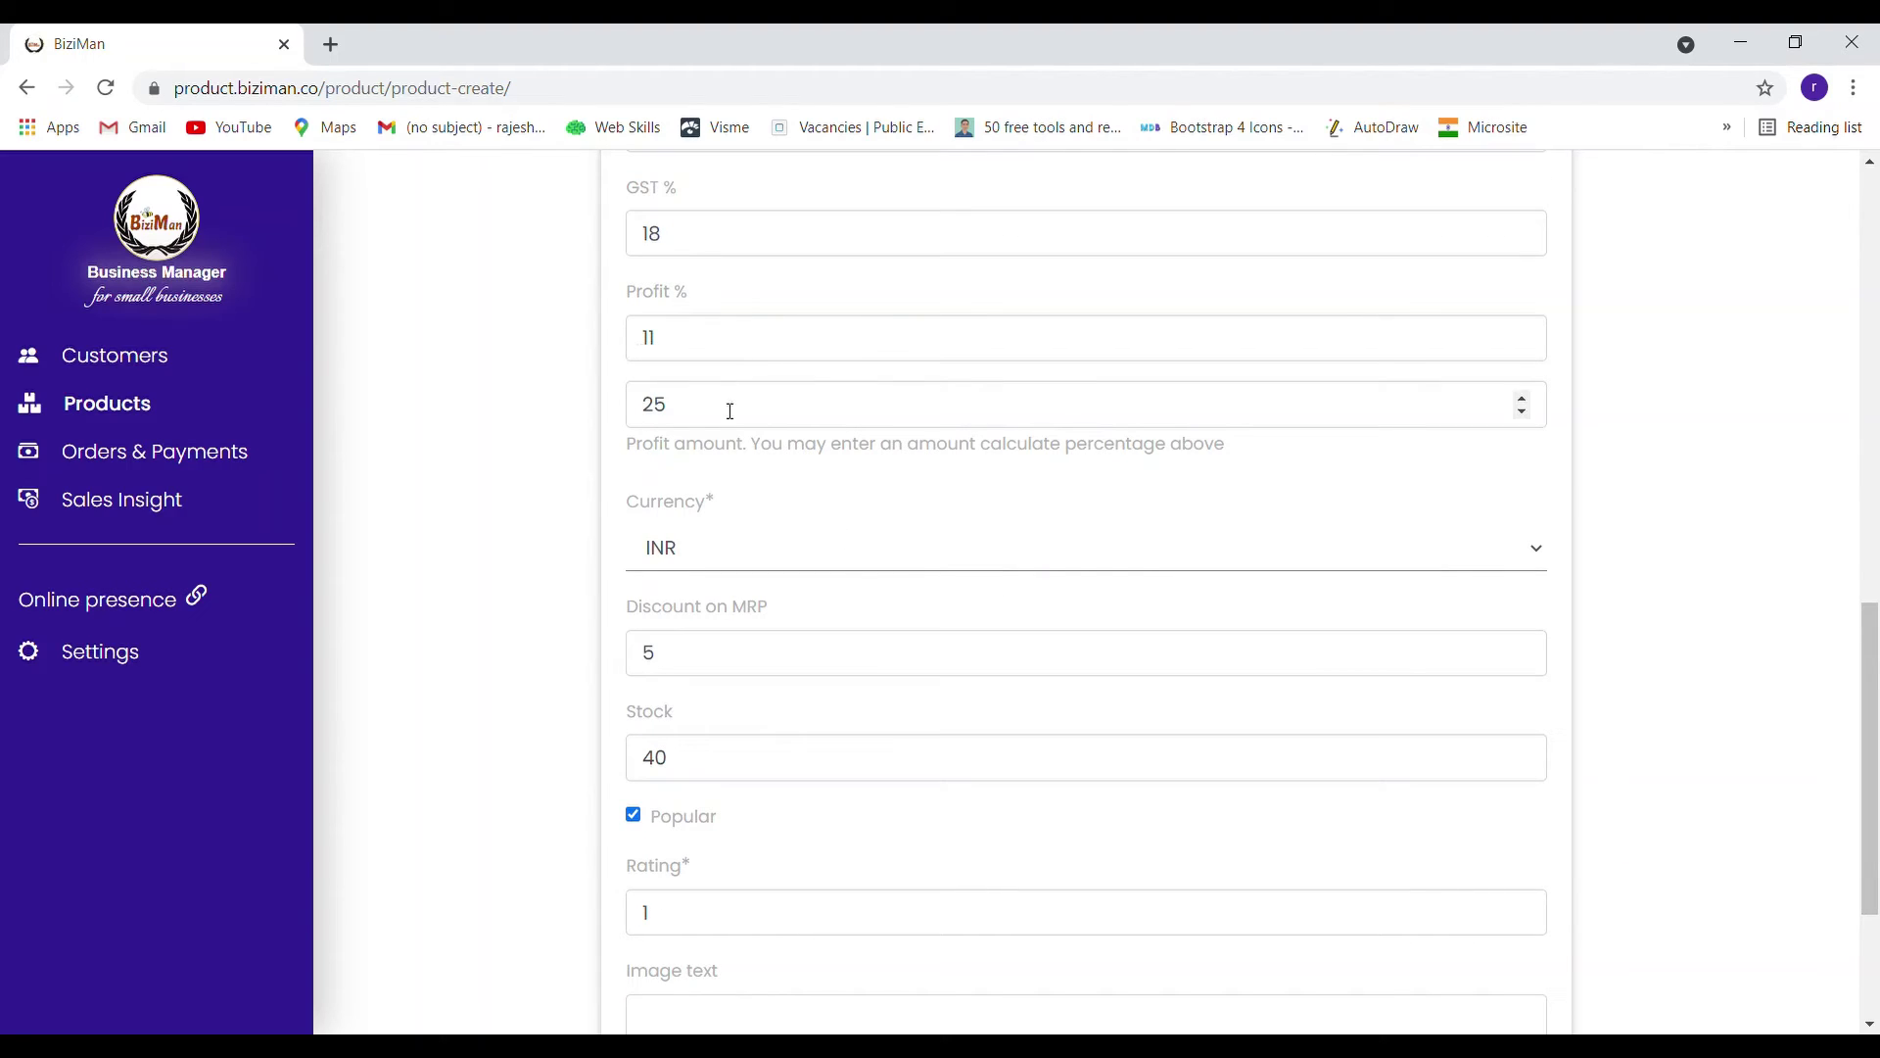
scroll(842, 413, "down", 1)
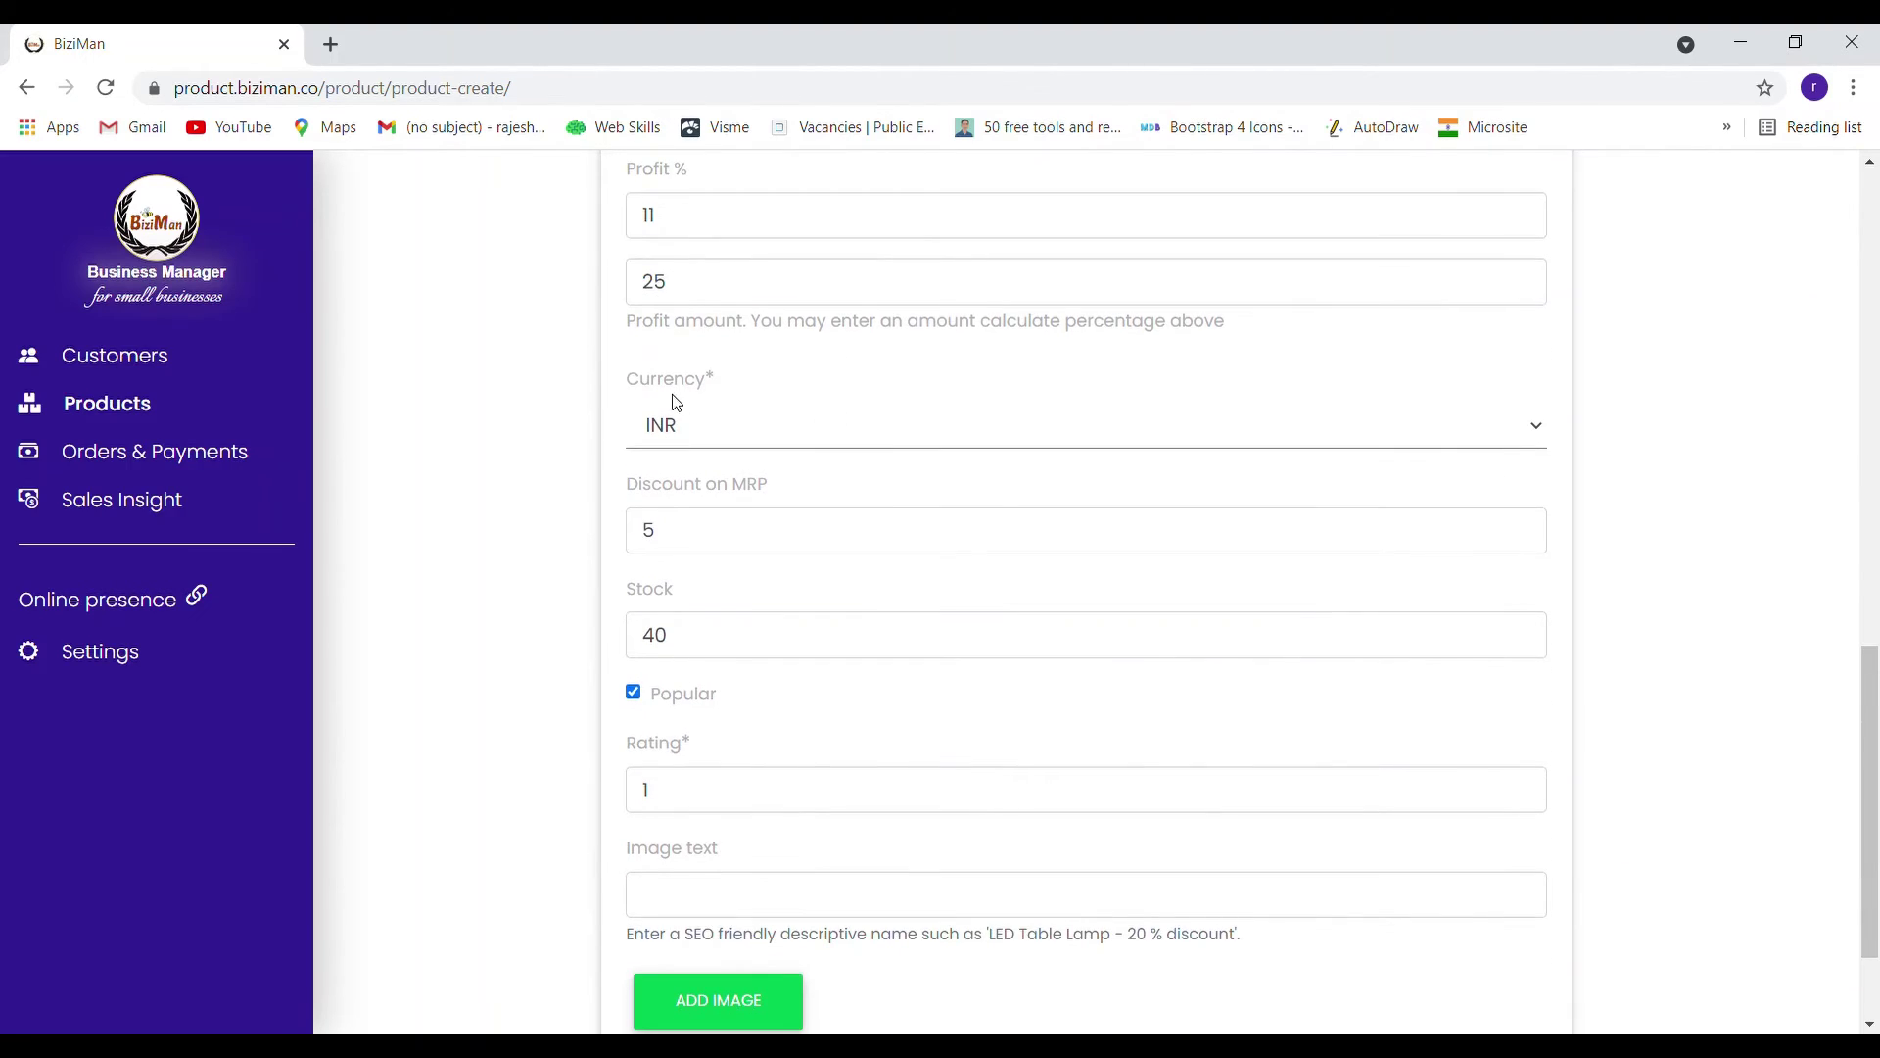
scroll(902, 442, "down", 1)
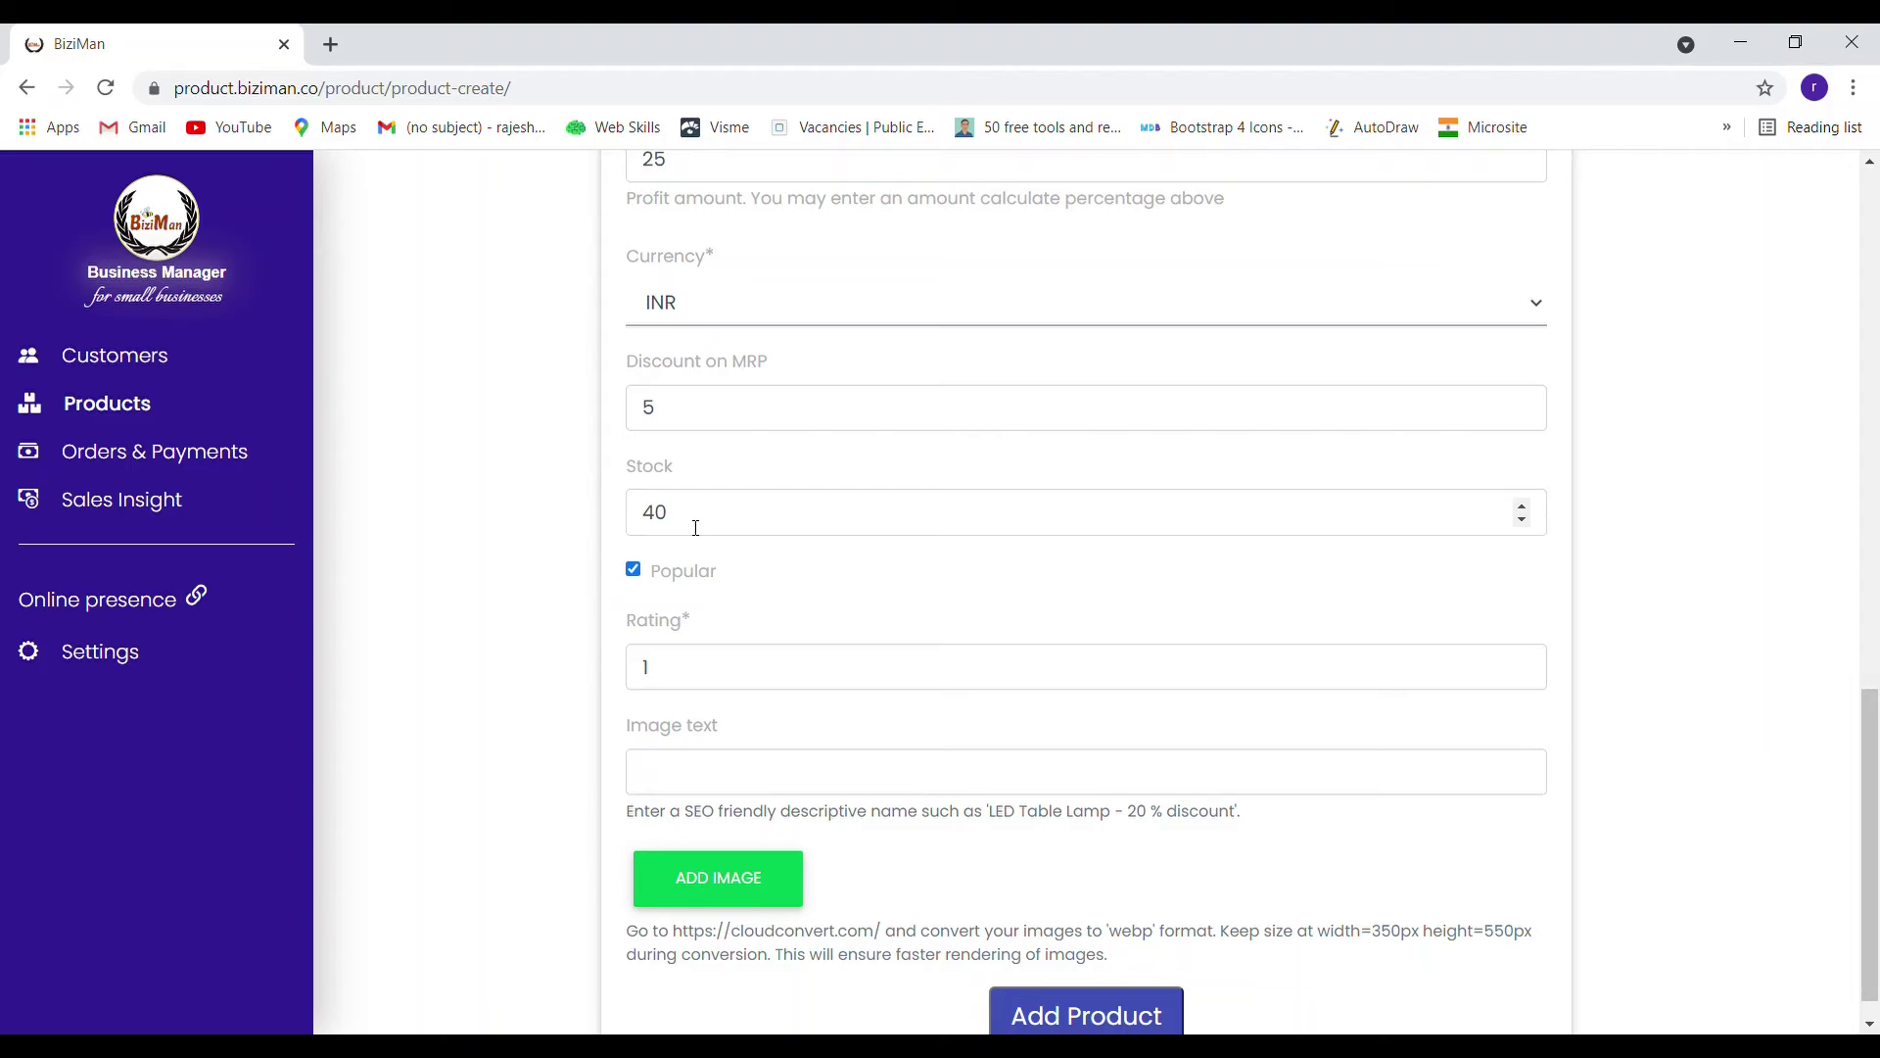
double_click(649, 514)
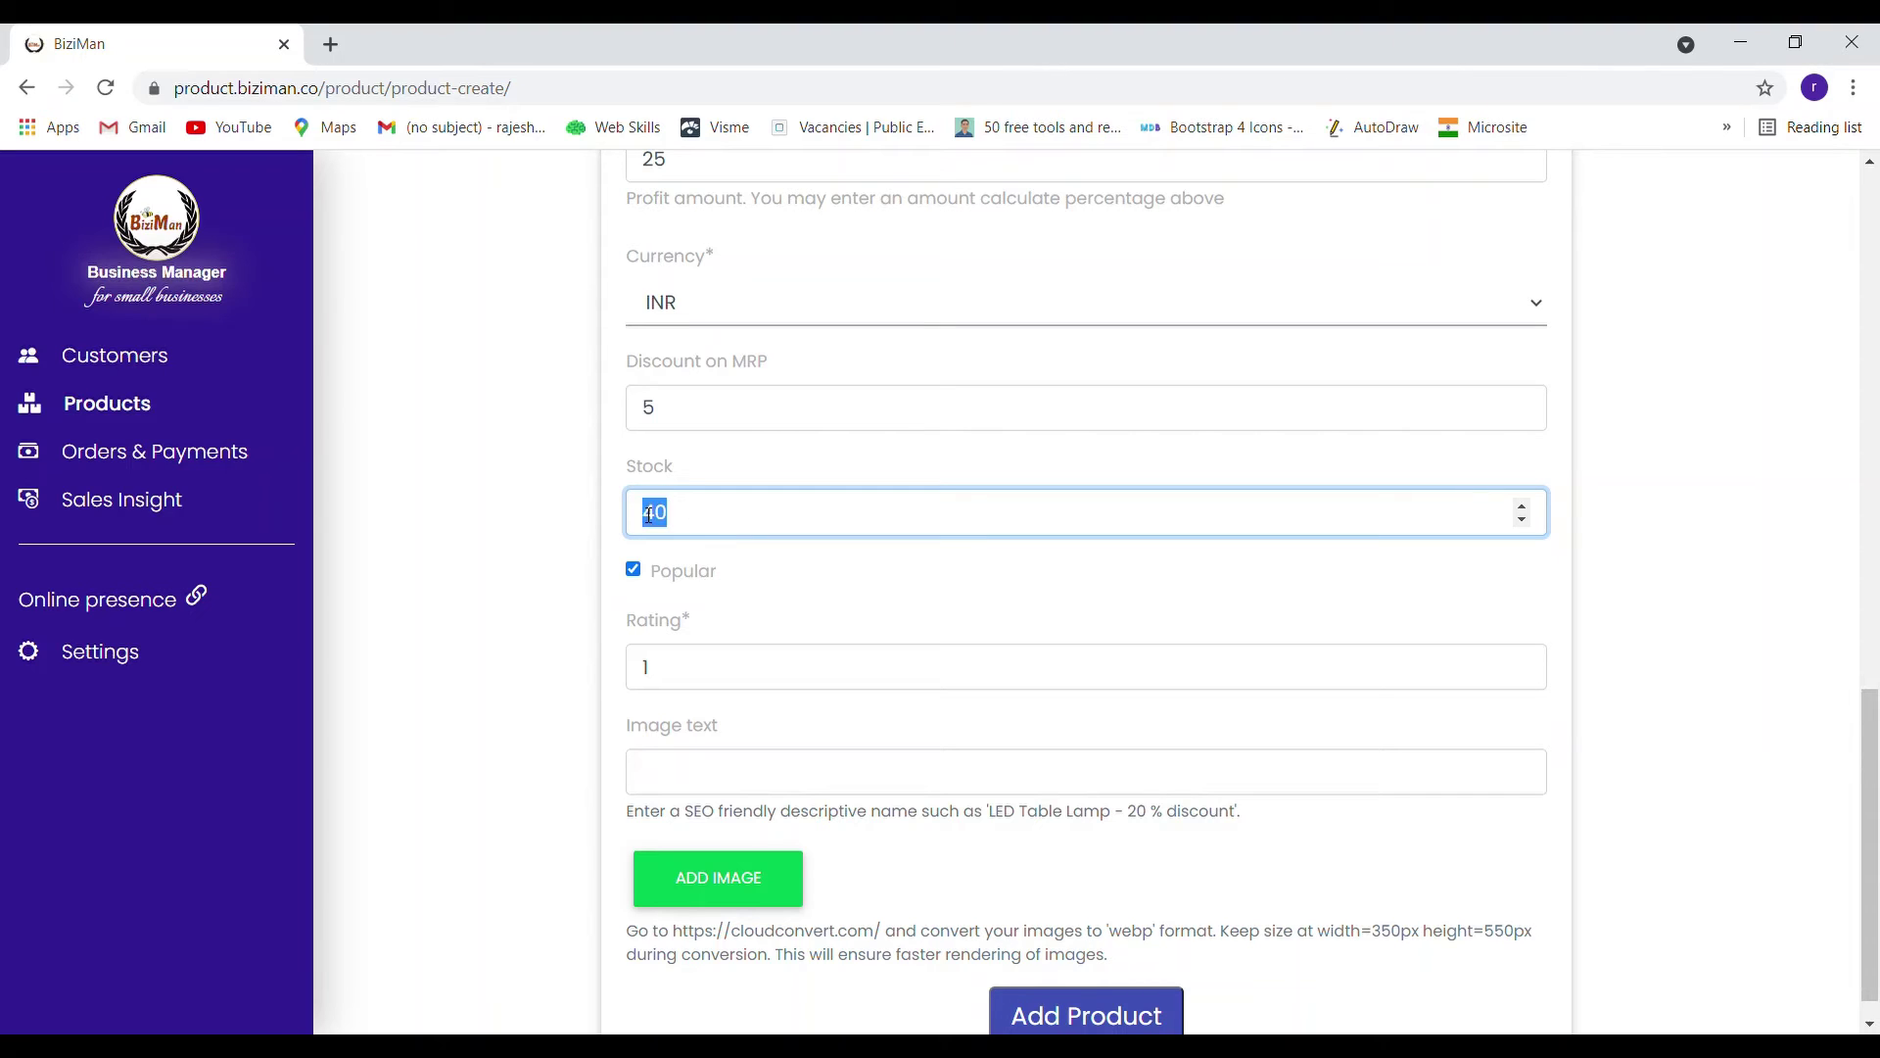
type("50")
left_click(896, 578)
Enter image text 'spoon', attach the product image file and add the product
scroll(911, 573, "down", 1)
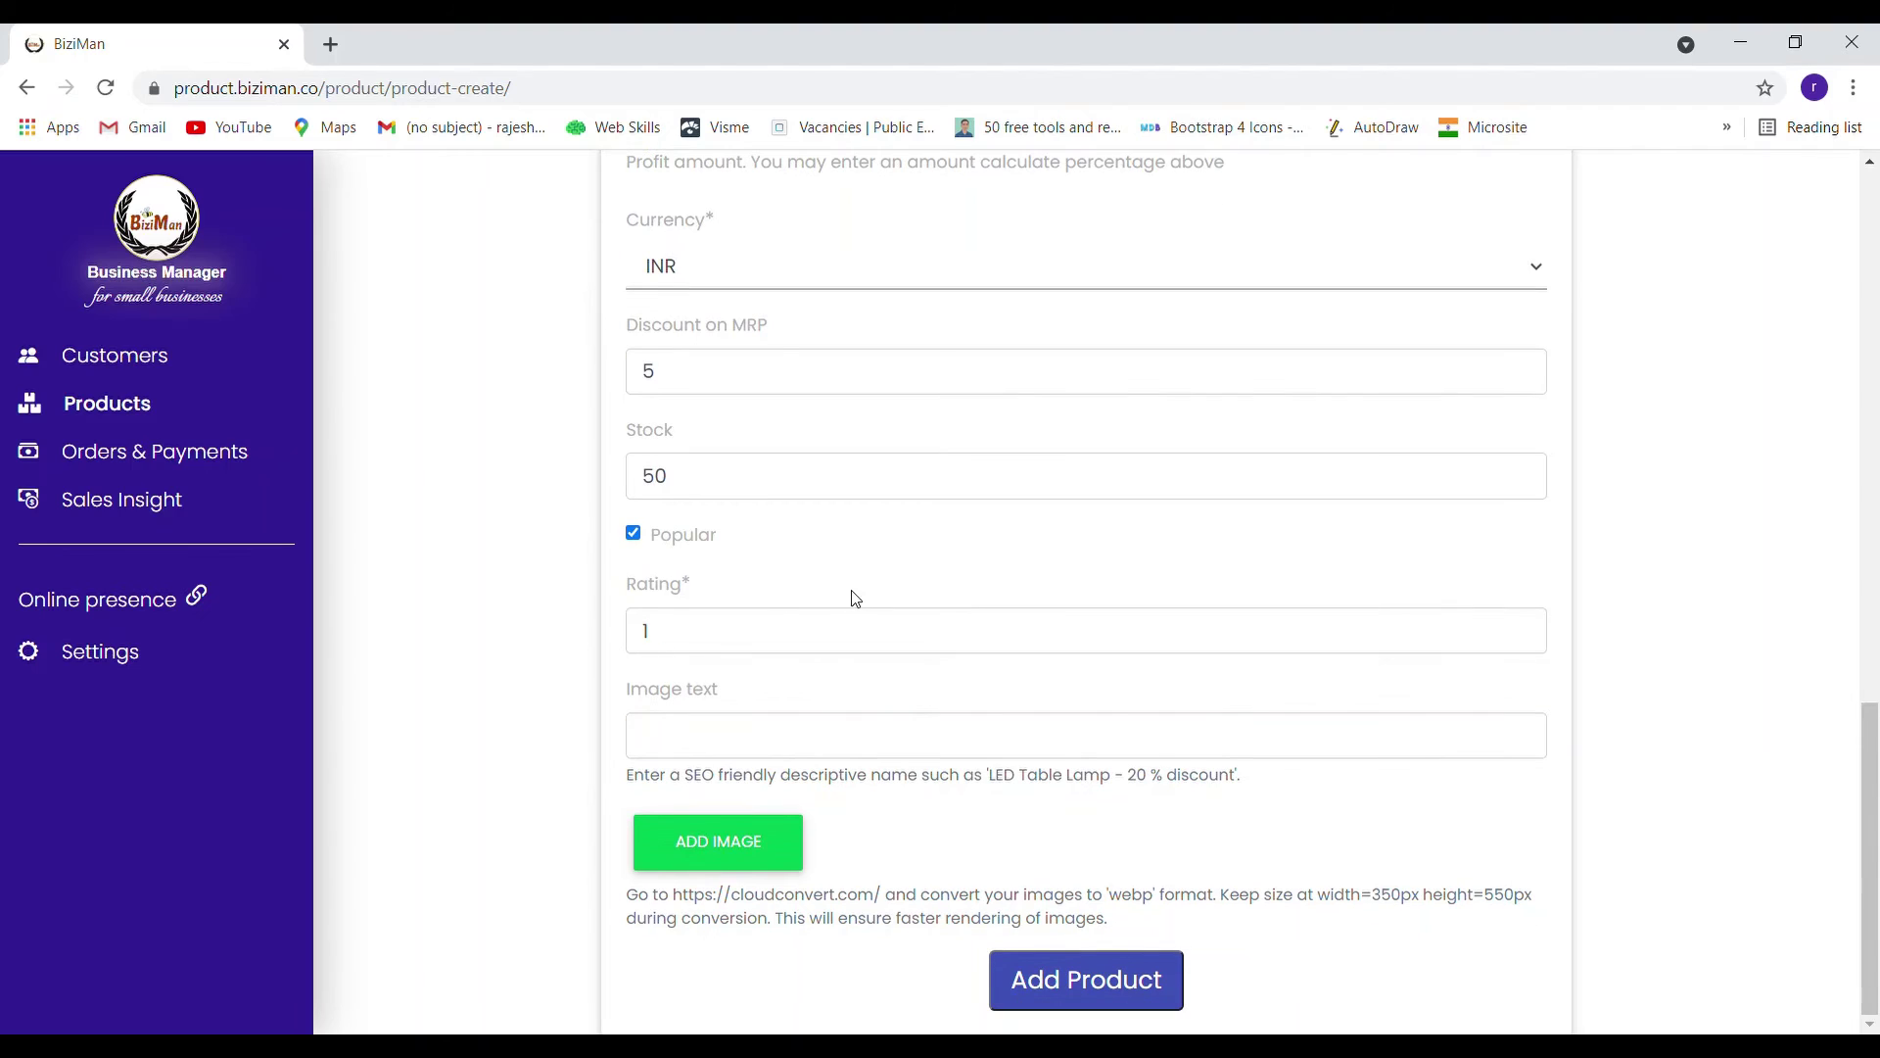
left_click(707, 735)
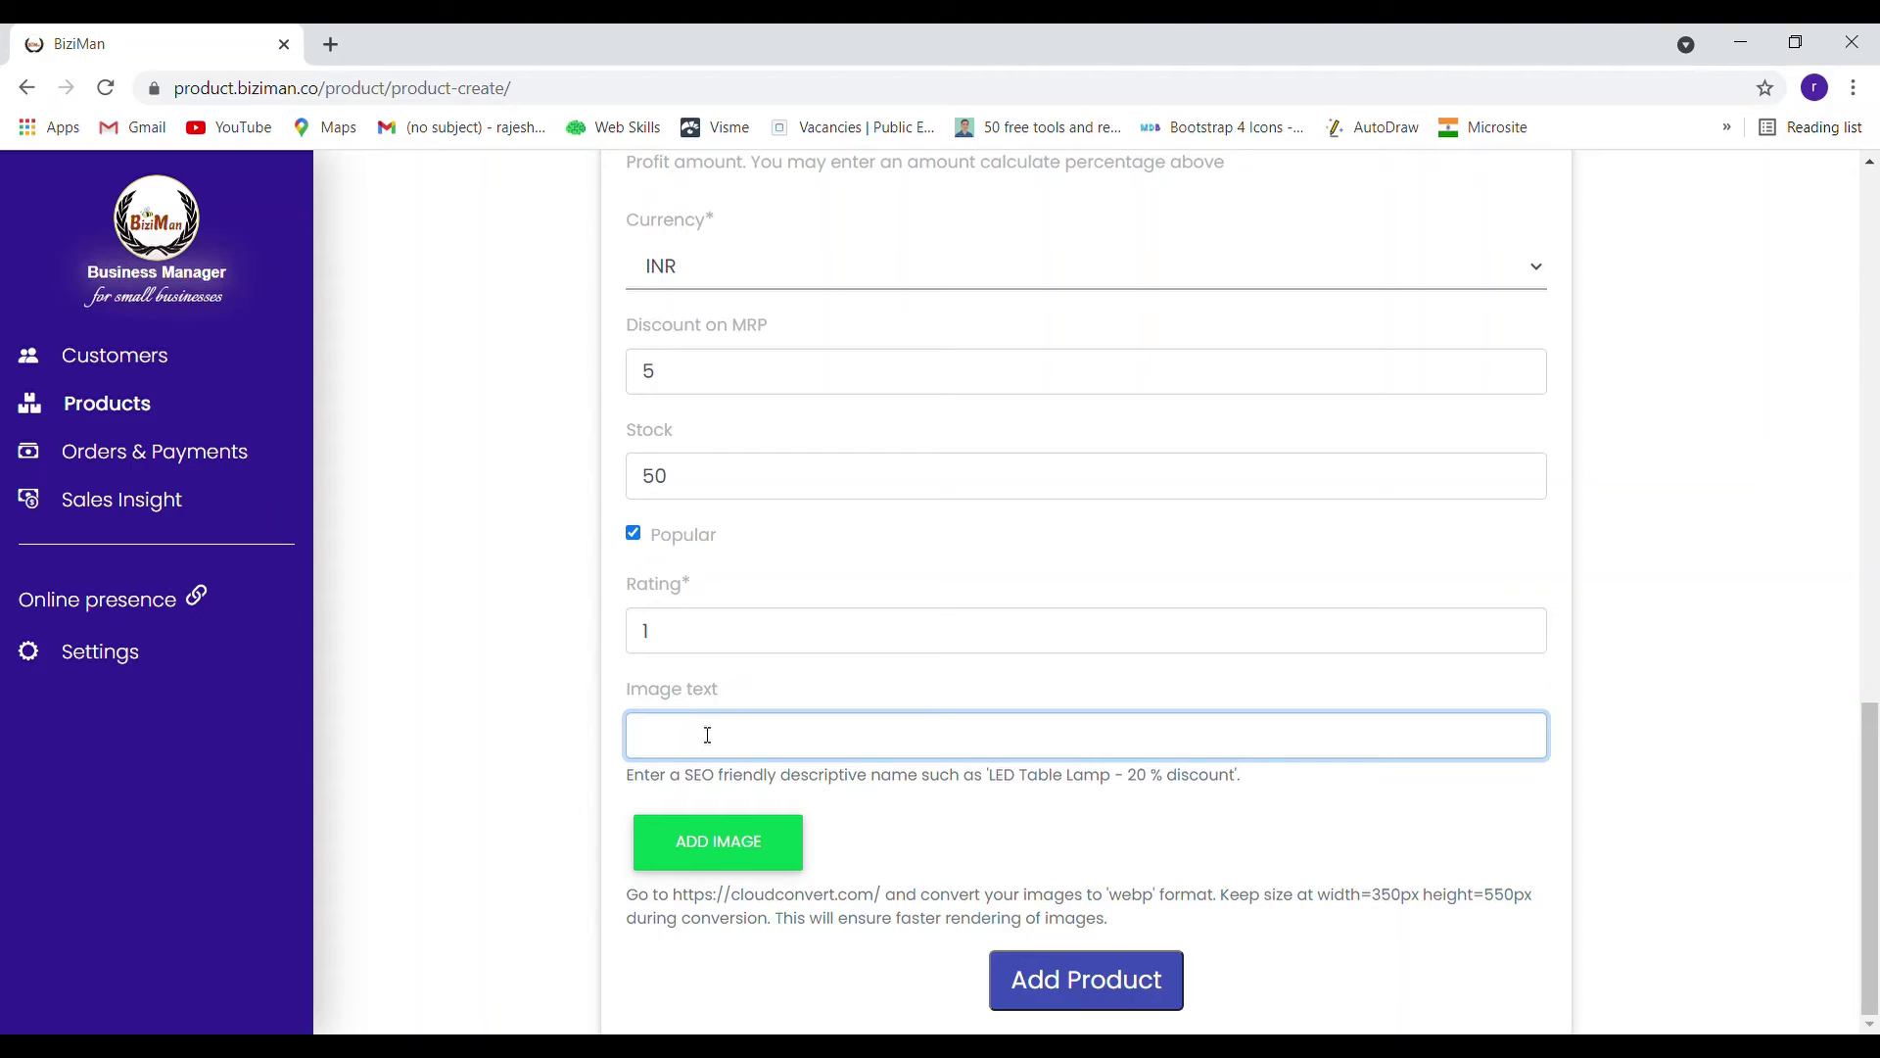
type("spoon")
left_click(742, 851)
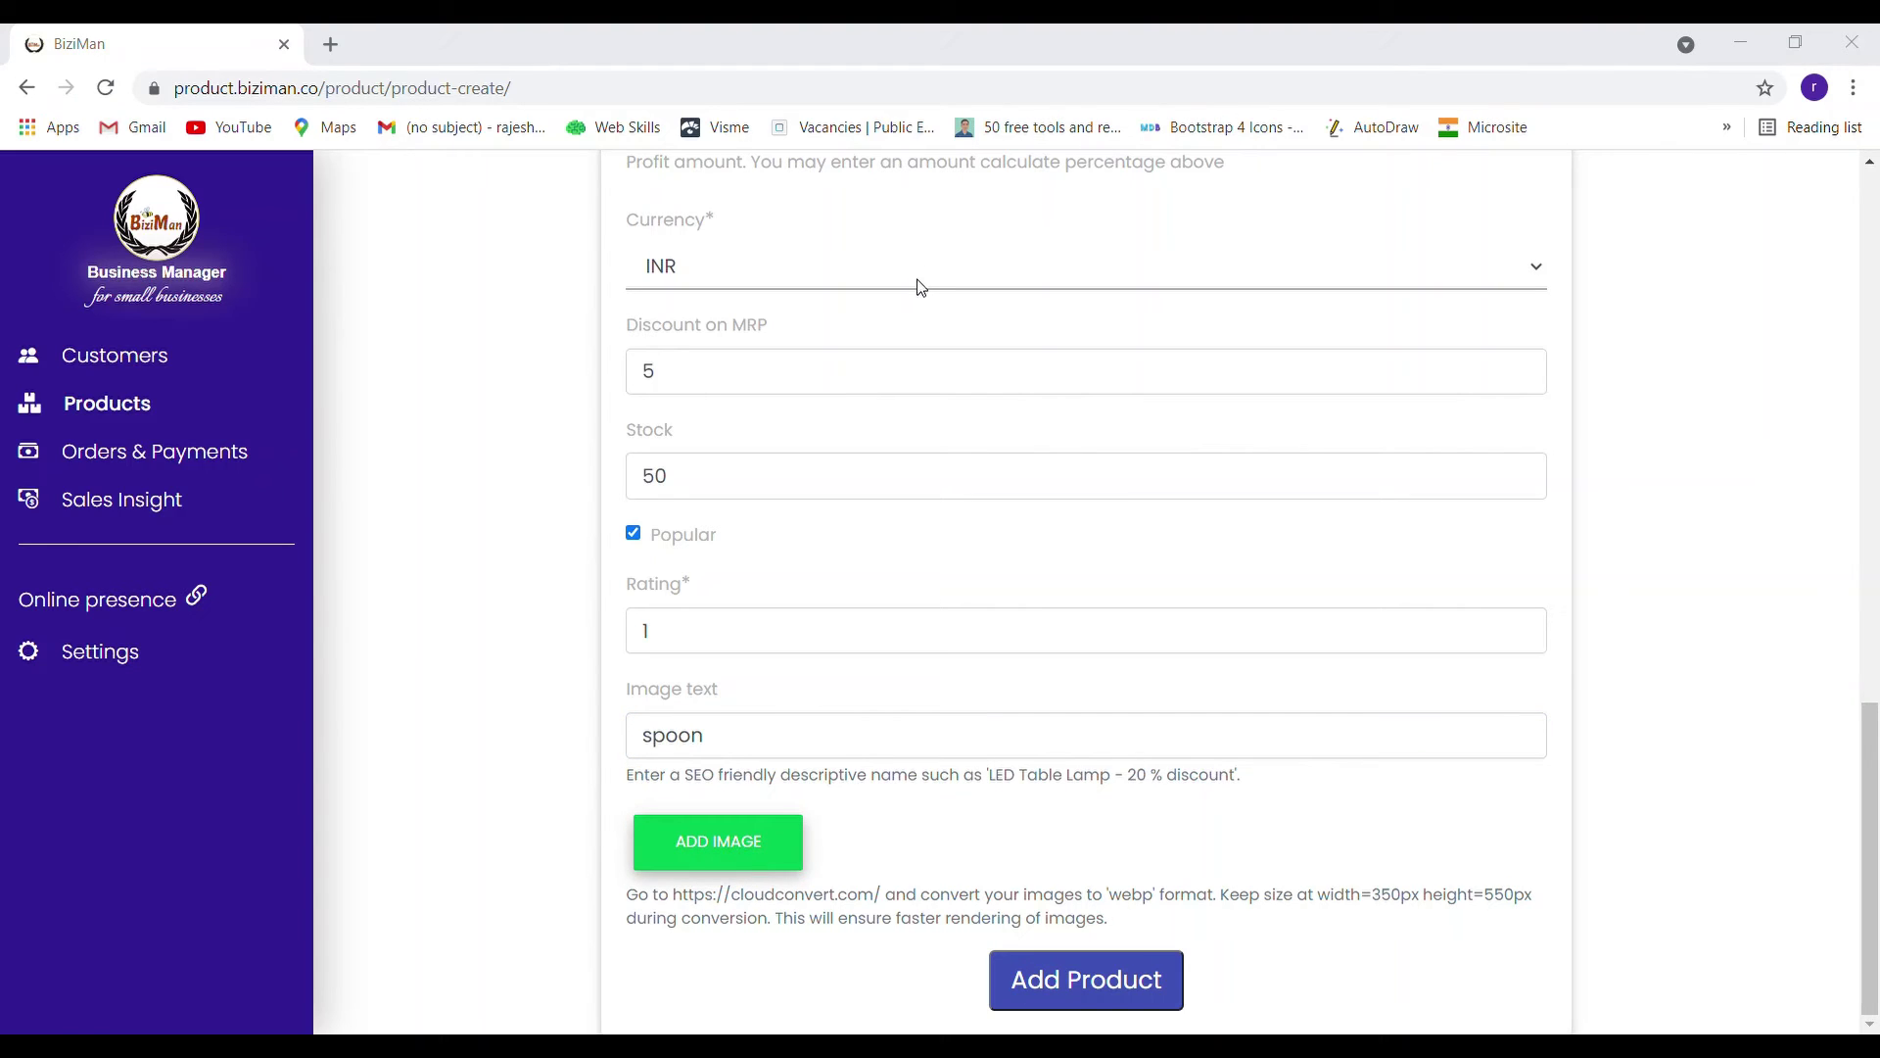
double_click(717, 578)
scroll(1662, 650, "down", 1)
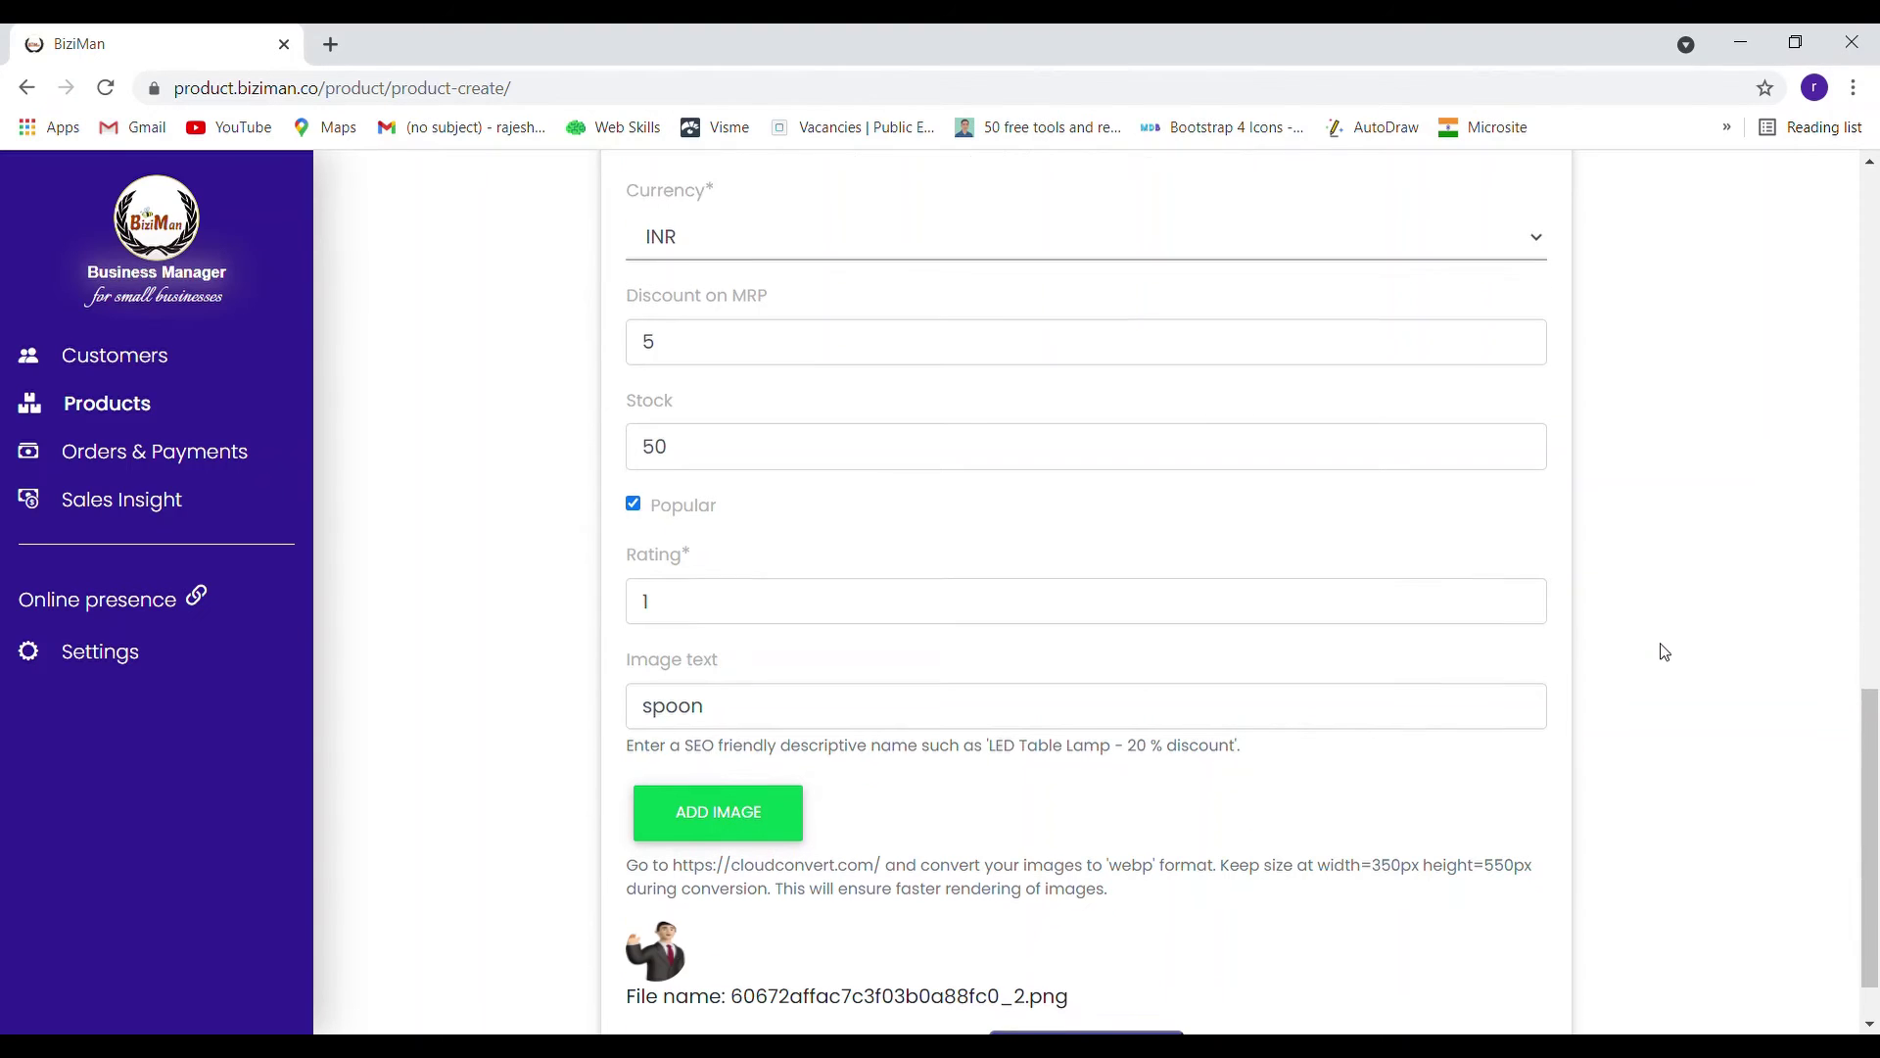
left_click(1113, 994)
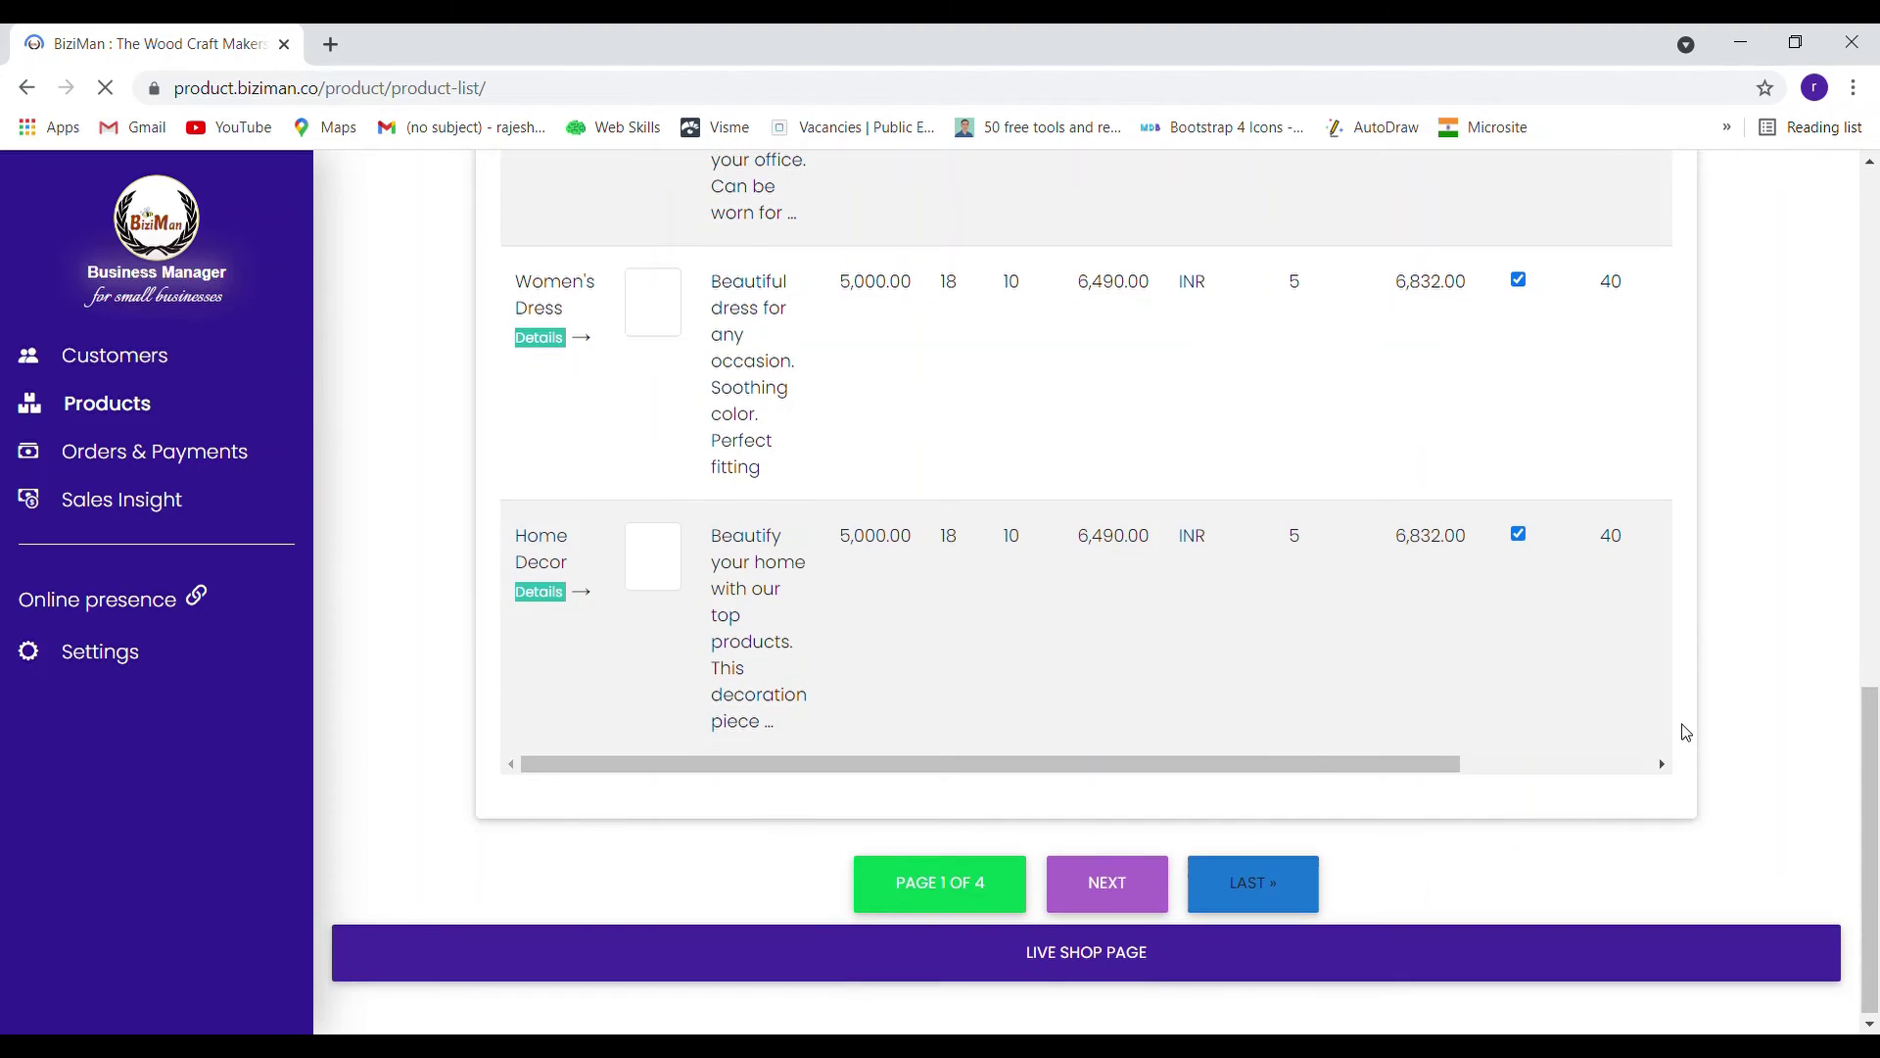
Filter the product list to the steel utensils category
scroll(1687, 733, "up", 14)
scroll(1716, 645, "up", 1)
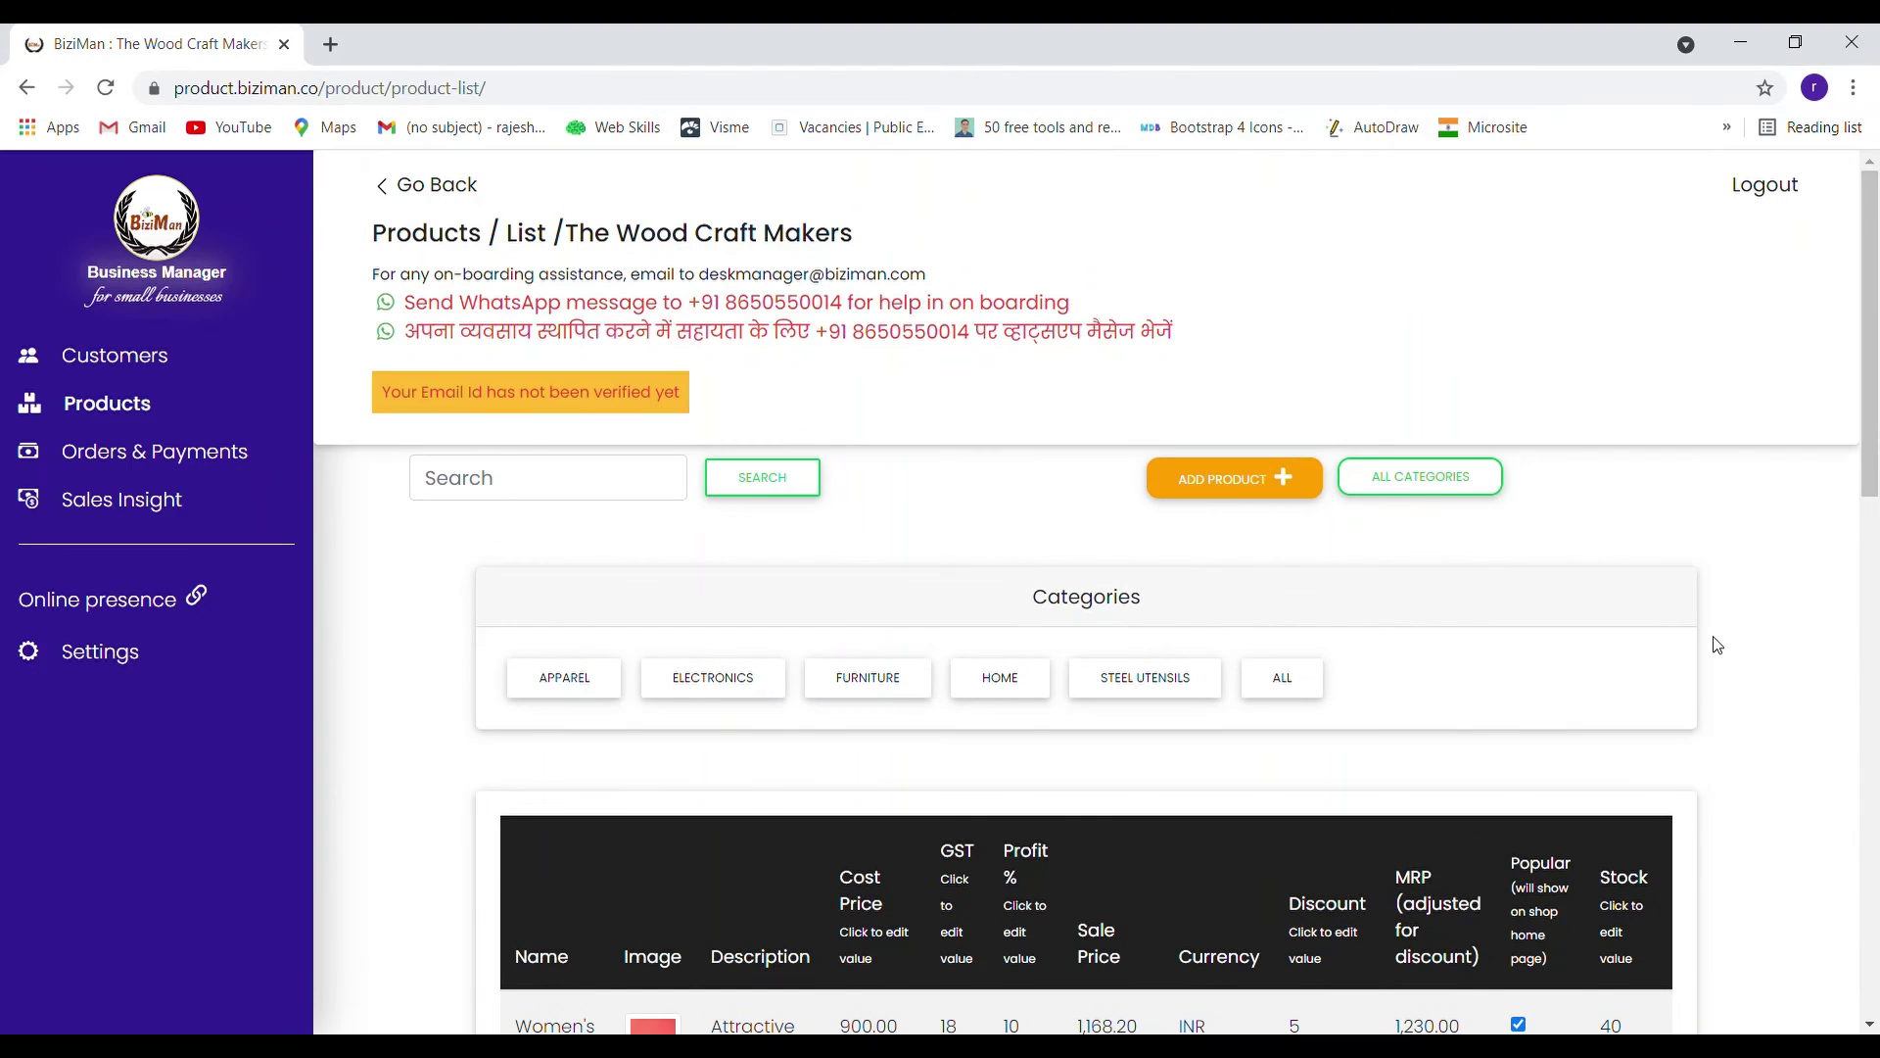
left_click(1152, 696)
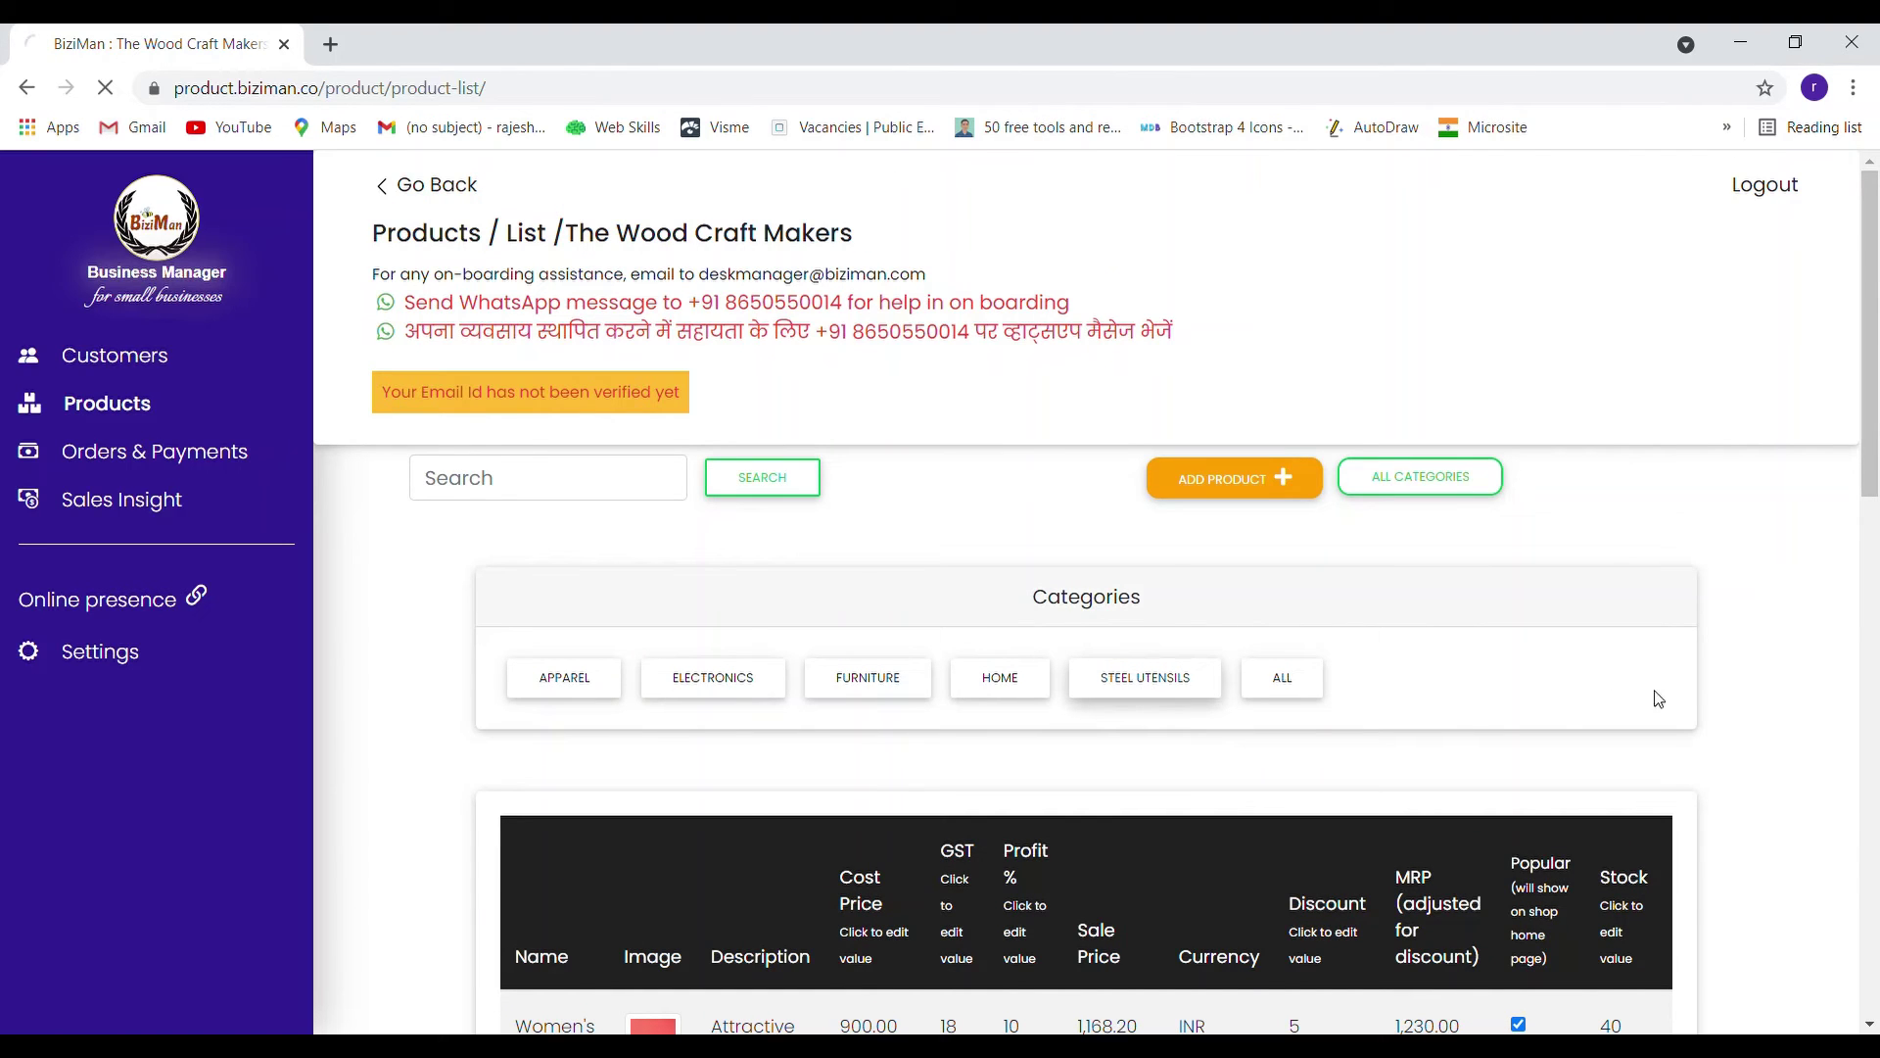
scroll(1805, 654, "down", 2)
scroll(1804, 653, "down", 3)
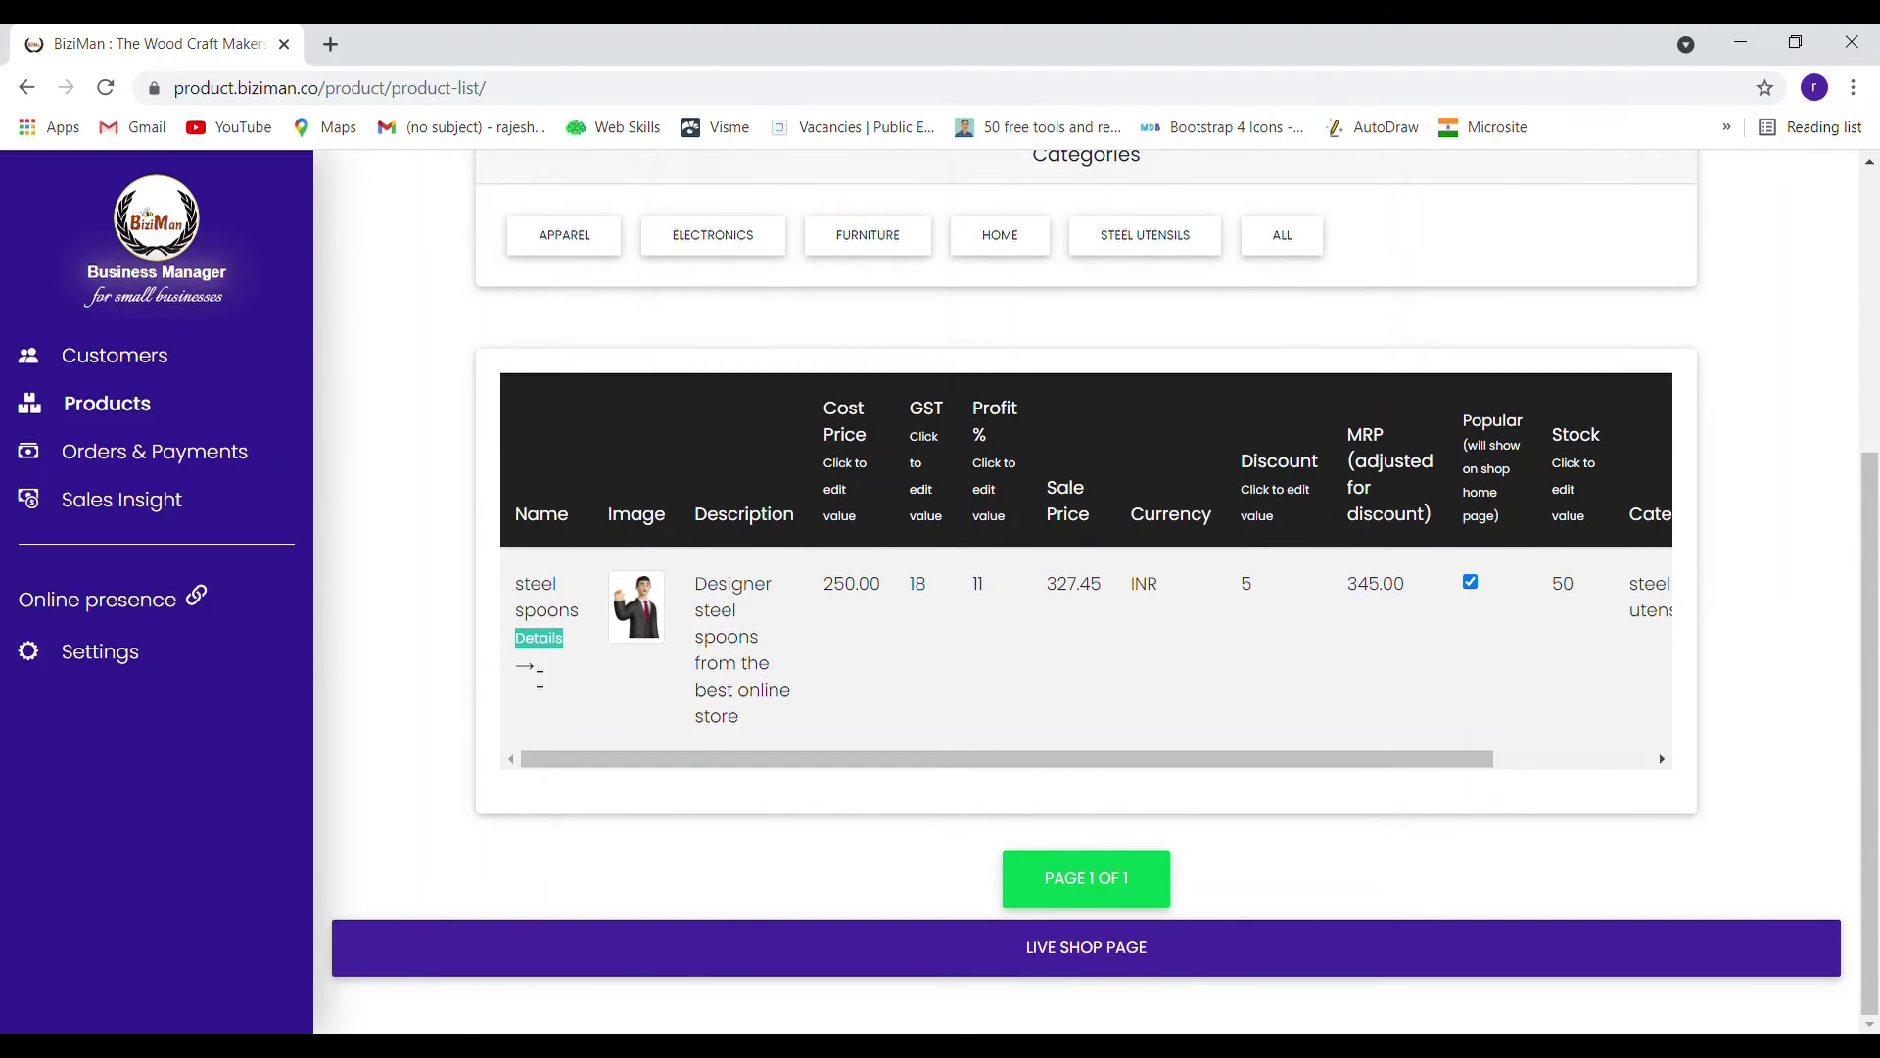
Open the steel spoons details, cancel an image change, and return to the product list
left_click(541, 649)
scroll(734, 612, "down", 5)
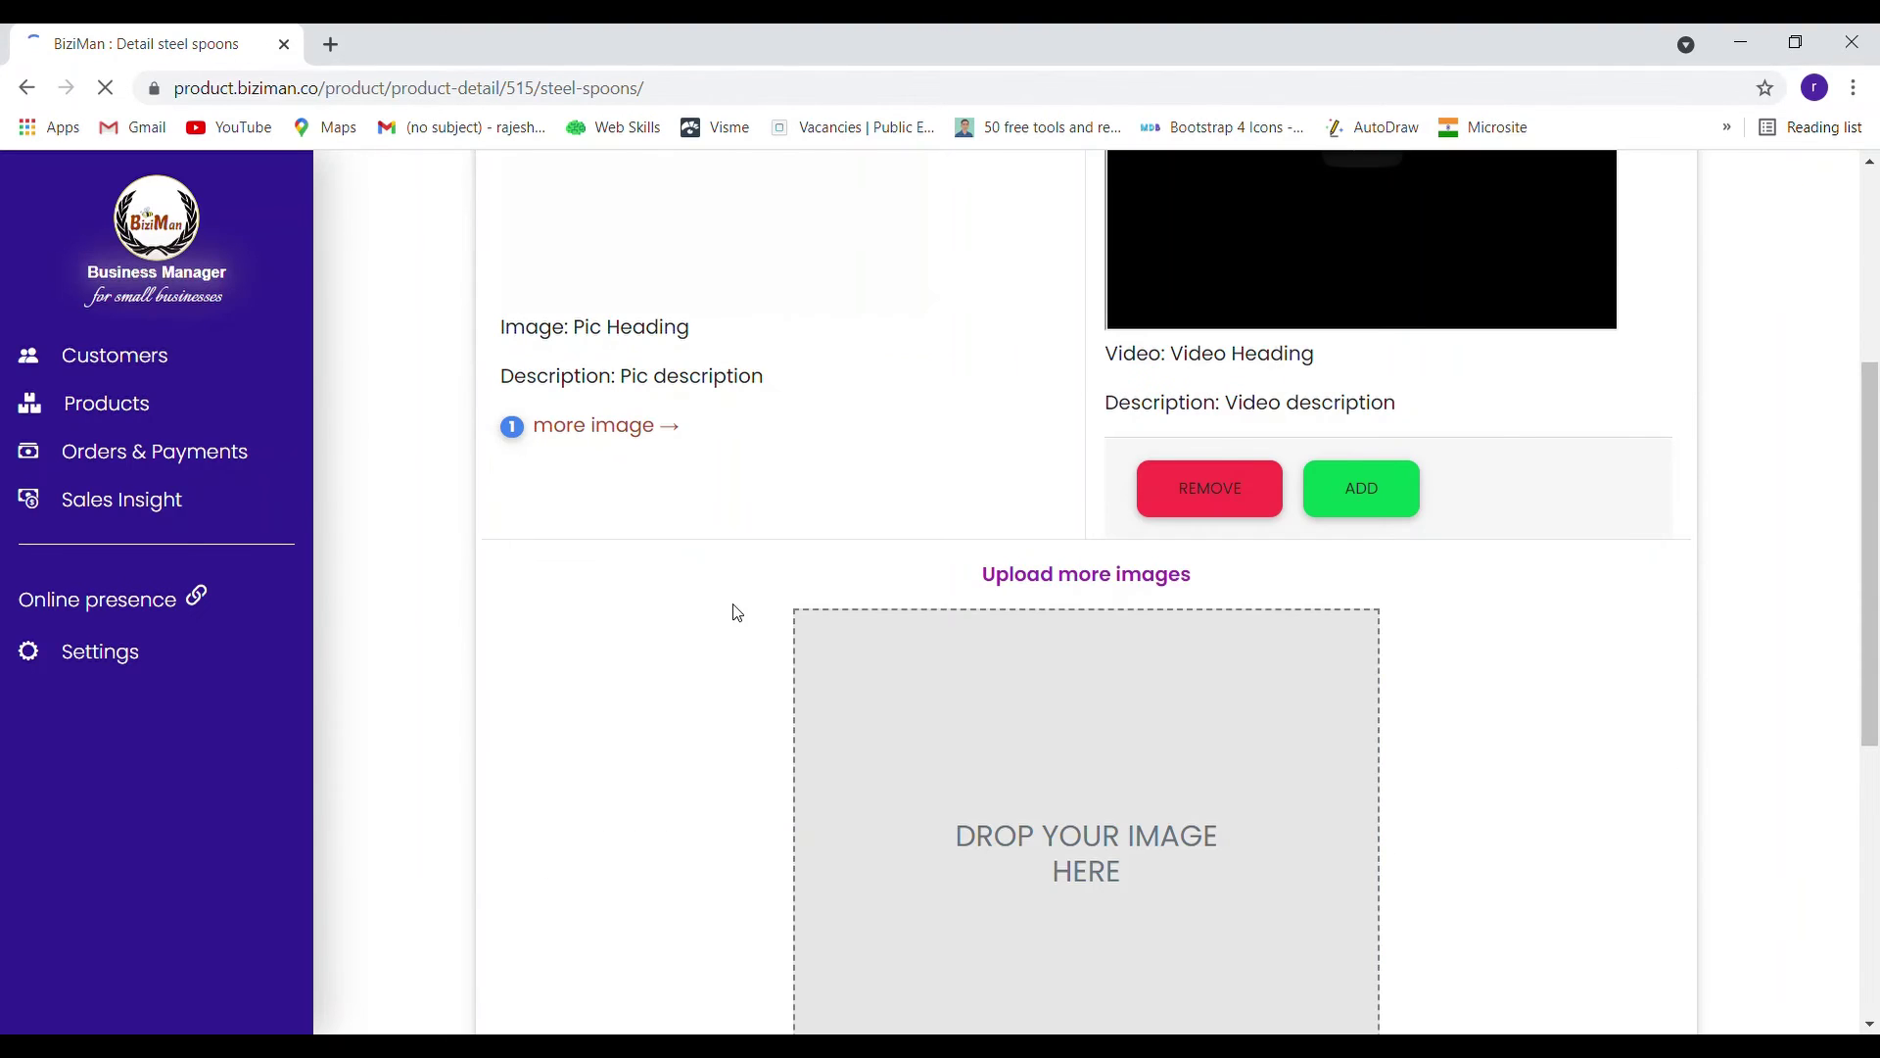
scroll(737, 612, "up", 3)
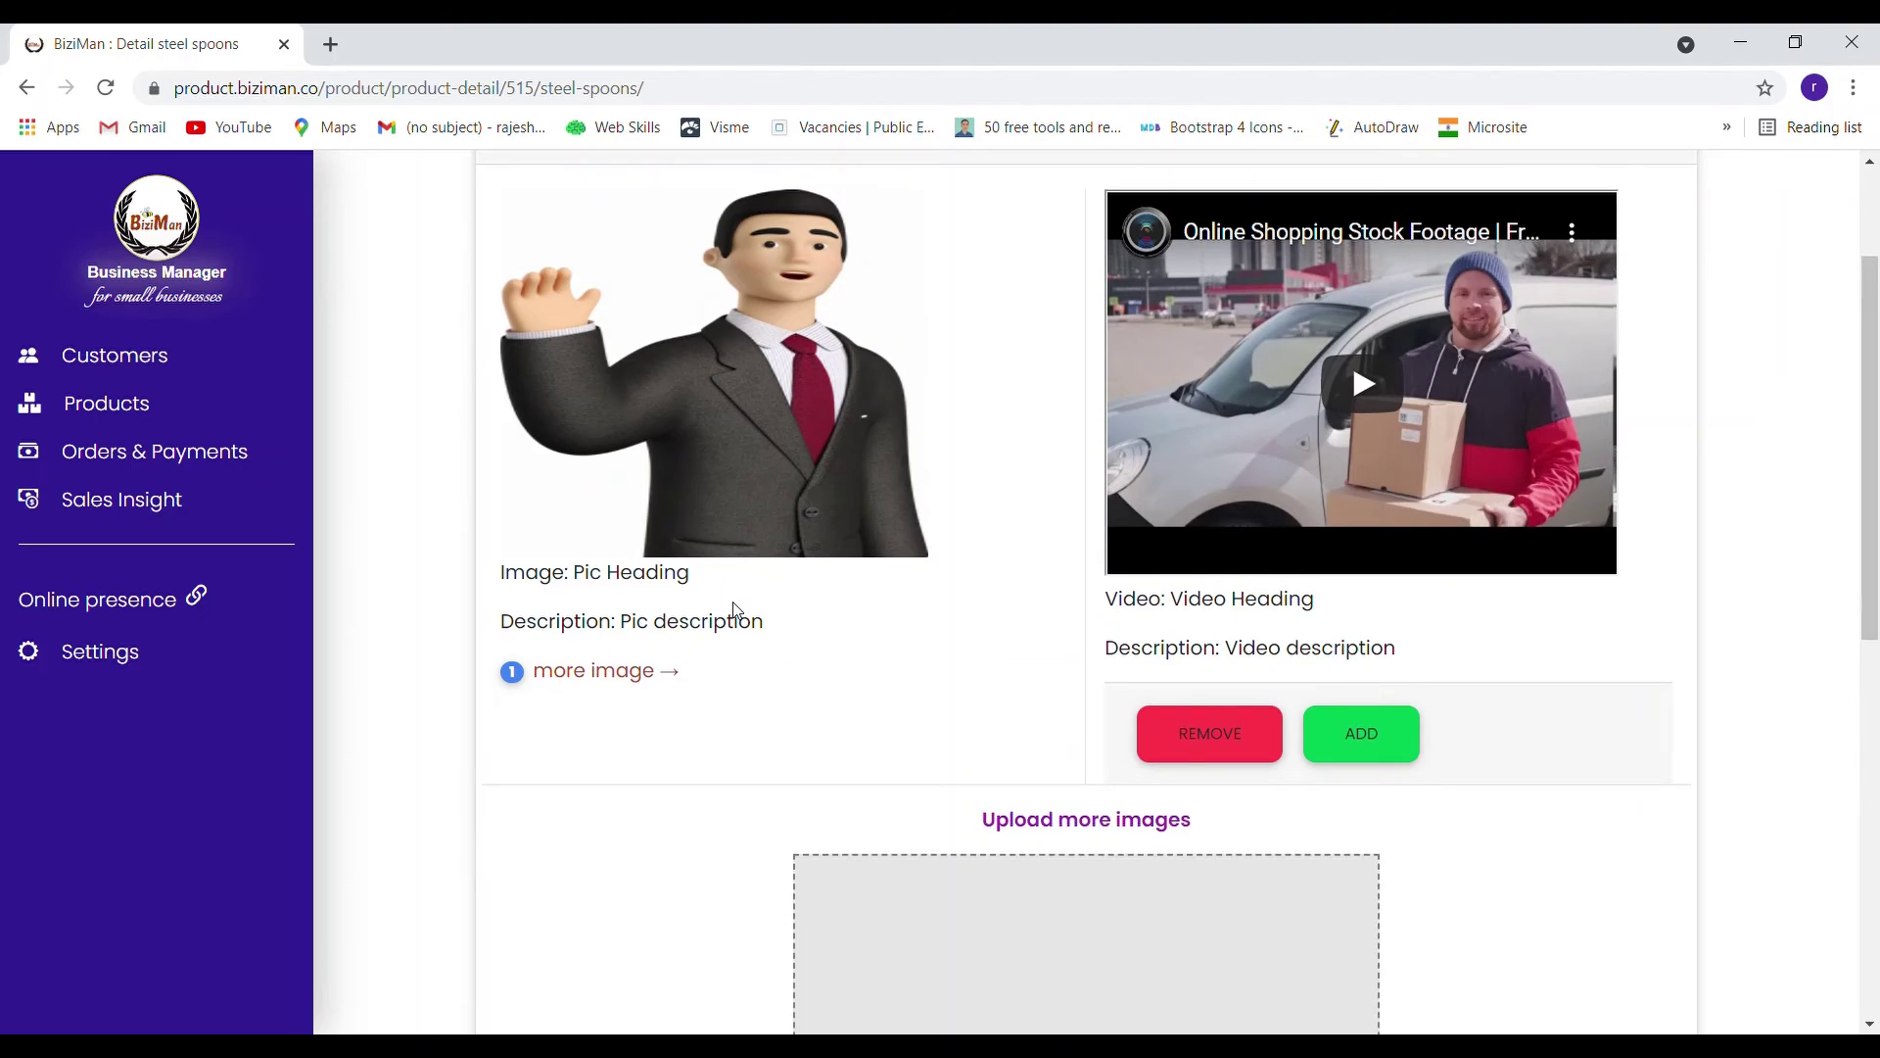
left_click(728, 450)
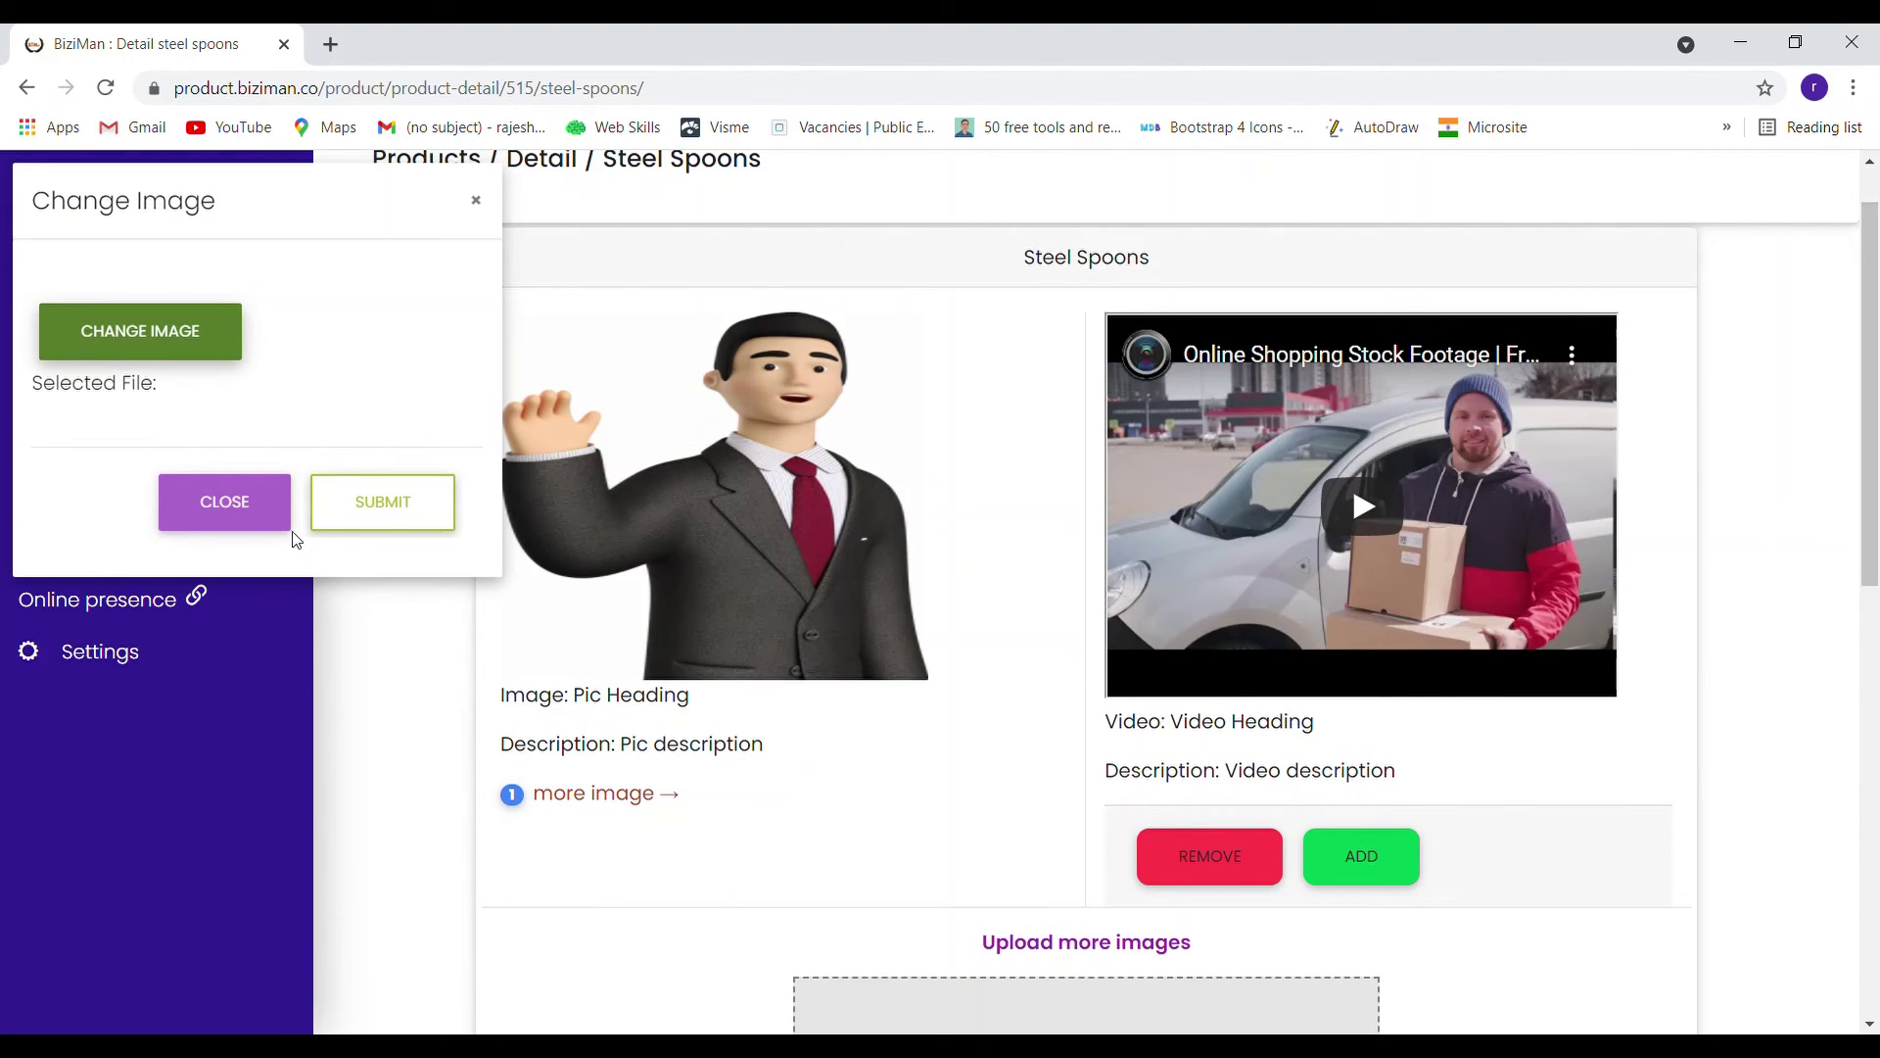
left_click(260, 519)
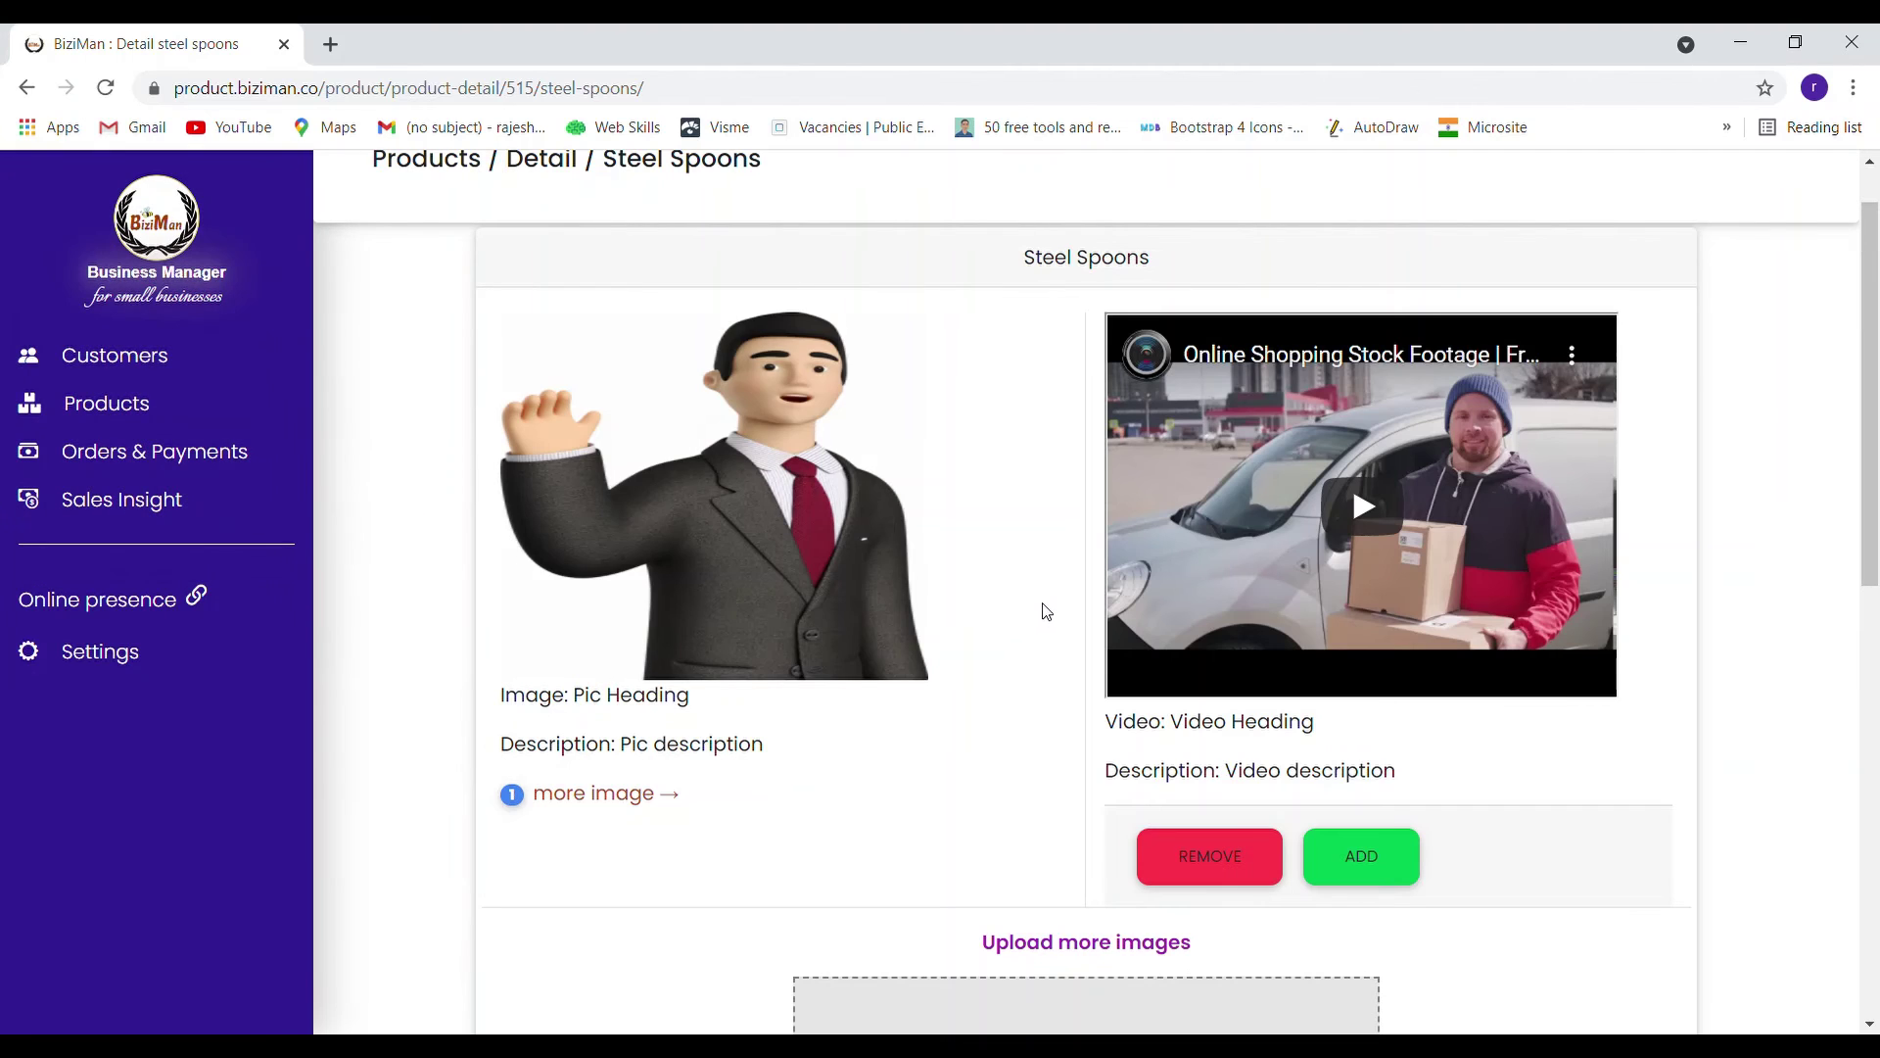
scroll(1046, 609, "down", 2)
scroll(1046, 607, "down", 2)
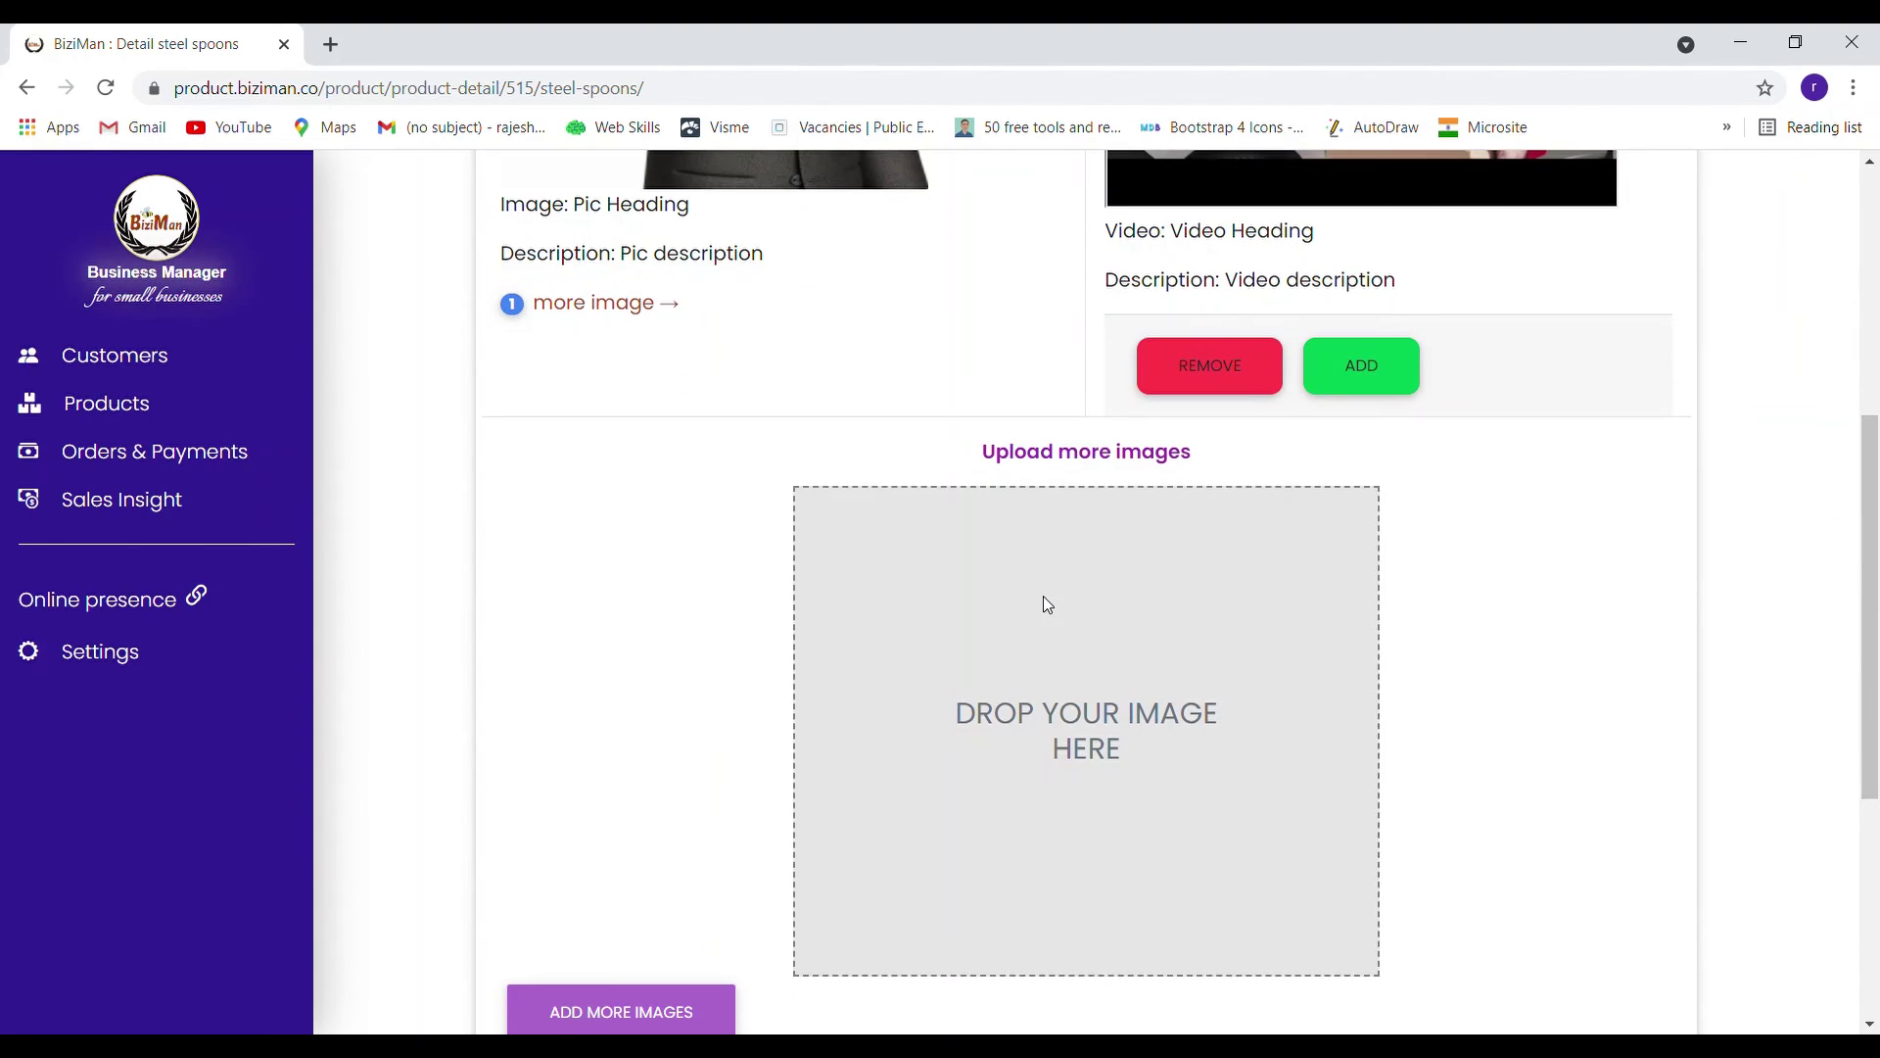
scroll(1359, 617, "down", 2)
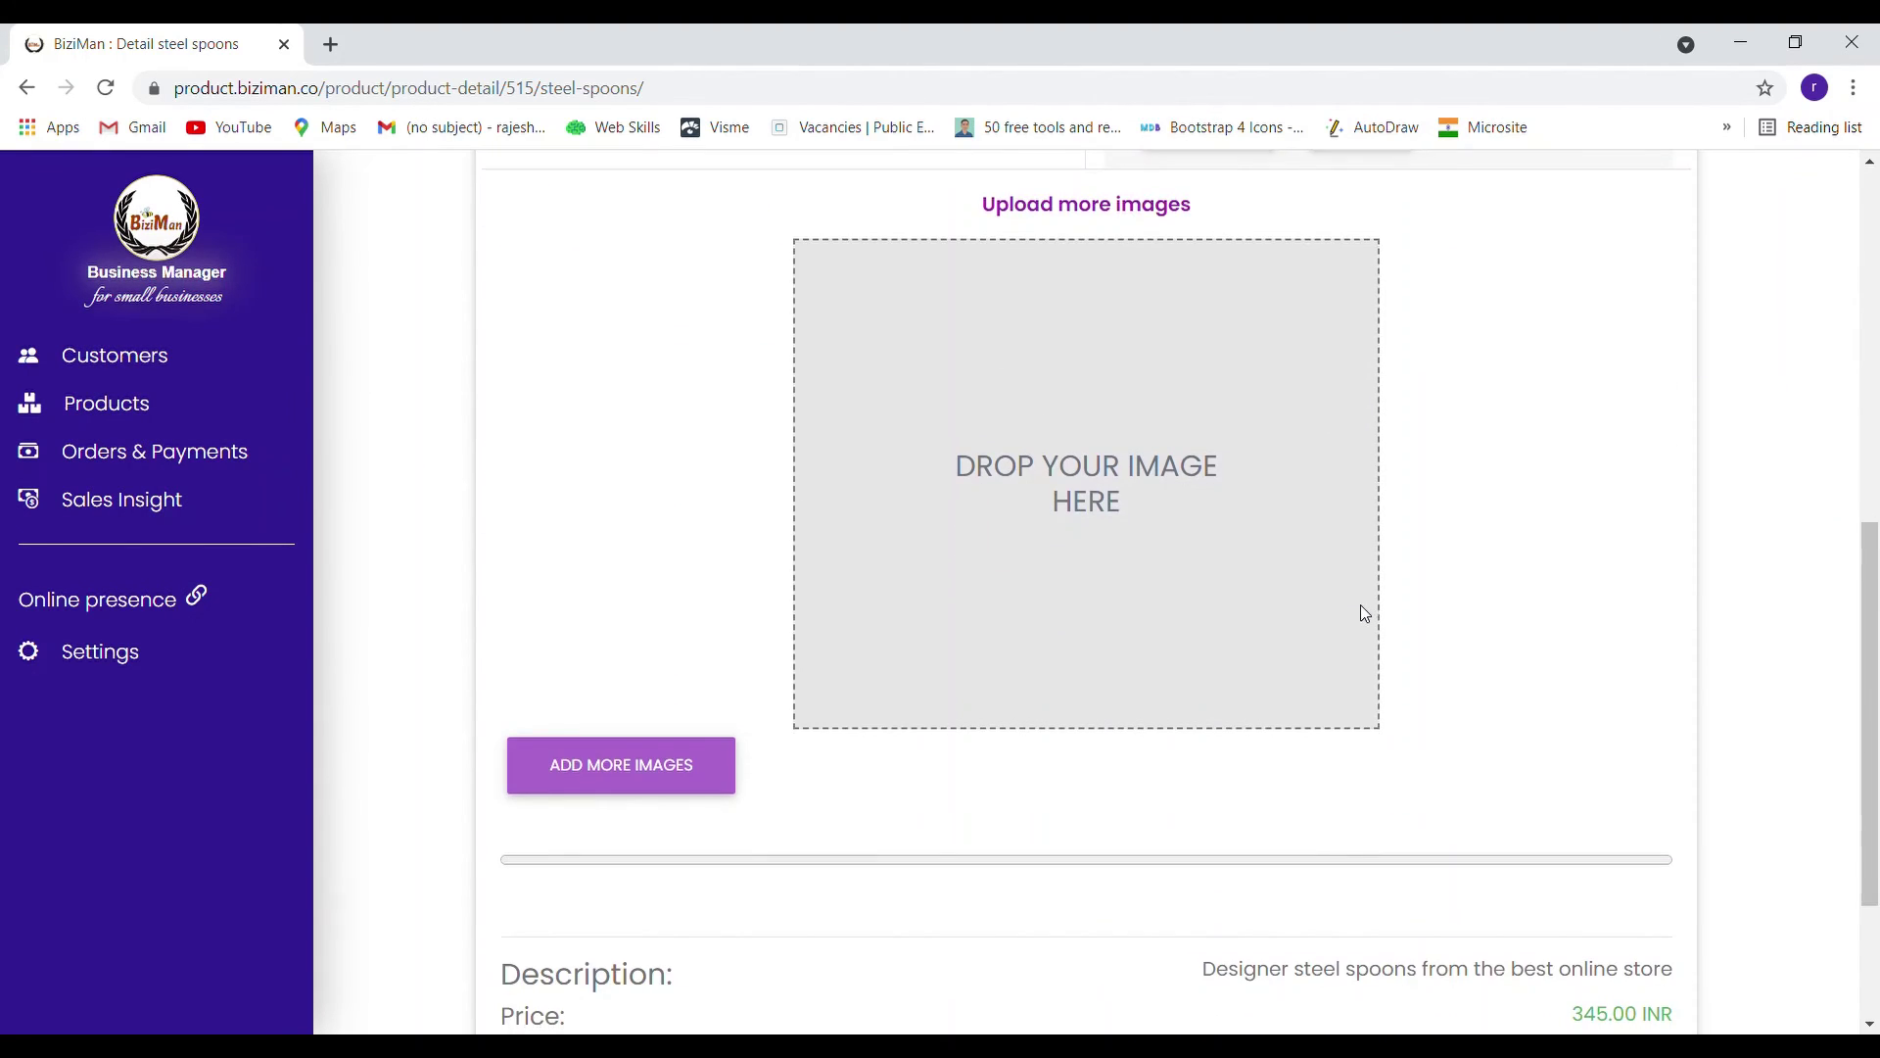
scroll(1361, 607, "down", 2)
scroll(1361, 609, "up", 15)
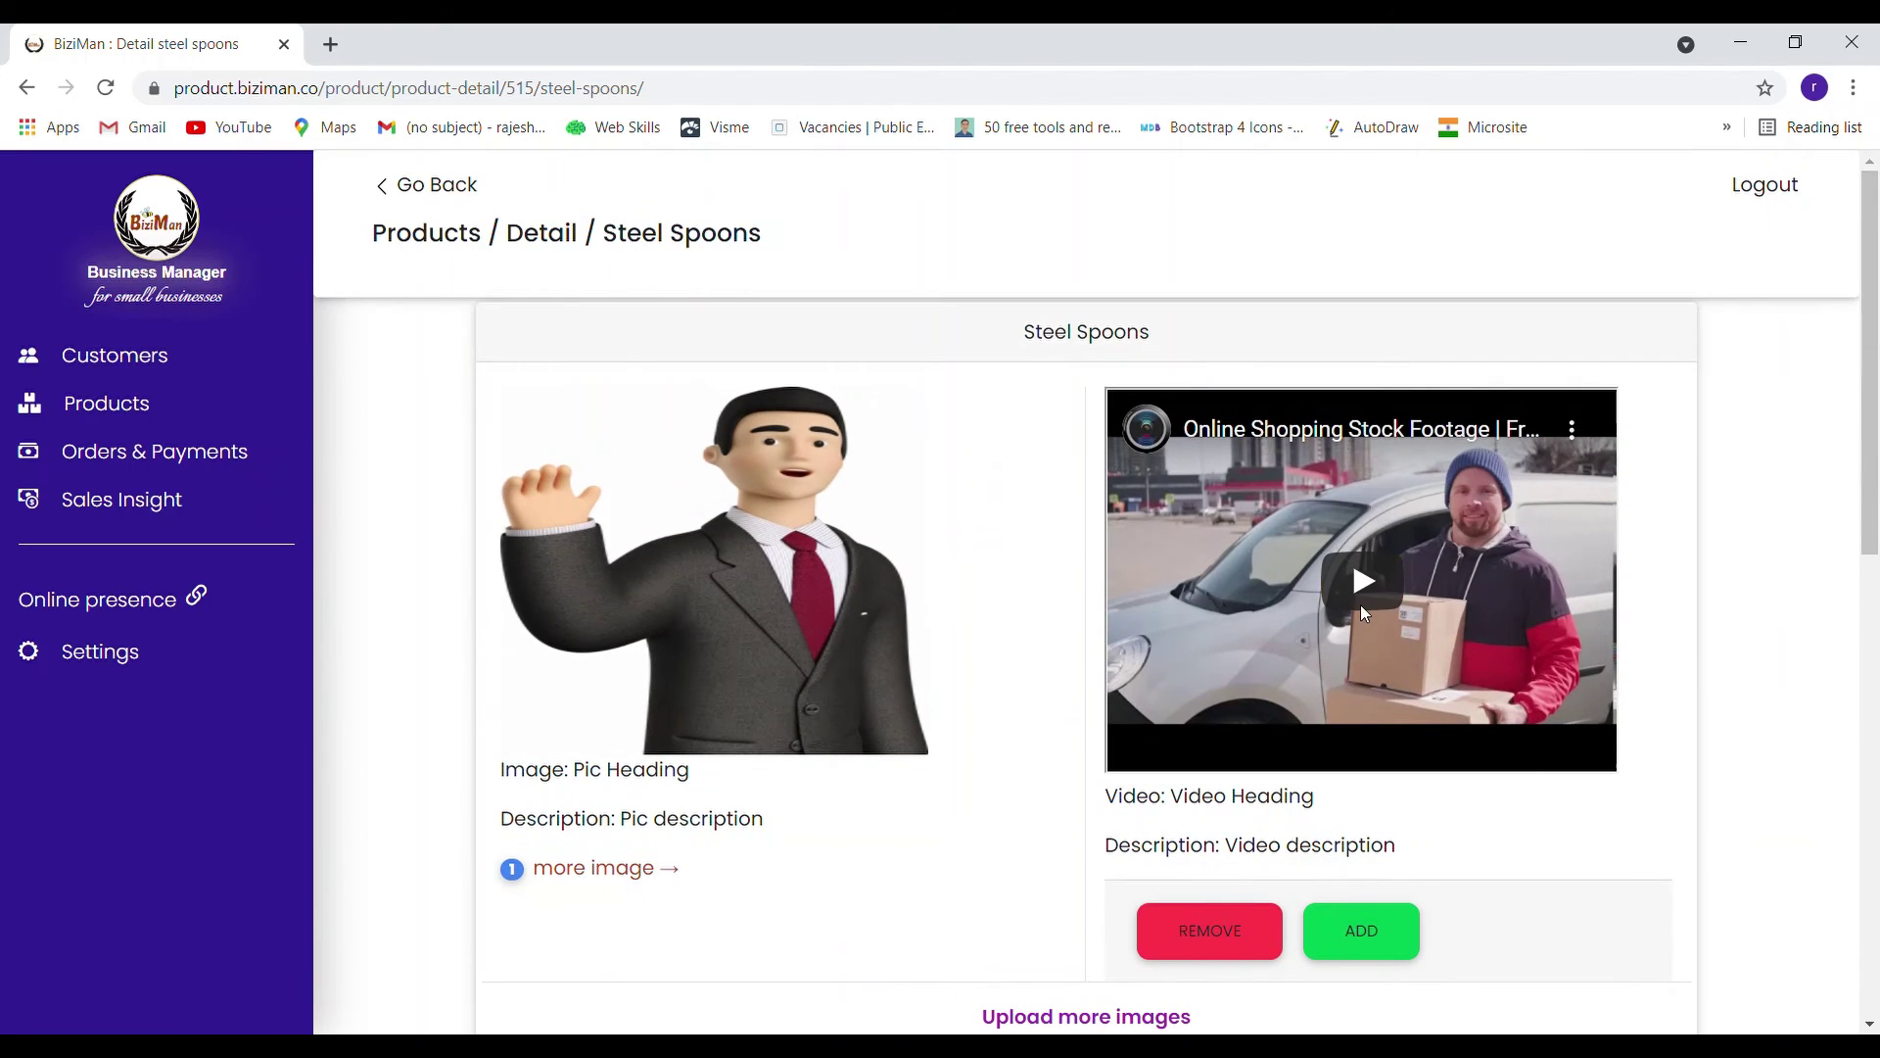
left_click(425, 192)
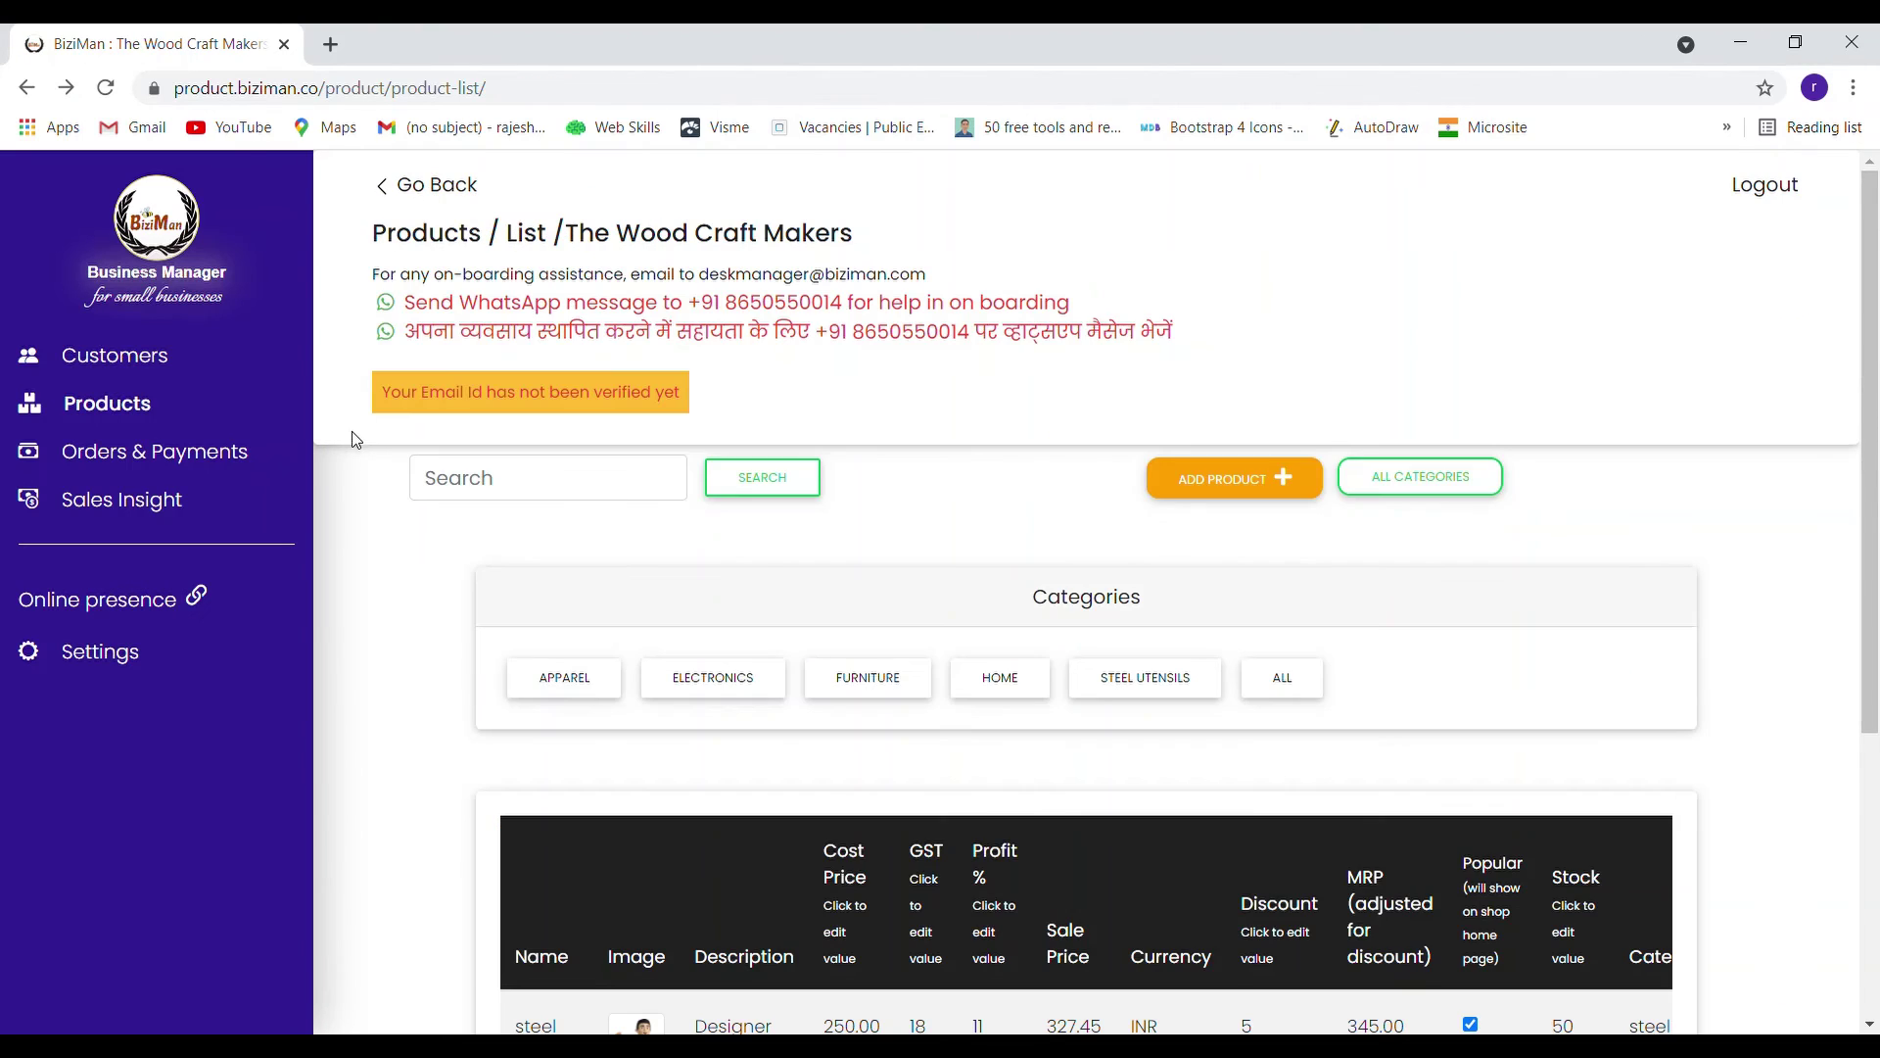
Delete the Apparel category, then go back to the product list to review the remaining categories
left_click(1378, 495)
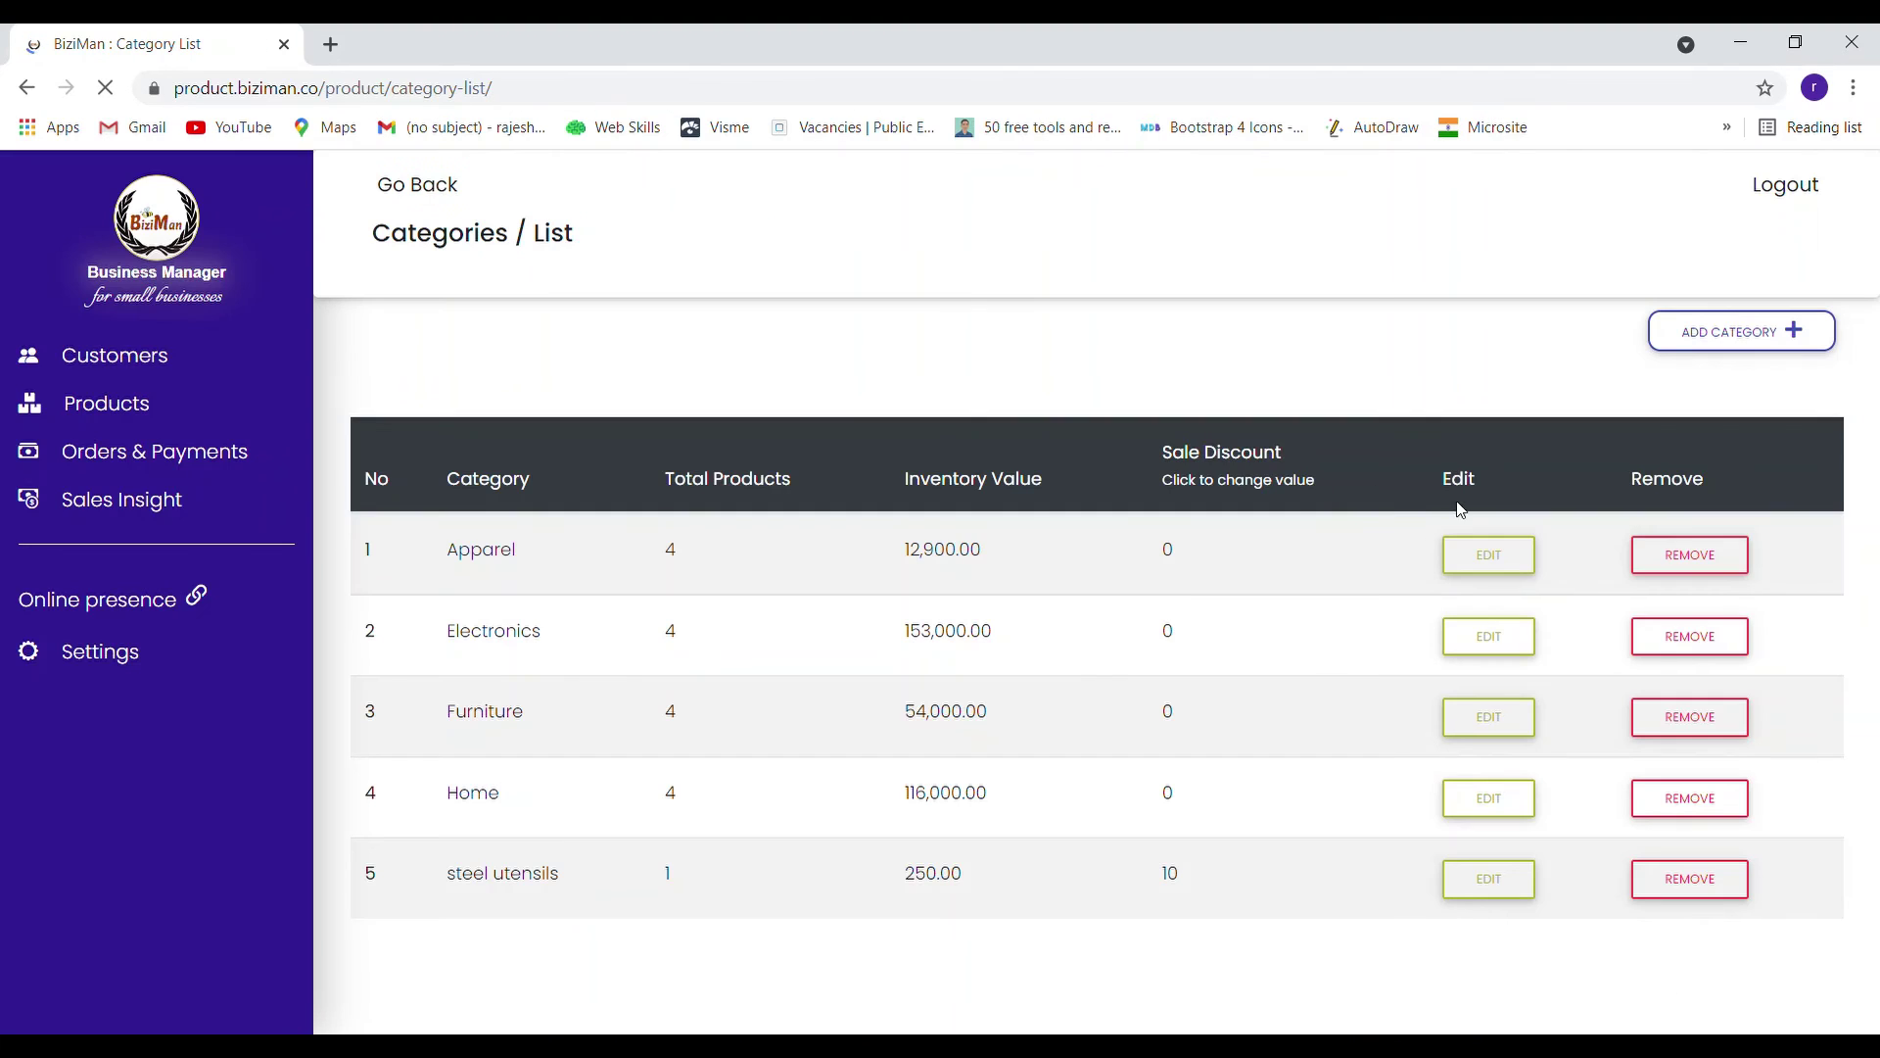
left_click(1684, 566)
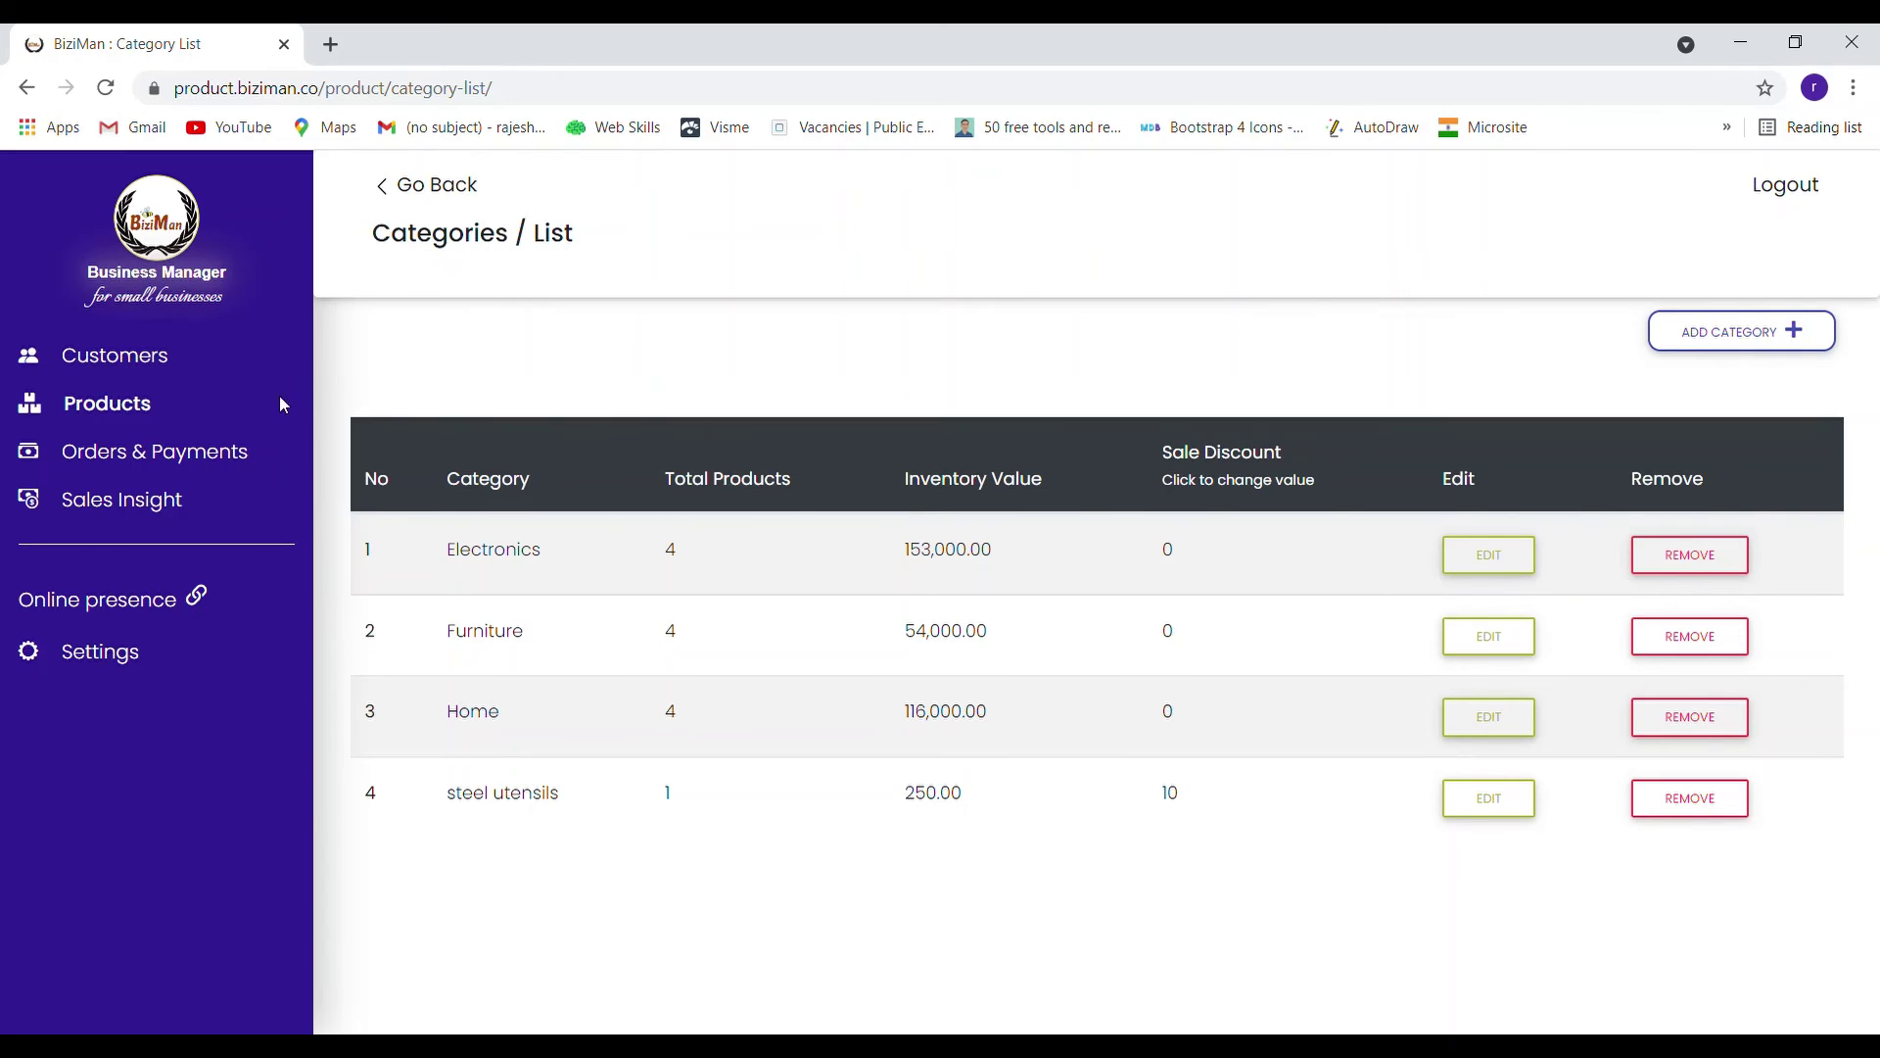
left_click(129, 424)
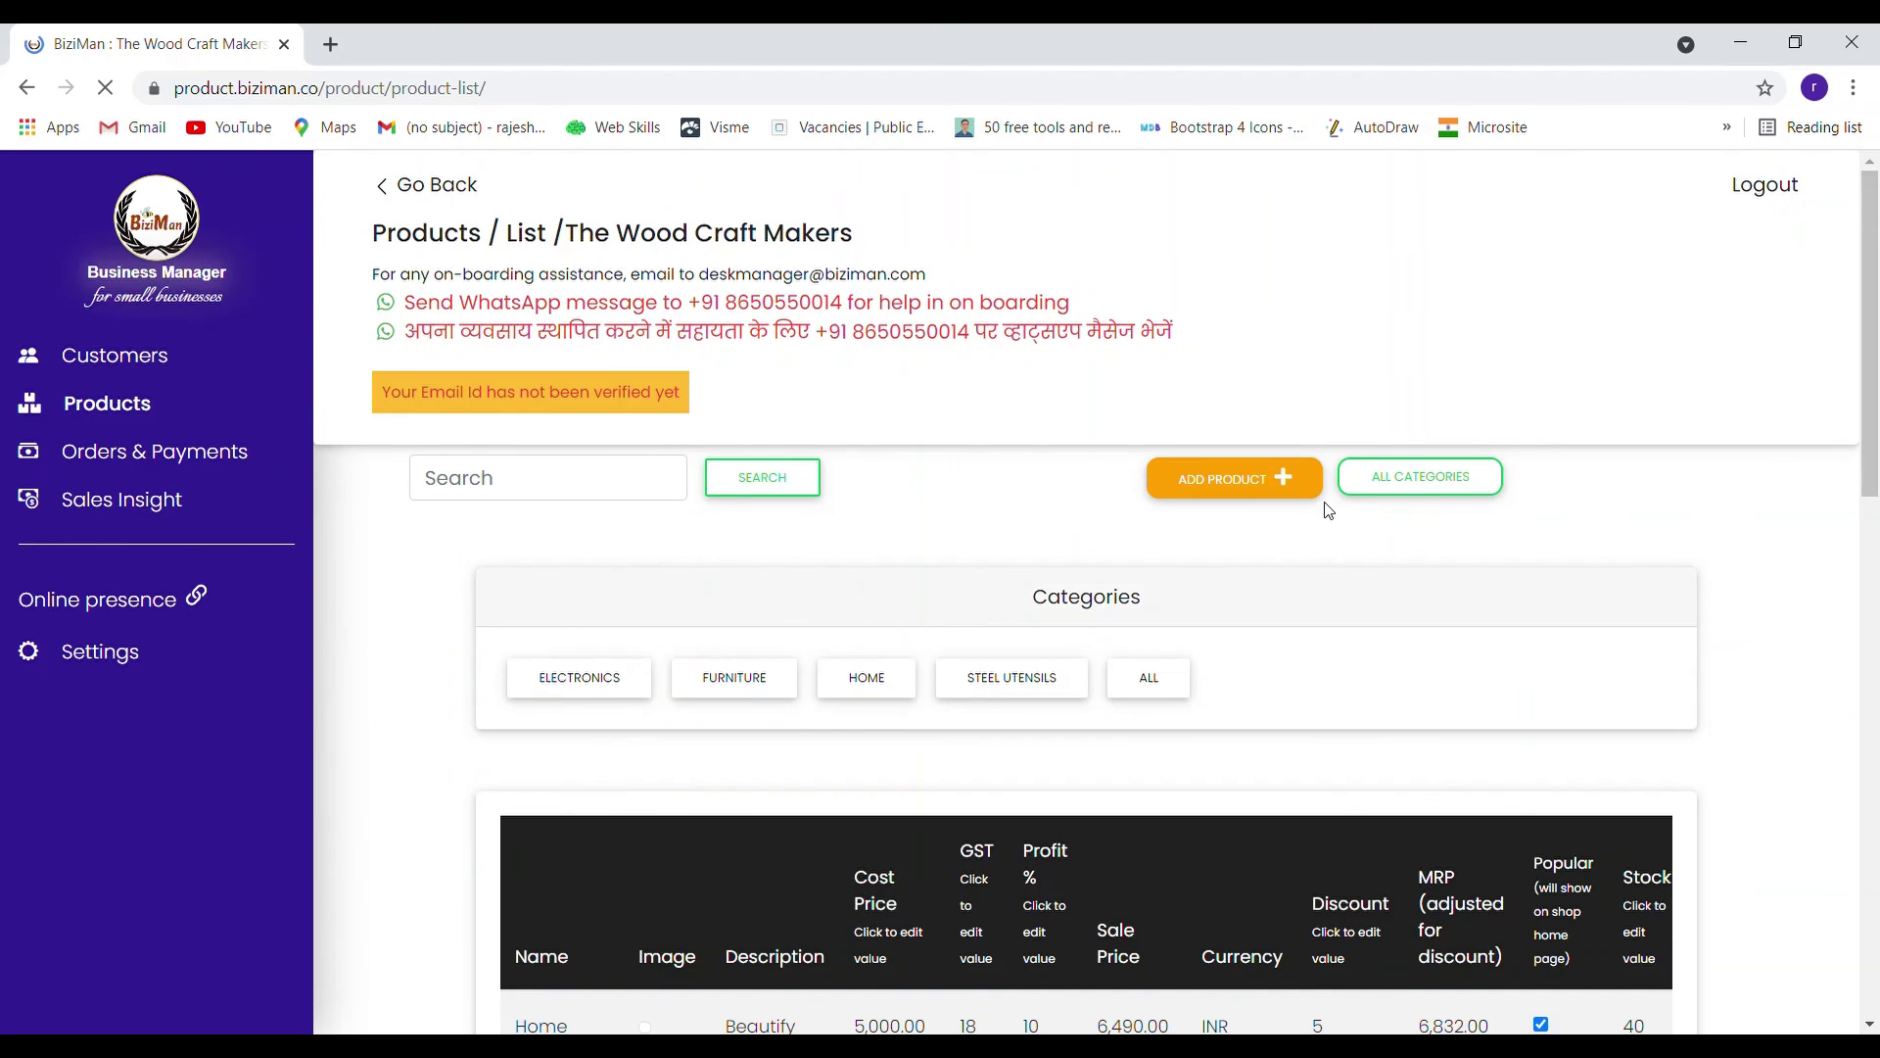
scroll(1273, 587, "down", 1)
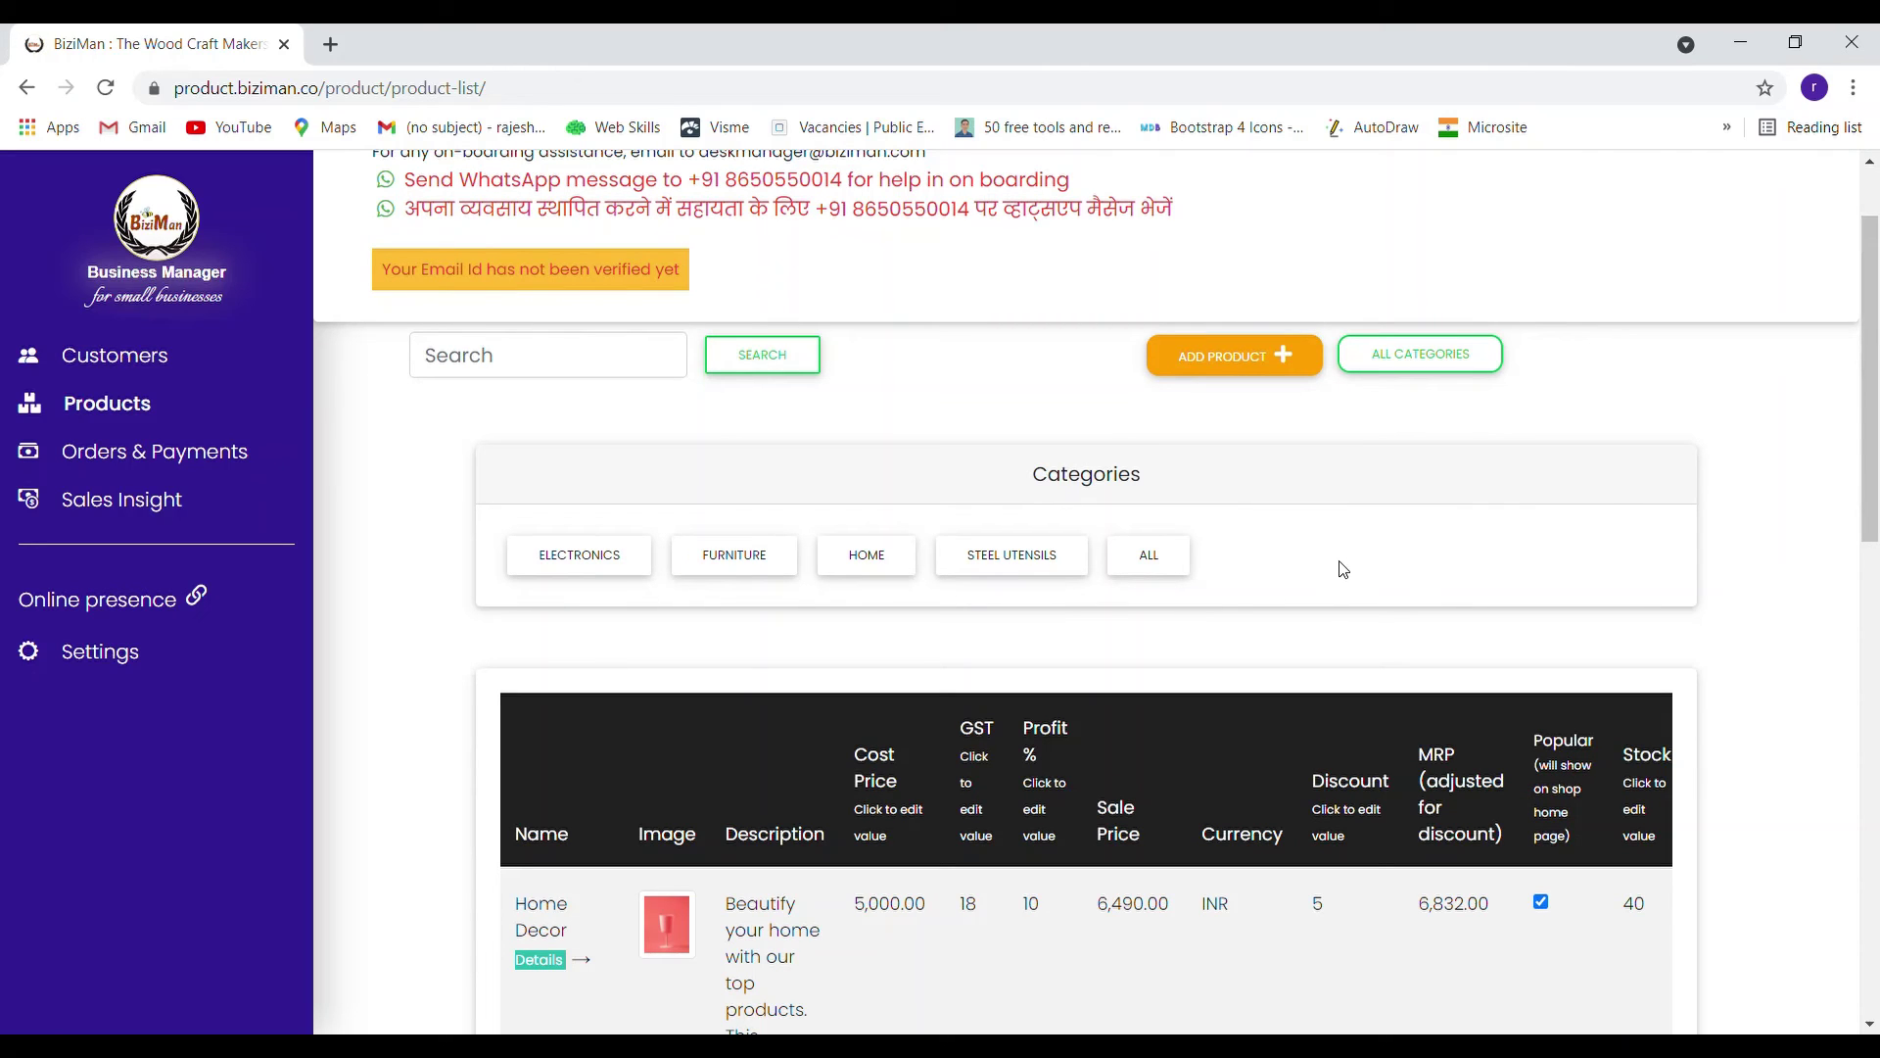
scroll(1343, 570, "down", 14)
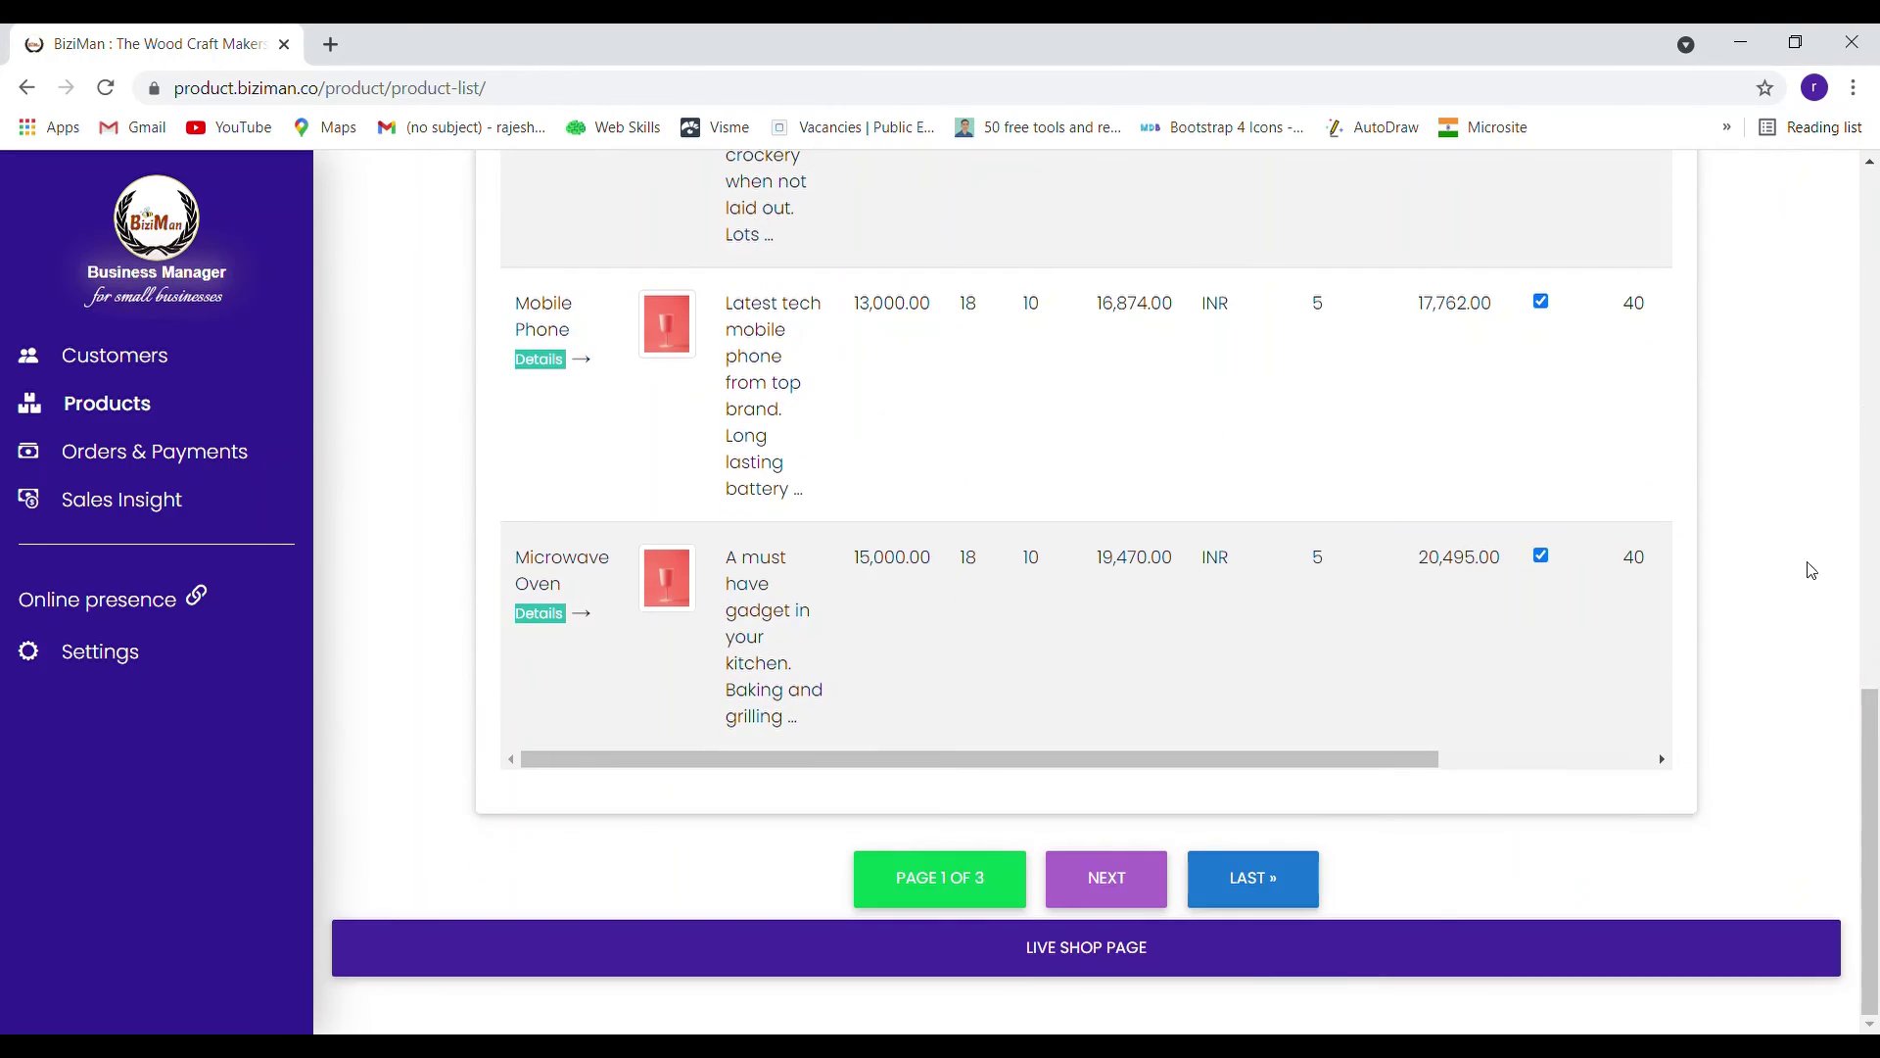
Open the live shop and search it for 'steel' products
left_click(1078, 957)
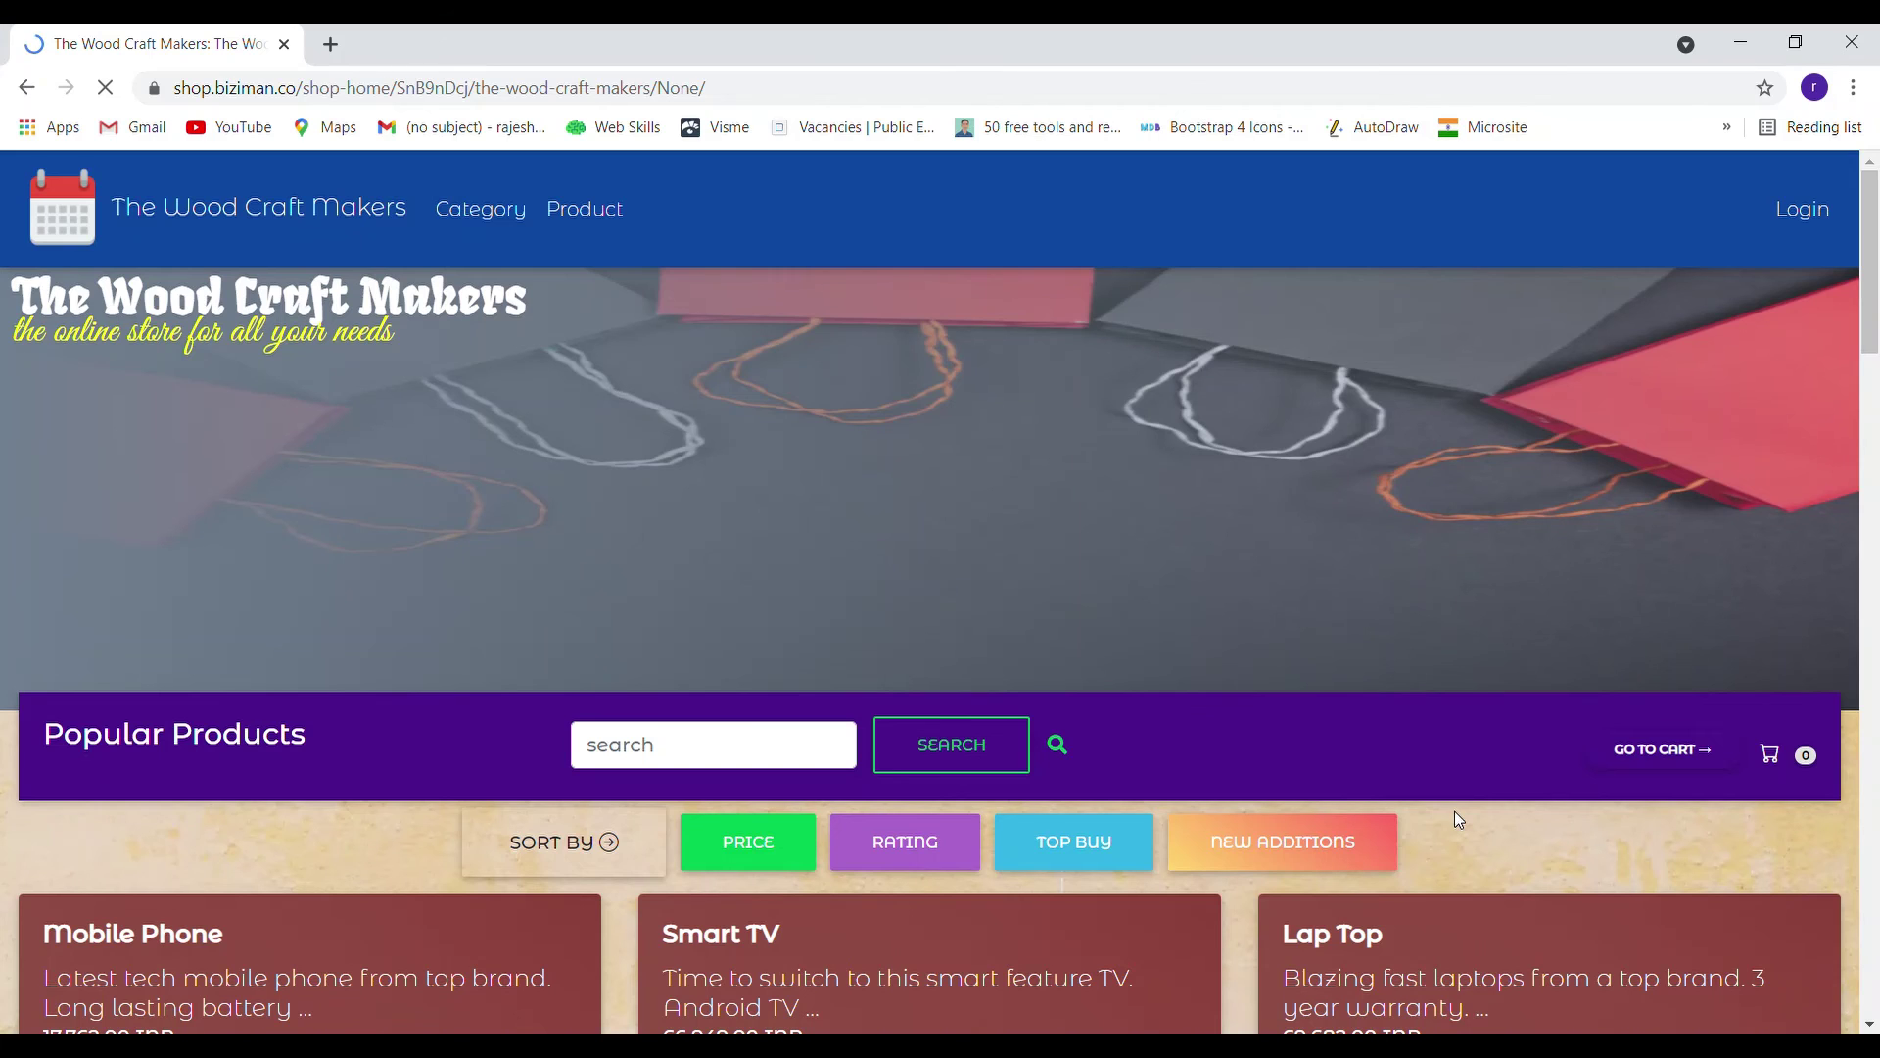
scroll(1454, 811, "down", 4)
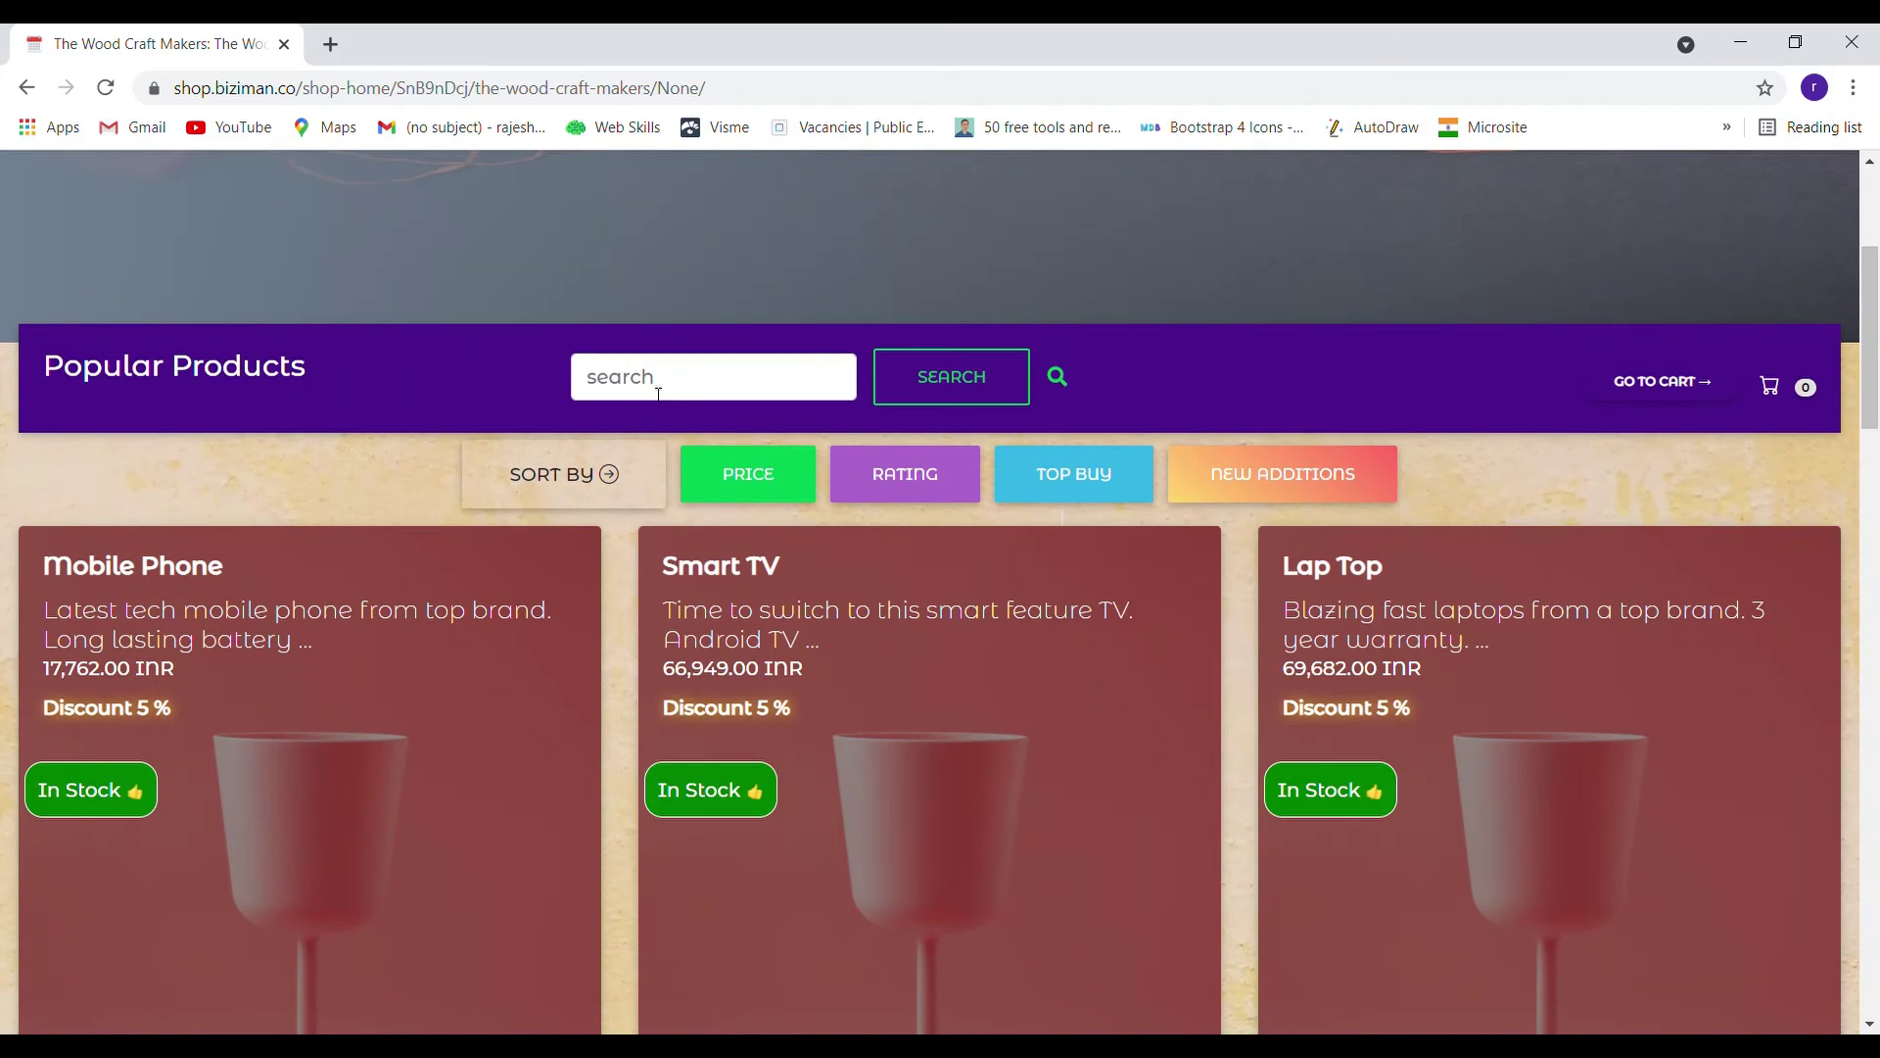
left_click(664, 382)
type("steel")
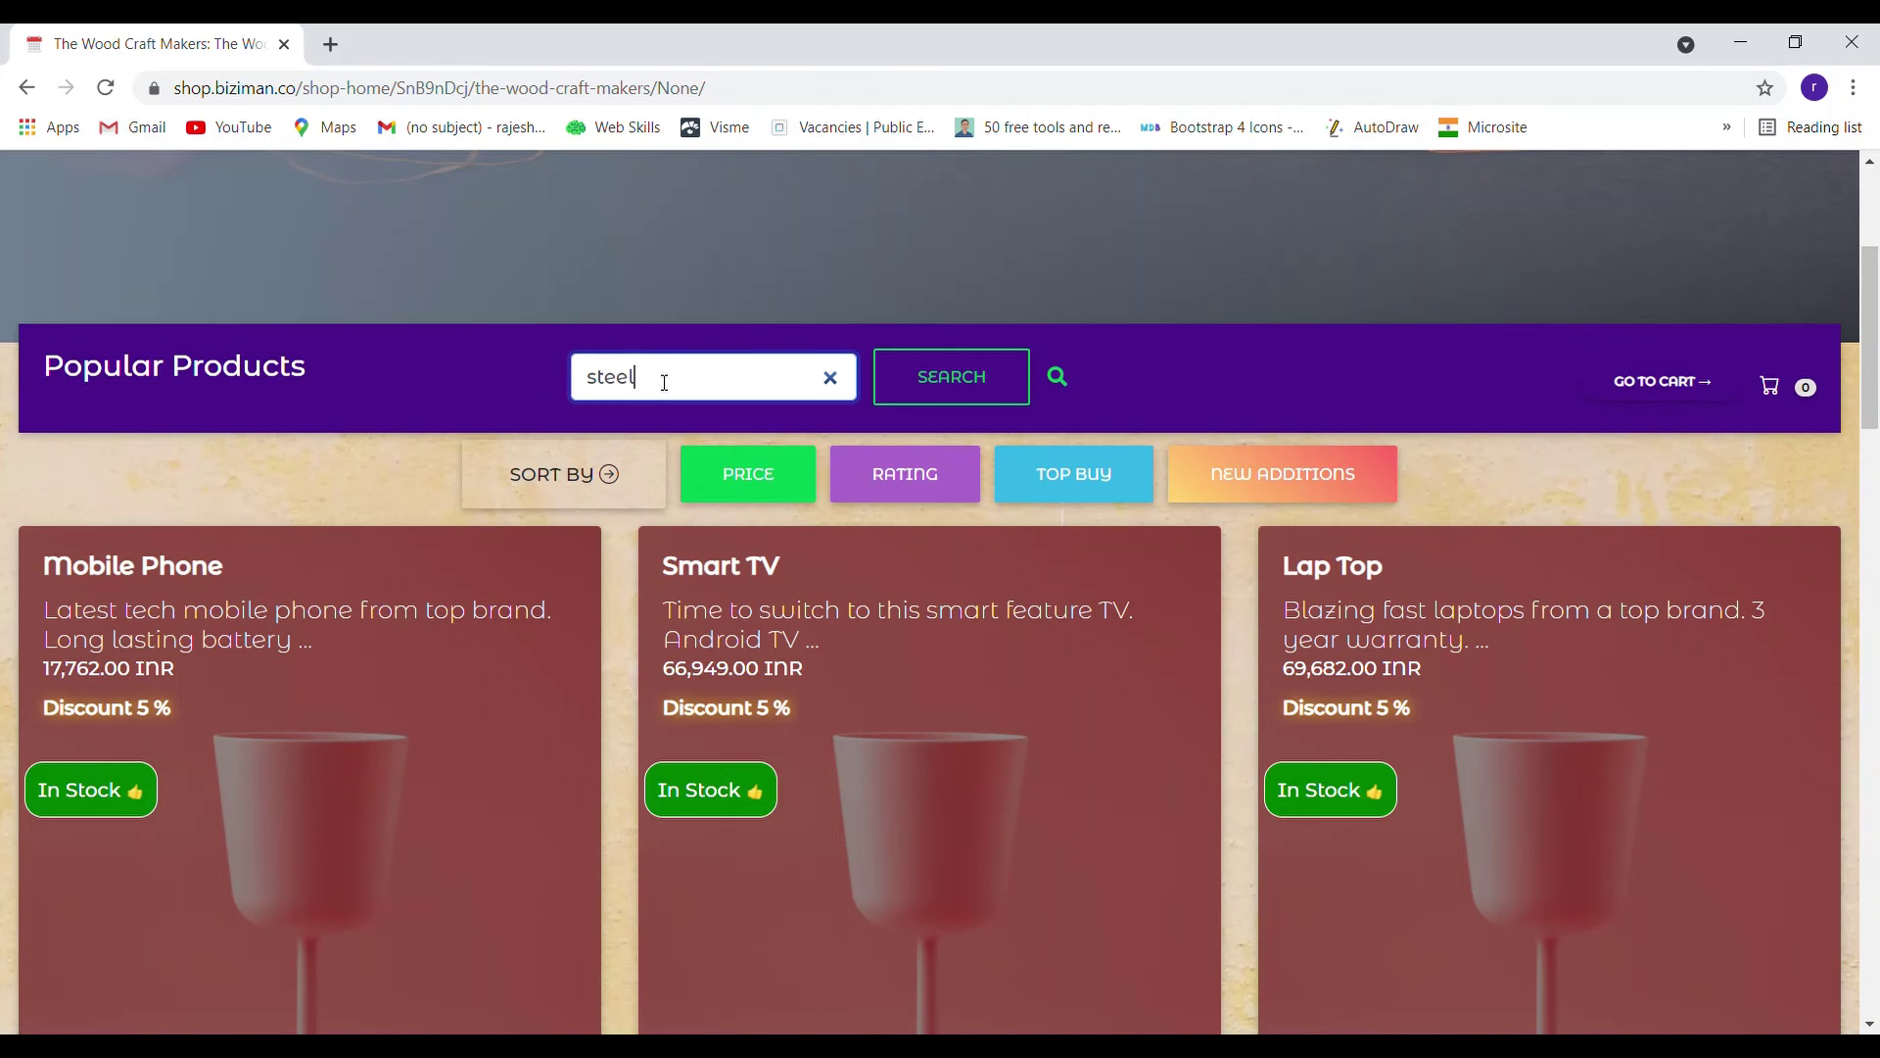
key("Return")
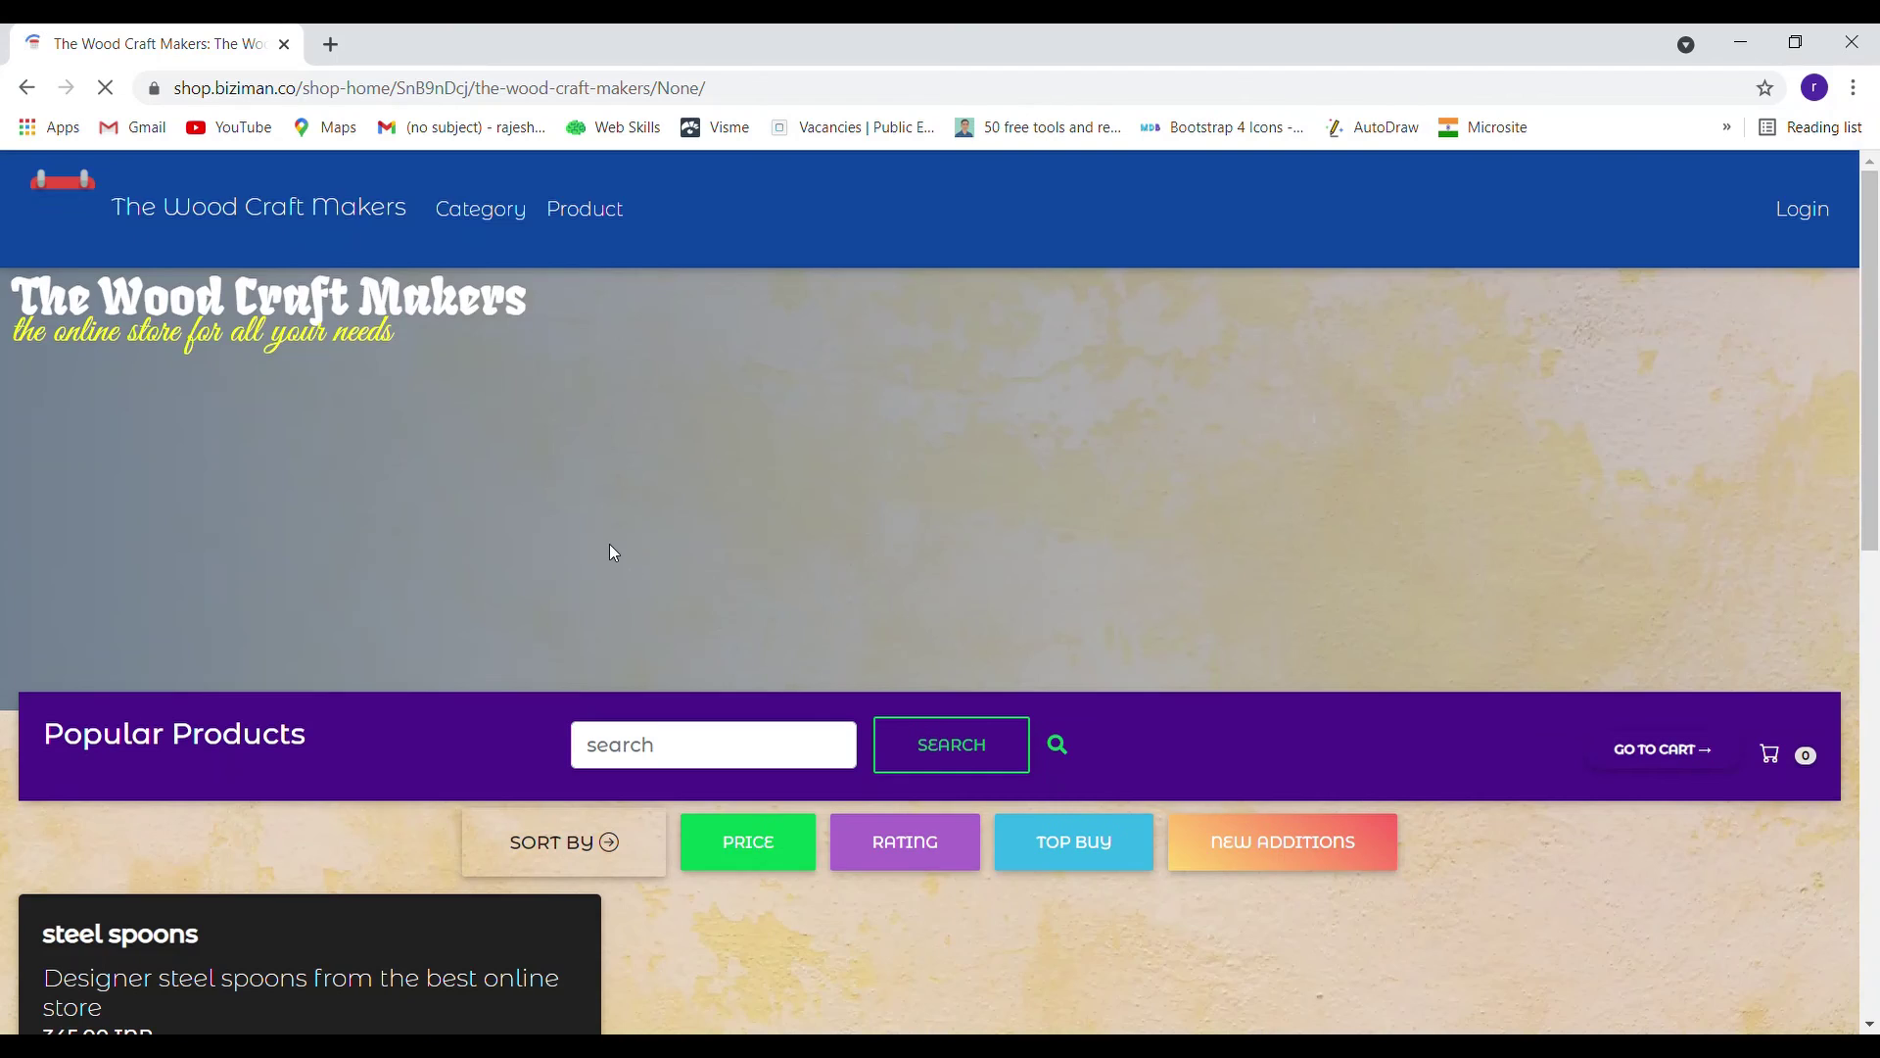
Locate the steel spoons card at 345.00 INR and close its add-to-cart dialog, keeping the cart empty
scroll(762, 508, "down", 2)
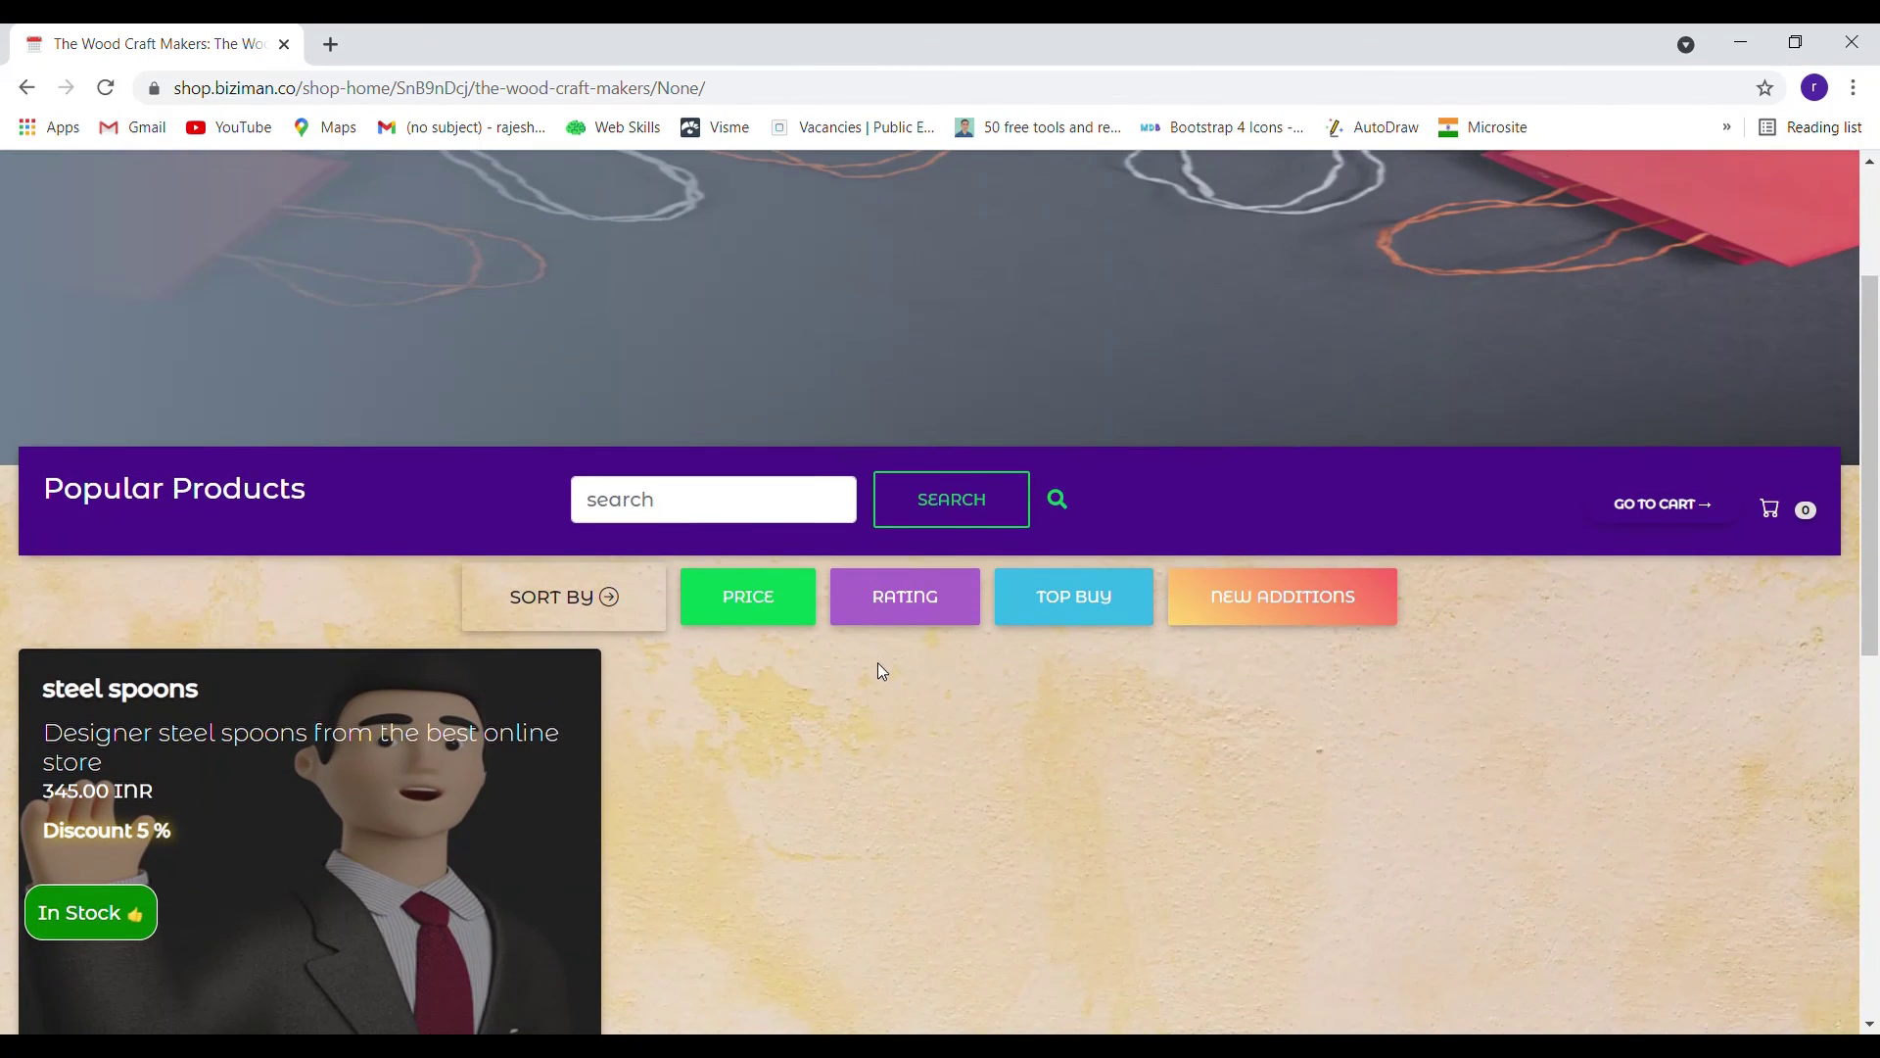
scroll(877, 661, "down", 4)
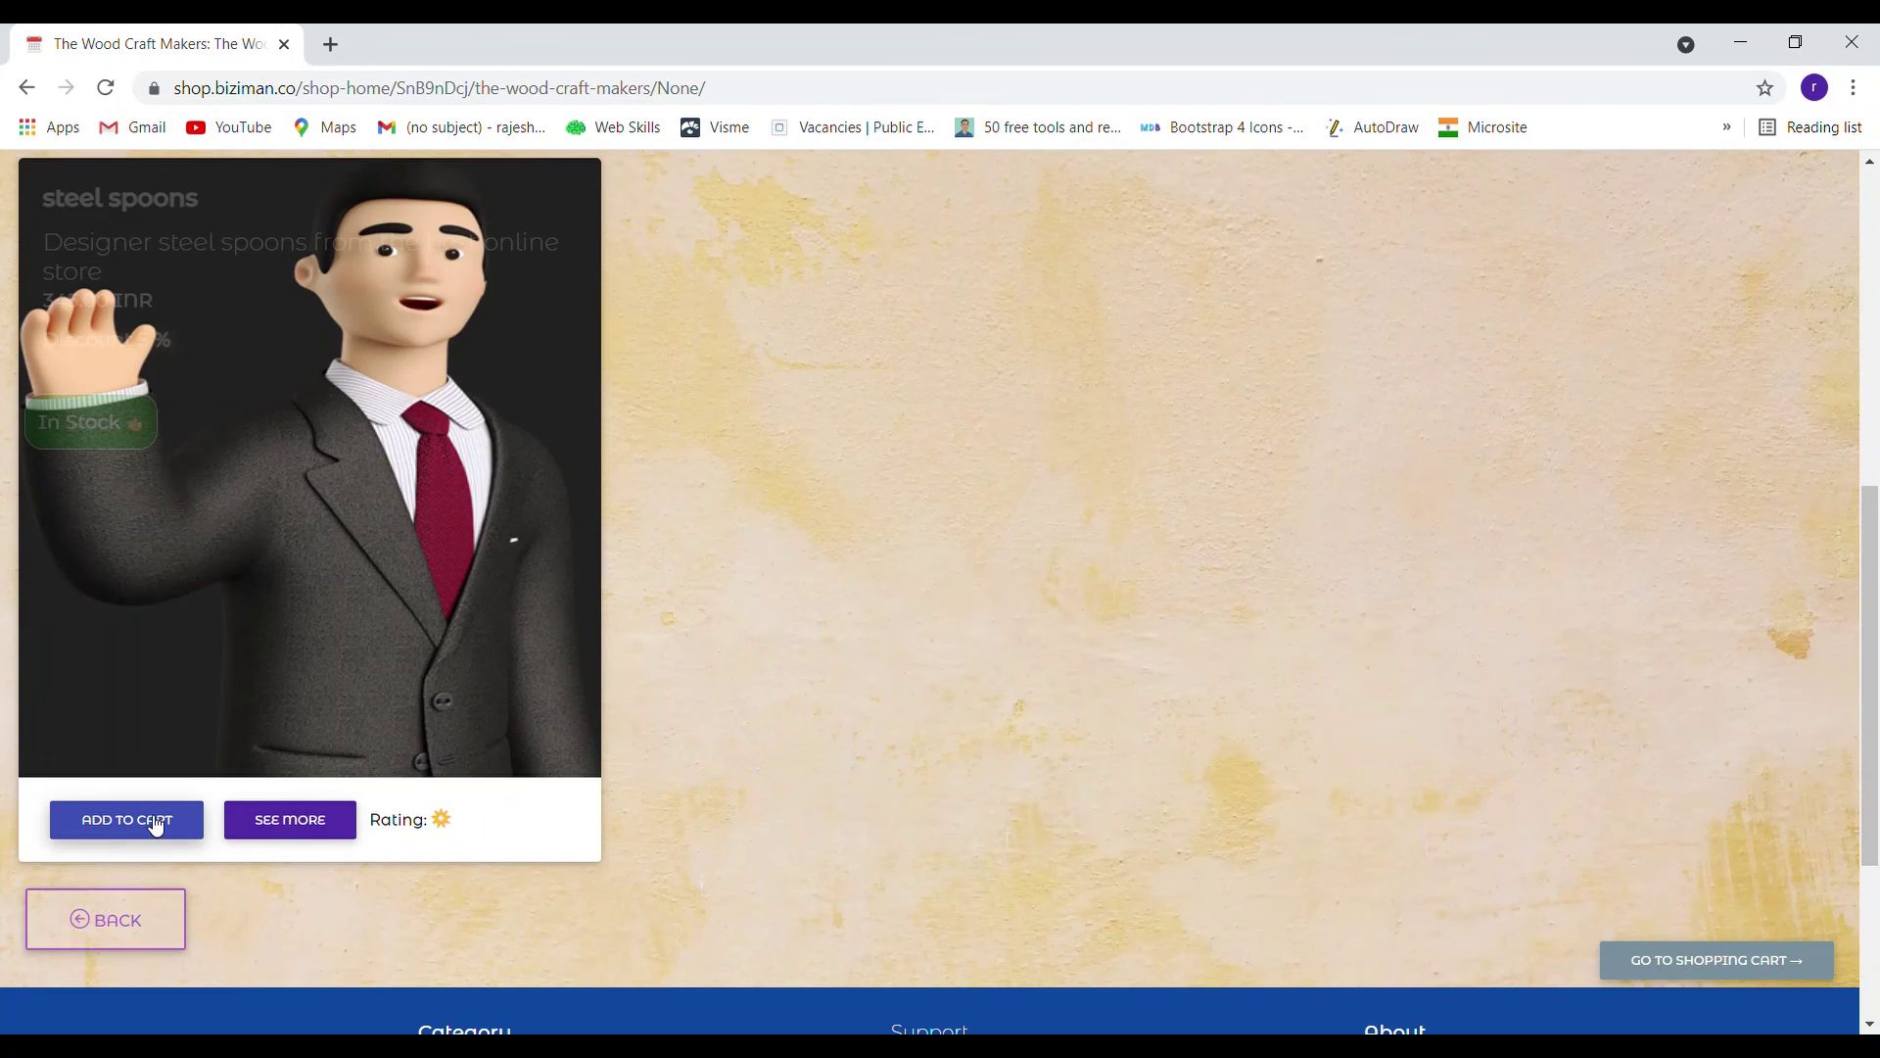
left_click(146, 820)
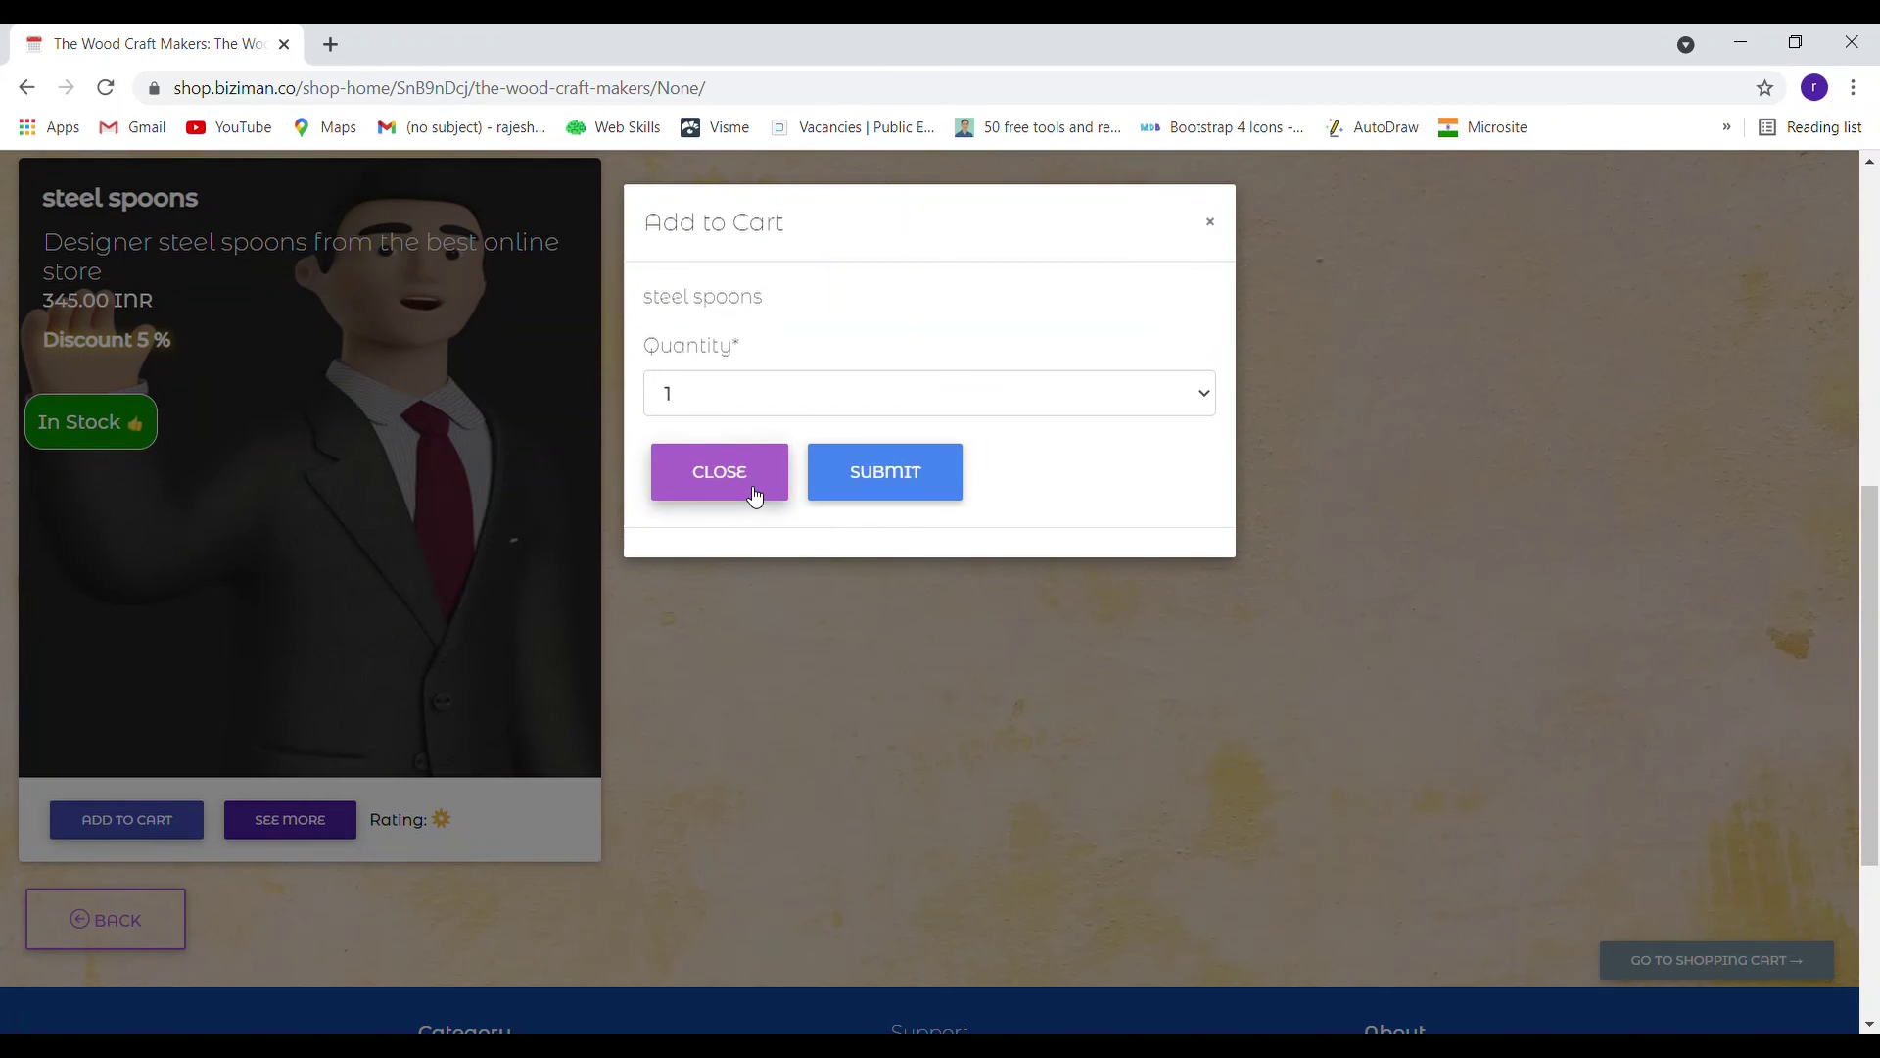
left_click(761, 493)
scroll(925, 562, "up", 5)
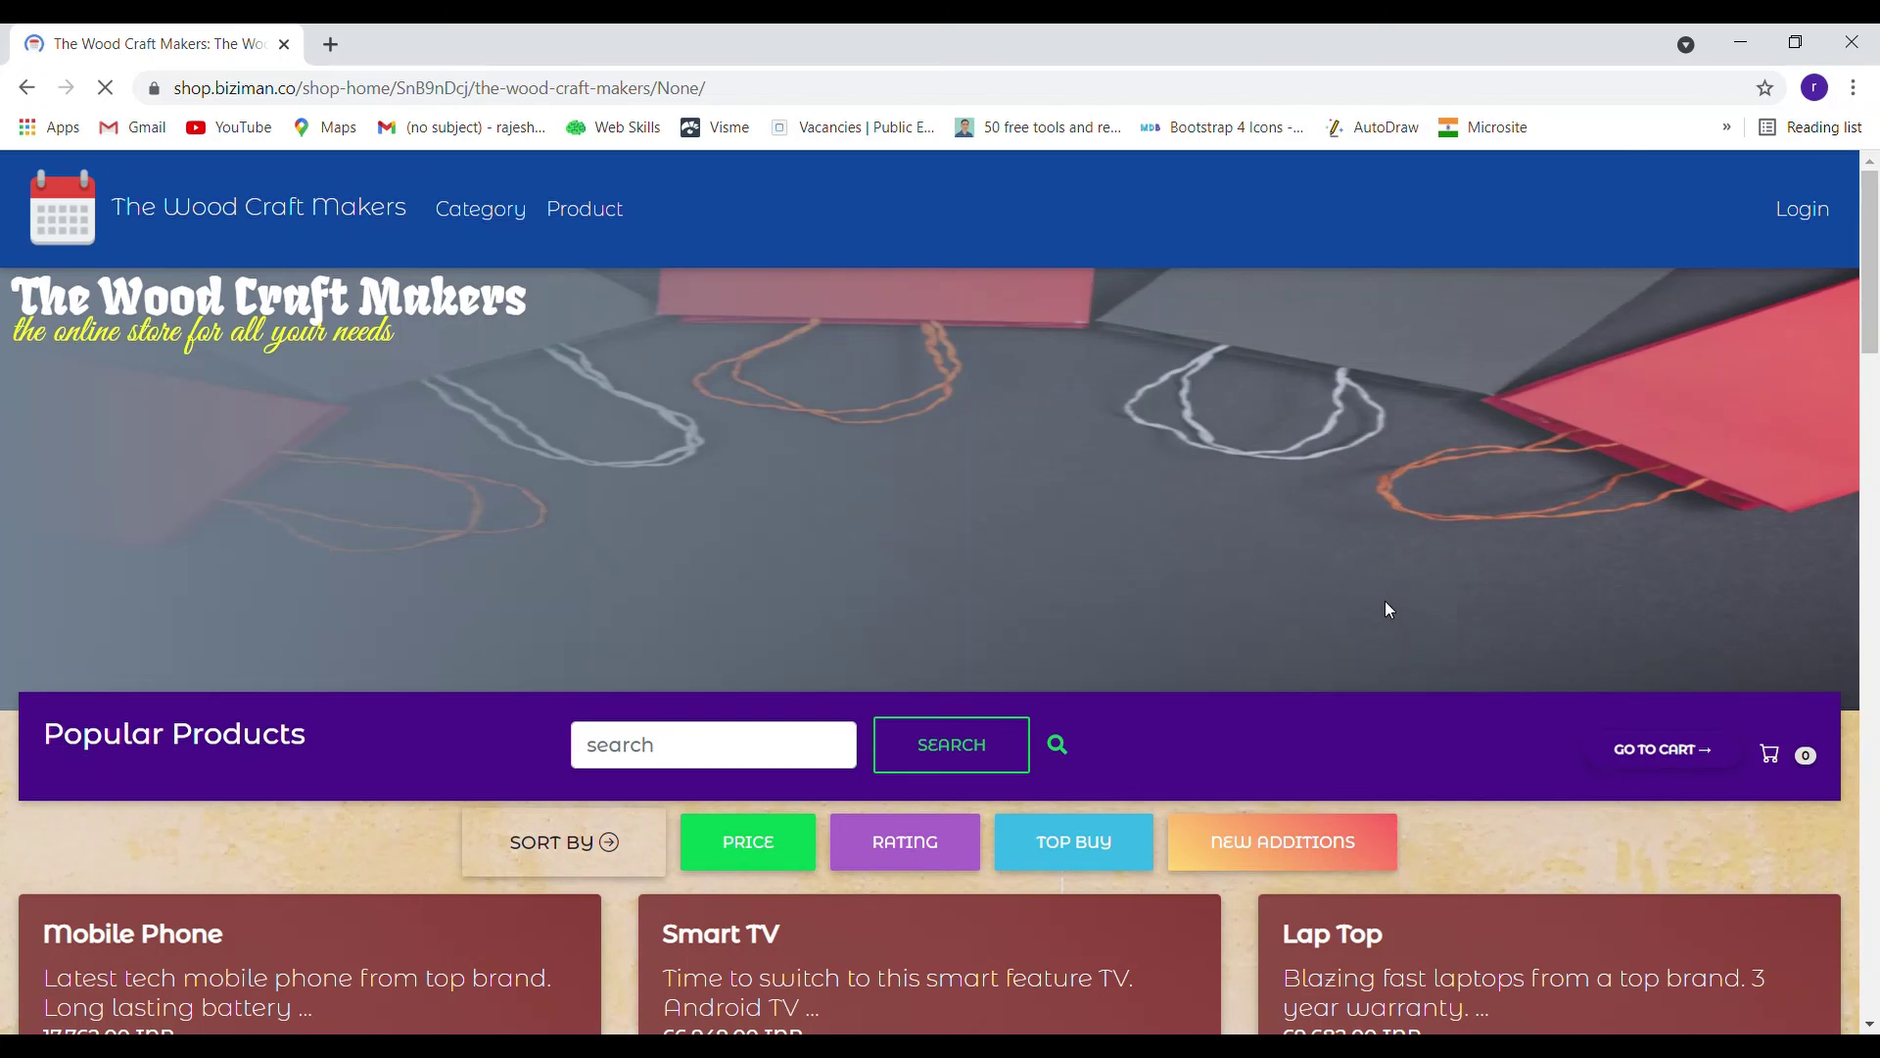
Check the empty cart, then return to the shop's home page
left_click(1658, 751)
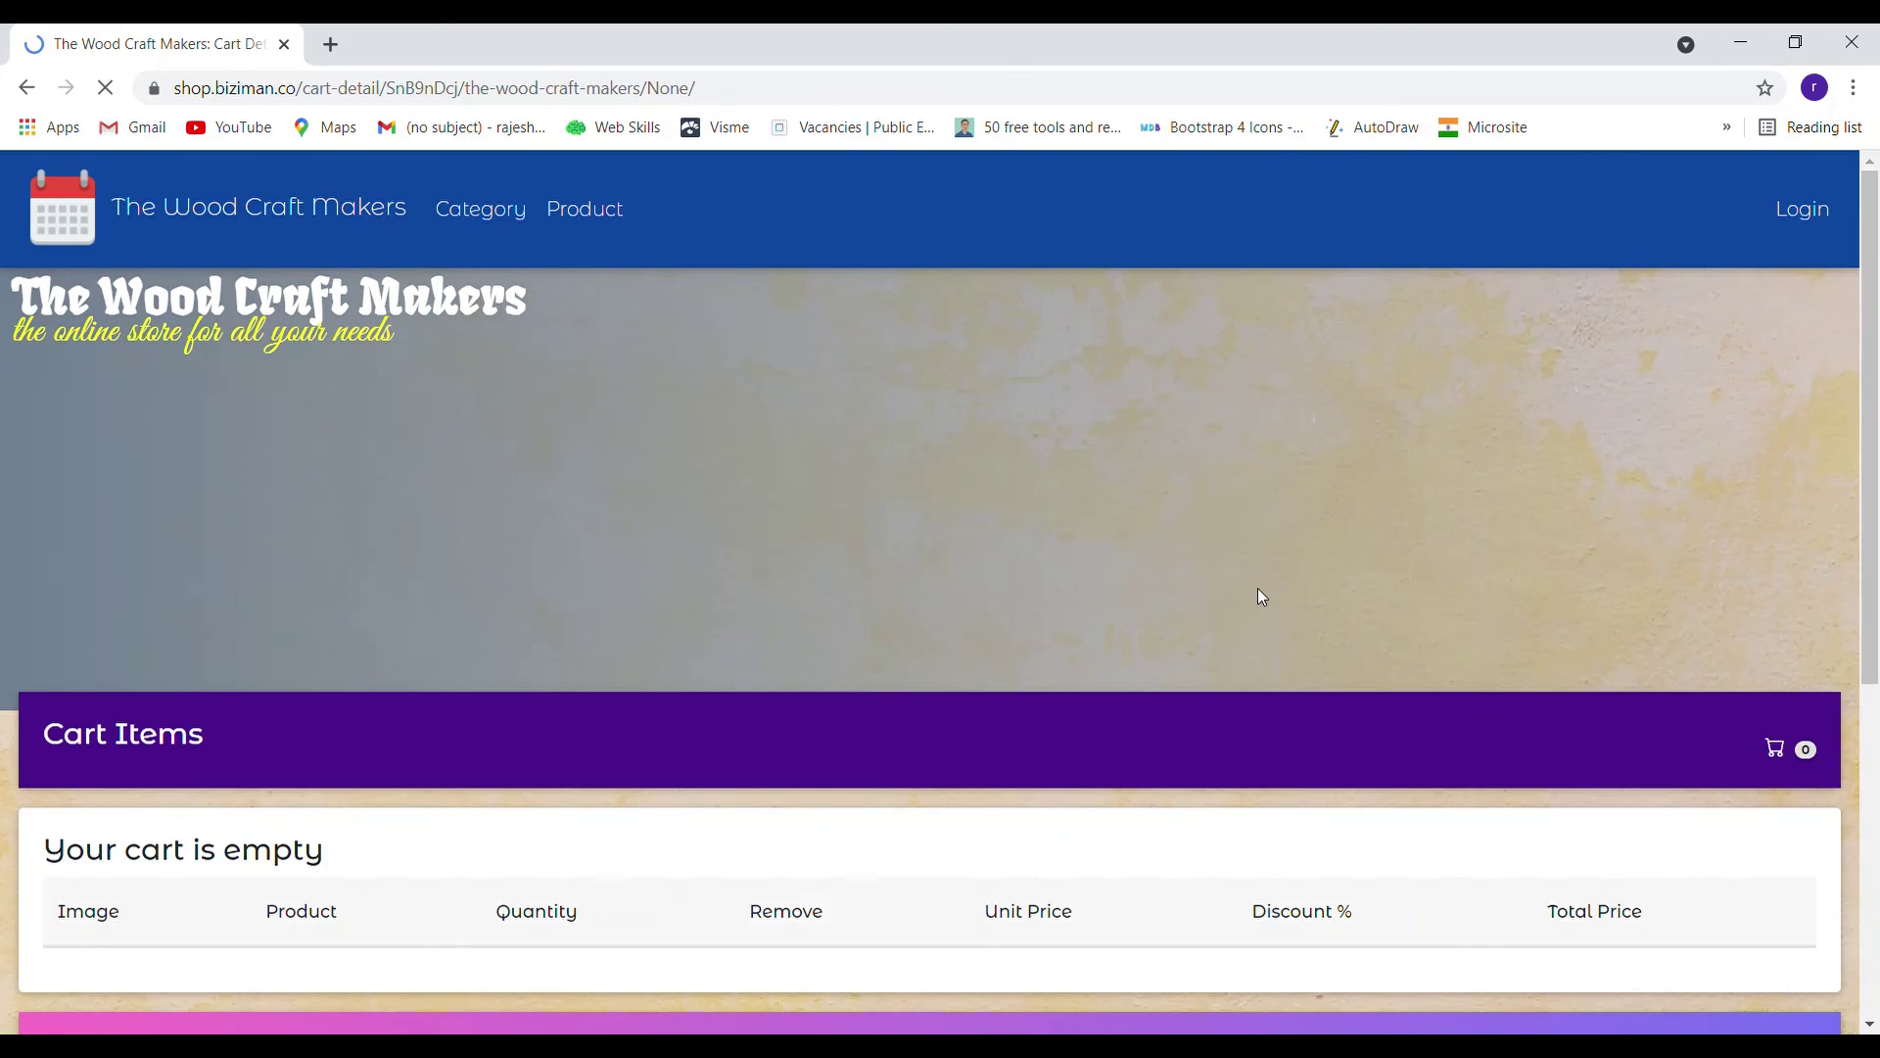
scroll(1257, 589, "down", 4)
scroll(1265, 575, "up", 3)
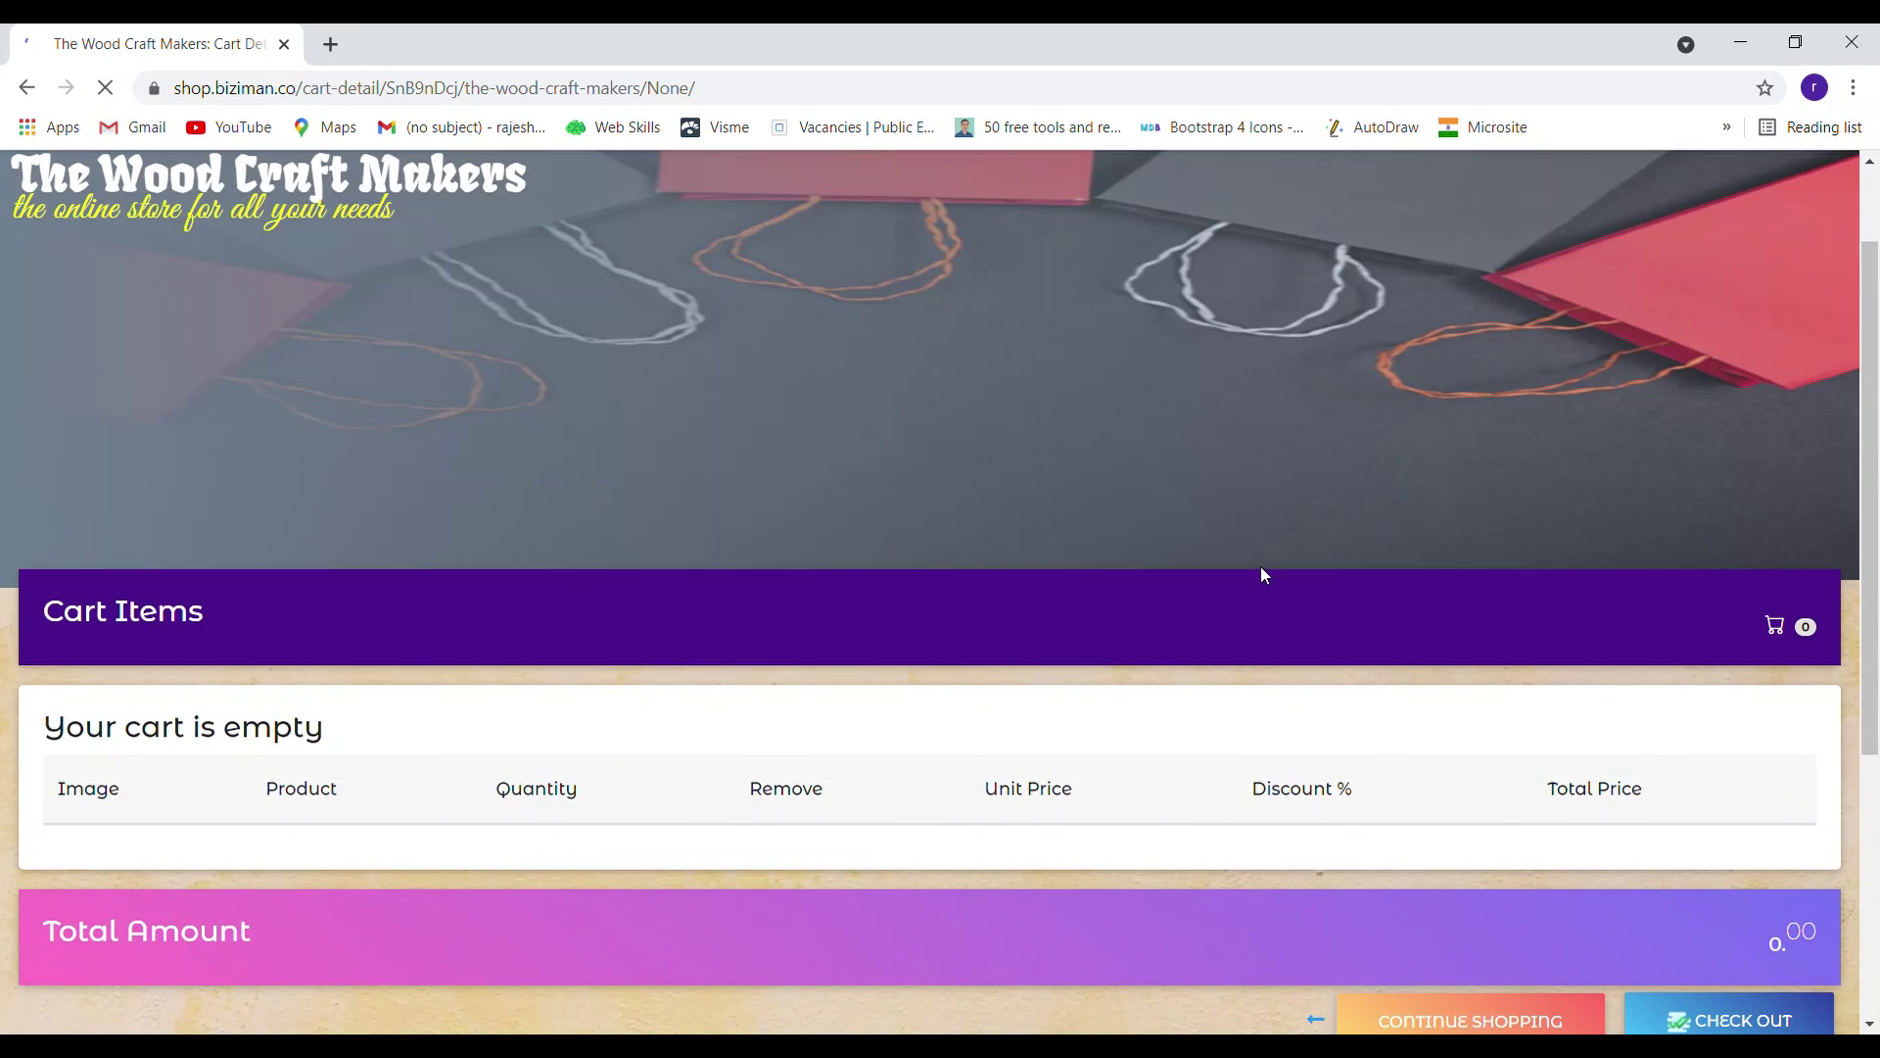
scroll(1262, 575, "up", 2)
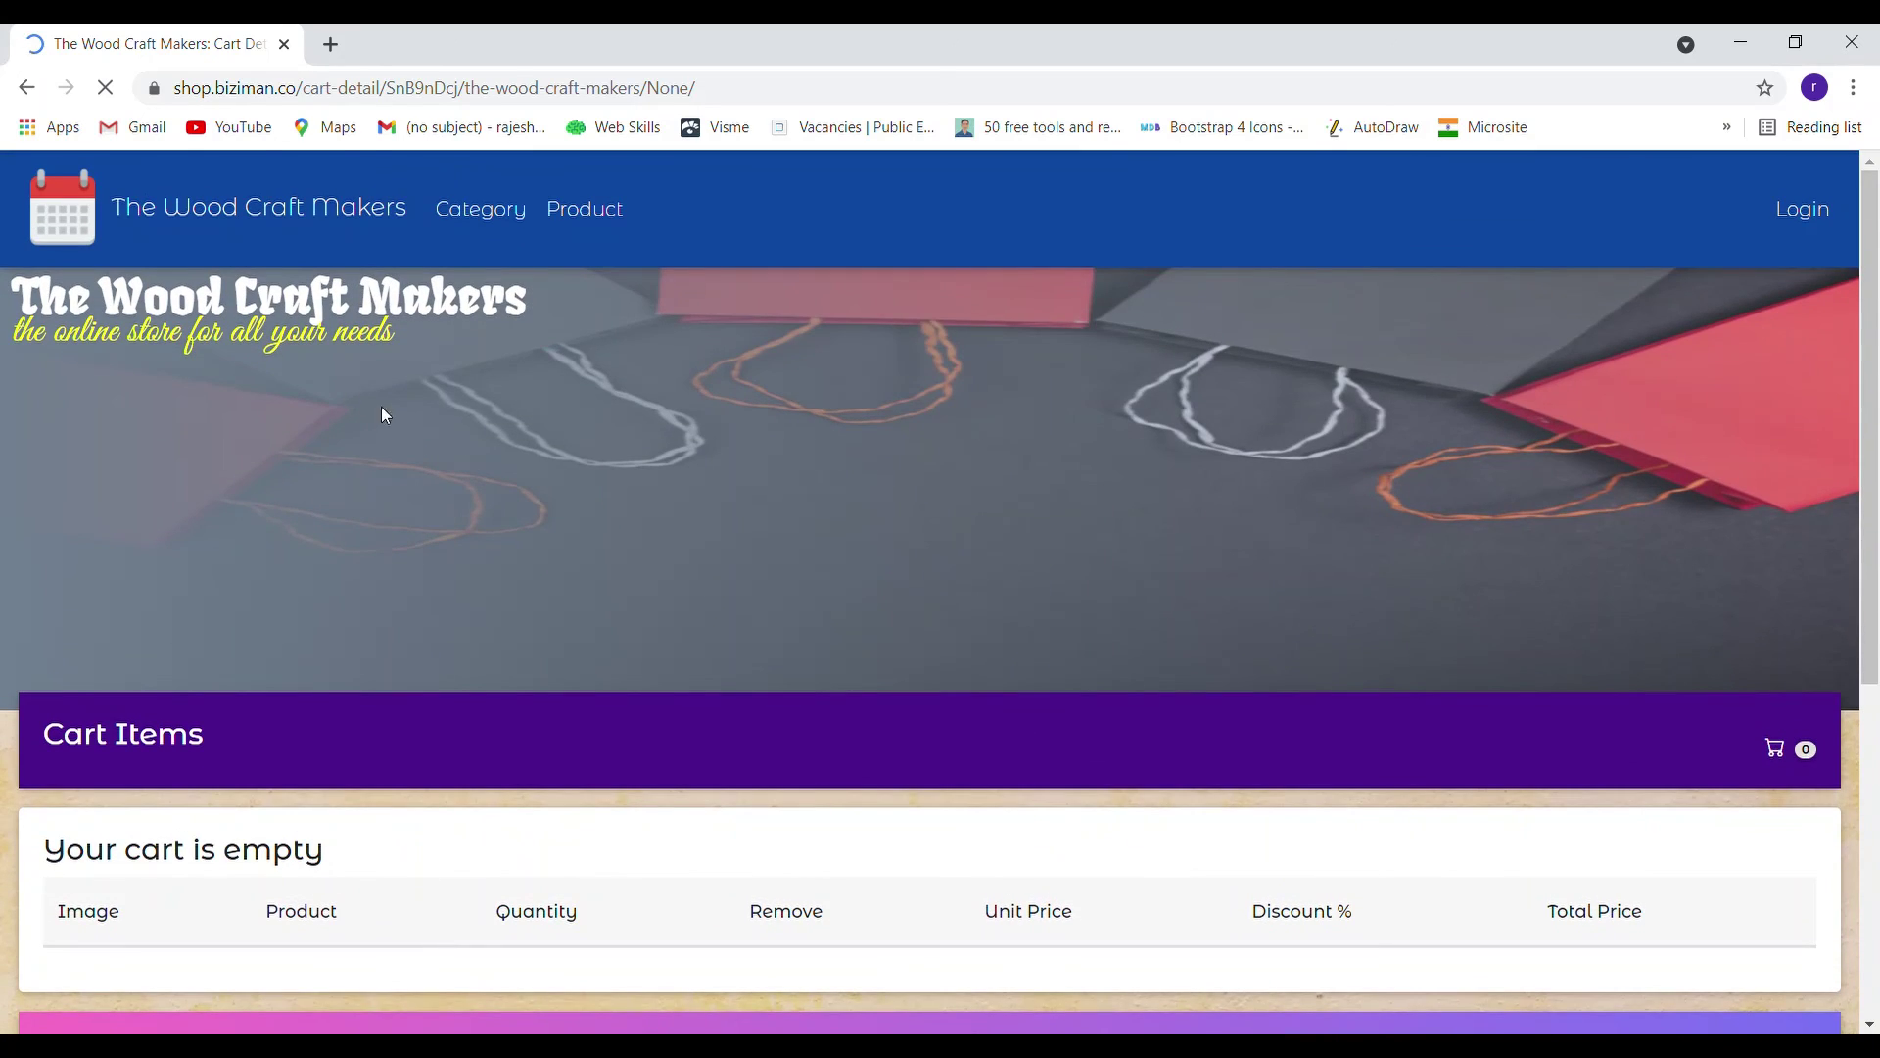
left_click(362, 218)
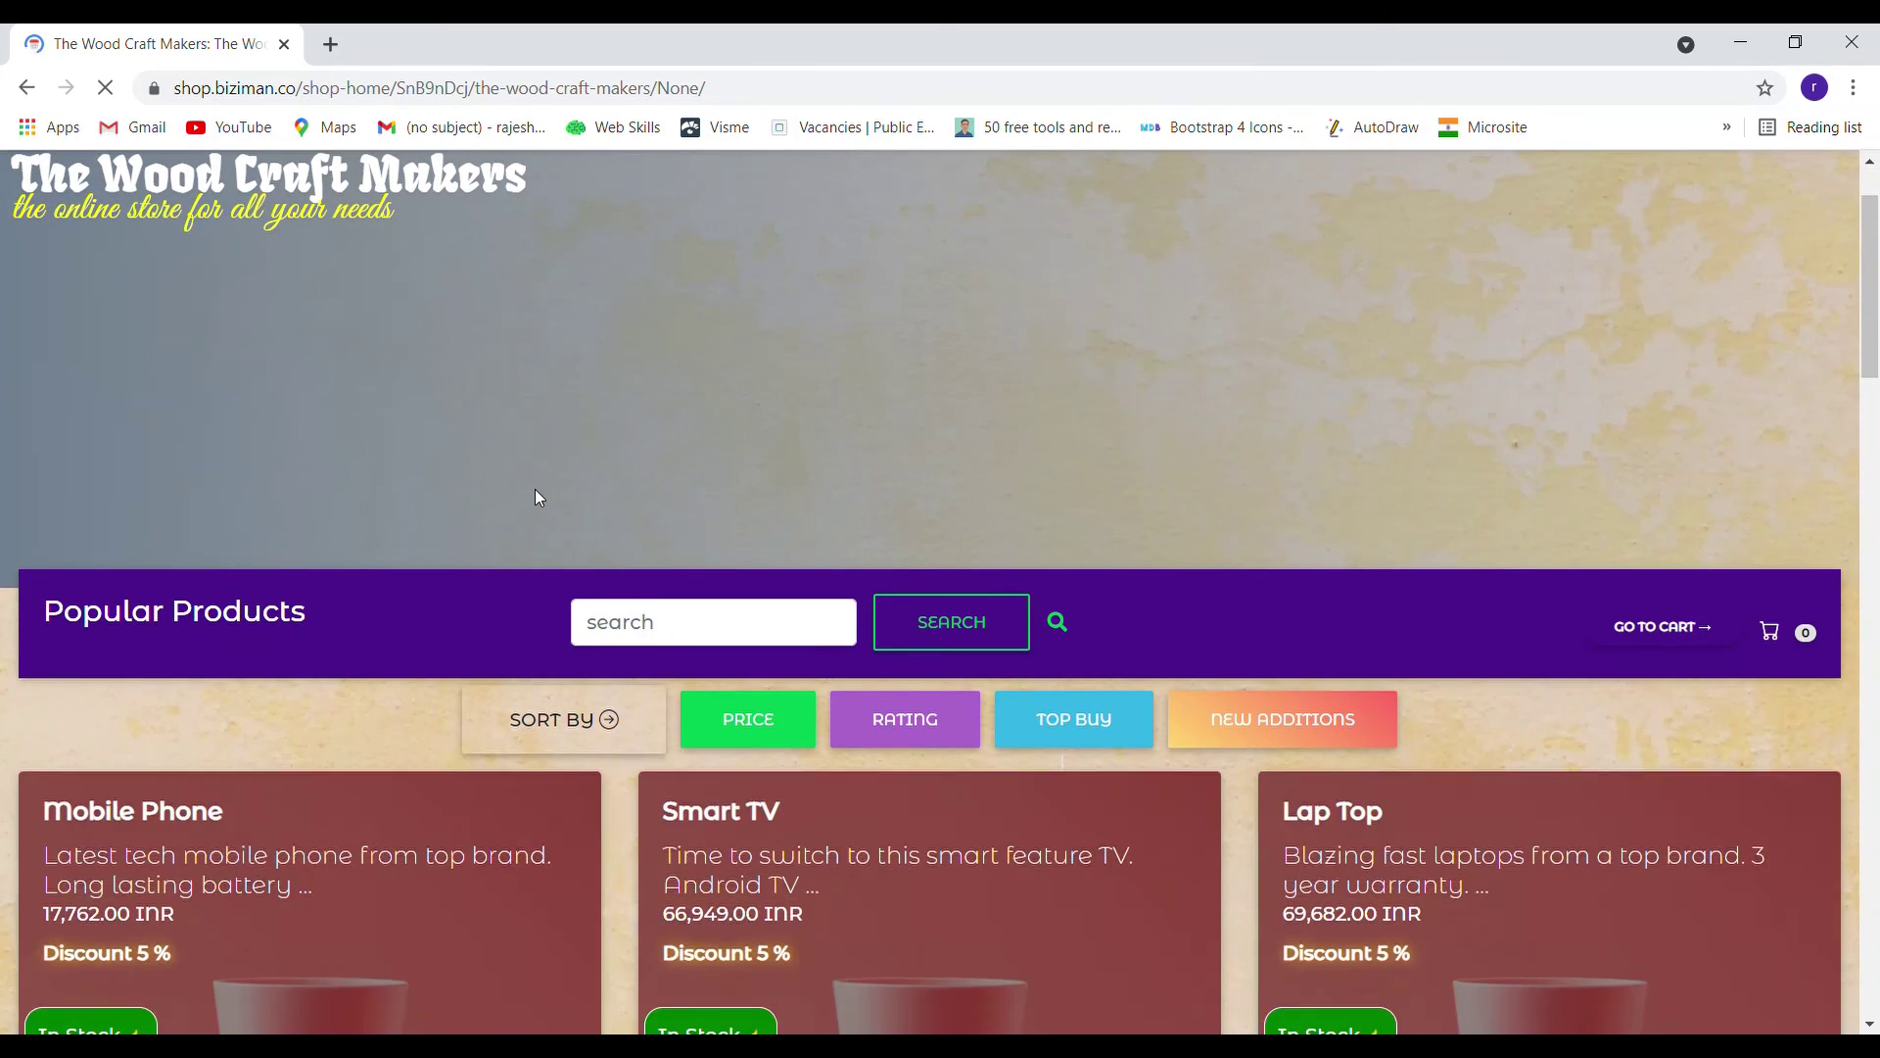
Add one steel spoons, quantity 1, to the cart
scroll(534, 490, "down", 20)
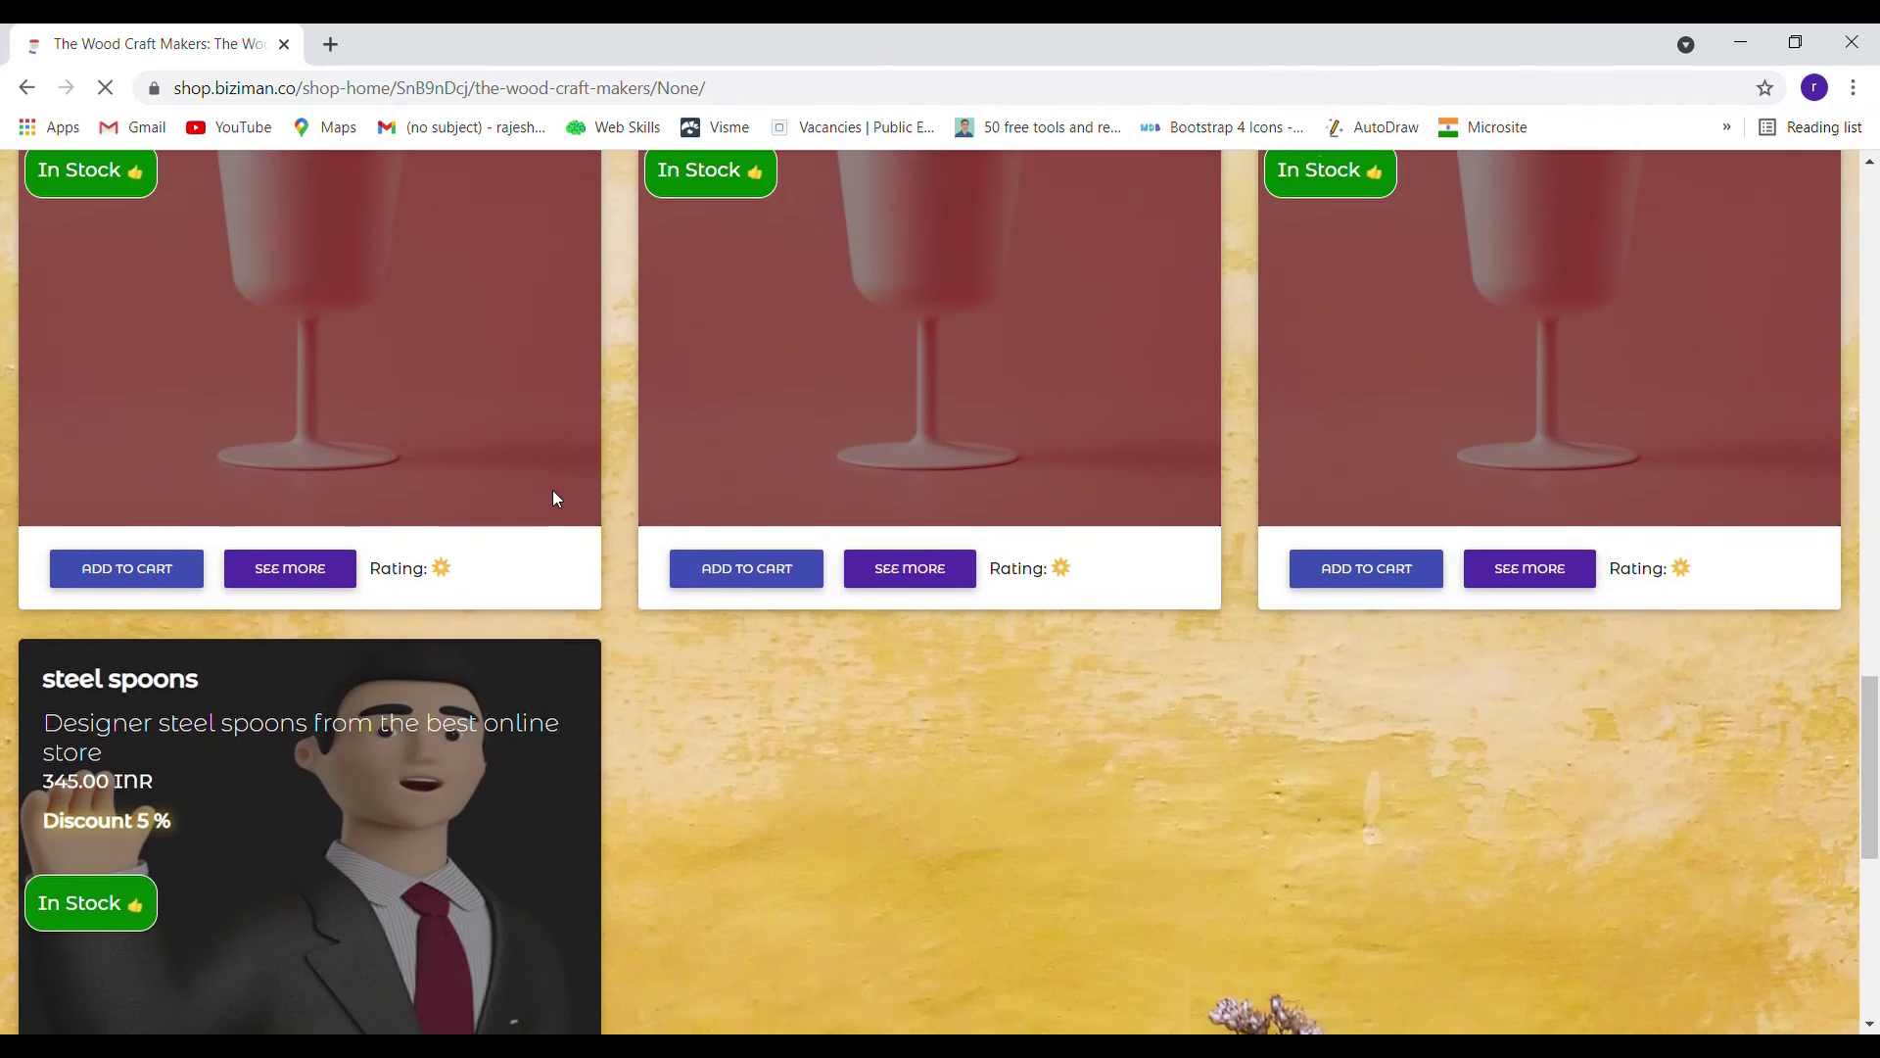
scroll(552, 499, "down", 6)
left_click(90, 690)
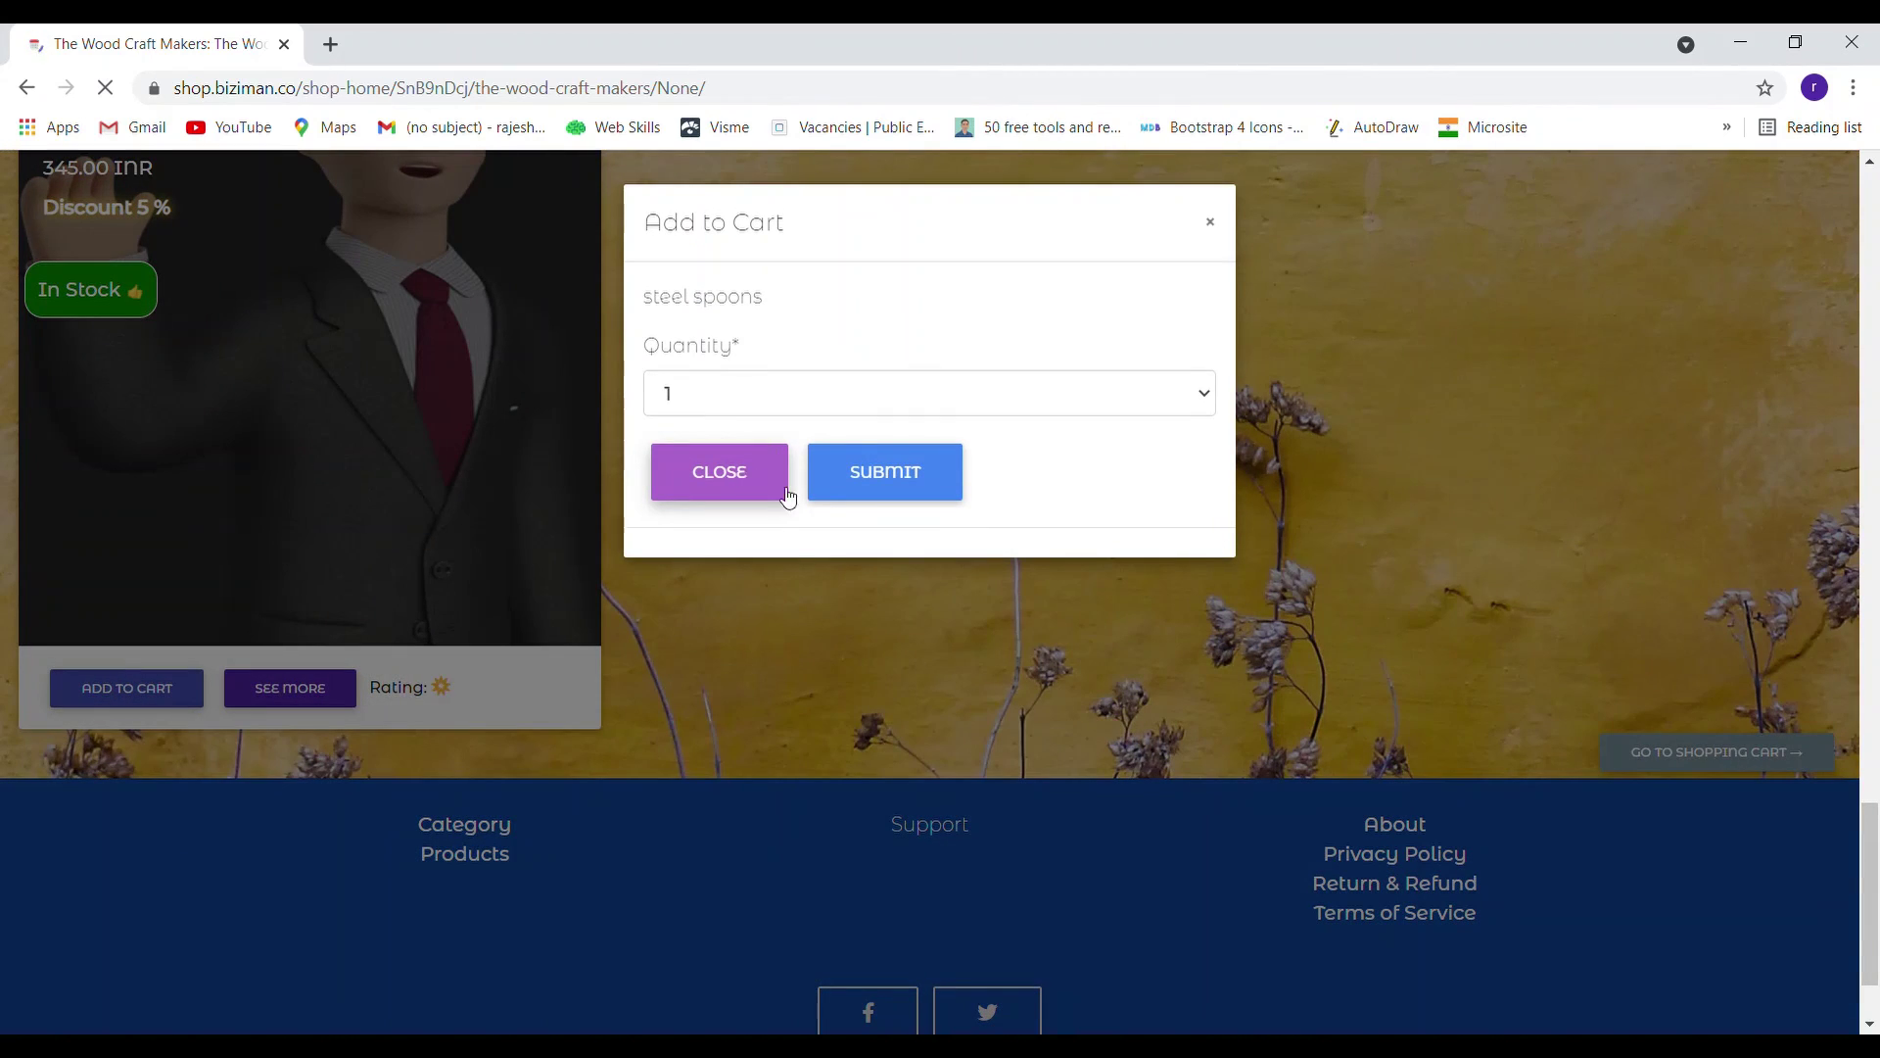
left_click(878, 480)
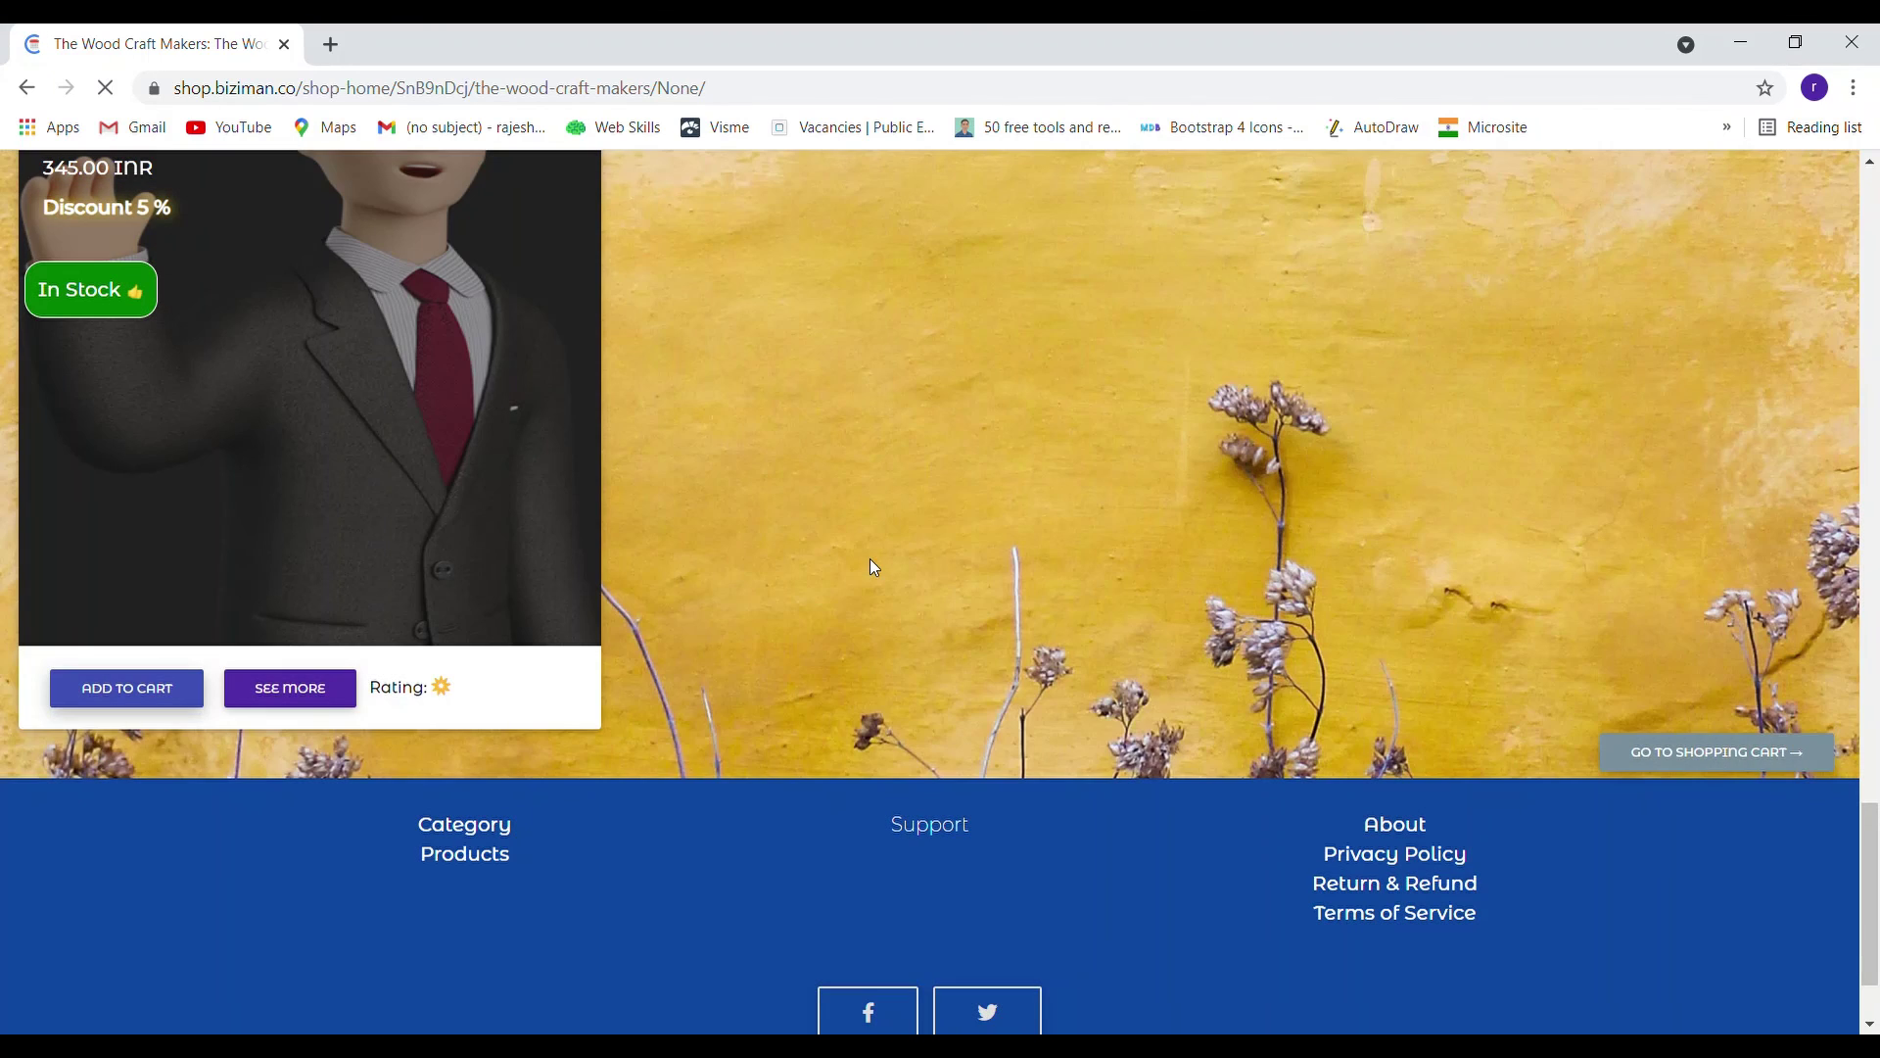
scroll(881, 550, "up", 18)
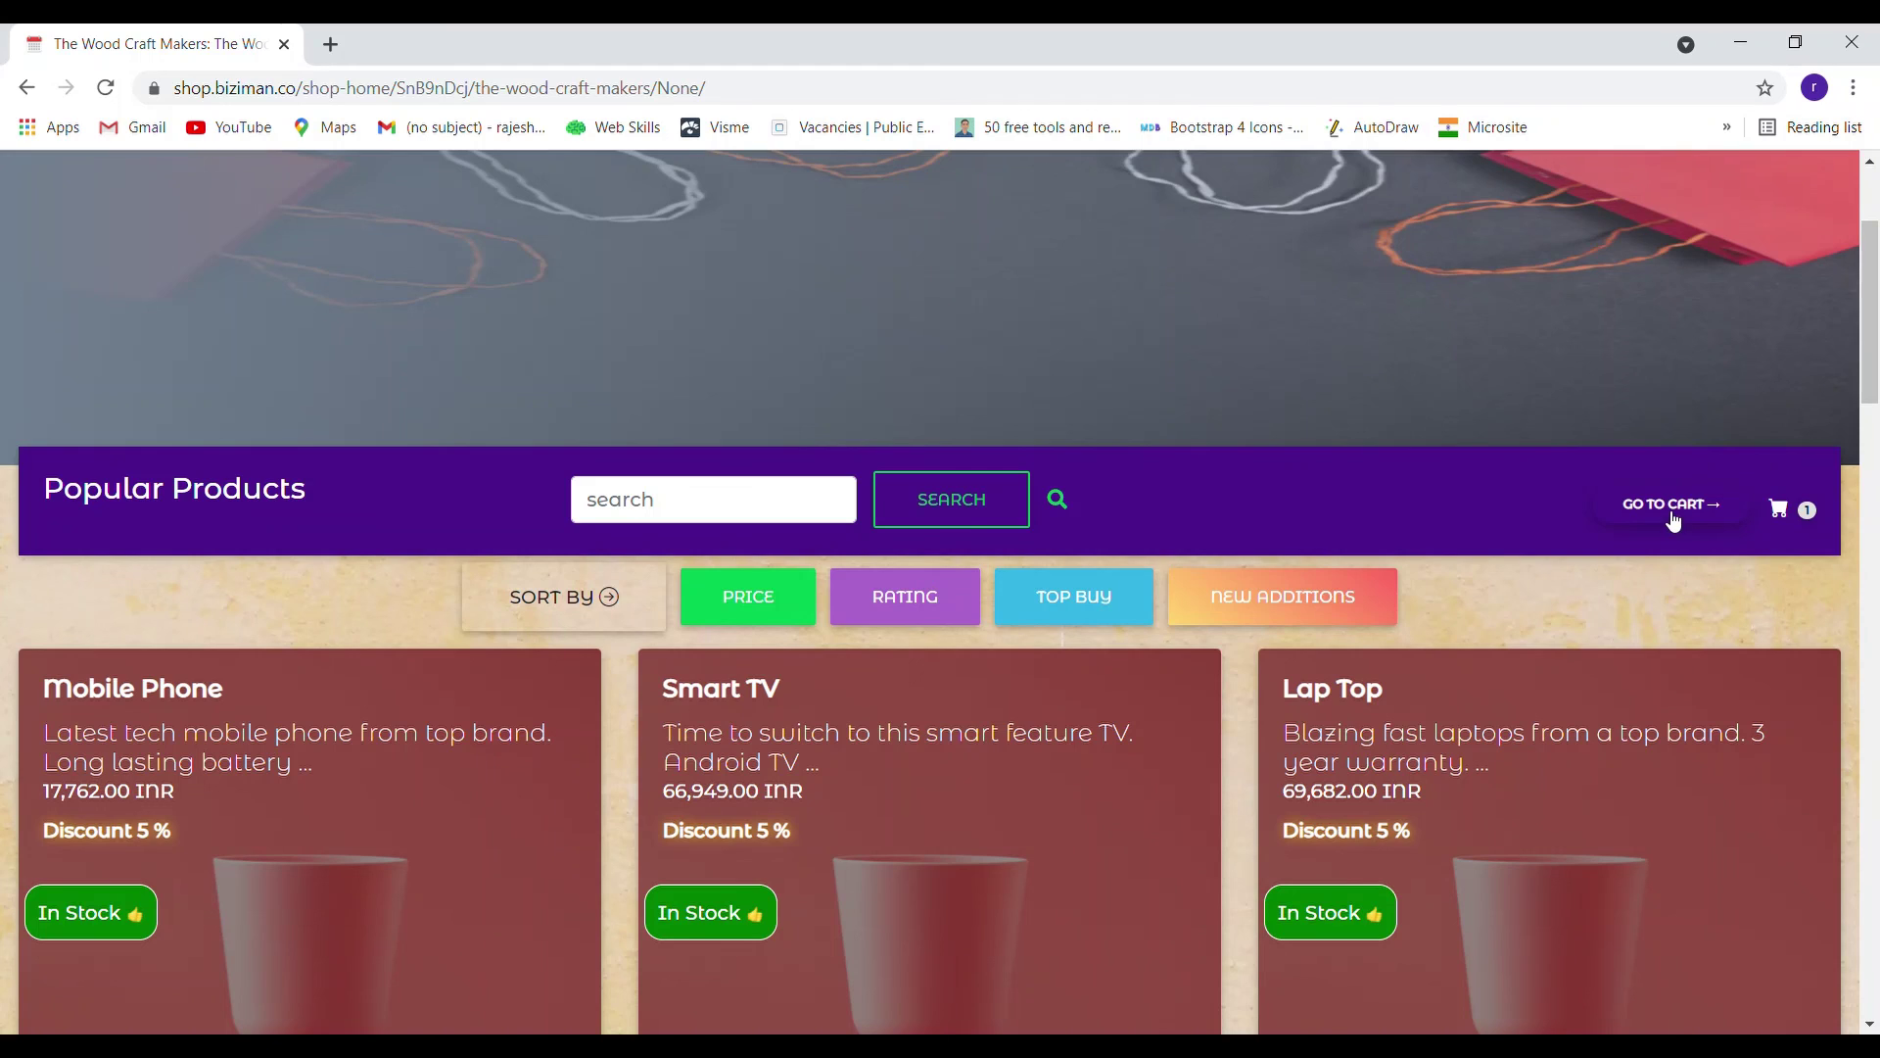
Check out the cart, reaching the 327 INR order page for 1 x steel spoons with the contact form
left_click(1689, 519)
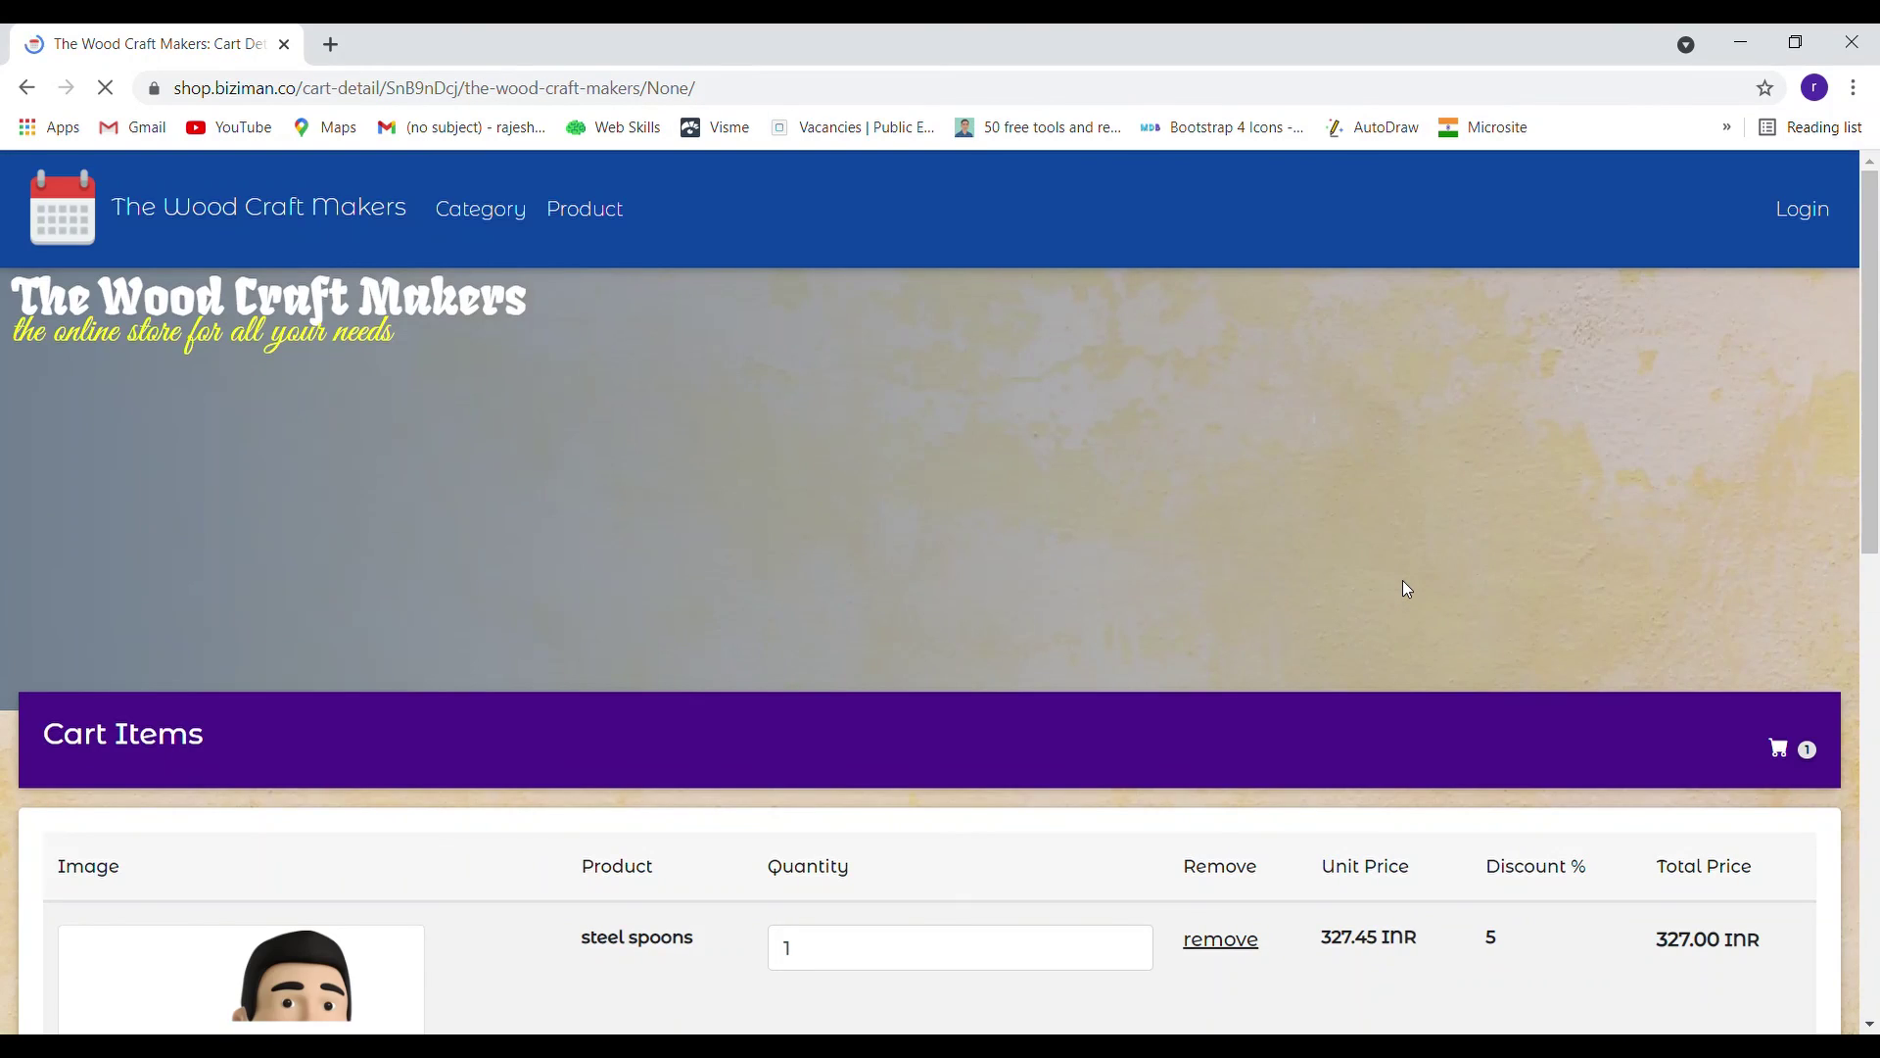
scroll(1405, 586, "down", 5)
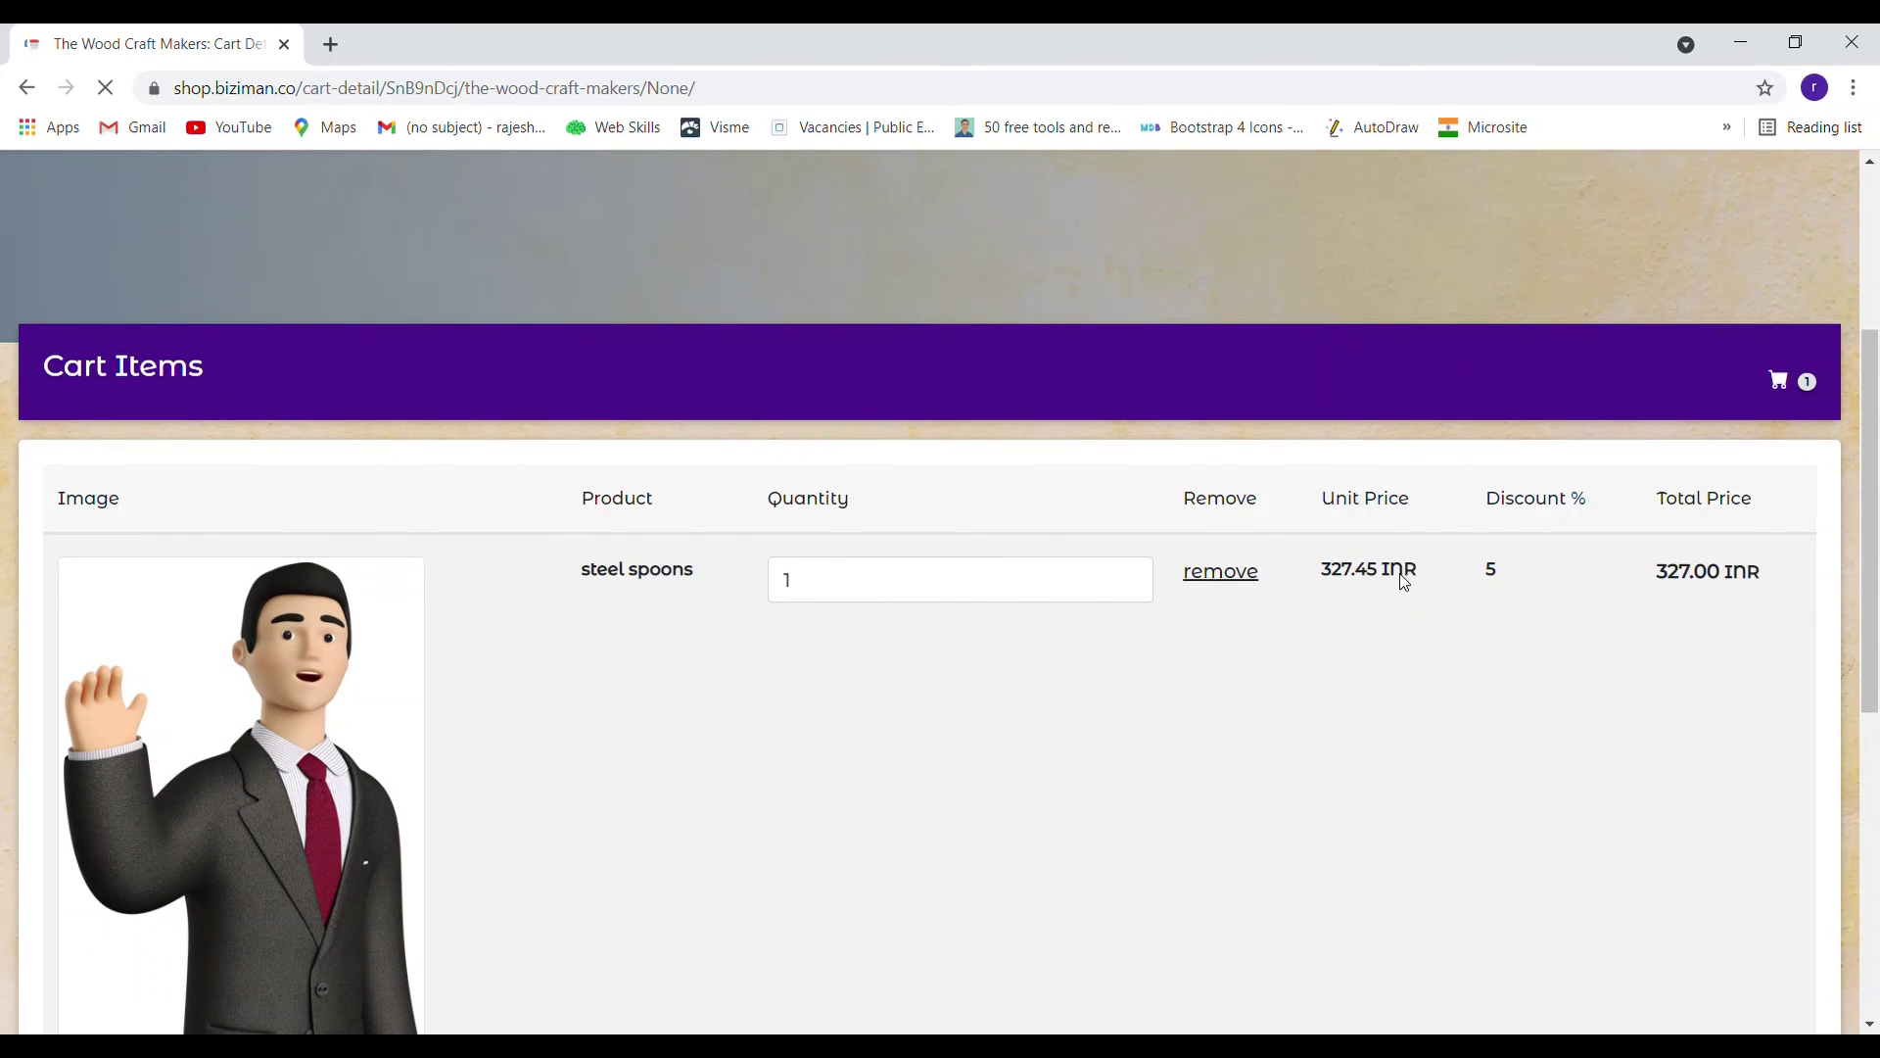
scroll(548, 497, "down", 1)
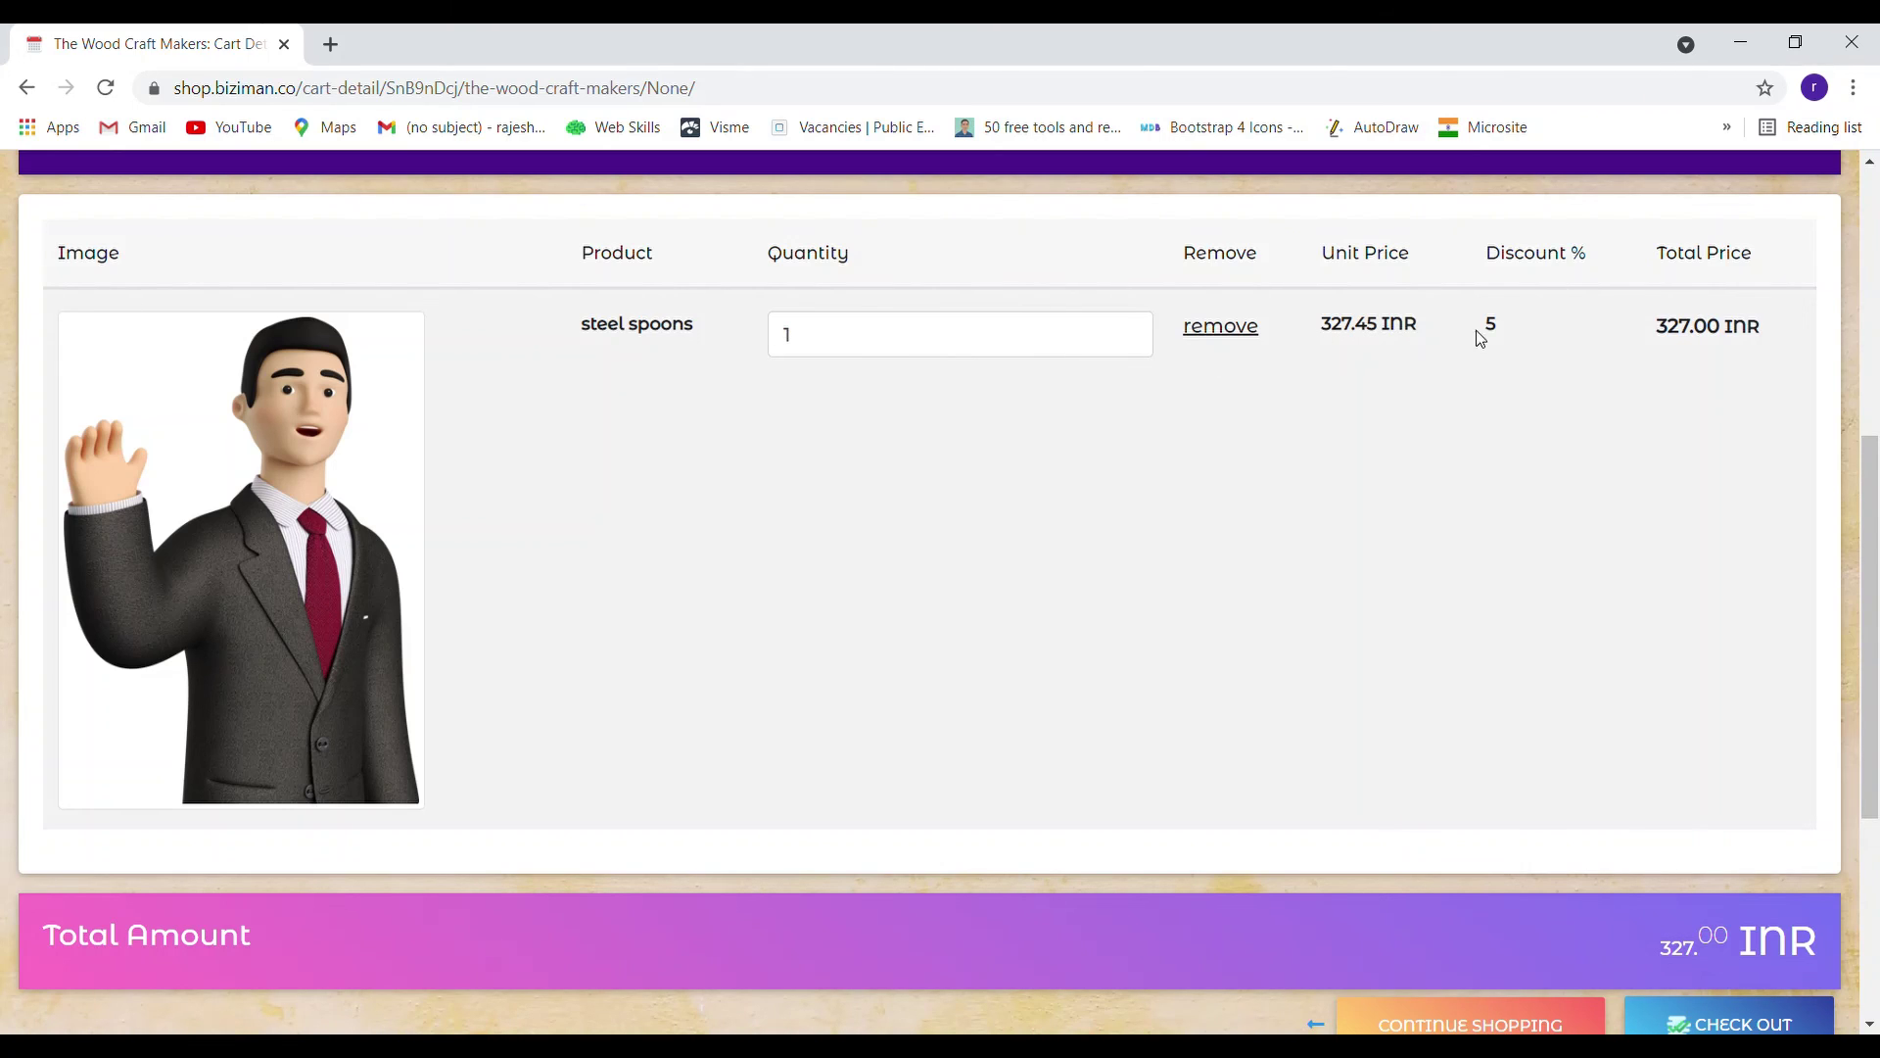
scroll(1654, 336, "down", 1)
scroll(1655, 335, "down", 3)
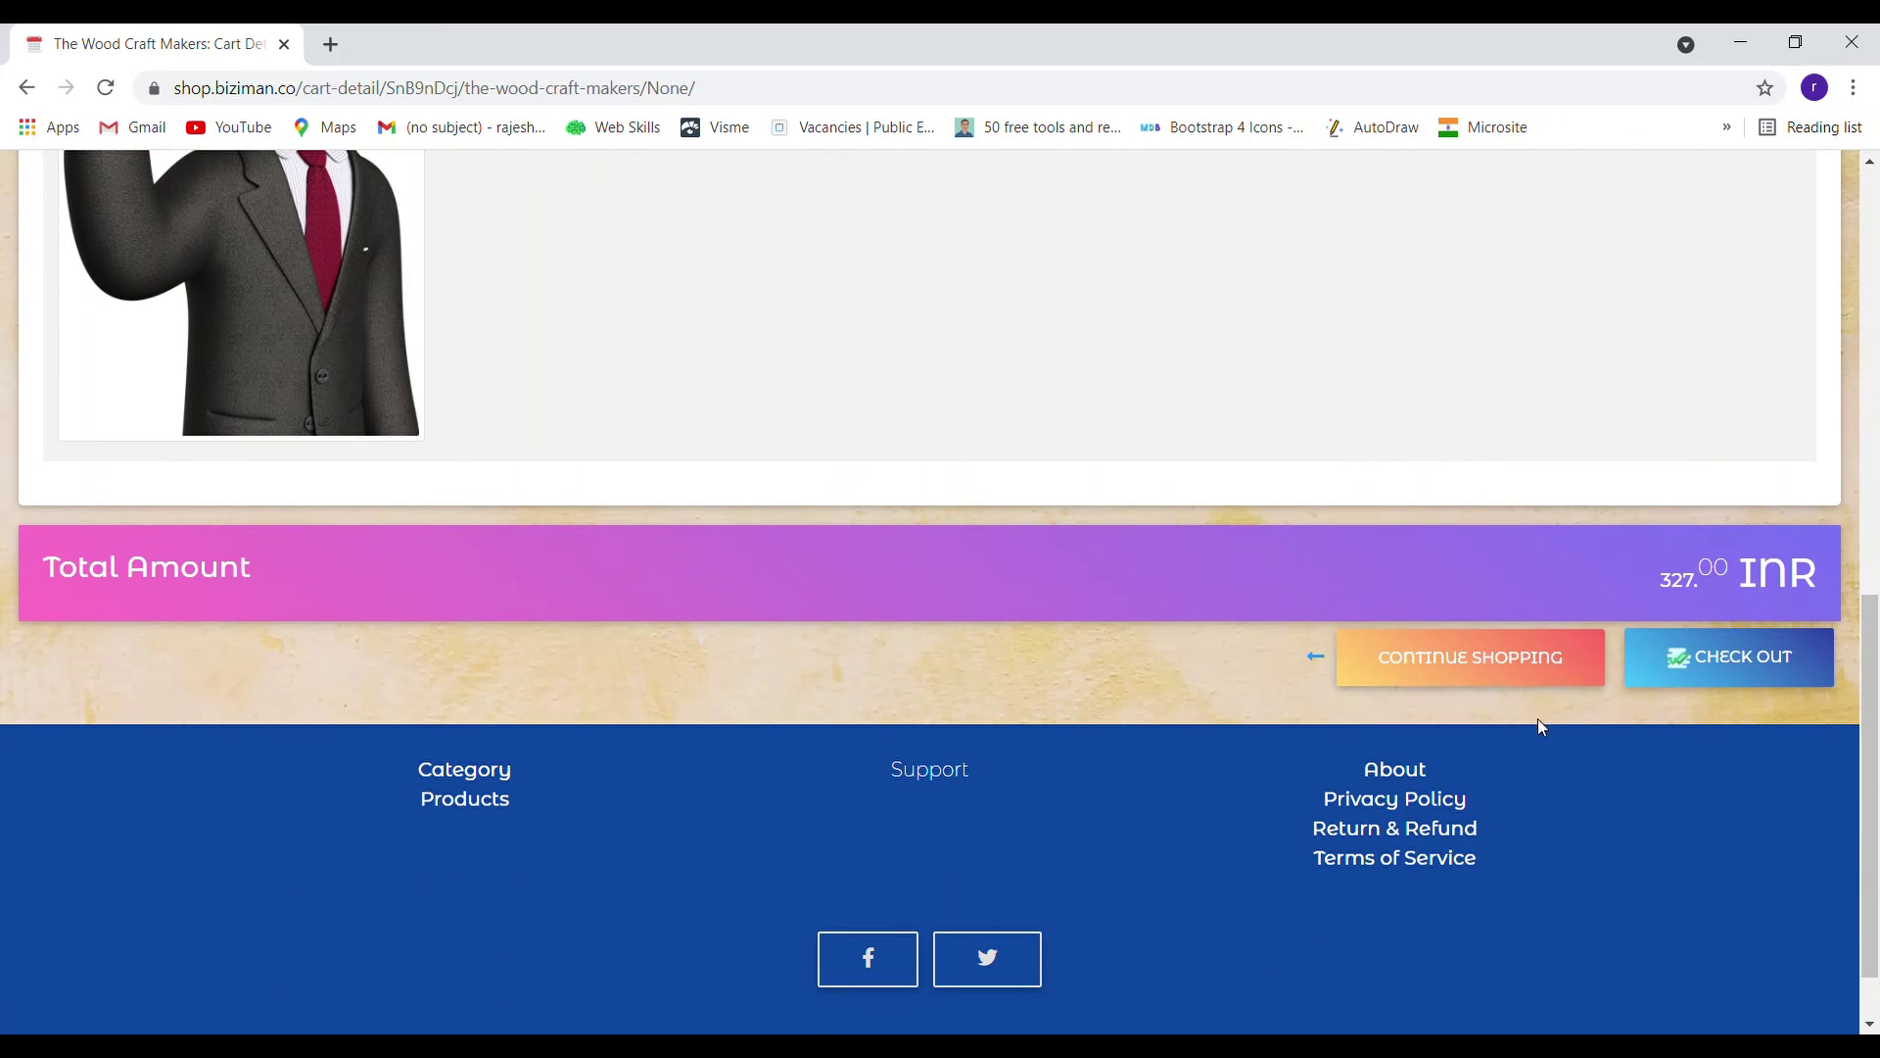
left_click(1732, 670)
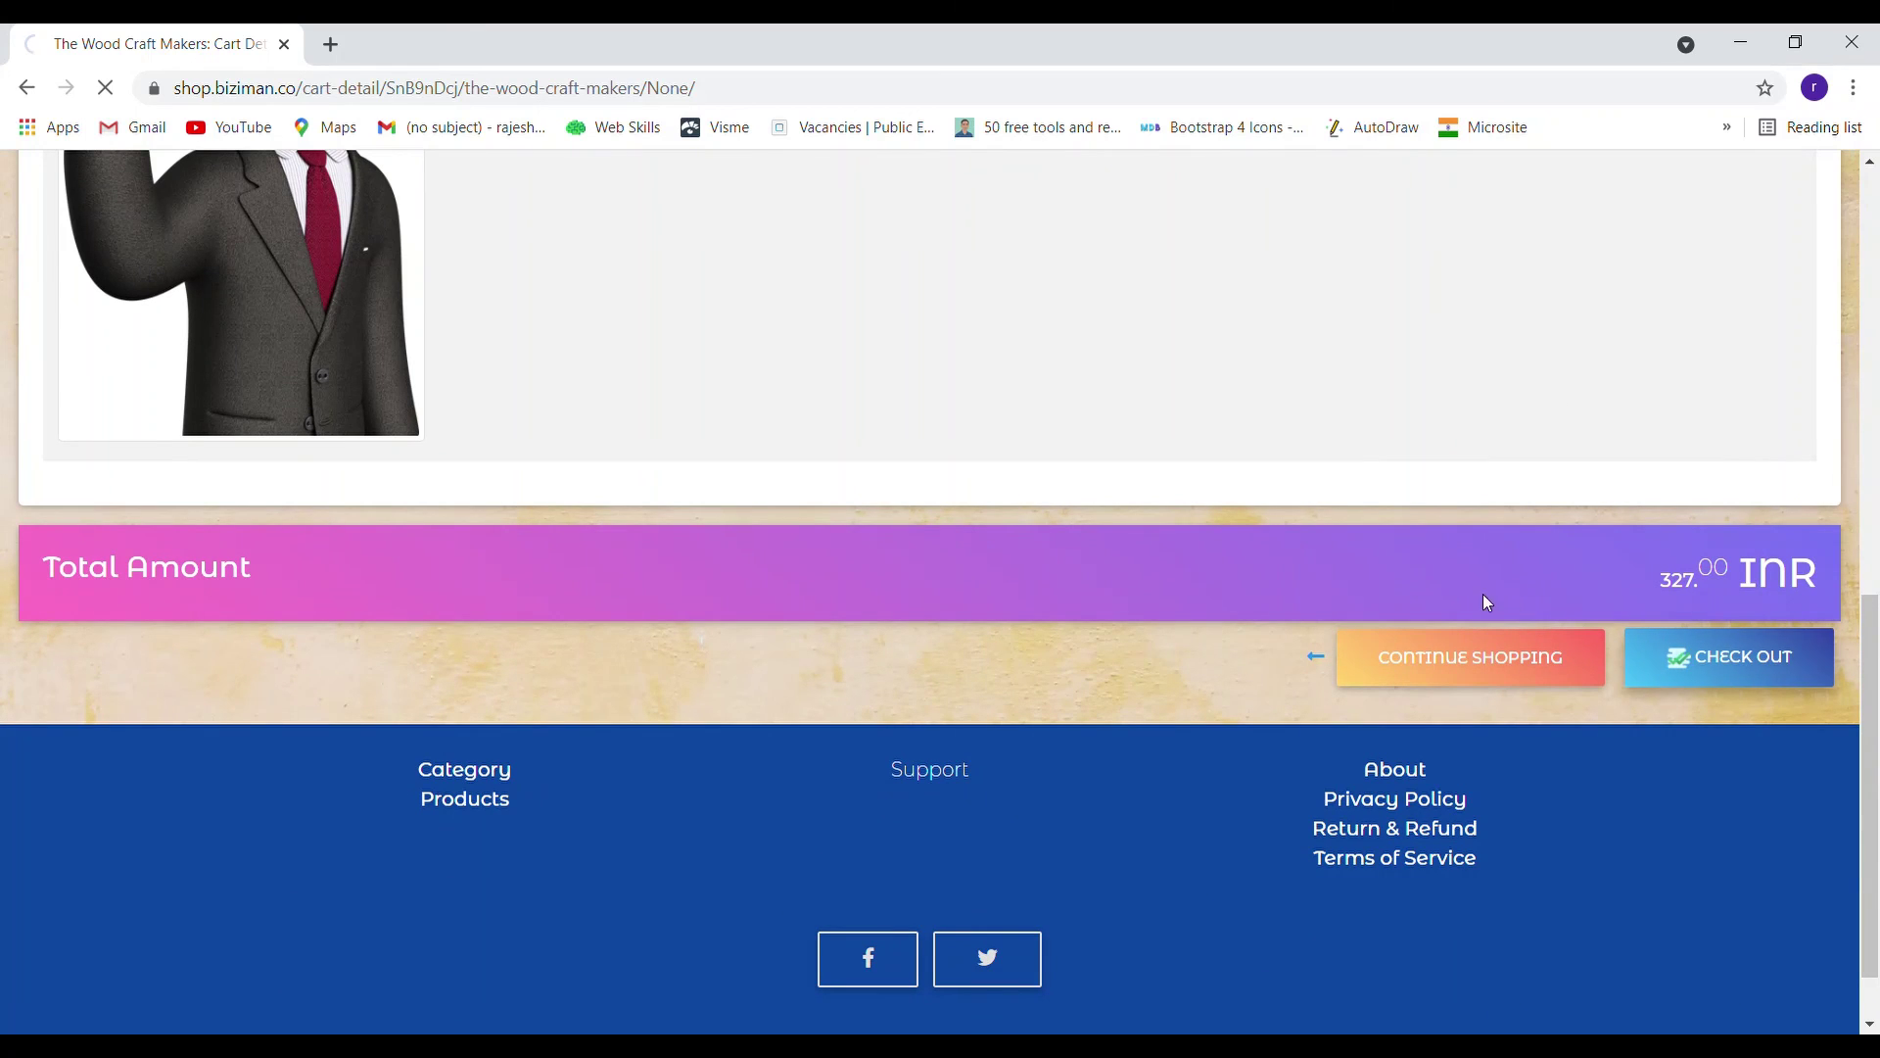
scroll(1151, 568, "down", 4)
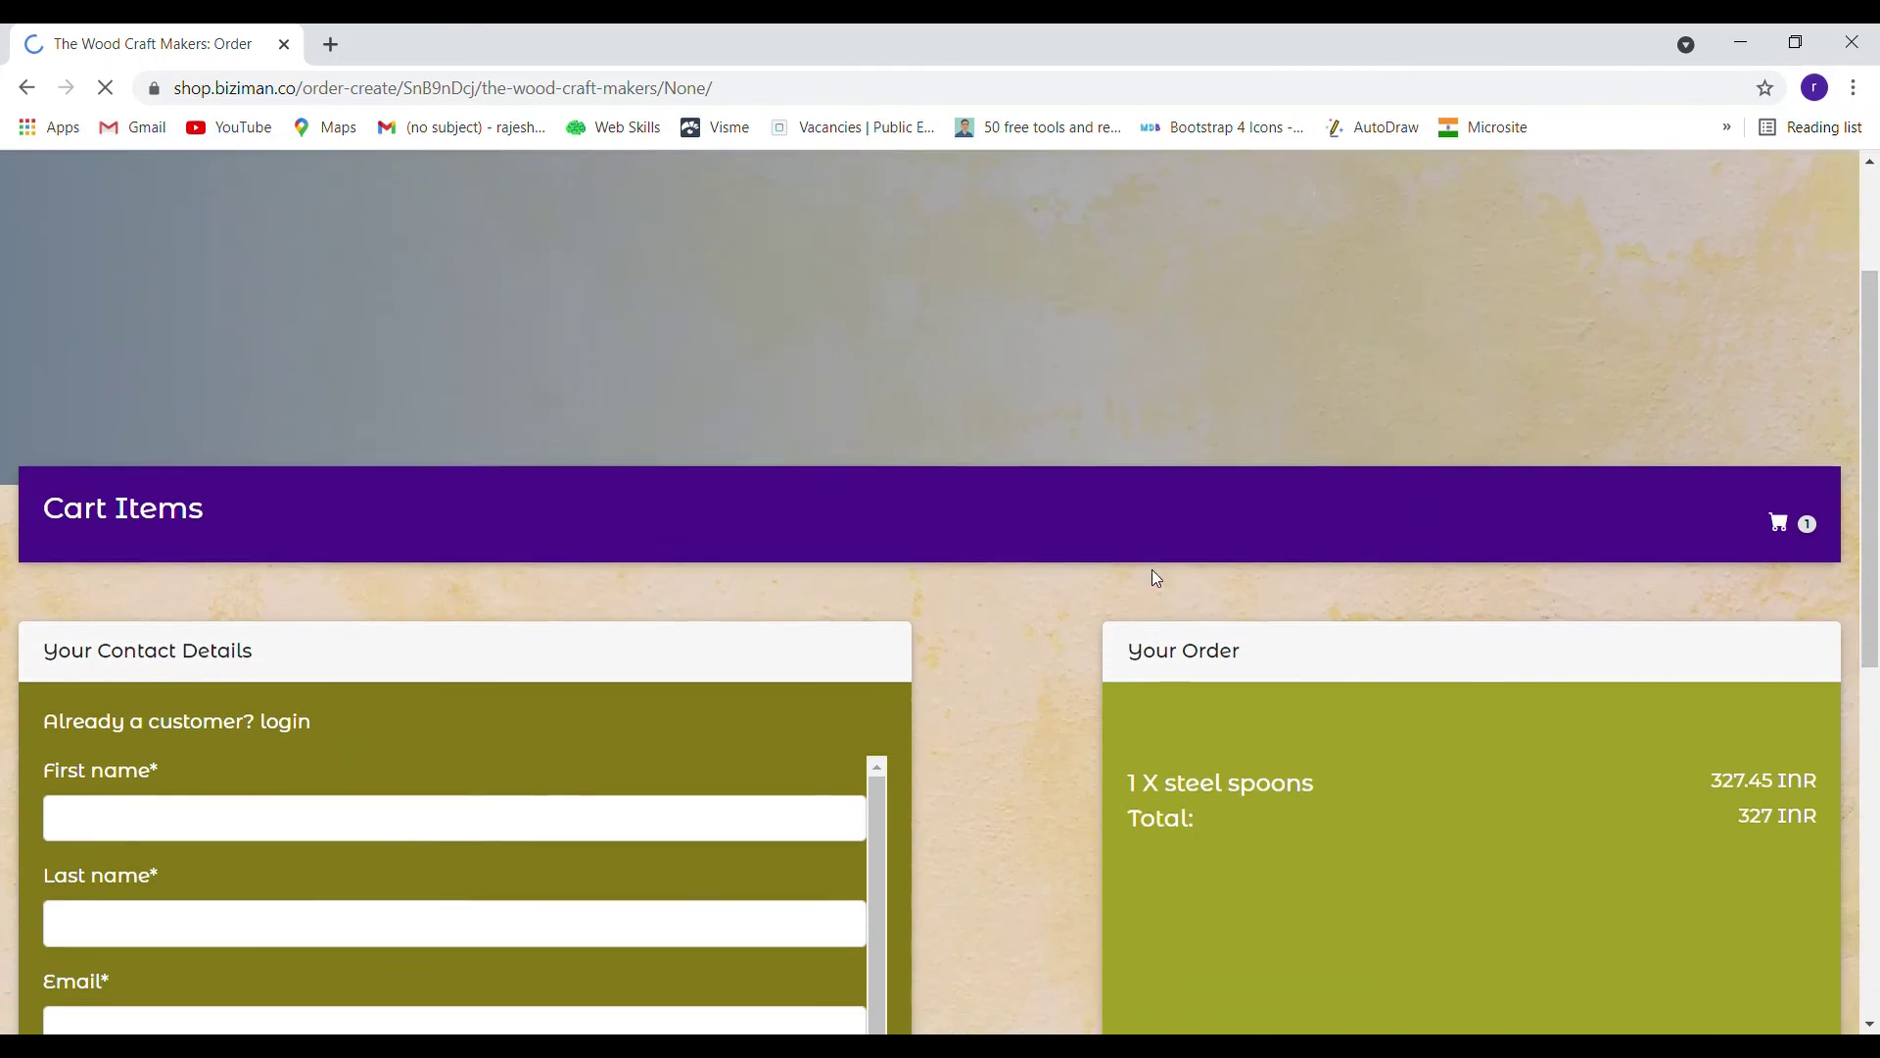
scroll(974, 570, "down", 4)
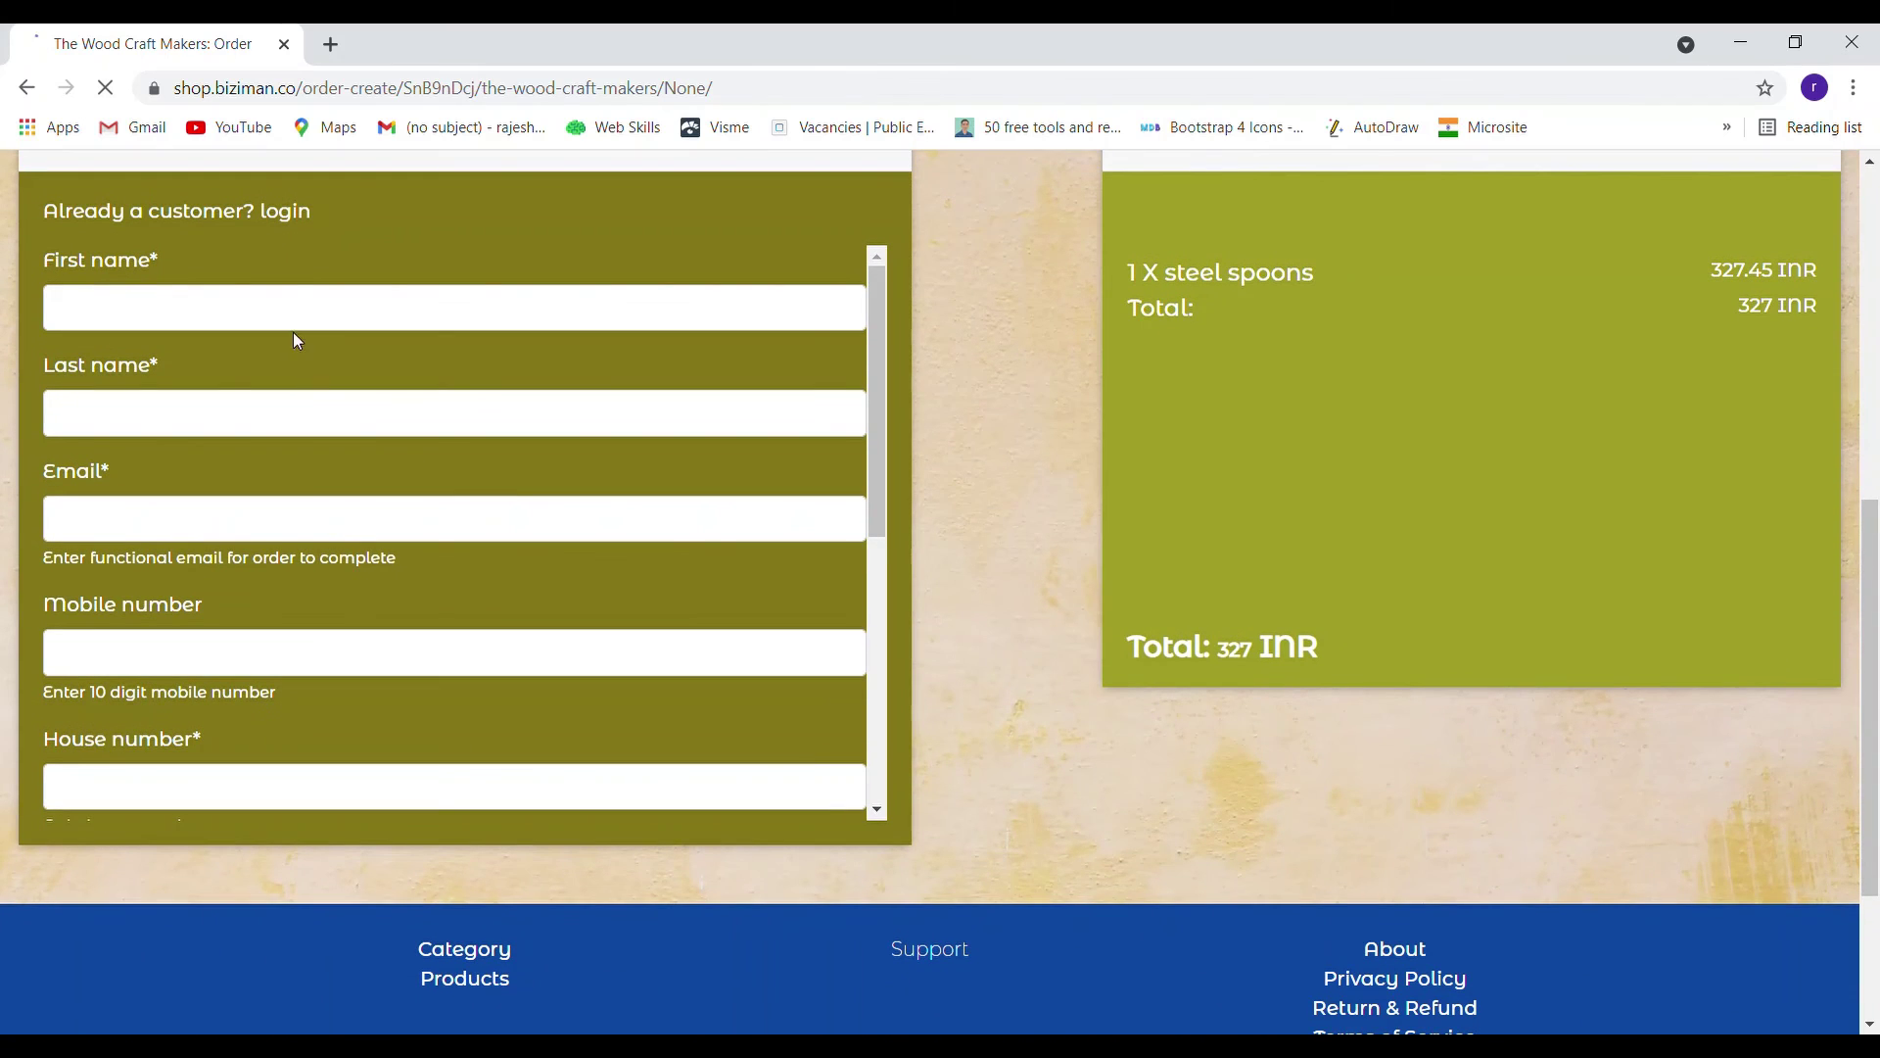
scroll(1081, 487, "down", 2)
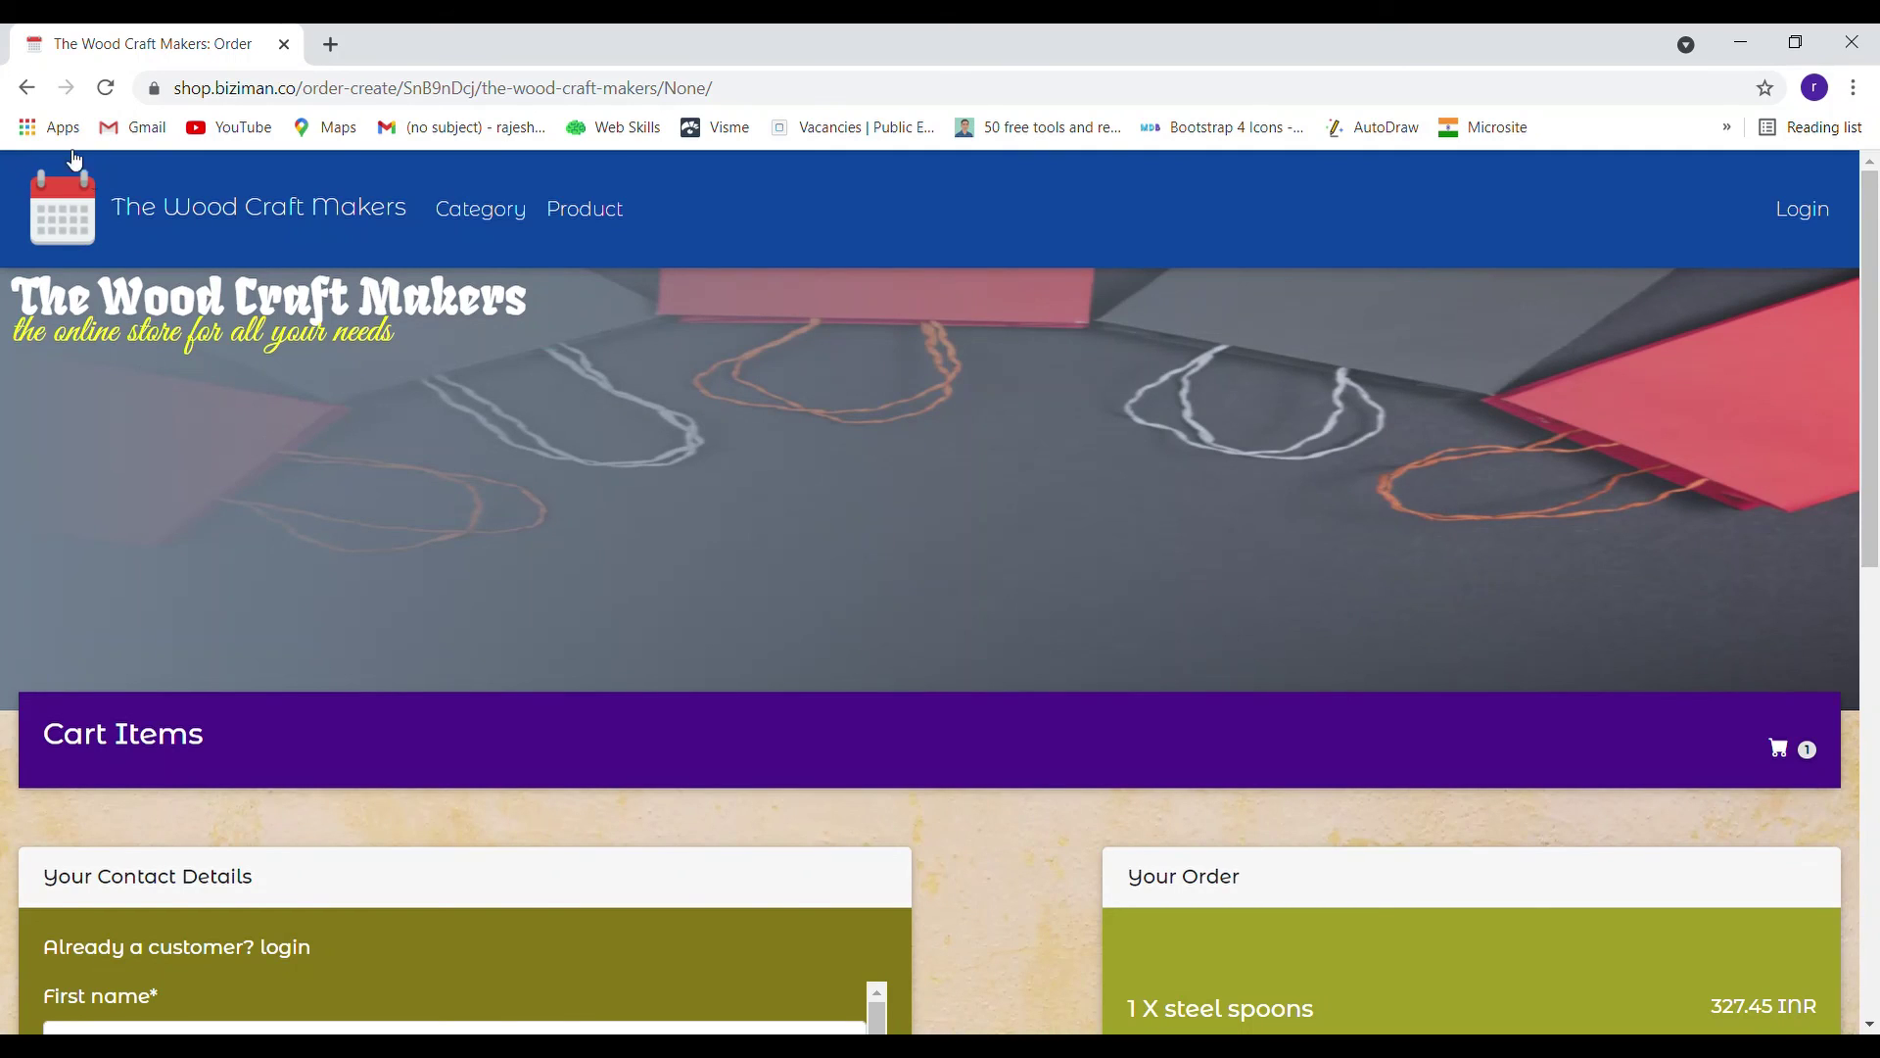
Go back to the BiziMan product list and select the on-boarding assistance email address
left_click(30, 88)
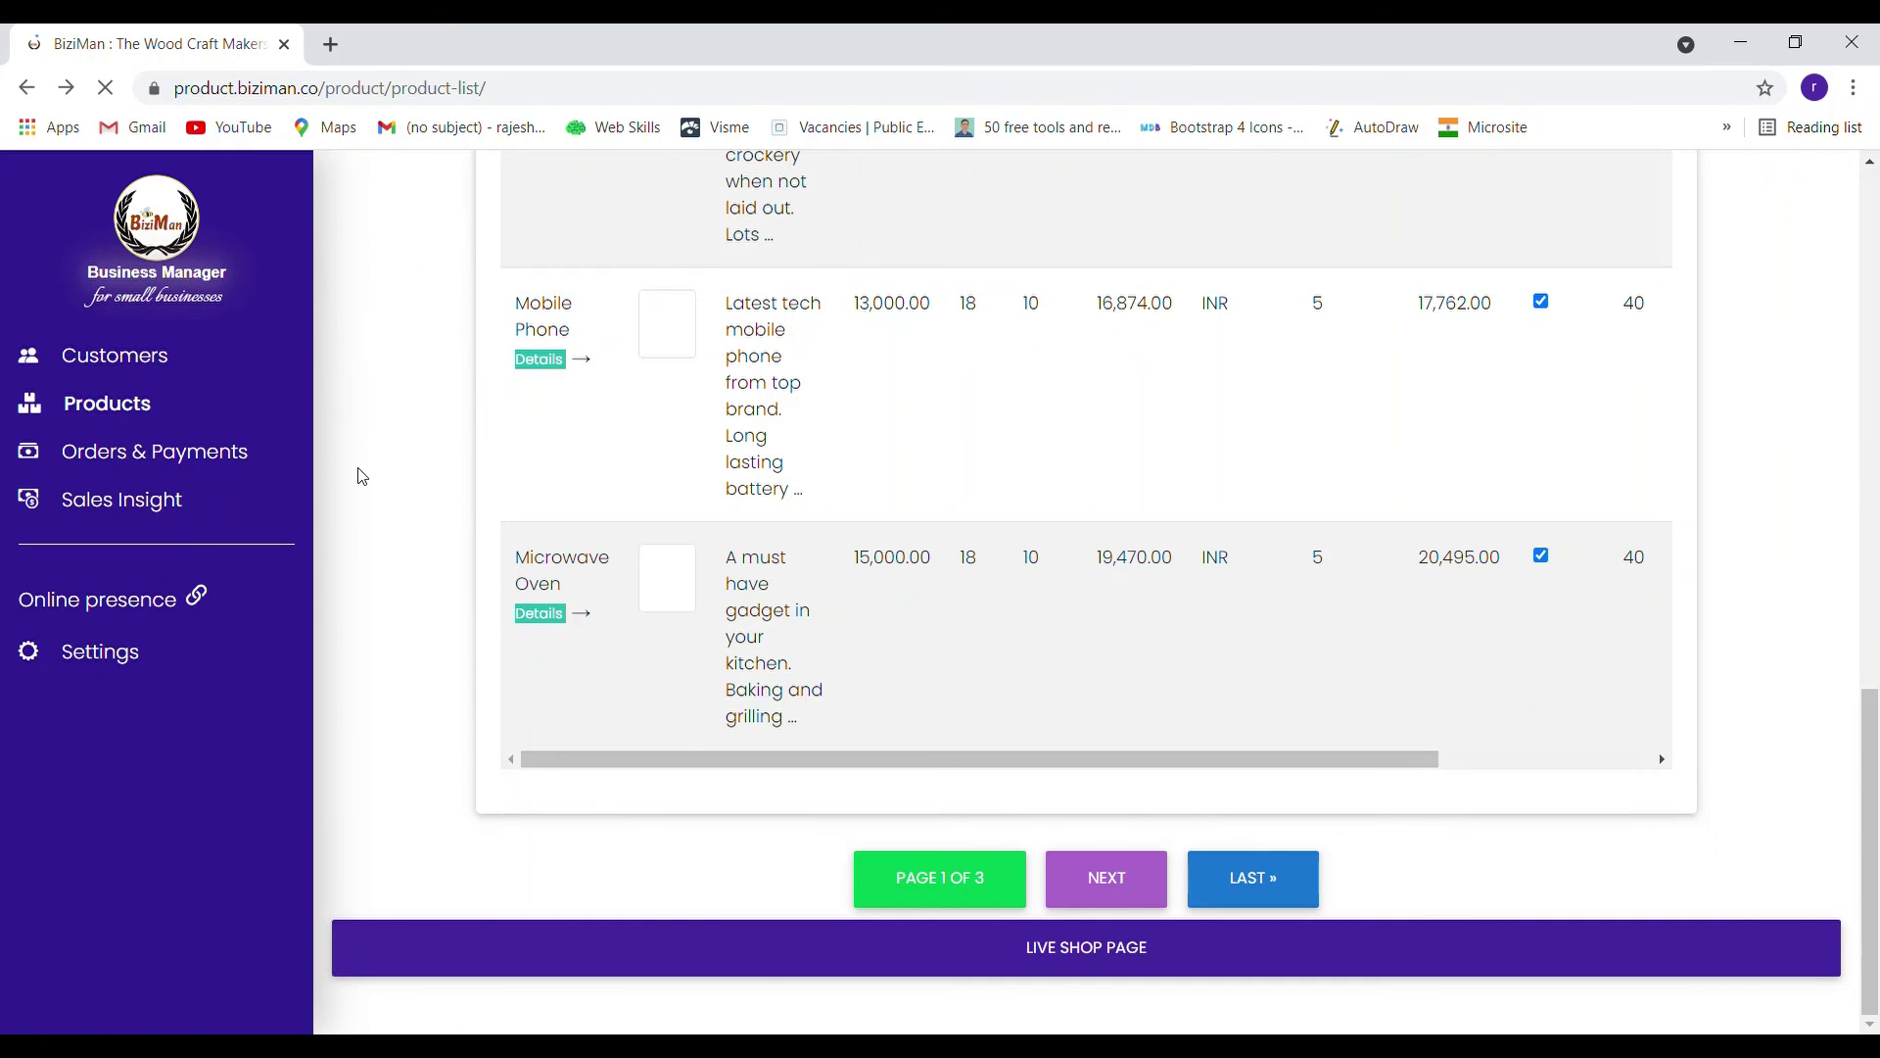
scroll(362, 477, "up", 15)
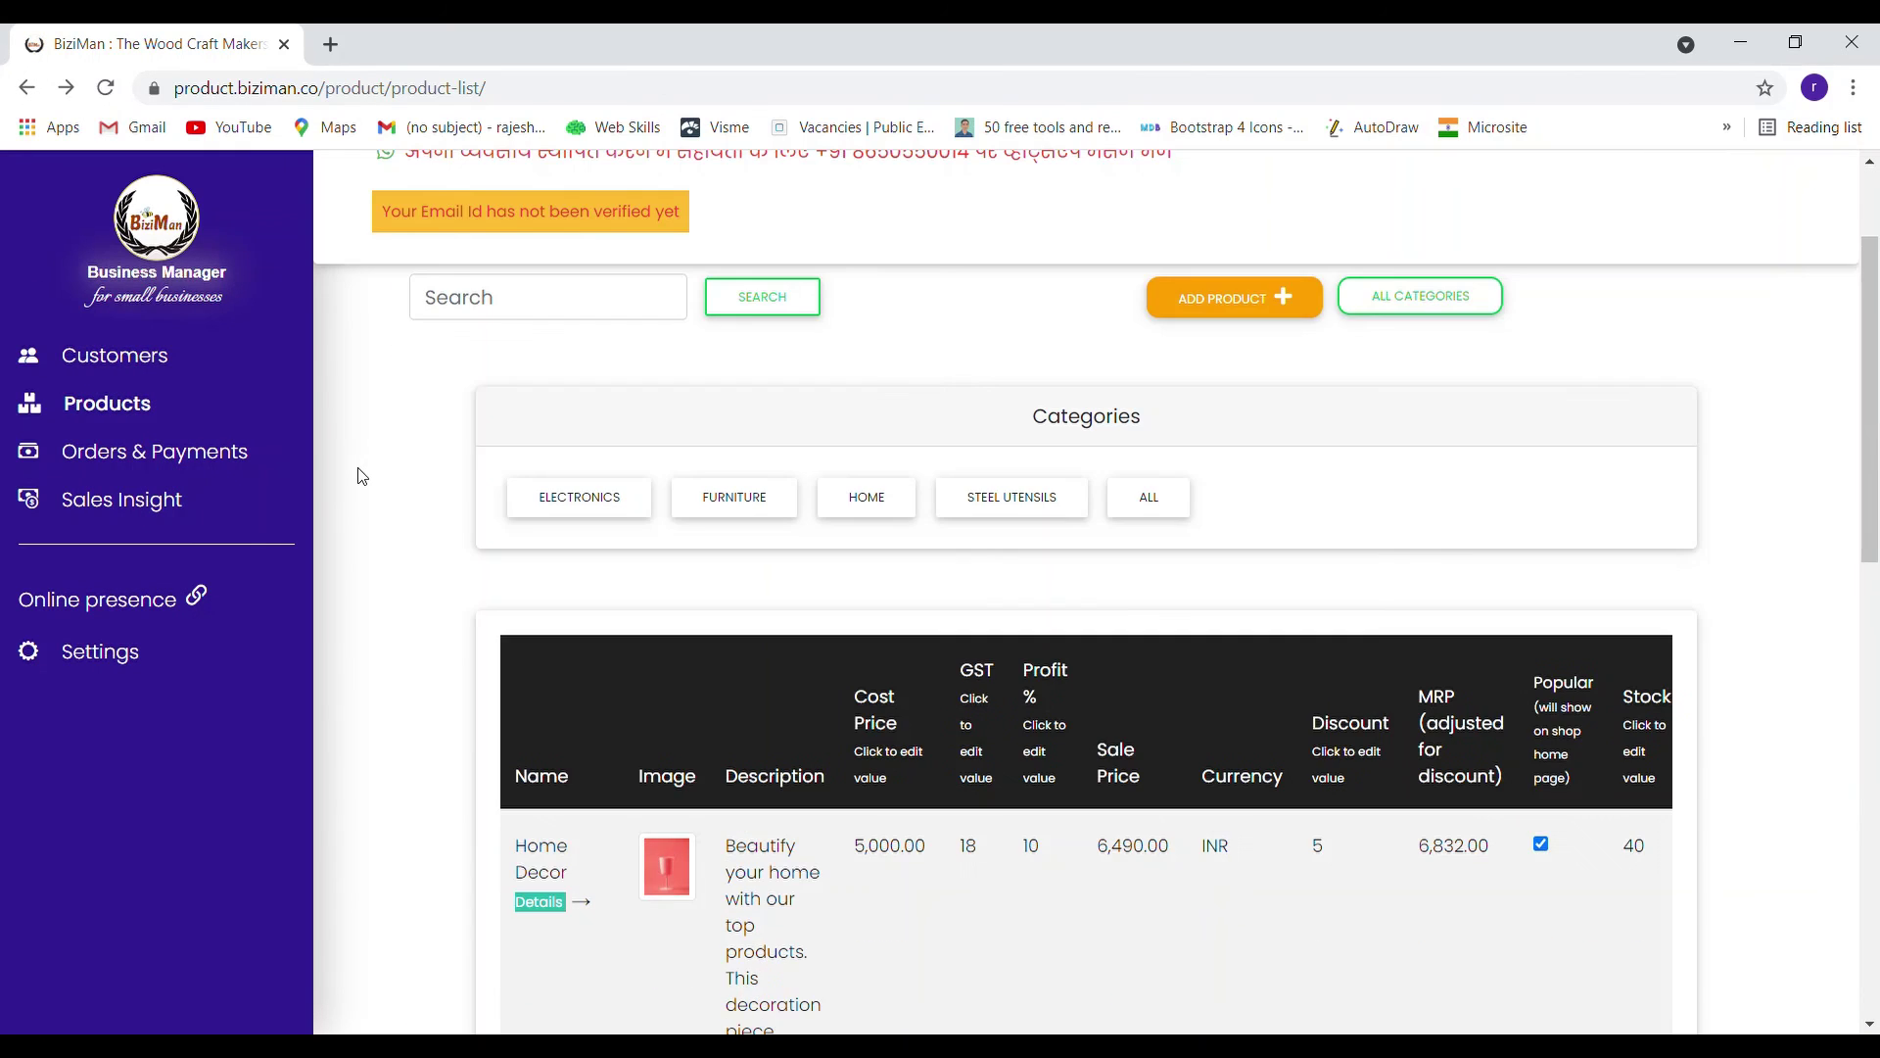
scroll(359, 474, "up", 1)
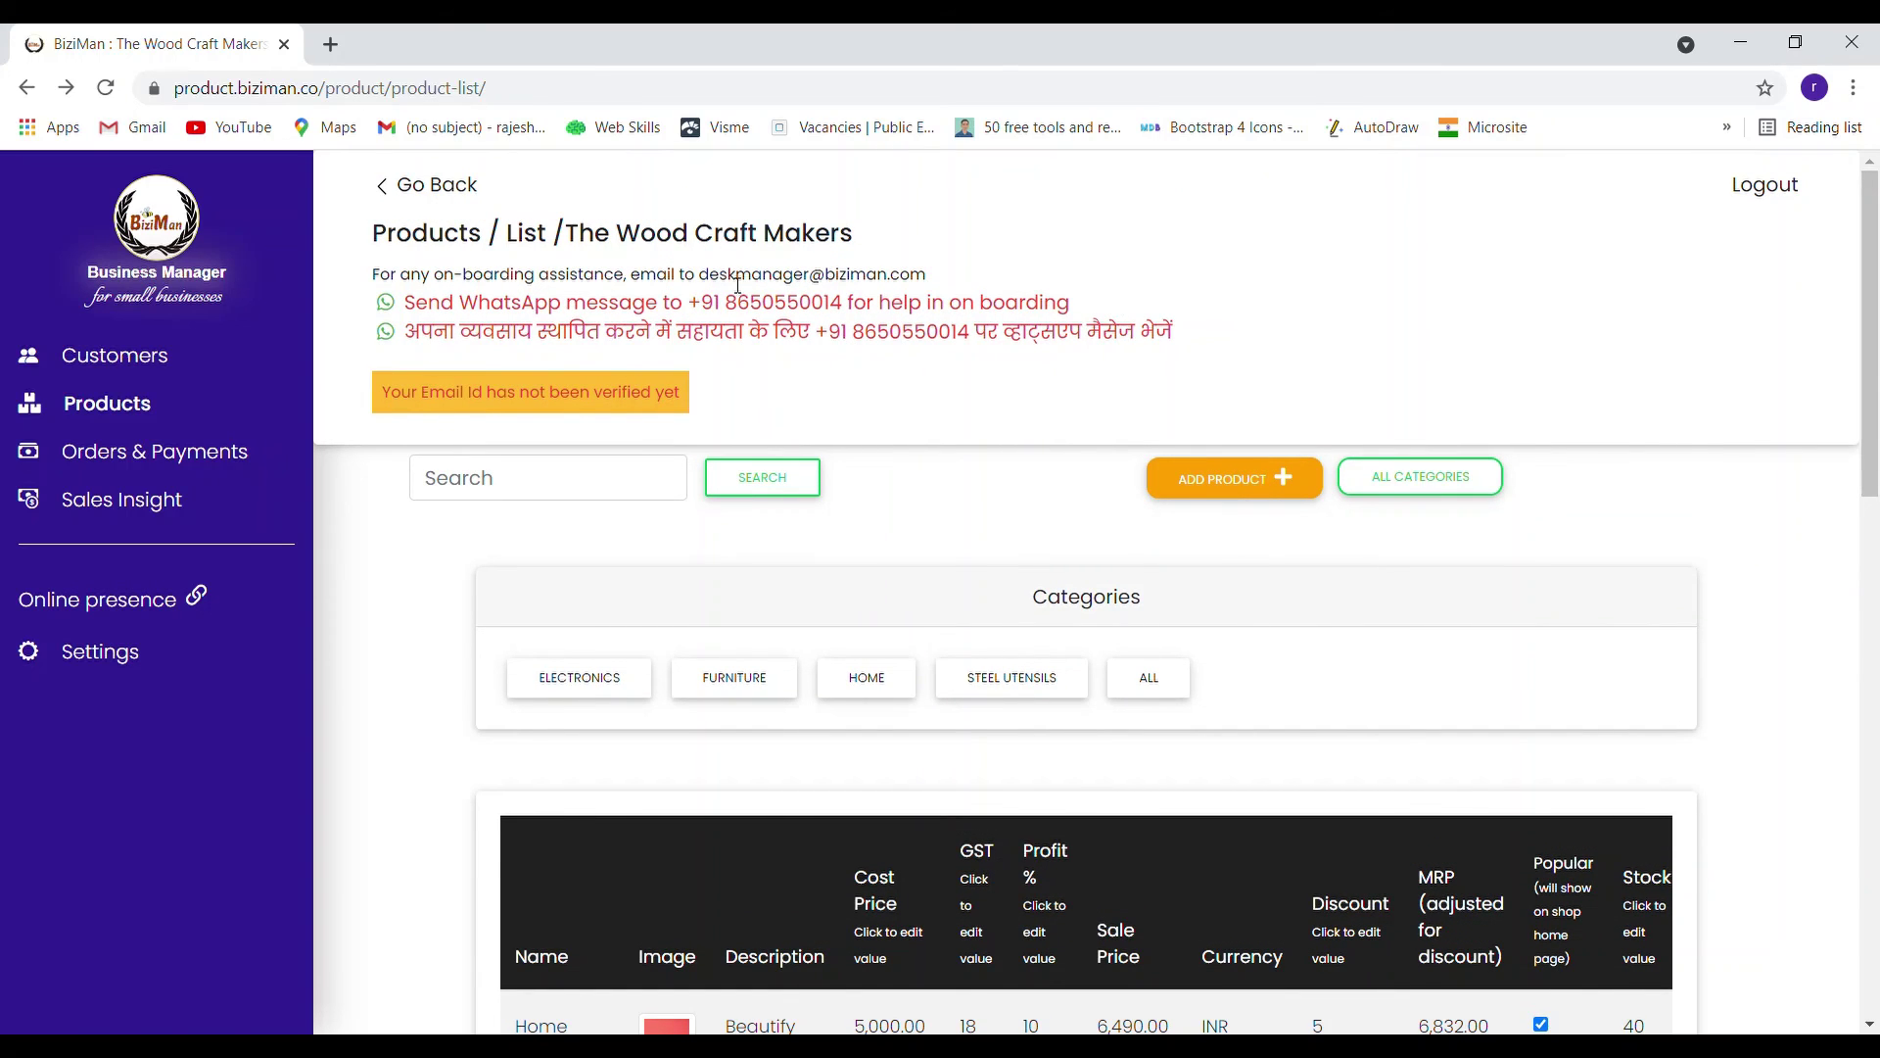
left_click_drag(703, 283, 947, 276)
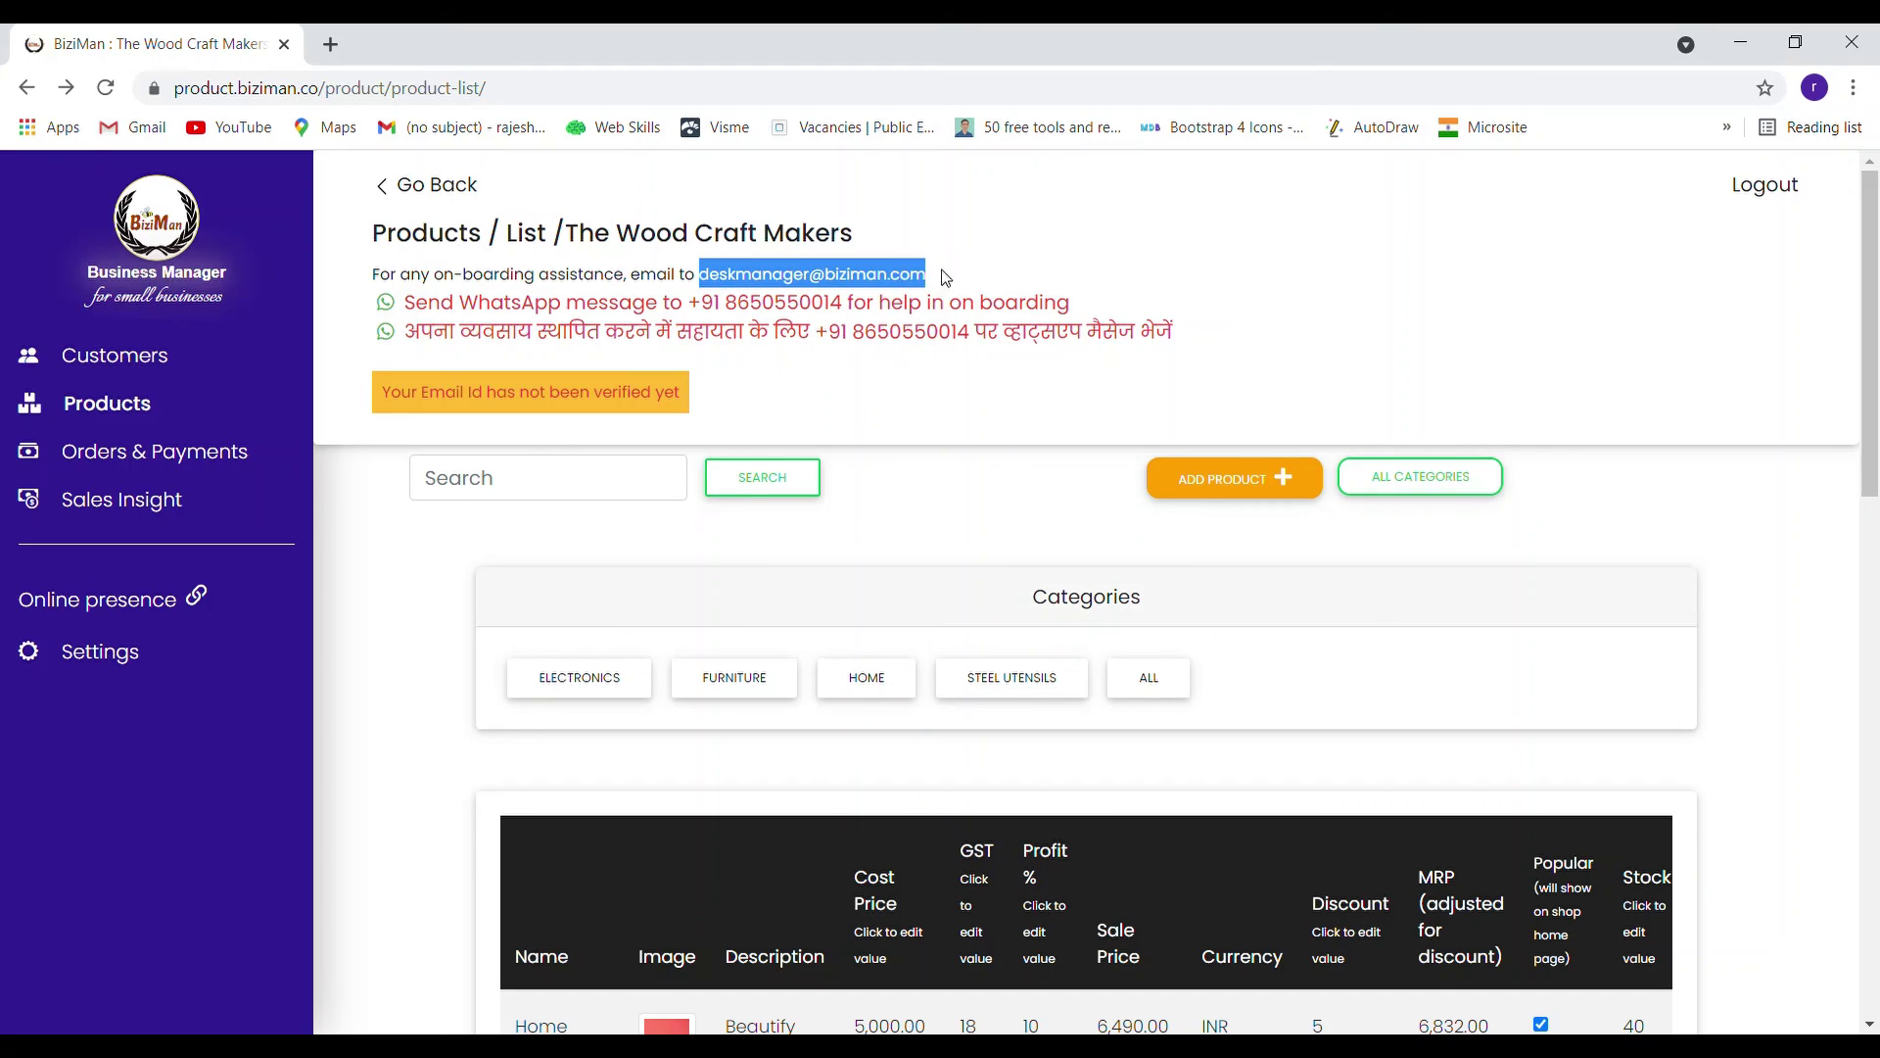